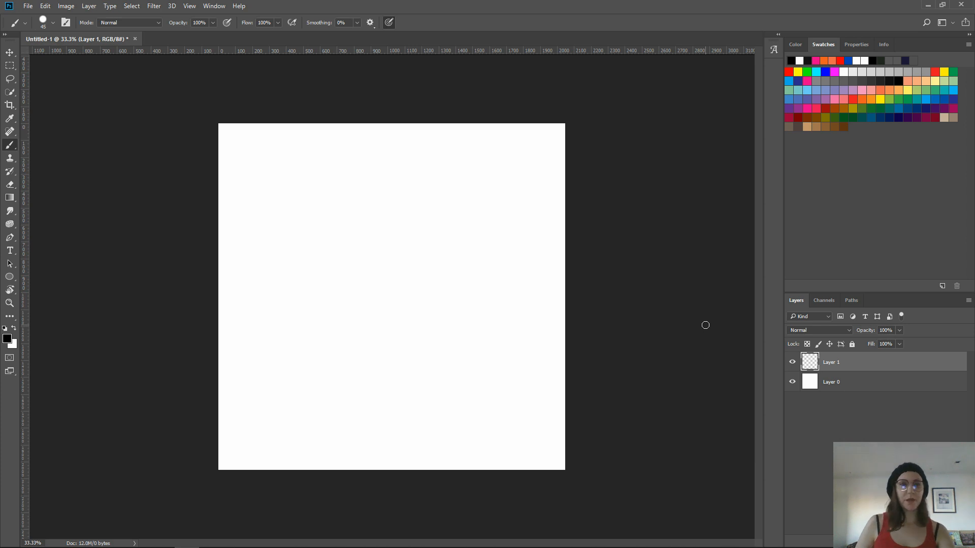
# Close the open document without saving and create a new 2048 × 2048 pixel RGB document at 72 pixels/inch with a white background
pyautogui.click(135, 39)
pyautogui.click(493, 212)
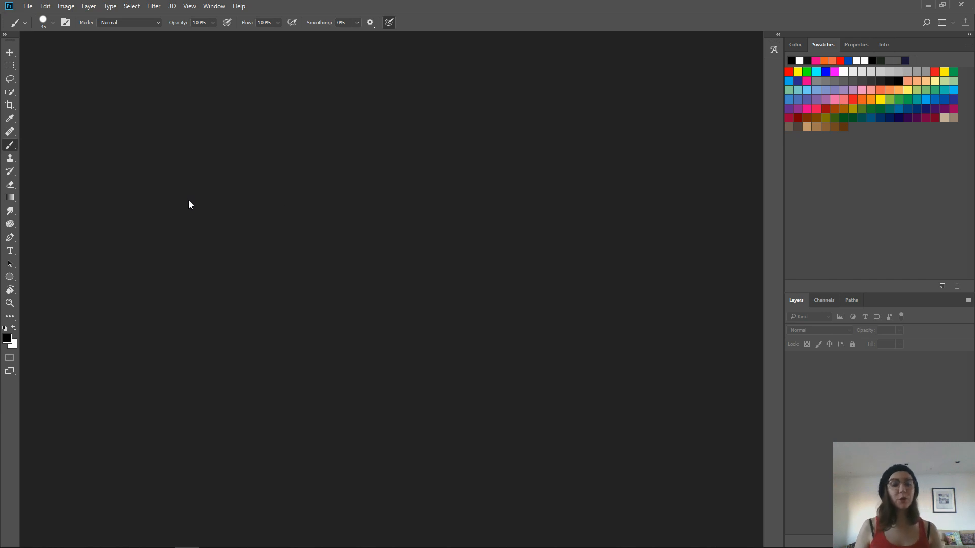
pyautogui.hotkey('ctrl', 'n')
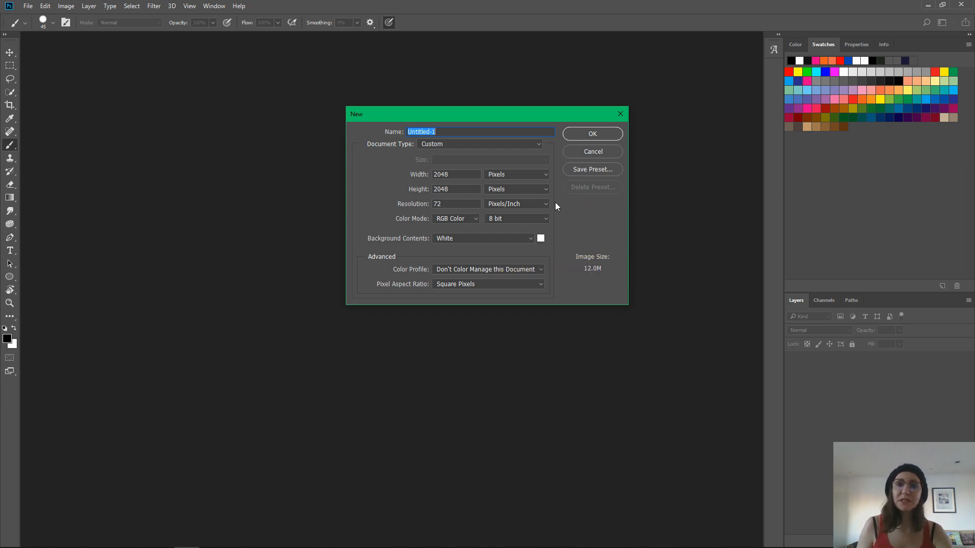
pyautogui.click(584, 136)
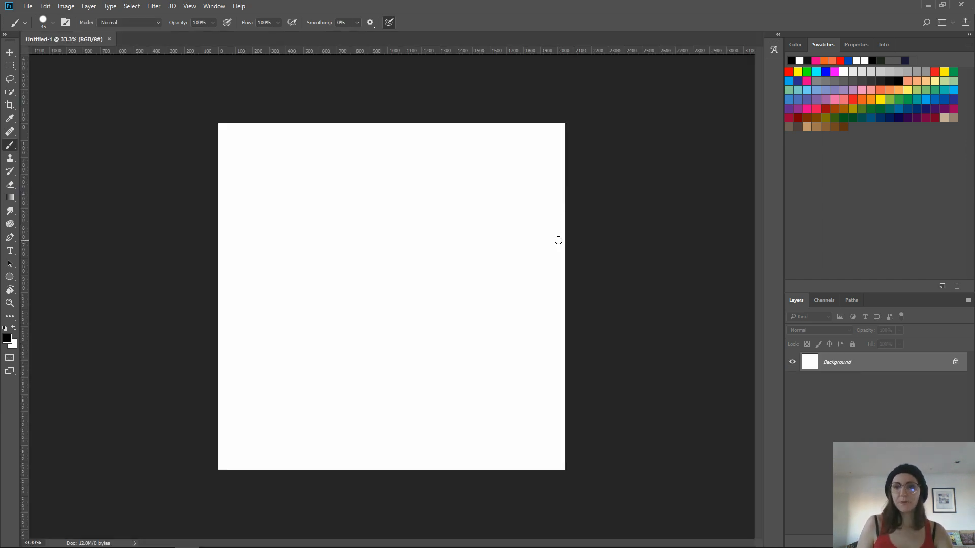
# Convert the white Background into a regular, fully locked layer and add an empty layer above it
pyautogui.doubleClick(808, 369)
pyautogui.press('Return')
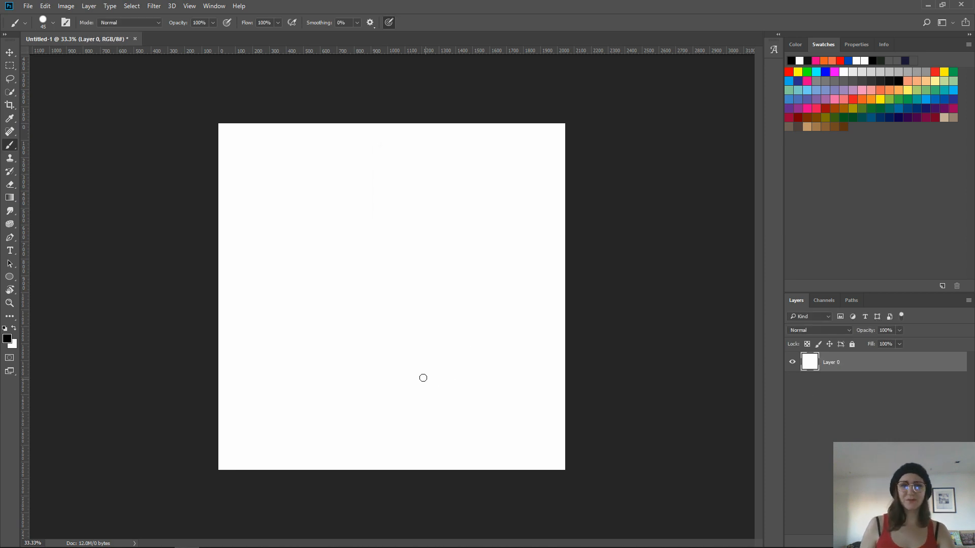
pyautogui.press('[')
pyautogui.press('[')
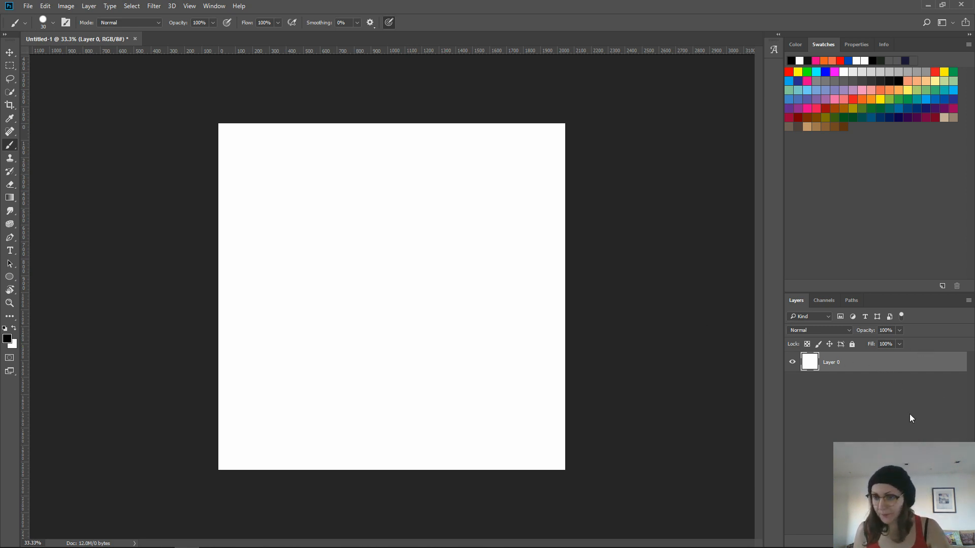
pyautogui.click(851, 344)
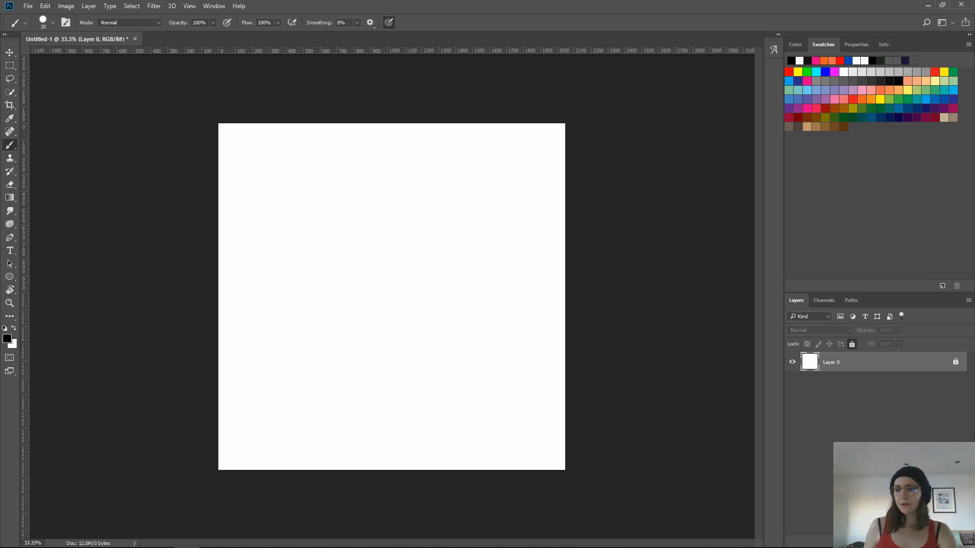
pyautogui.click(942, 541)
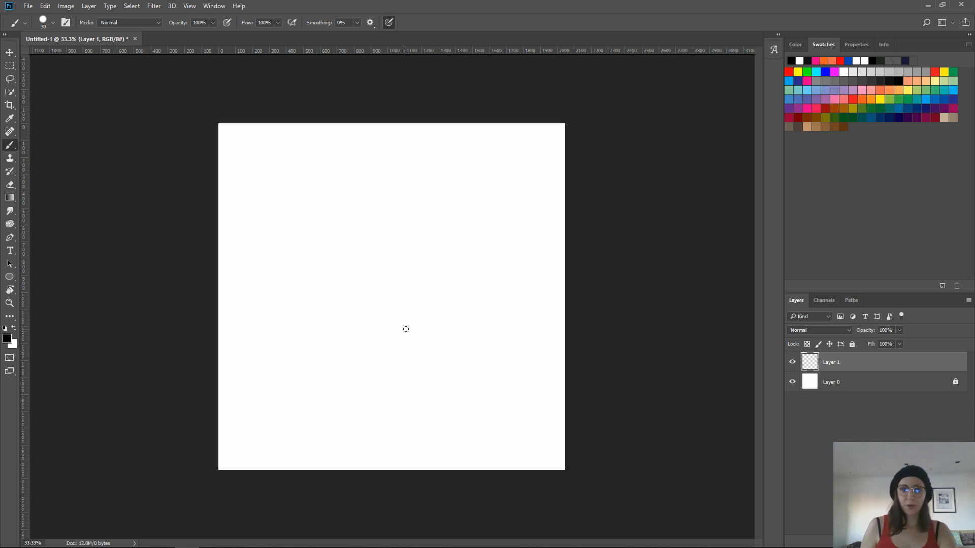
# Choose the recently used 30 px square brush tip for the Brush tool
pyautogui.press(']')
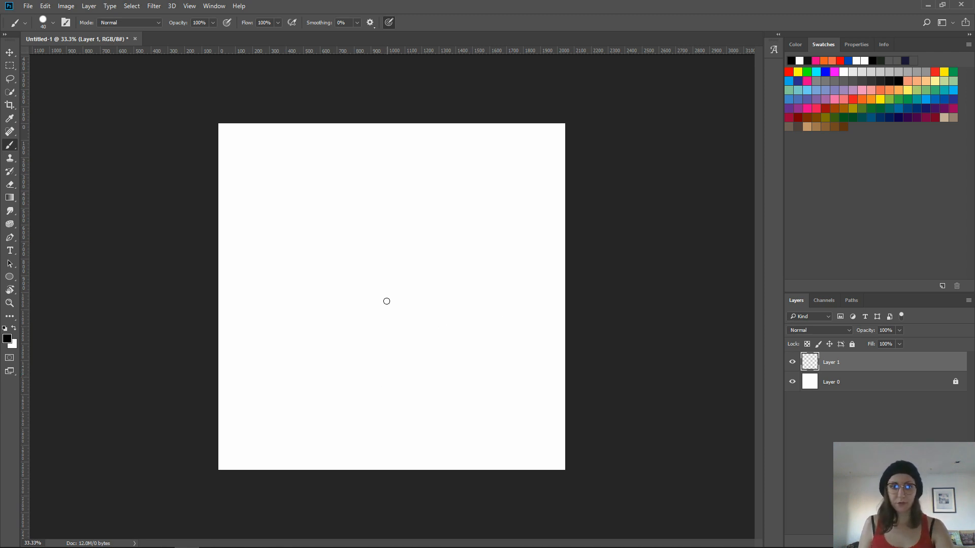
pyautogui.rightClick(386, 301)
pyautogui.click(433, 375)
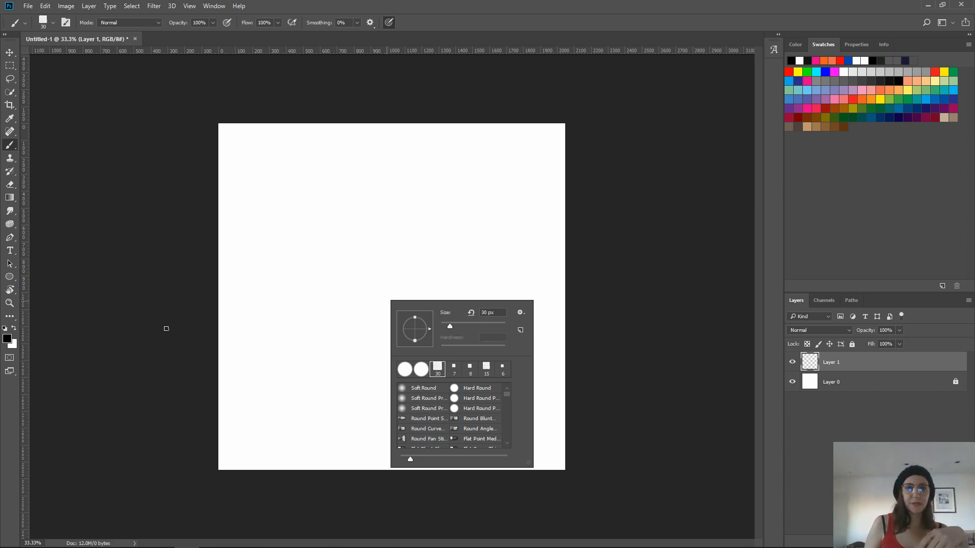
pyautogui.click(121, 301)
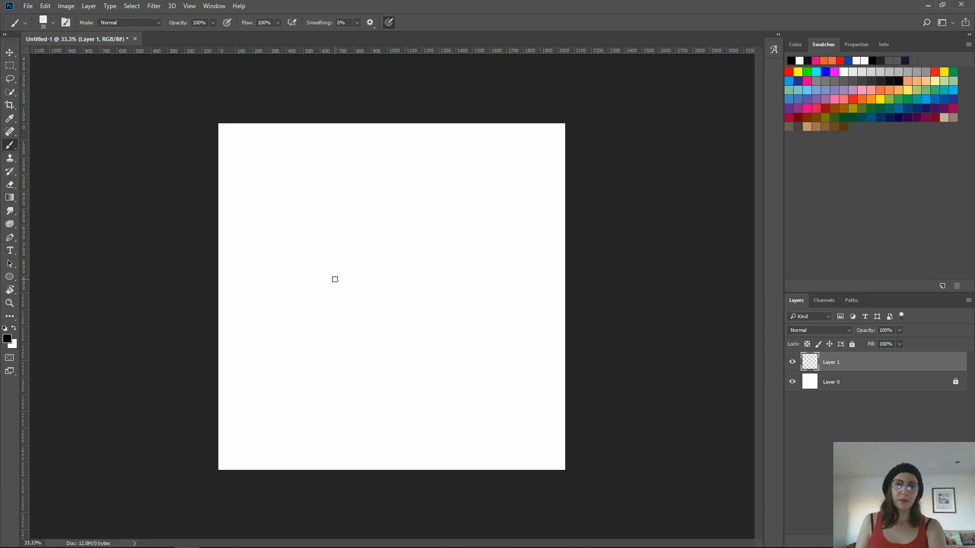
# Resize the square brush tip up and down, ending at 60 px
pyautogui.press(']')
pyautogui.press(']')
pyautogui.press(']')
pyautogui.press(']')
pyautogui.press(']')
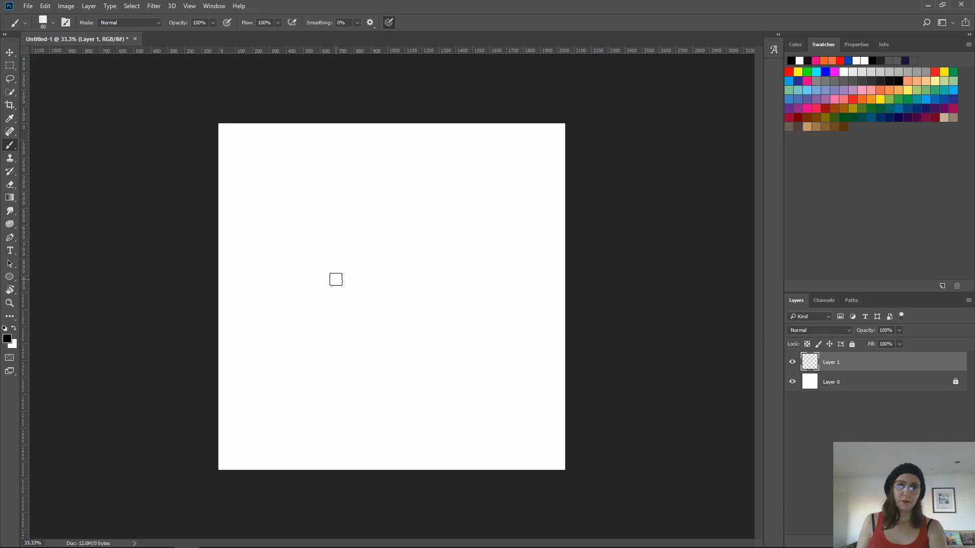
pyautogui.press('[')
pyautogui.press('[')
pyautogui.press('[')
pyautogui.press('[')
pyautogui.press('[')
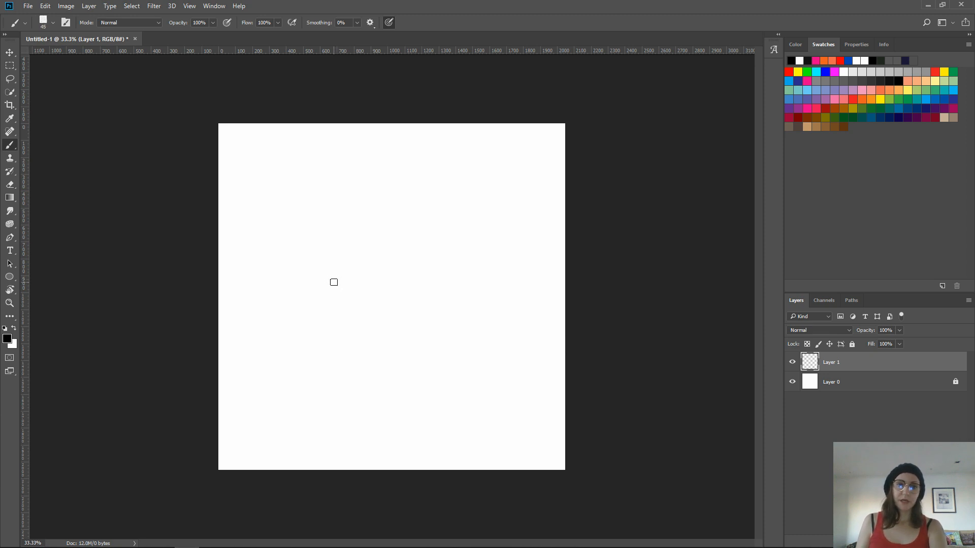
pyautogui.press(']')
pyautogui.press(']')
pyautogui.press(']')
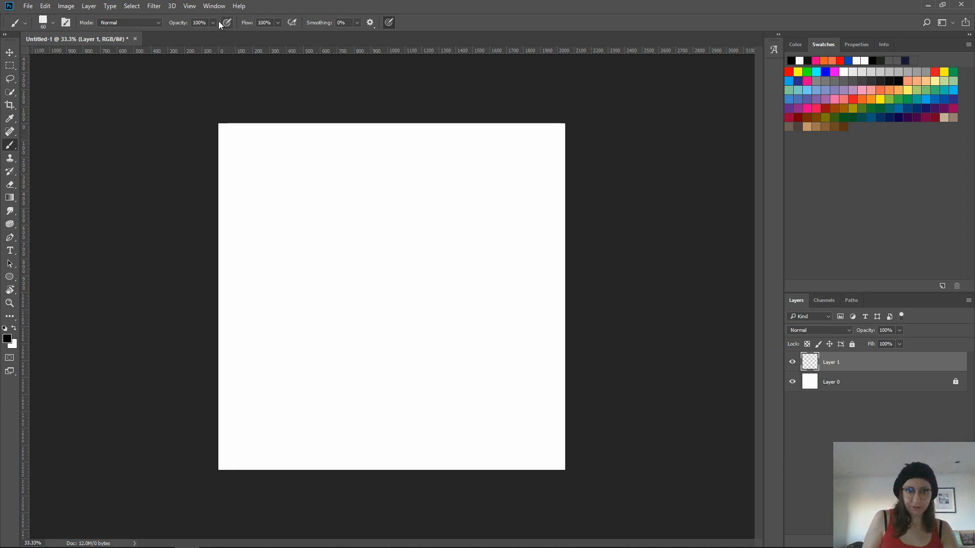
# Show the Timeline and dock it beneath the canvas
pyautogui.click(214, 5)
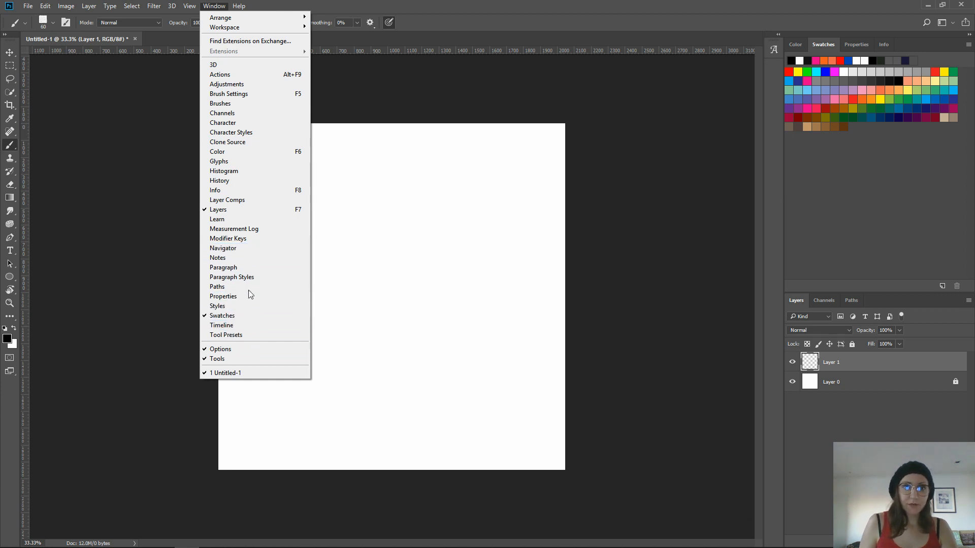
pyautogui.click(254, 325)
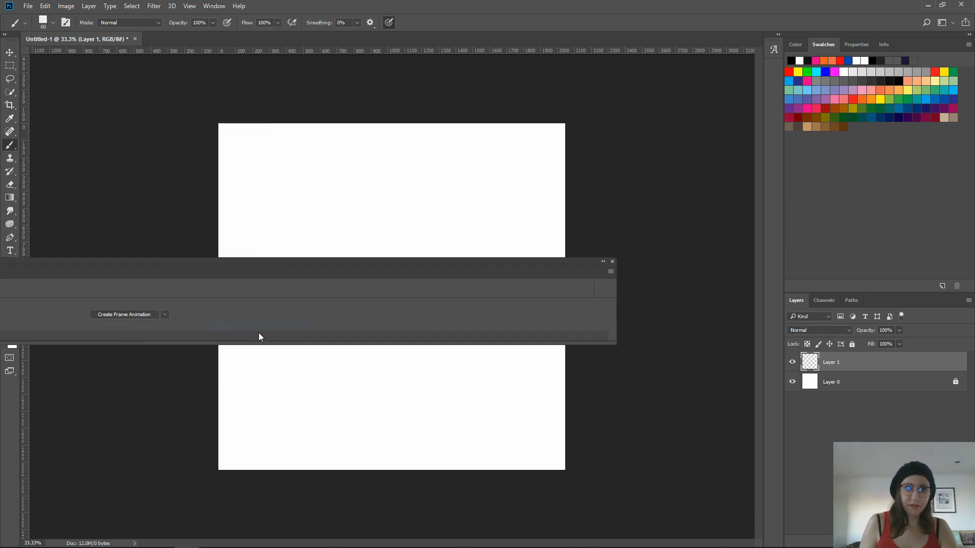
pyautogui.moveTo(236, 264); pyautogui.dragTo(543, 466)
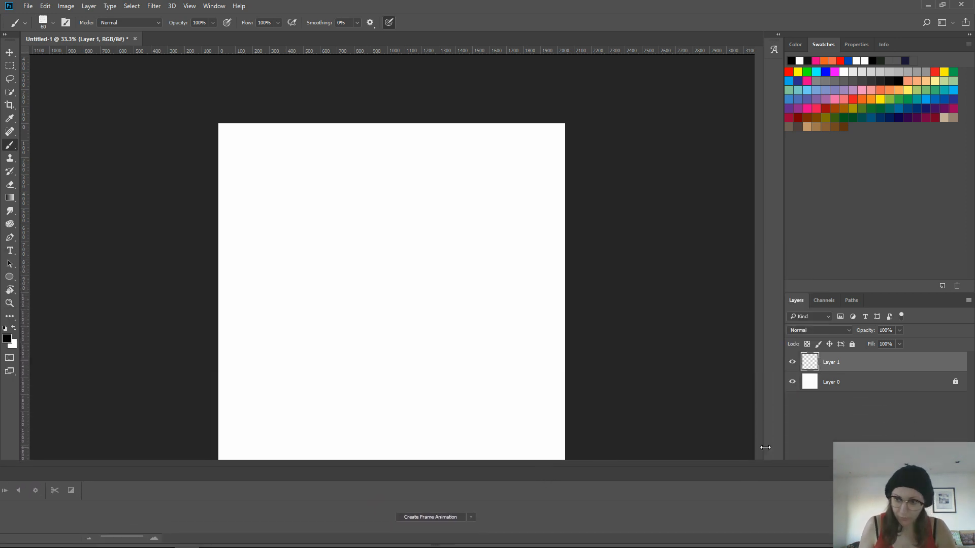
pyautogui.moveTo(772, 464); pyautogui.dragTo(610, 360)
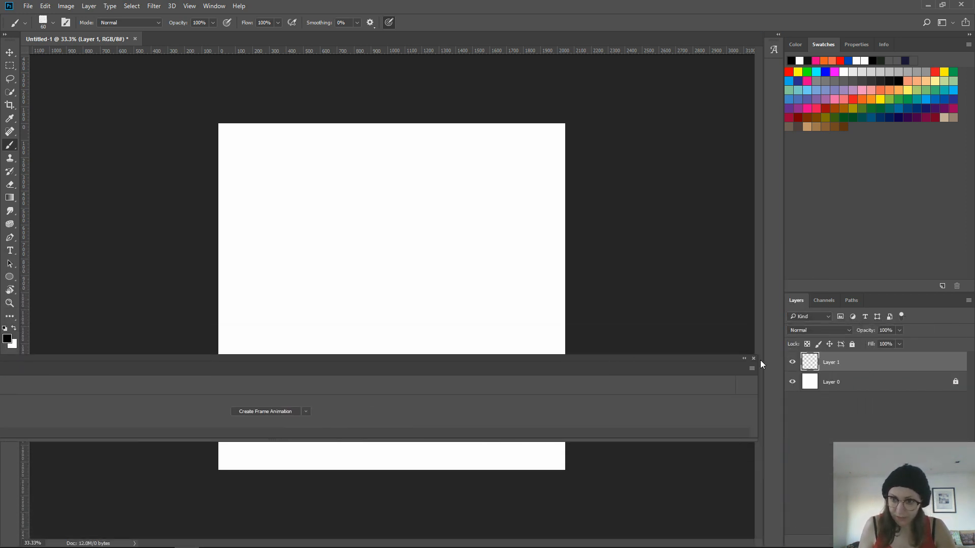
pyautogui.moveTo(757, 441); pyautogui.dragTo(490, 442)
pyautogui.moveTo(328, 359); pyautogui.dragTo(598, 543)
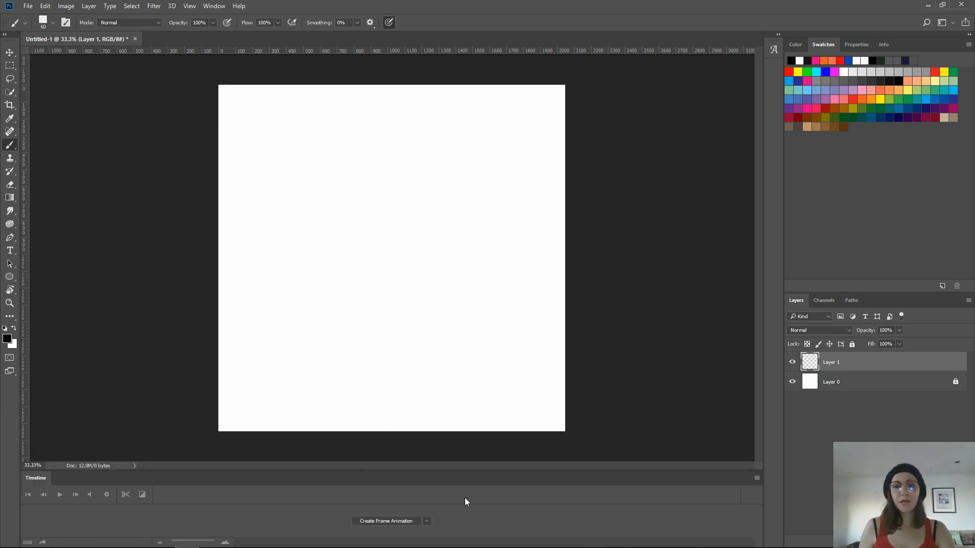
# Choose Create Frame Animation for the Timeline and create the frame animation
pyautogui.click(427, 521)
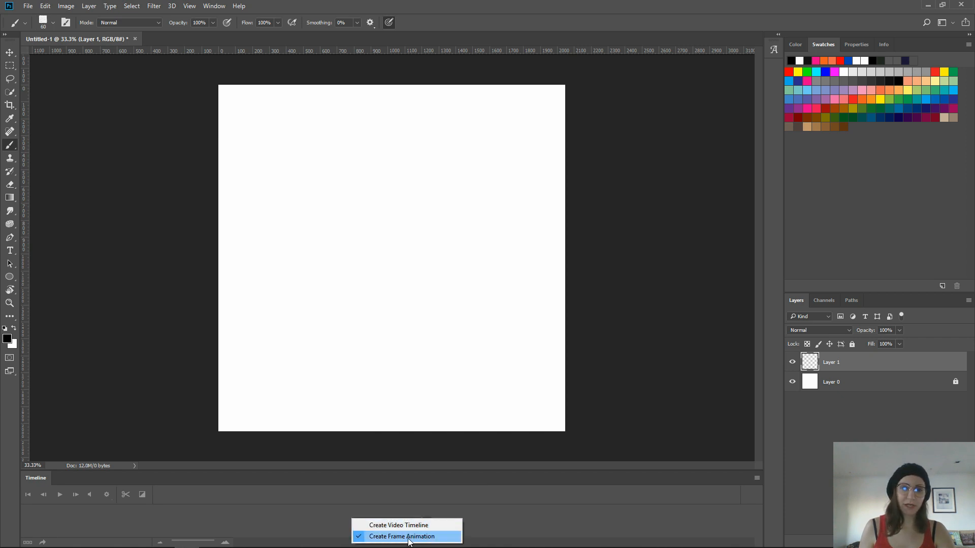
pyautogui.click(411, 537)
pyautogui.click(382, 521)
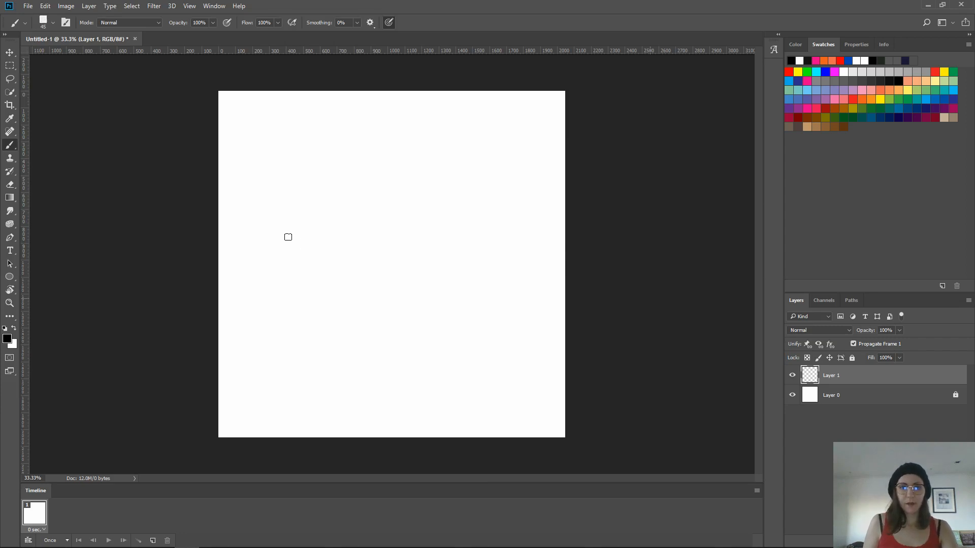
# Draw an open eye in black on the empty layer, with upper and lower lid lines and a small filled pupil
pyautogui.hotkey('ctrl', '-')
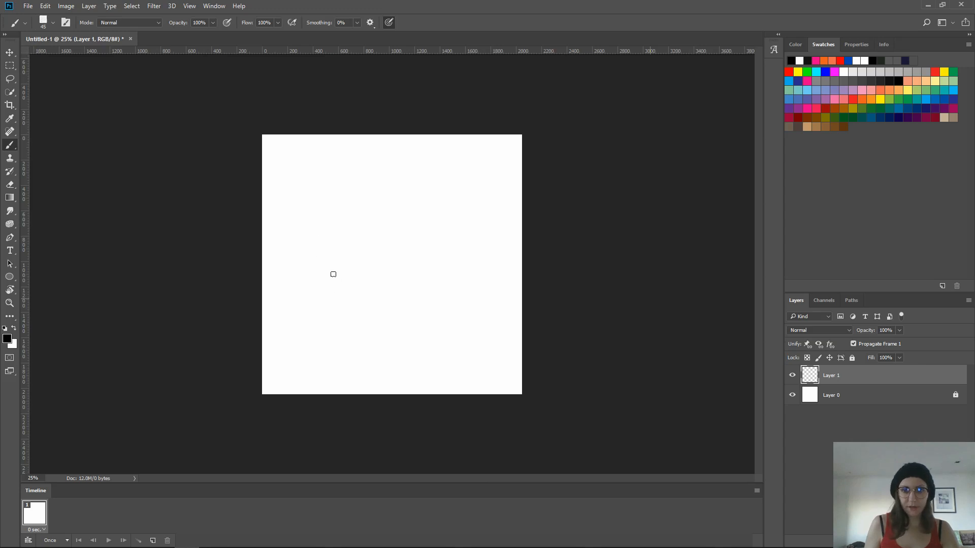
pyautogui.moveTo(309, 249)
pyautogui.mouseDown()
pyautogui.moveTo(378, 194)
pyautogui.moveTo(471, 252)
pyautogui.mouseUp()
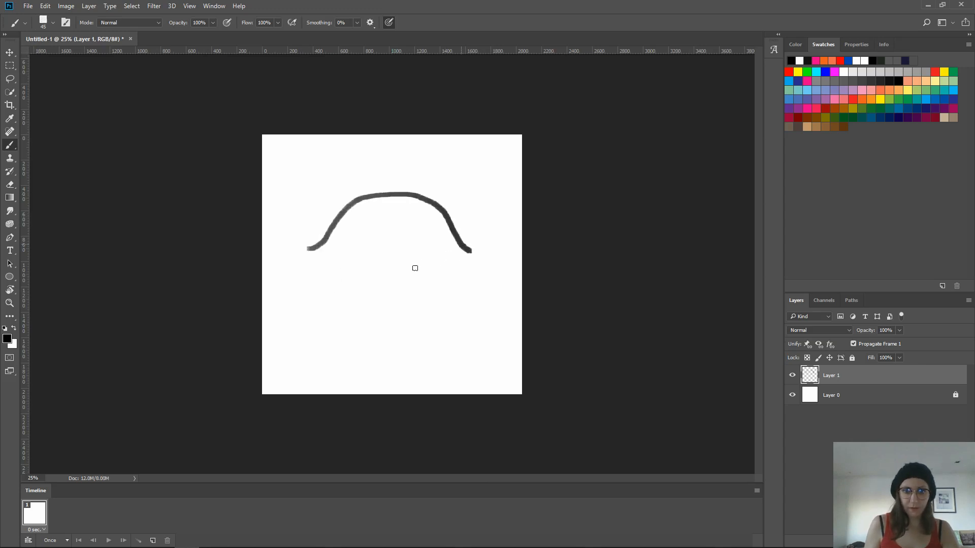
pyautogui.moveTo(317, 250)
pyautogui.mouseDown()
pyautogui.moveTo(418, 272)
pyautogui.moveTo(439, 266)
pyautogui.moveTo(413, 274)
pyautogui.mouseUp()
pyautogui.moveTo(389, 218); pyautogui.dragTo(395, 240)
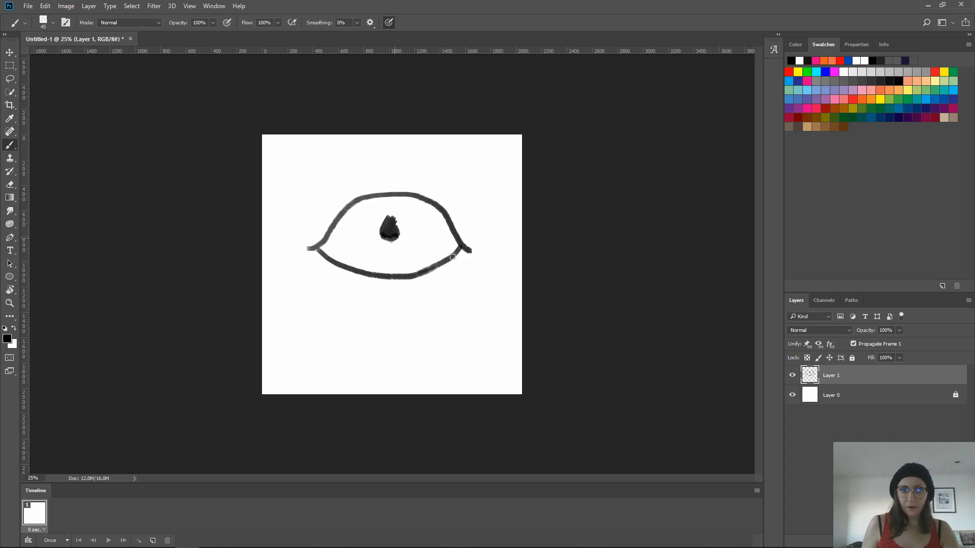
pyautogui.moveTo(310, 248); pyautogui.dragTo(336, 223)
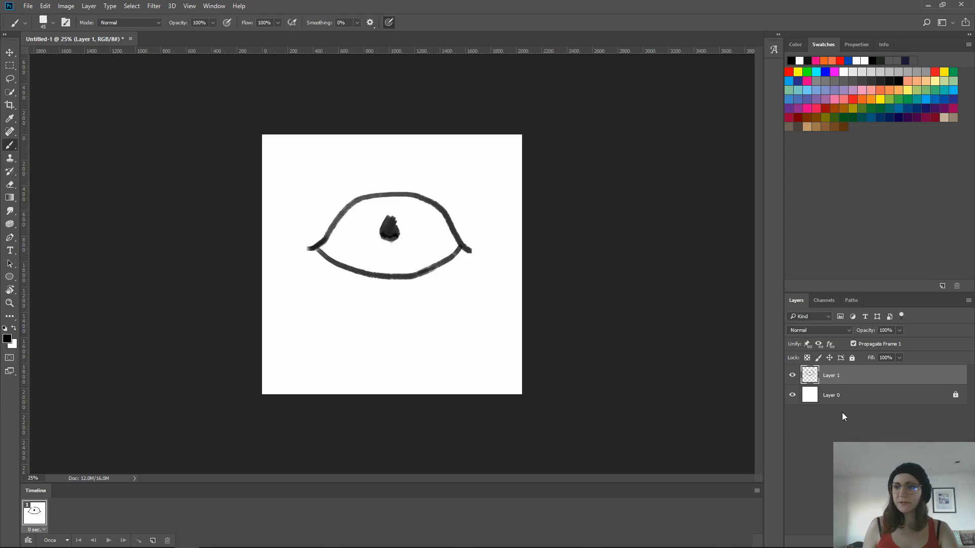
# Unlock the white background layer and fill it with the light teal swatch
pyautogui.click(810, 400)
pyautogui.click(851, 359)
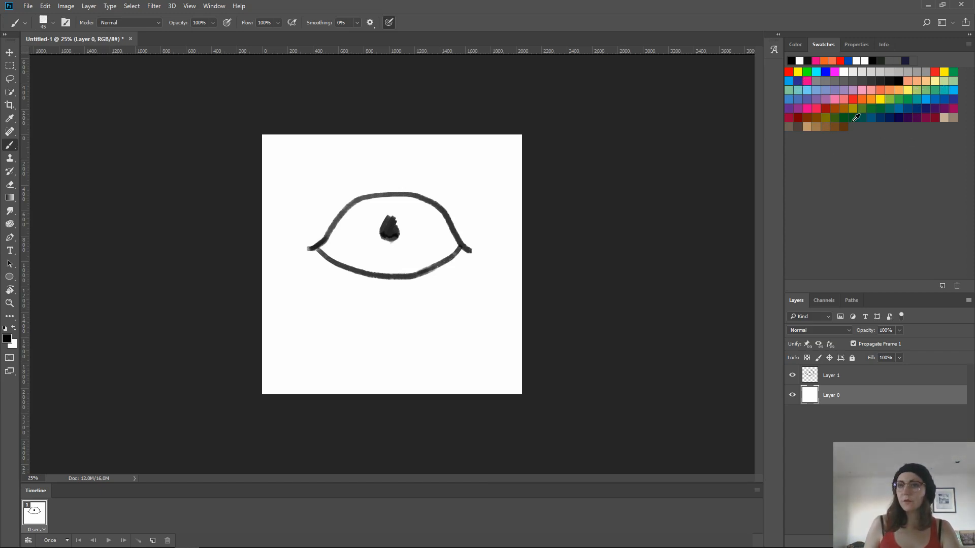
pyautogui.click(798, 90)
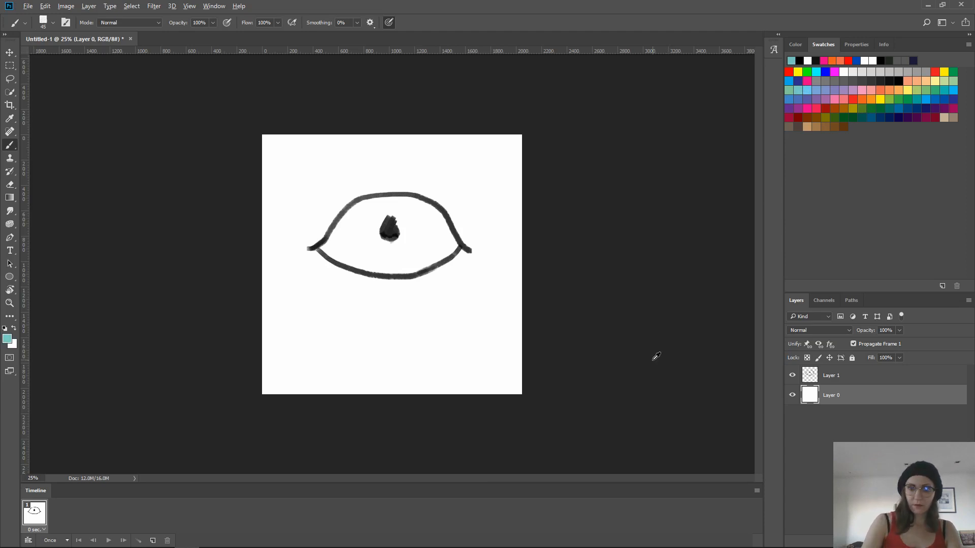
pyautogui.hotkey('alt', 'BackSpace')
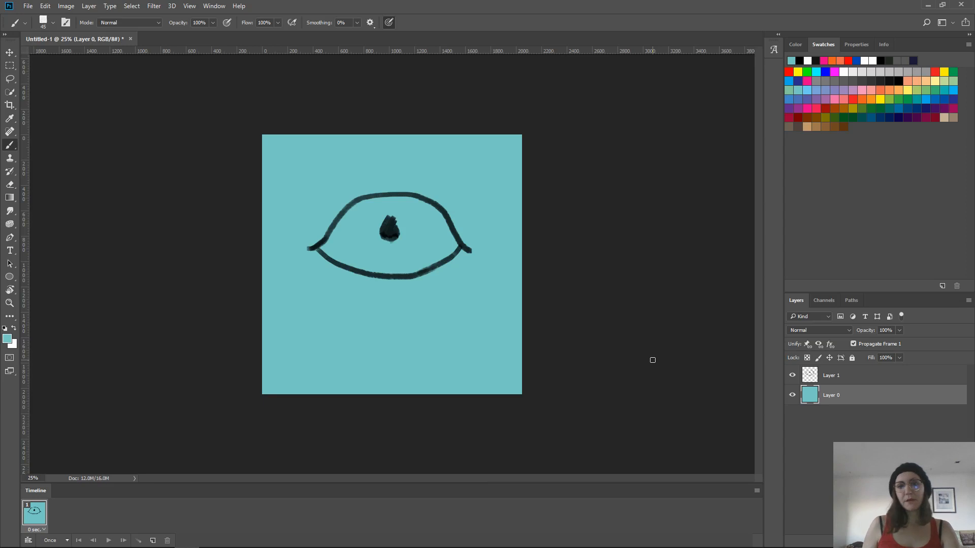
pyautogui.click(846, 377)
pyautogui.click(846, 398)
pyautogui.click(941, 541)
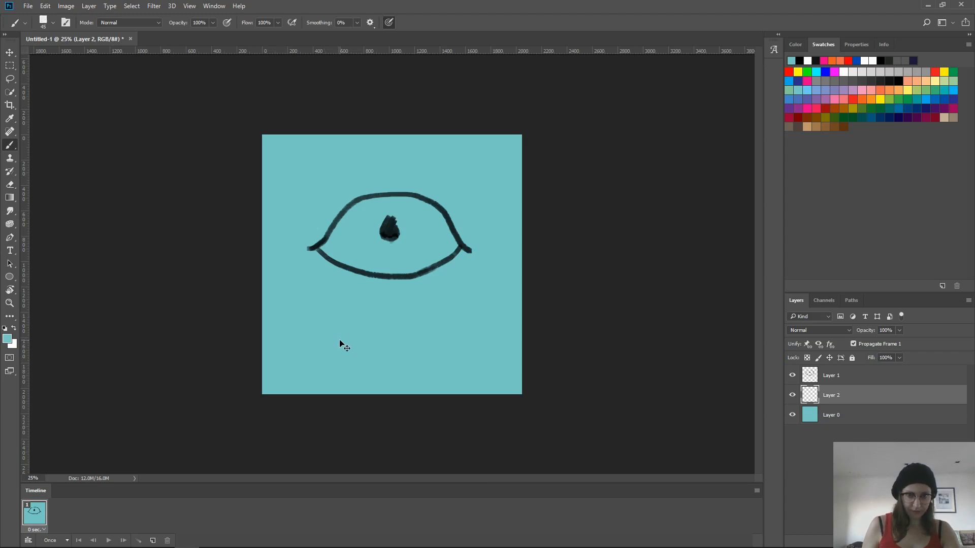
pyautogui.press('Delete')
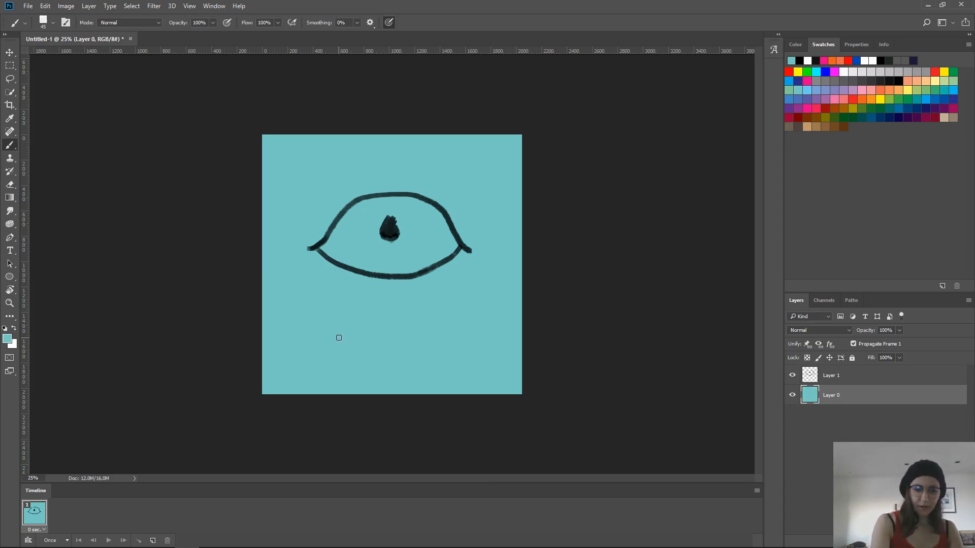
# Refill the background layer with white, lock it again and reselect the eye drawing's layer
pyautogui.hotkey('ctrl', 'BackSpace')
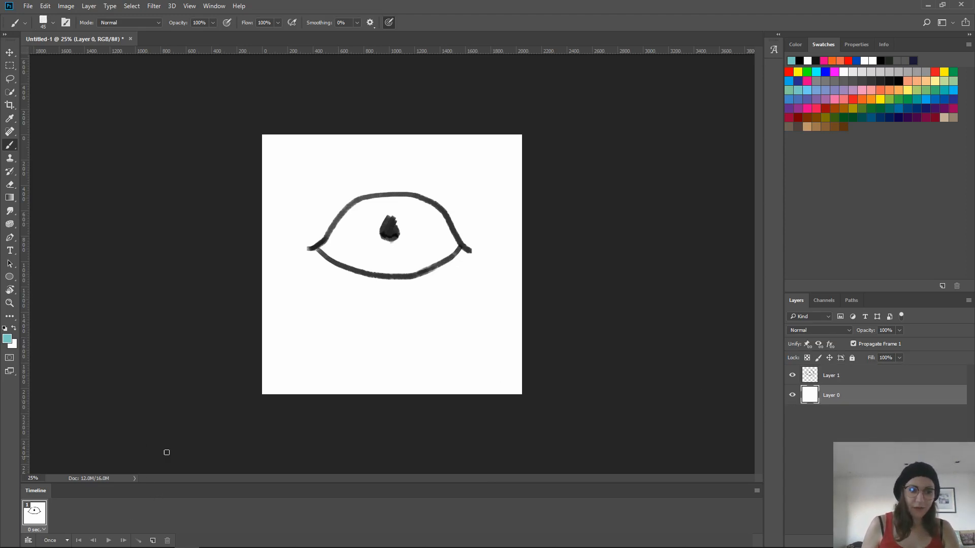
pyautogui.click(851, 358)
pyautogui.click(841, 378)
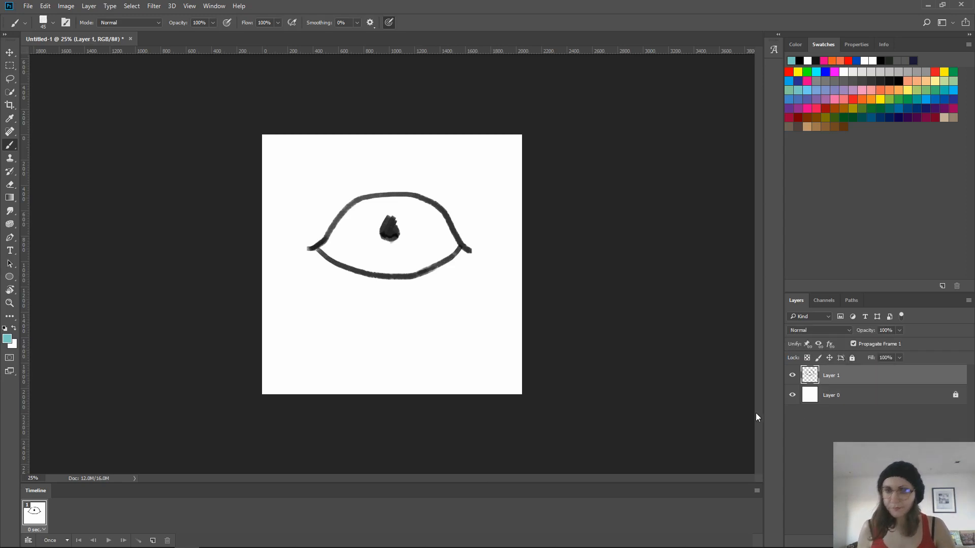
# Add a second animation frame and duplicate the eye drawing's layer for it under the name 2
pyautogui.click(152, 540)
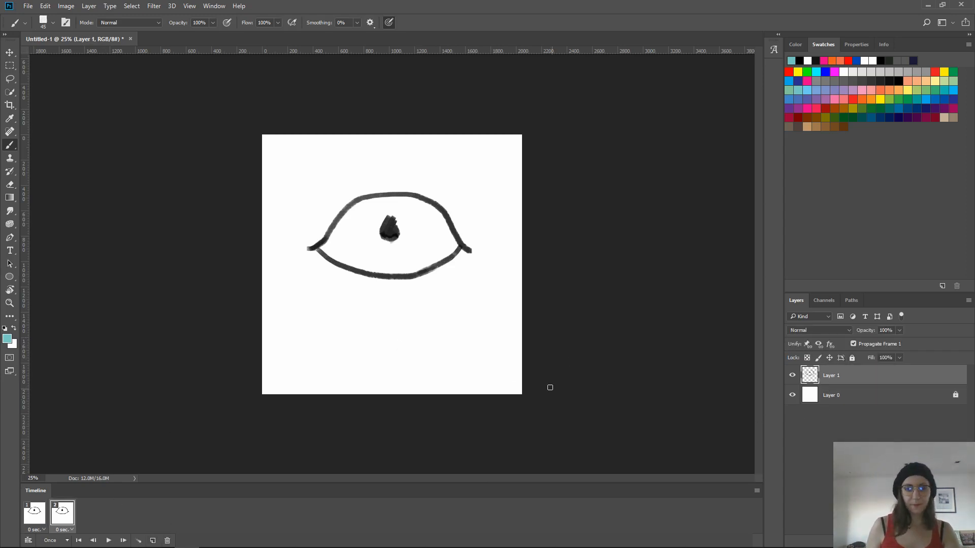
pyautogui.moveTo(912, 376); pyautogui.dragTo(942, 540)
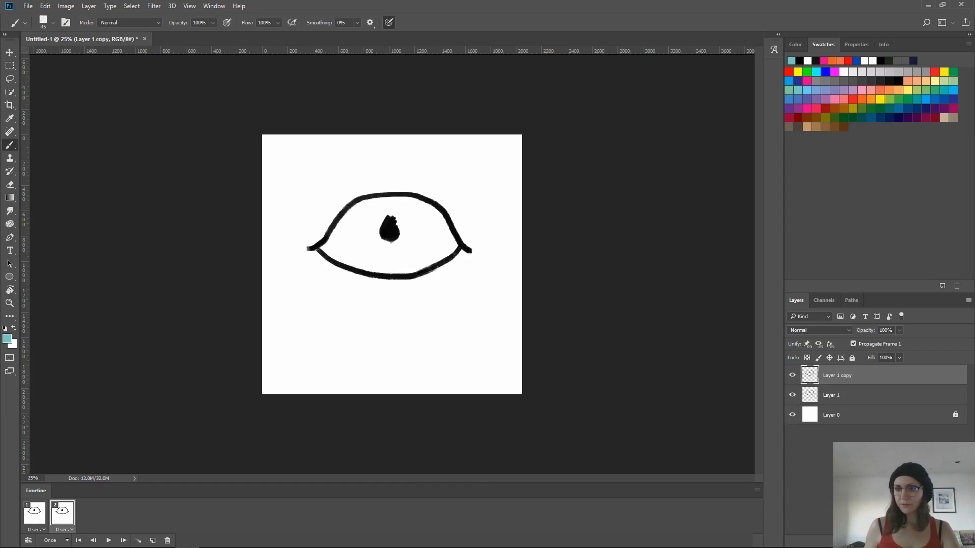
pyautogui.doubleClick(844, 376)
pyautogui.hotkey('ctrl', 'a')
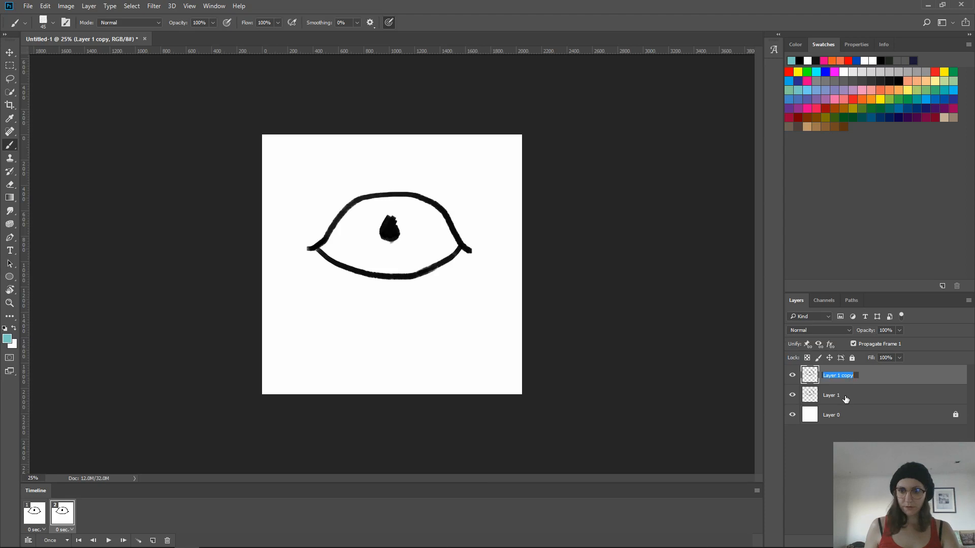
pyautogui.write('2')
pyautogui.press('Return')
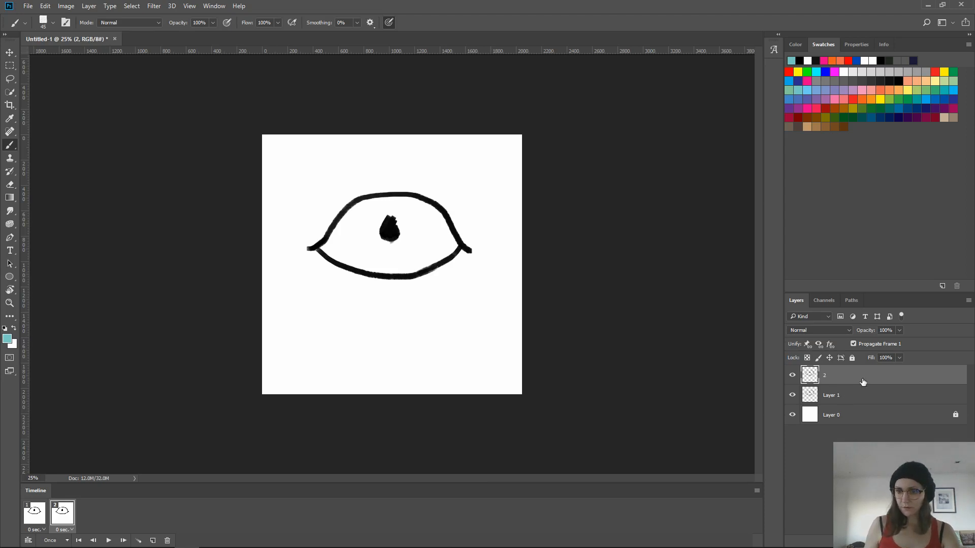
# Rename the original eye drawing's layer, Layer 1, as 1
pyautogui.click(835, 397)
pyautogui.doubleClick(830, 395)
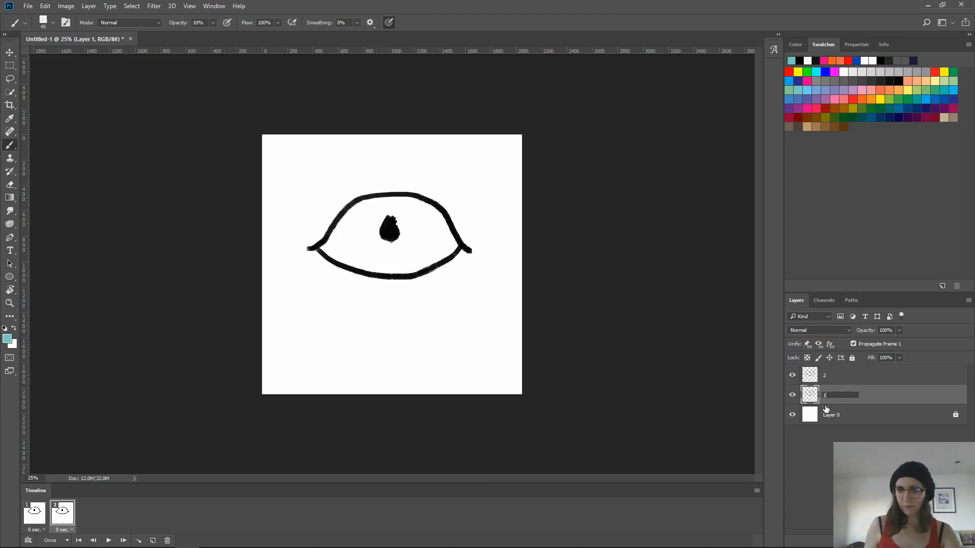
pyautogui.write('1')
pyautogui.press('Return')
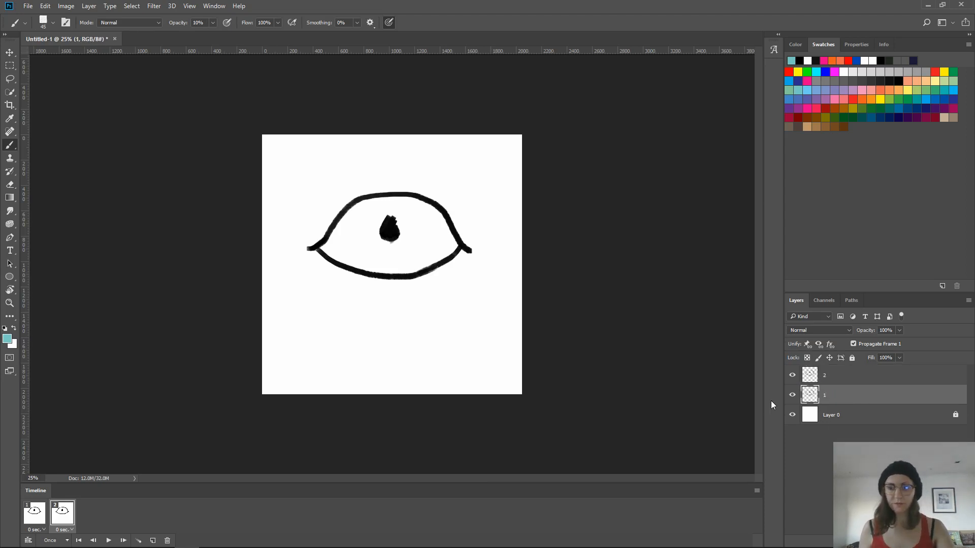
# Lower layer 1's opacity to 46% as a tracing guide and reselect layer 2
pyautogui.click(826, 376)
pyautogui.click(858, 394)
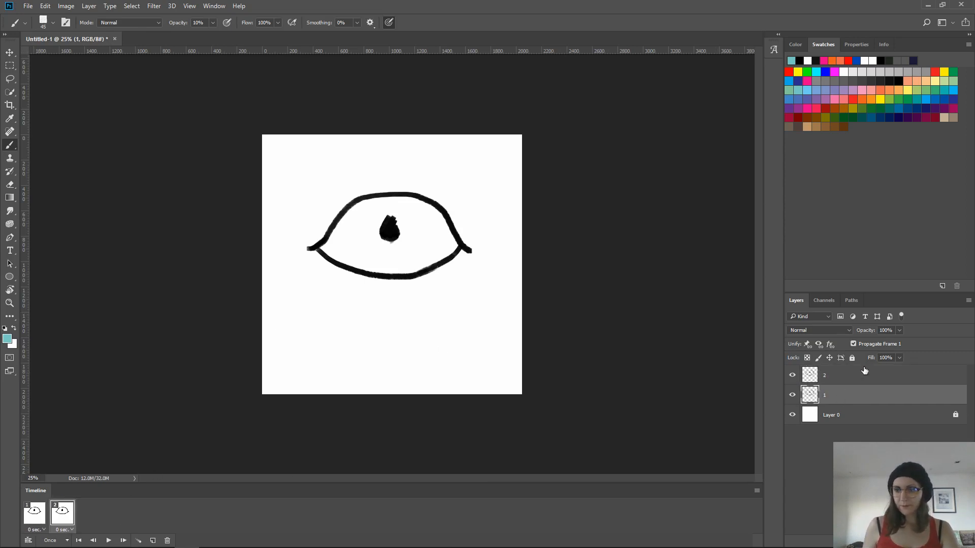
pyautogui.click(898, 330)
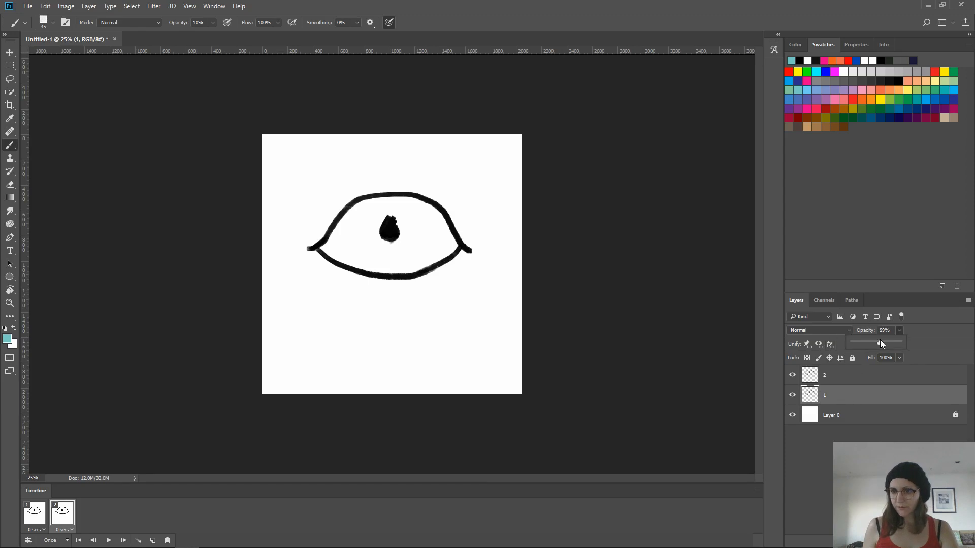
pyautogui.moveTo(880, 340); pyautogui.dragTo(872, 343)
pyautogui.click(846, 381)
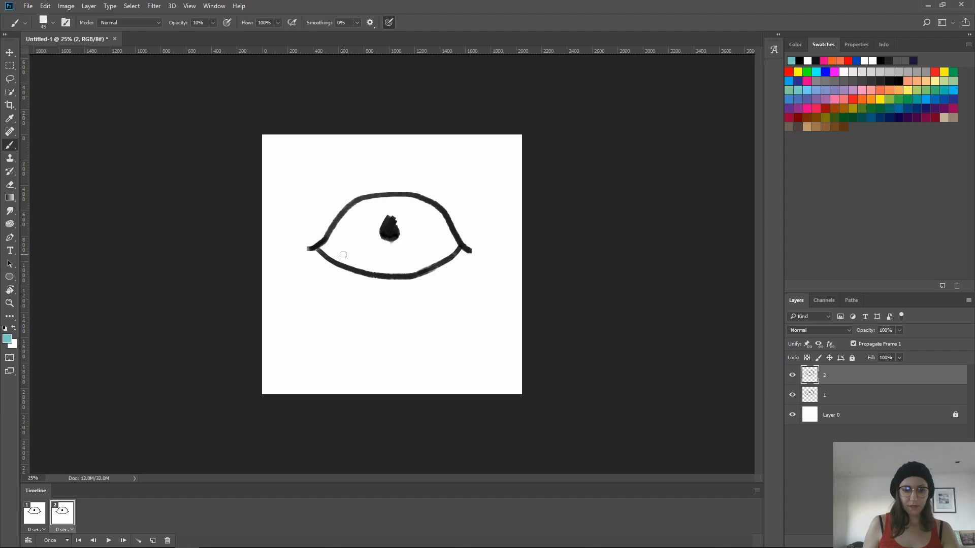
# Erase the upper lid line on layer 2 with the Eraser at size 200, keeping the pupil and lower lid
pyautogui.press('e')
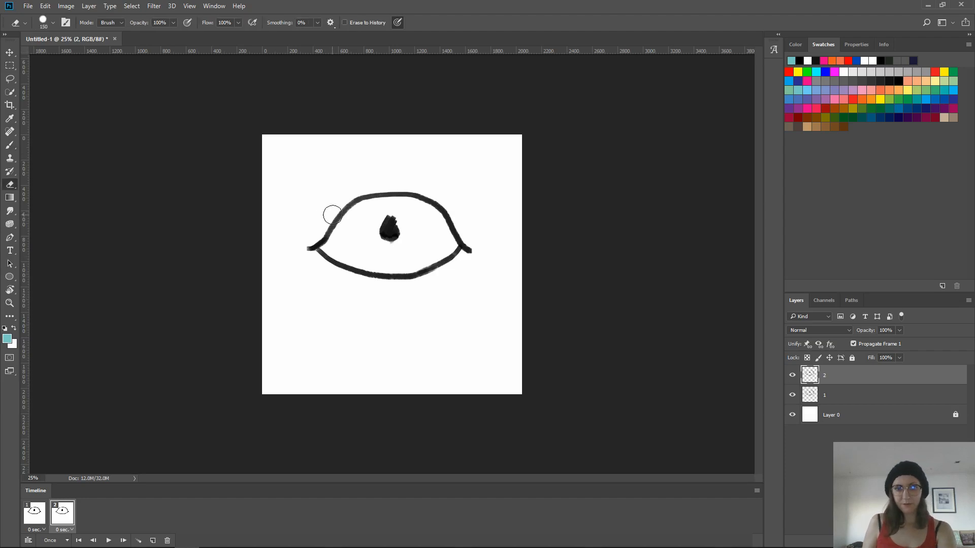
pyautogui.press(']')
pyautogui.press(']')
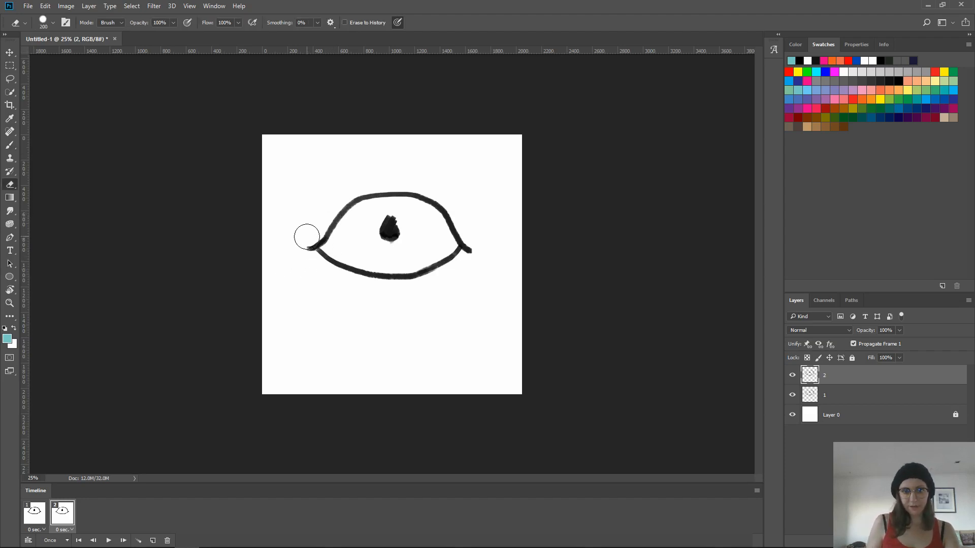
pyautogui.moveTo(308, 241)
pyautogui.mouseDown()
pyautogui.moveTo(346, 206)
pyautogui.moveTo(388, 193)
pyautogui.moveTo(431, 198)
pyautogui.moveTo(474, 245)
pyautogui.mouseUp()
# Draw a slightly lower upper lid line on layer 2 with the Brush in black at 100% opacity
pyautogui.press('b')
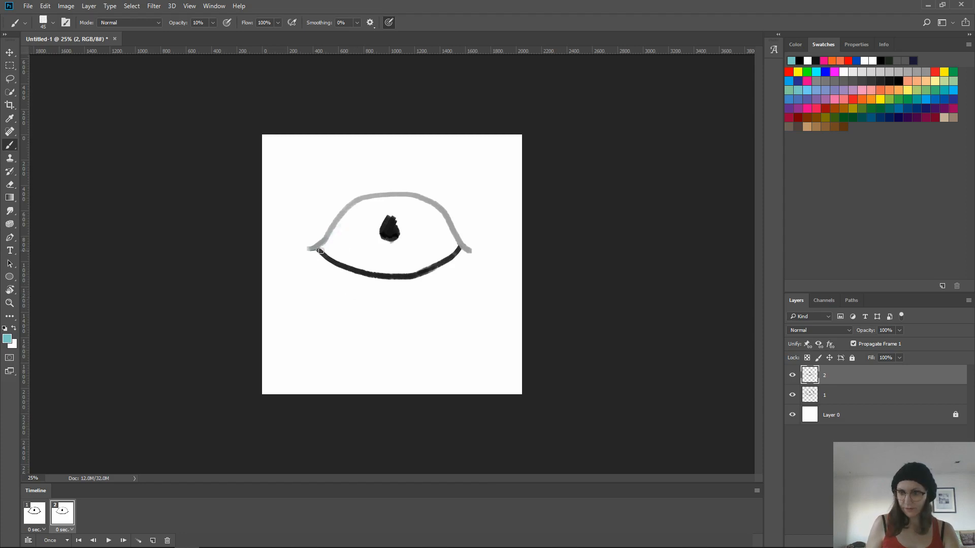
pyautogui.click(6, 329)
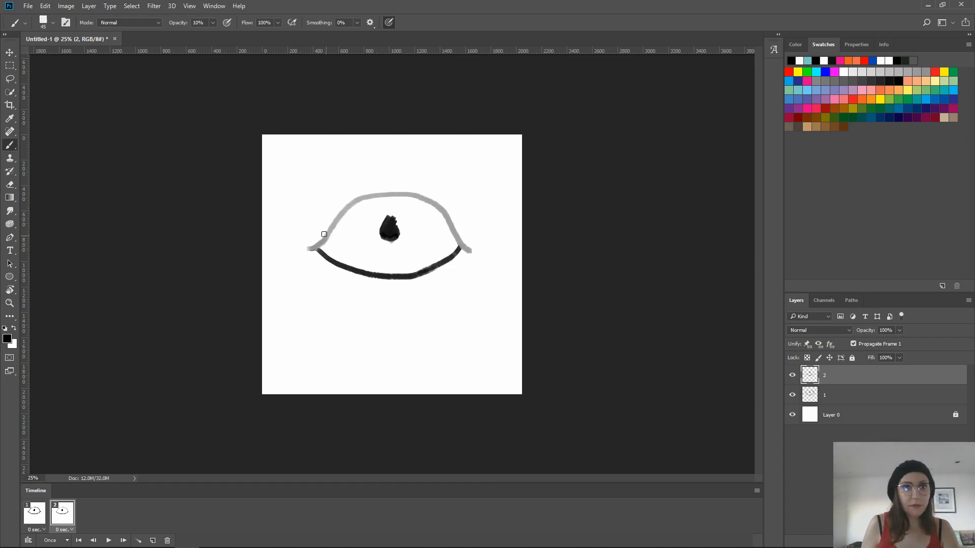
pyautogui.click(213, 22)
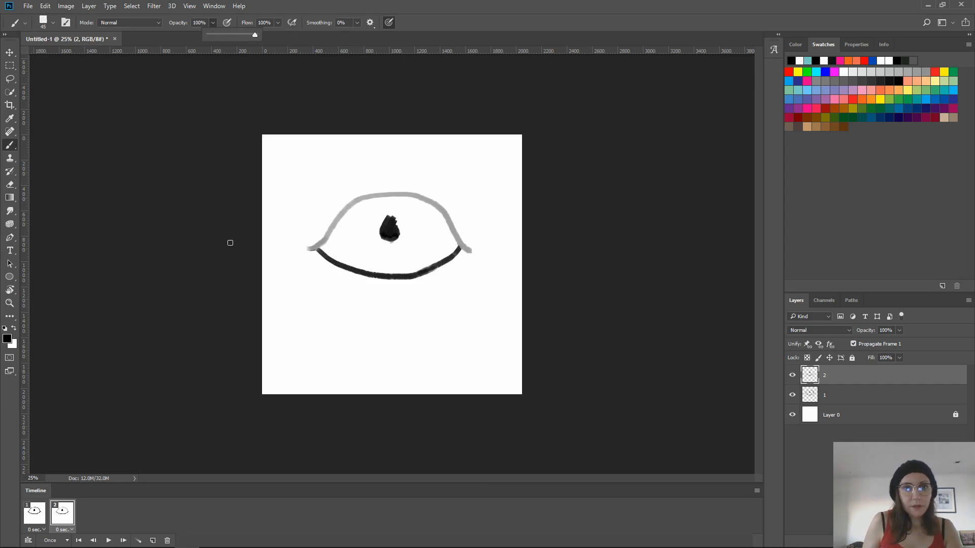
pyautogui.click(228, 242)
pyautogui.moveTo(312, 250)
pyautogui.mouseDown()
pyautogui.moveTo(351, 217)
pyautogui.moveTo(400, 204)
pyautogui.mouseUp()
pyautogui.moveTo(473, 250)
pyautogui.mouseDown()
pyautogui.moveTo(409, 206)
pyautogui.moveTo(373, 213)
pyautogui.mouseUp()
# Reduce the Eraser's size to 40
pyautogui.press('e')
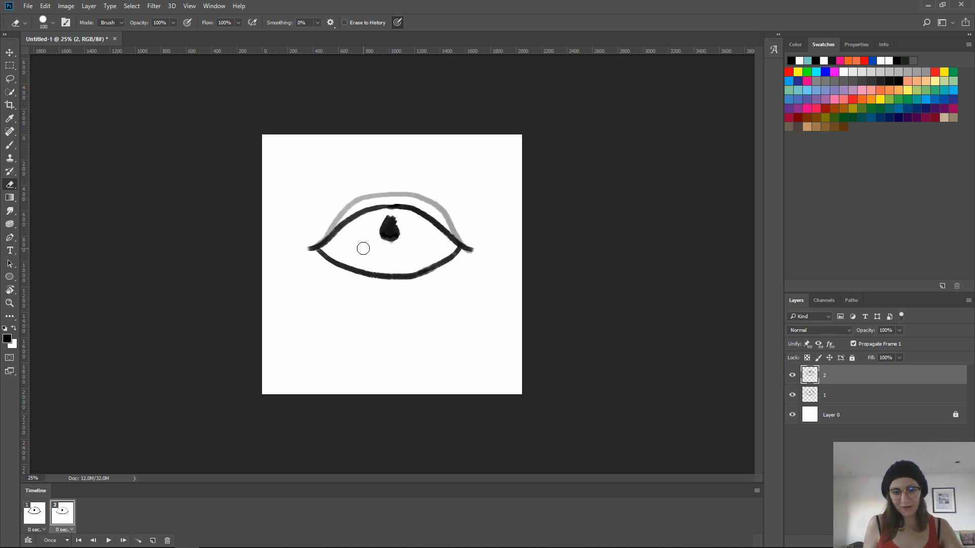
pyautogui.press('[')
pyautogui.press('[')
pyautogui.press('[')
pyautogui.press('[')
pyautogui.press('[')
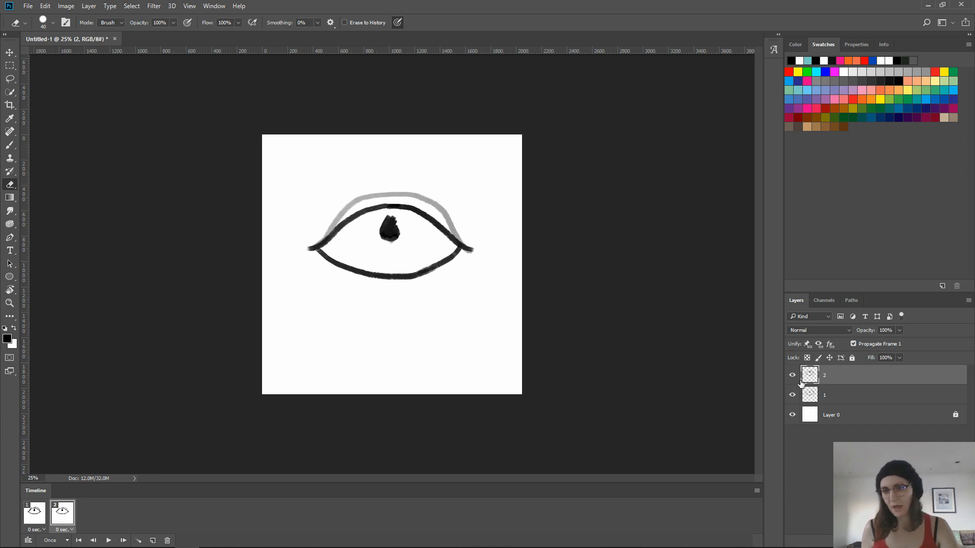
# Add a third animation frame and duplicate layer 2 for it under the name 3
pyautogui.click(153, 540)
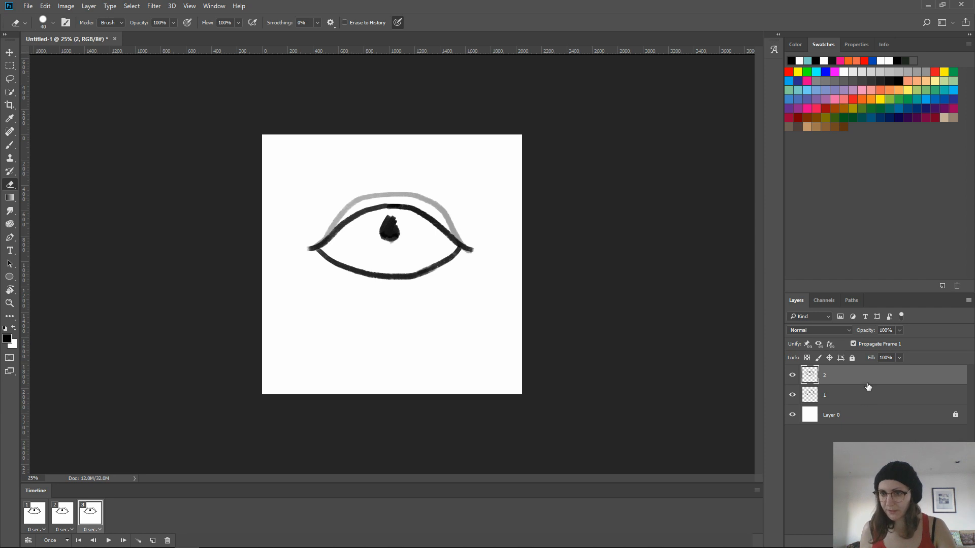
pyautogui.hotkey('ctrl', 'j')
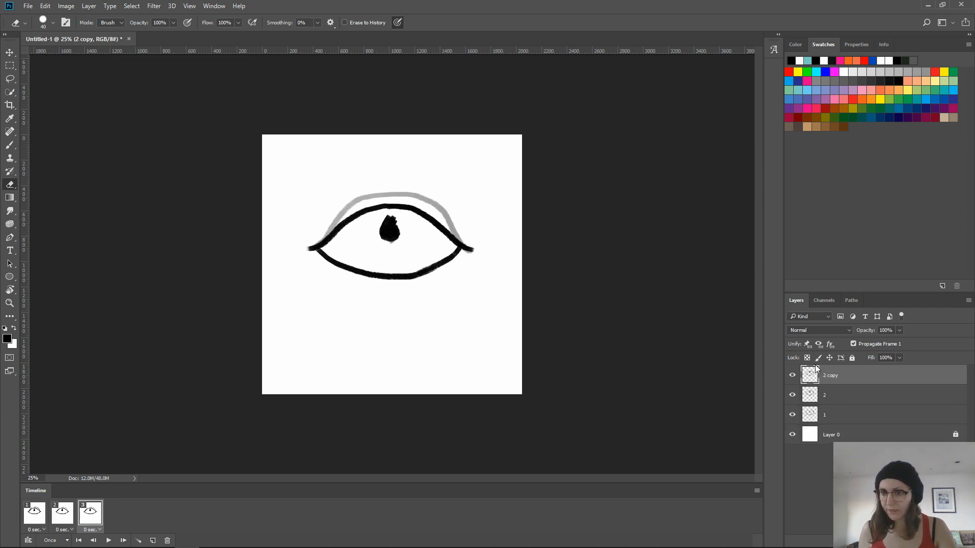
pyautogui.doubleClick(828, 376)
pyautogui.write('3')
pyautogui.press('Return')
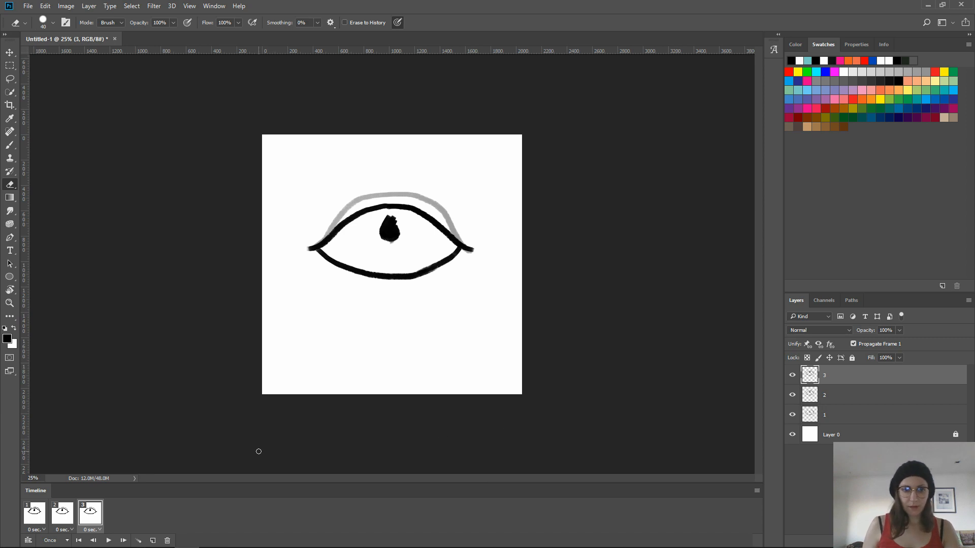
# Hide layer 1, lower layer 2's opacity to 43% and reselect layer 3
pyautogui.click(839, 414)
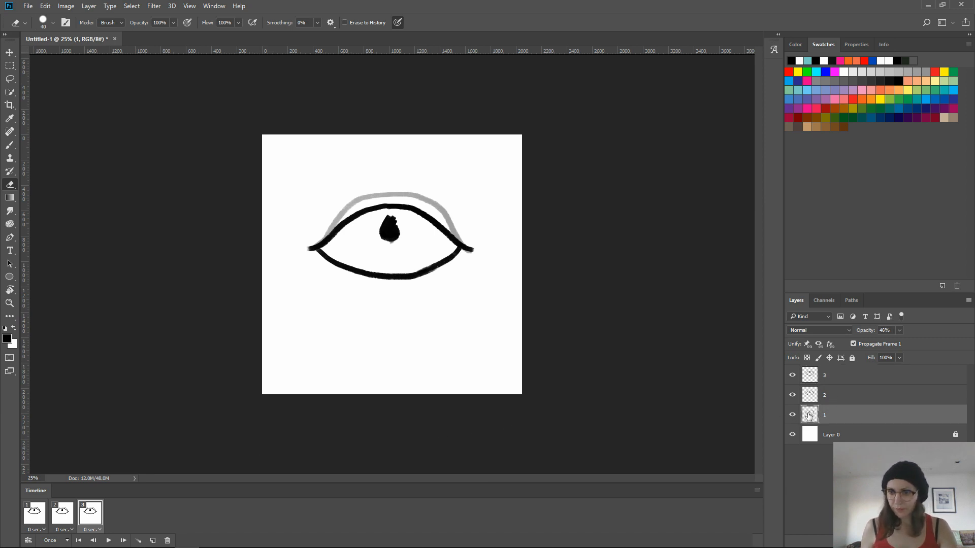
pyautogui.click(792, 415)
pyautogui.click(835, 397)
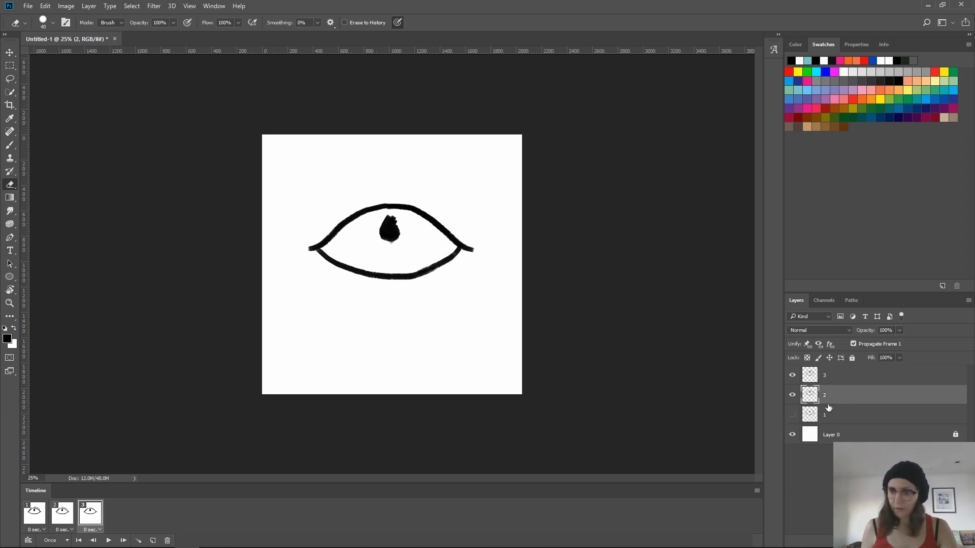
pyautogui.click(870, 343)
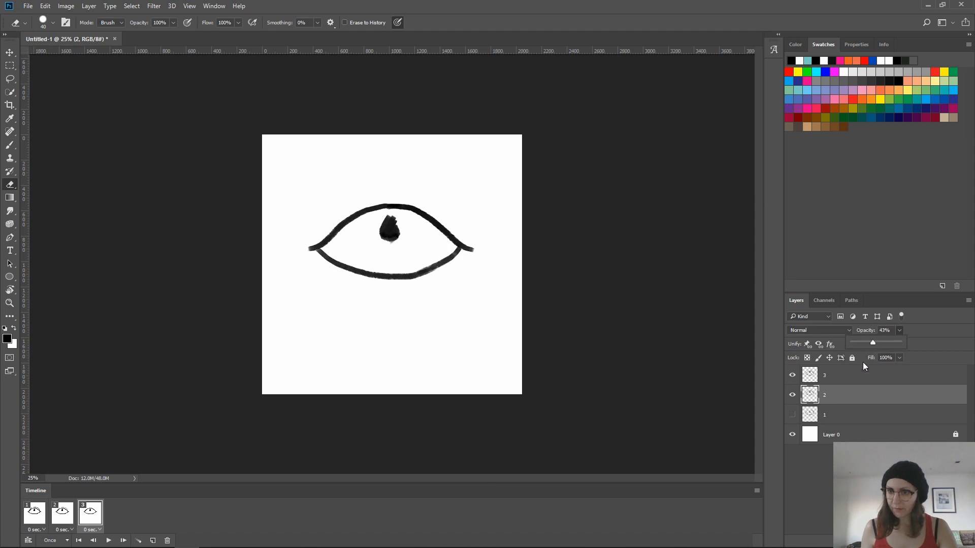
pyautogui.click(851, 380)
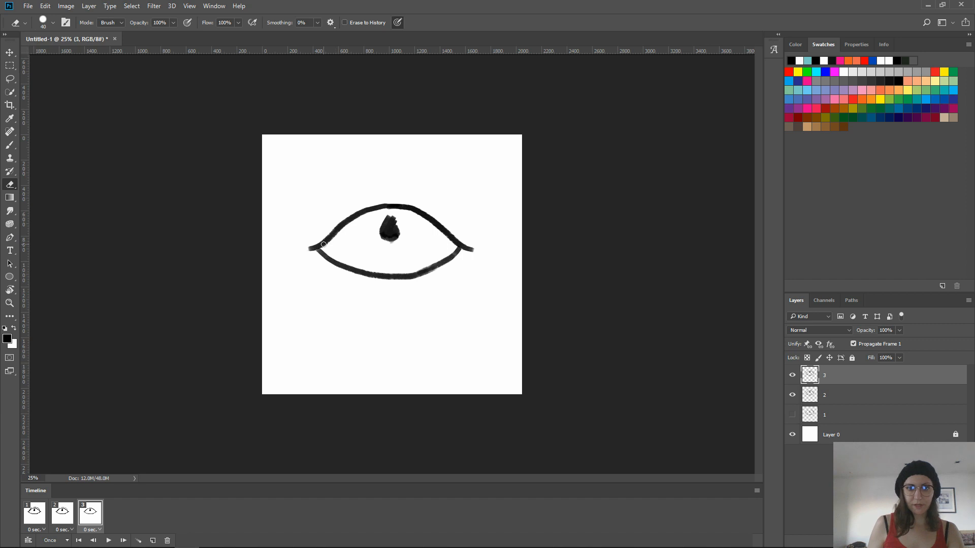
# Enlarge the Eraser and erase the upper lid line on layer 3, keeping the pupil and lower lid
pyautogui.press(']')
pyautogui.press(']')
pyautogui.press(']')
pyautogui.press(']')
pyautogui.press(']')
pyautogui.press(']')
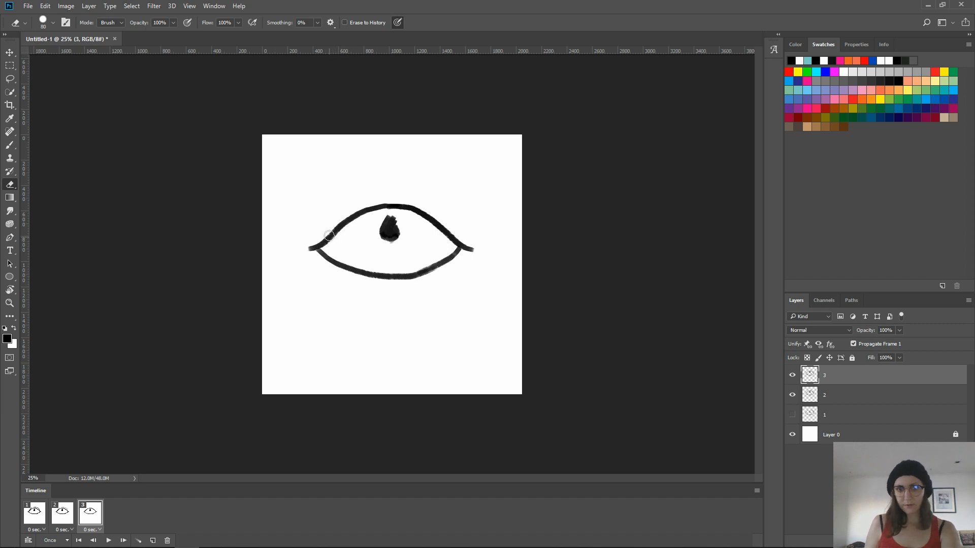
pyautogui.moveTo(312, 241)
pyautogui.mouseDown()
pyautogui.moveTo(388, 204)
pyautogui.moveTo(409, 205)
pyautogui.moveTo(470, 246)
pyautogui.moveTo(446, 230)
pyautogui.mouseUp()
# Draw a lower upper lid line on layer 3 touching the top of the pupil, redoing its right half
pyautogui.press('b')
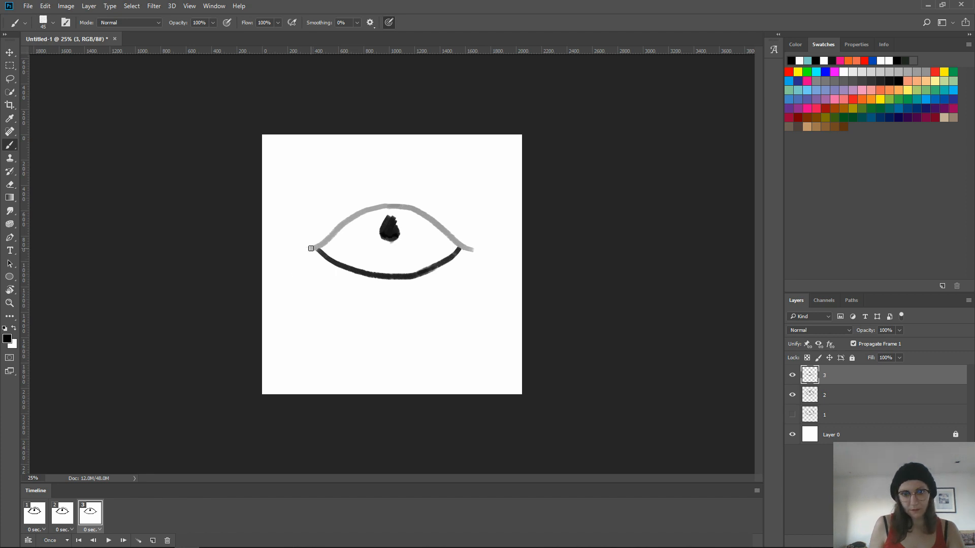
pyautogui.moveTo(314, 248)
pyautogui.mouseDown()
pyautogui.moveTo(378, 218)
pyautogui.moveTo(404, 219)
pyautogui.mouseUp()
pyautogui.moveTo(470, 249); pyautogui.dragTo(398, 219)
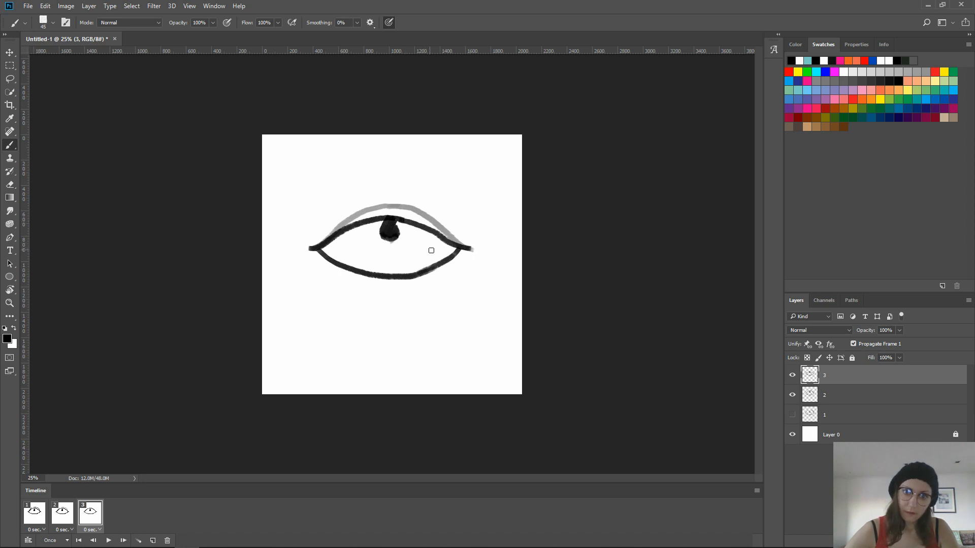
pyautogui.hotkey('ctrl', 'z')
pyautogui.moveTo(472, 248)
pyautogui.mouseDown()
pyautogui.moveTo(403, 220)
pyautogui.moveTo(474, 249)
pyautogui.mouseUp()
pyautogui.hotkey('ctrl', 'z')
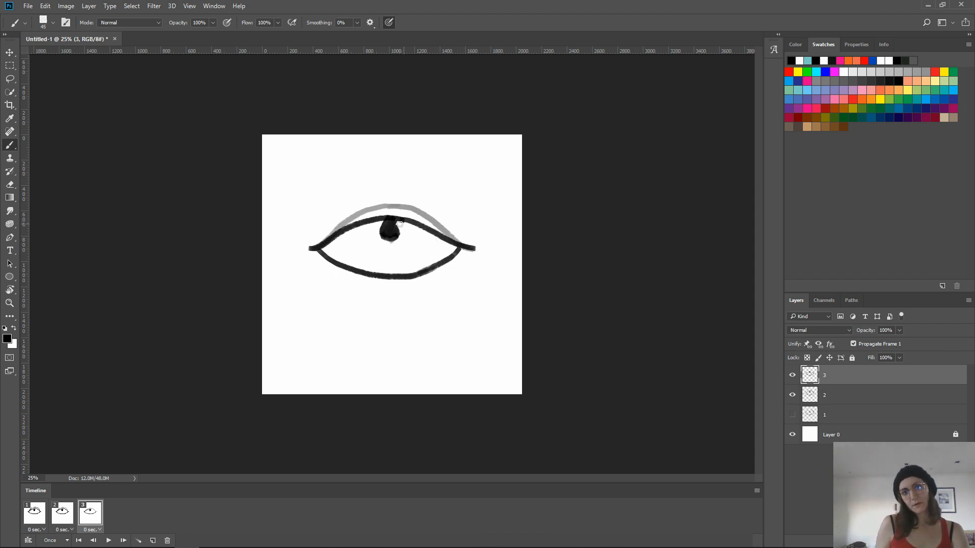
# Touch up the upper lid line on layer 3 where it meets the top of the pupil
pyautogui.moveTo(410, 219); pyautogui.dragTo(384, 217)
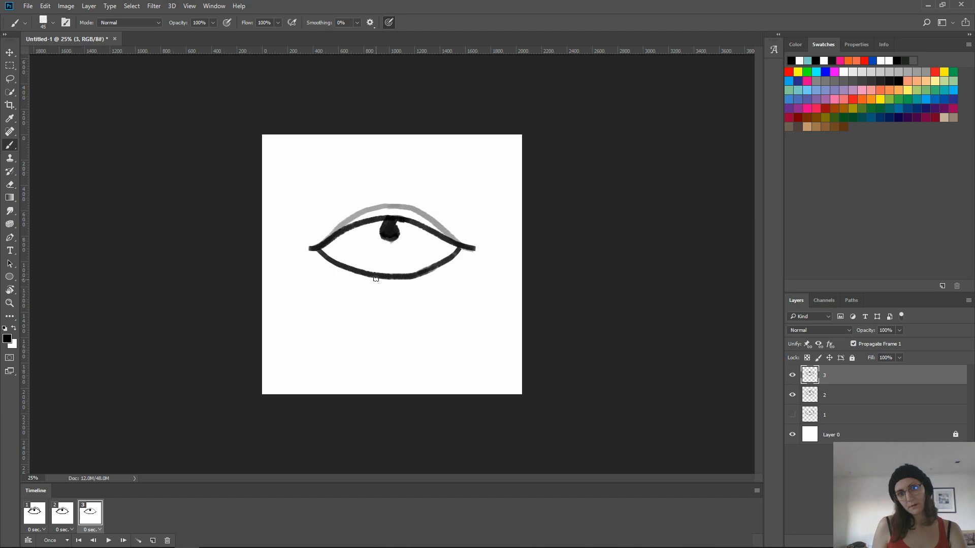
pyautogui.hotkey('ctrl', 'z')
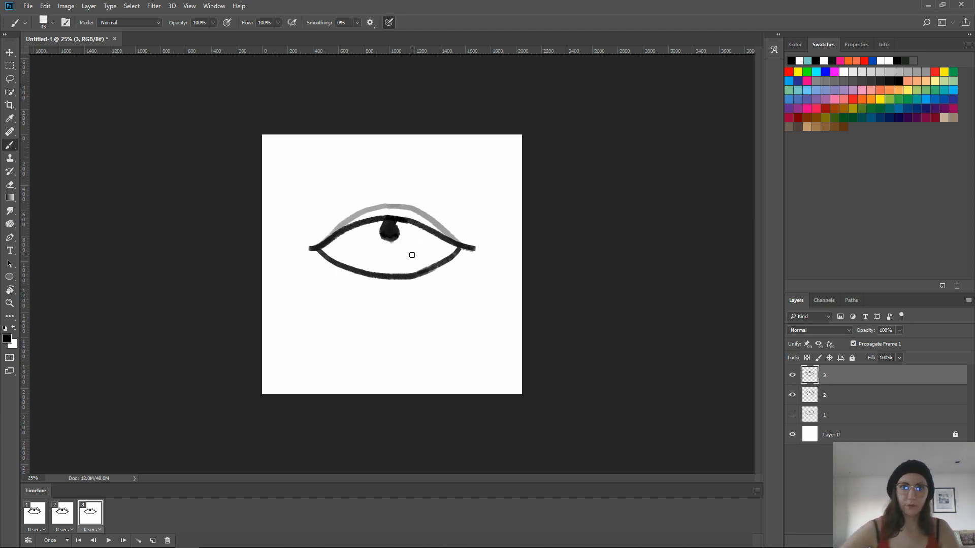
pyautogui.moveTo(399, 220); pyautogui.dragTo(411, 221)
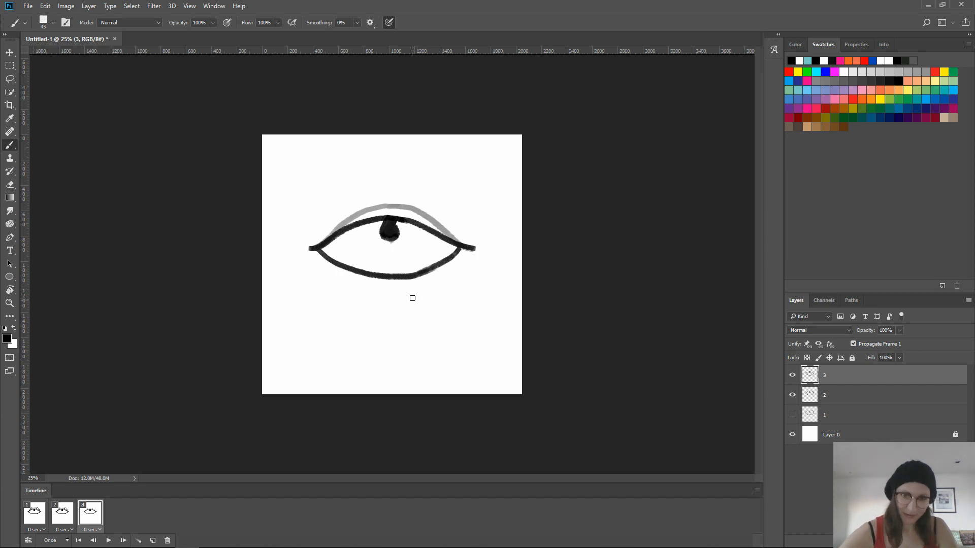
pyautogui.moveTo(399, 219); pyautogui.dragTo(407, 220)
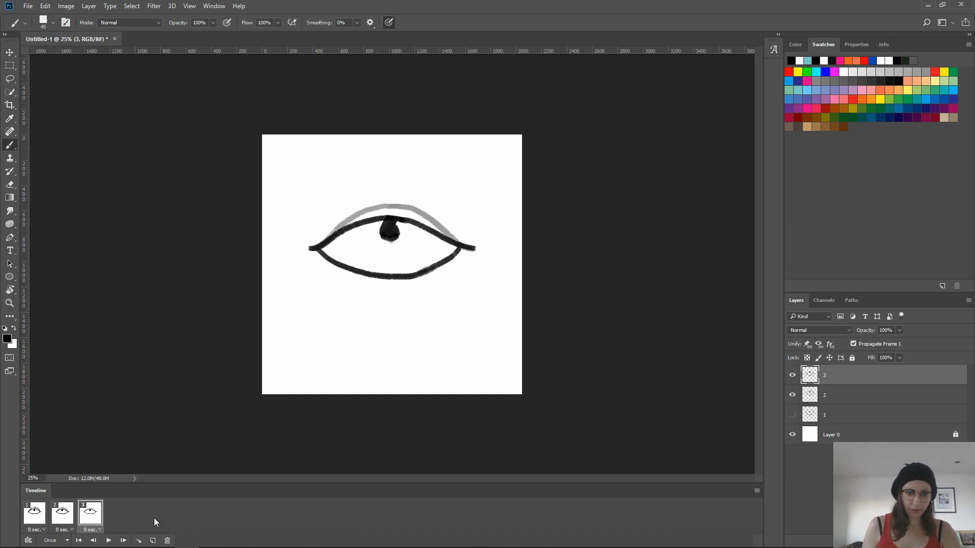
# Add a fourth animation frame and duplicate layer 3 for it under the name 4
pyautogui.click(153, 540)
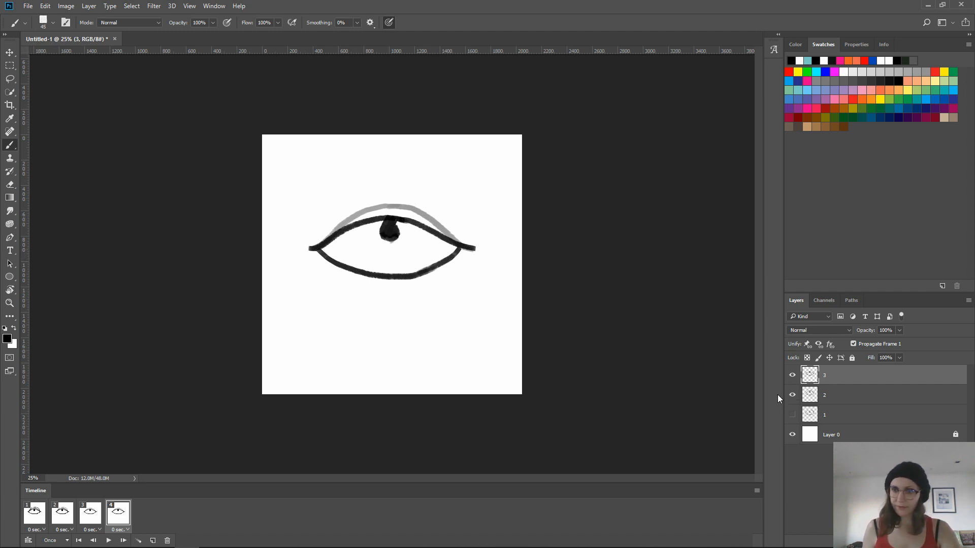
pyautogui.moveTo(864, 381); pyautogui.dragTo(942, 541)
pyautogui.doubleClick(827, 376)
pyautogui.write('4')
pyautogui.press('Return')
# Hide layer 2, lower layer 3's opacity as a tracing guide and reselect layer 4
pyautogui.click(793, 415)
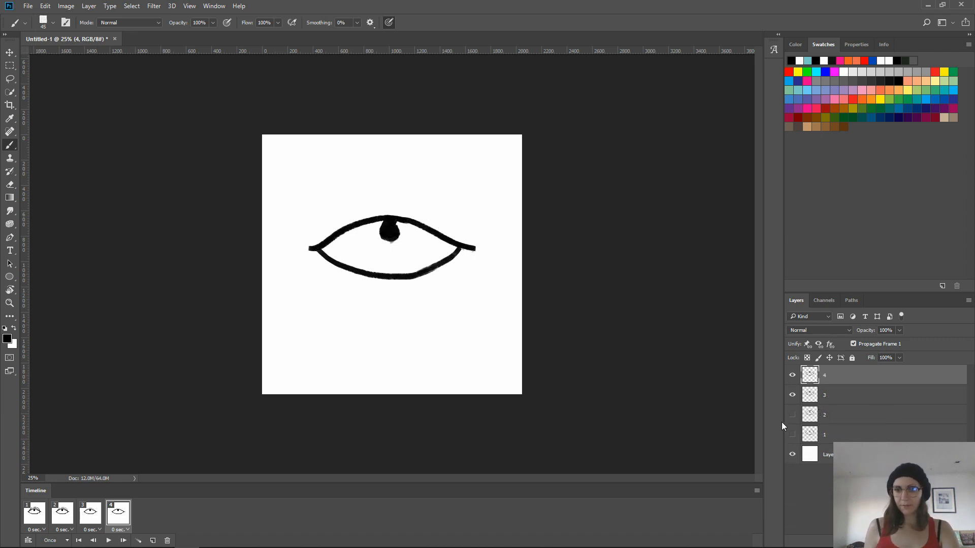
pyautogui.click(812, 397)
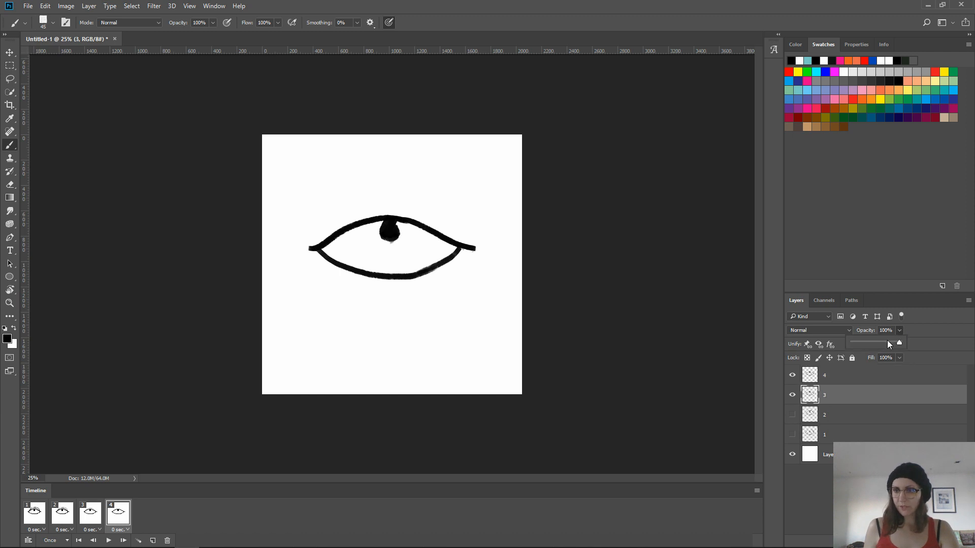
pyautogui.click(847, 377)
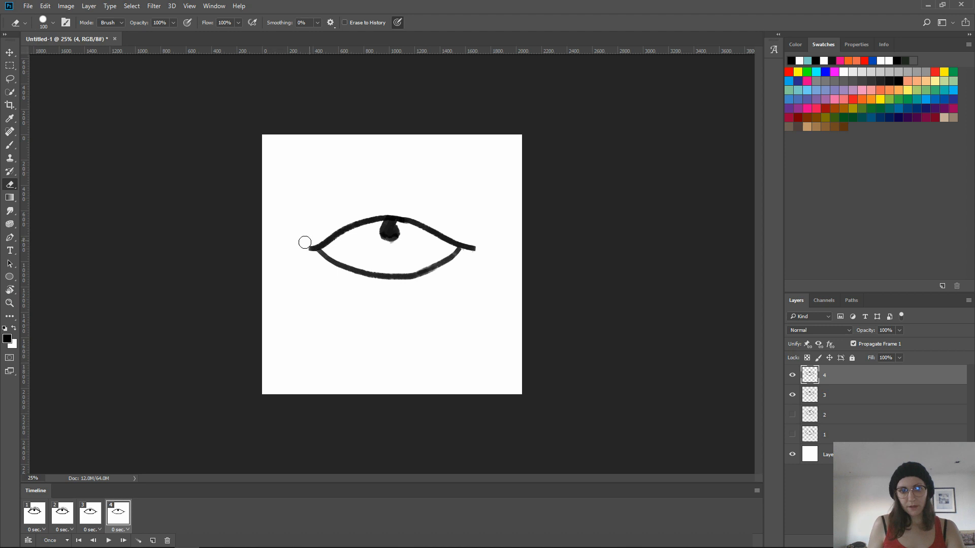
# Erase both lid lines and the upper part of the pupil on layer 4
pyautogui.moveTo(313, 247)
pyautogui.mouseDown()
pyautogui.moveTo(399, 217)
pyautogui.moveTo(370, 219)
pyautogui.moveTo(421, 223)
pyautogui.moveTo(354, 226)
pyautogui.moveTo(435, 231)
pyautogui.moveTo(479, 245)
pyautogui.moveTo(461, 243)
pyautogui.mouseUp()
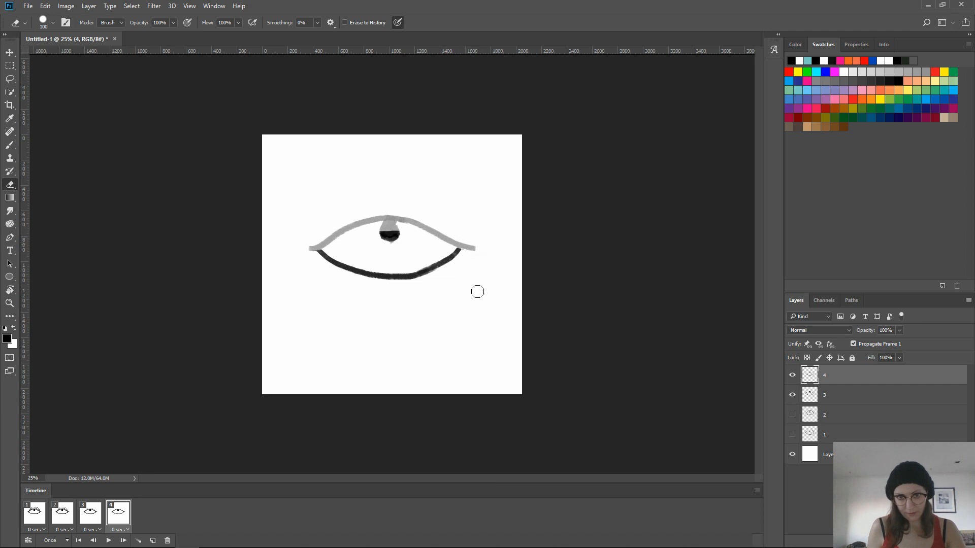
pyautogui.moveTo(306, 248)
pyautogui.mouseDown()
pyautogui.moveTo(387, 272)
pyautogui.moveTo(459, 246)
pyautogui.moveTo(346, 277)
pyautogui.mouseUp()
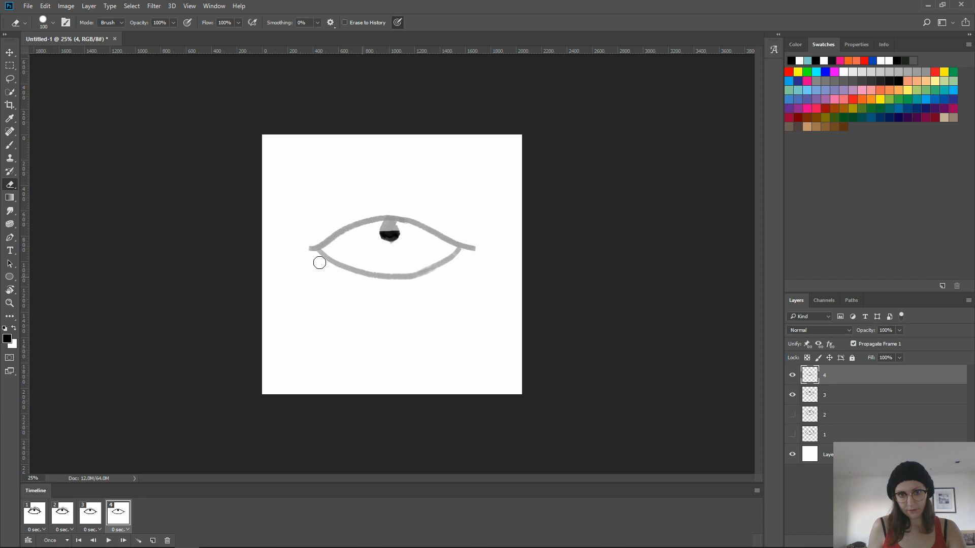
# Draw a flatter black upper lid line on layer 4 across the top of the remaining pupil, redoing its right half
pyautogui.press('b')
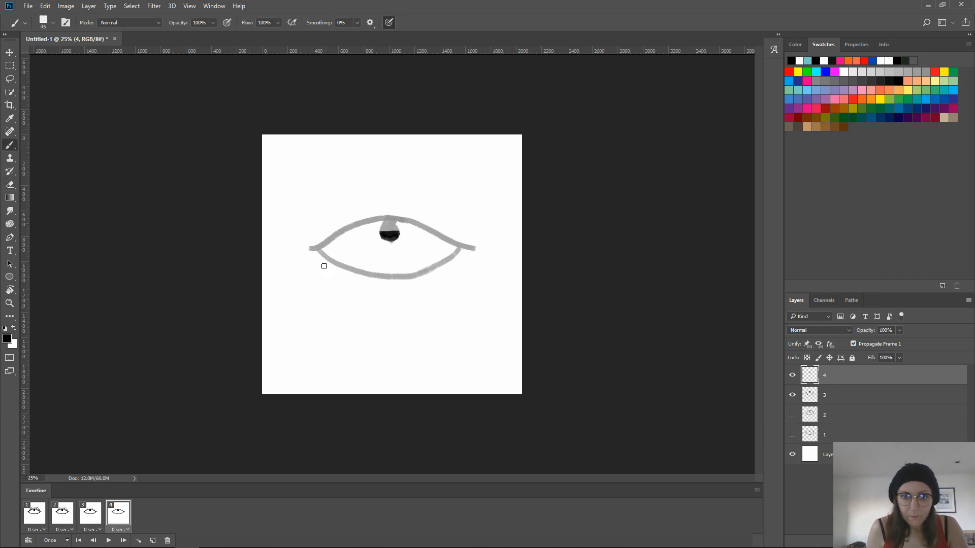
pyautogui.moveTo(310, 249); pyautogui.dragTo(384, 229)
pyautogui.moveTo(473, 248); pyautogui.dragTo(386, 231)
pyautogui.hotkey('ctrl', 'z')
pyautogui.moveTo(473, 248); pyautogui.dragTo(356, 232)
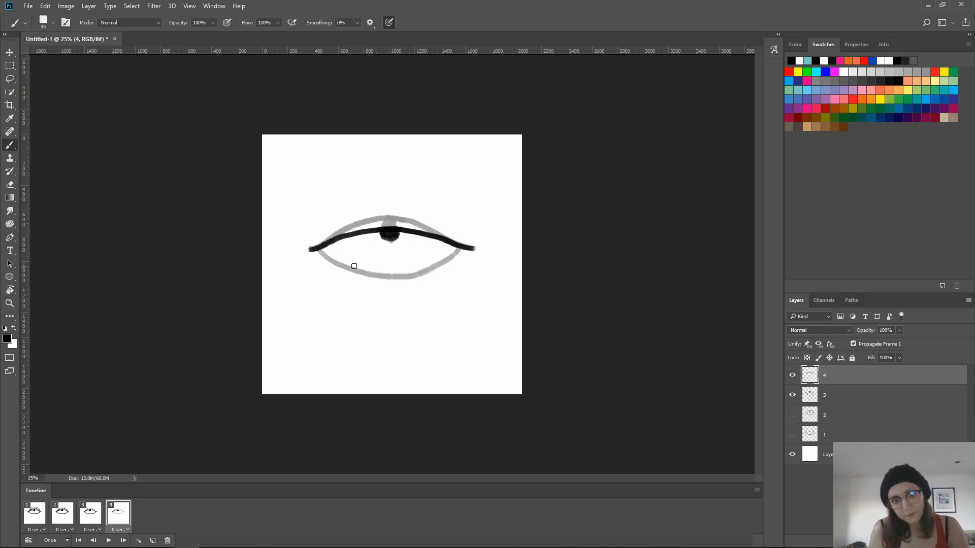
# Draw a shallower black lower lid line on layer 4, above the grey guide line, redoing the first stroke
pyautogui.moveTo(315, 249)
pyautogui.mouseDown()
pyautogui.moveTo(344, 261)
pyautogui.moveTo(447, 249)
pyautogui.mouseUp()
pyautogui.hotkey('ctrl', 'z')
pyautogui.moveTo(320, 251)
pyautogui.mouseDown()
pyautogui.moveTo(436, 252)
pyautogui.moveTo(392, 260)
pyautogui.mouseUp()
pyautogui.press('e')
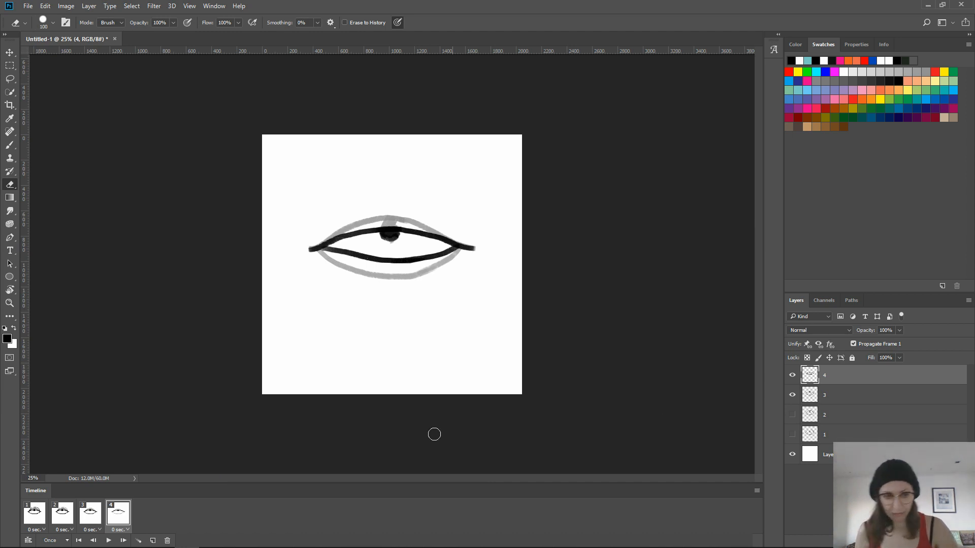
# Add a fifth animation frame with a new blank layer named 5, and hide layer 3
pyautogui.click(149, 541)
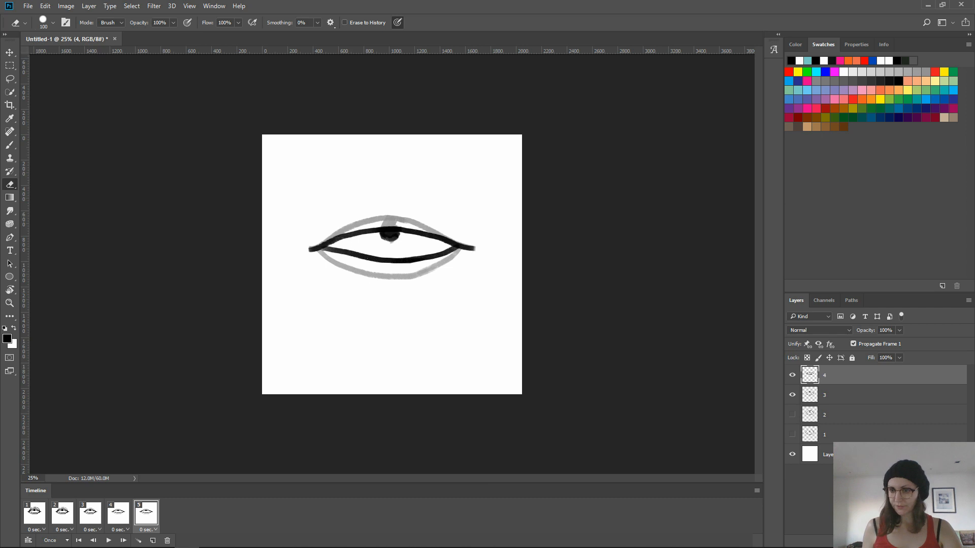
pyautogui.hotkey('ctrl', 'shift', 'alt', 'n')
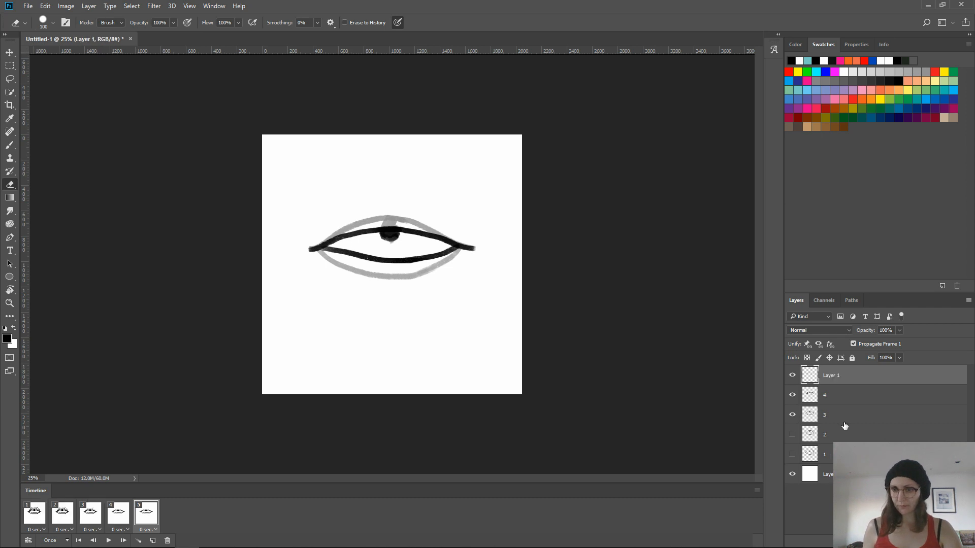
pyautogui.click(791, 416)
pyautogui.doubleClick(830, 376)
pyautogui.write('5')
pyautogui.press('Return')
# Lower layer 4's opacity as a tracing guide and draw a nearly flat black upper lid line from corner to corner on layer 5
pyautogui.click(823, 395)
pyautogui.click(900, 332)
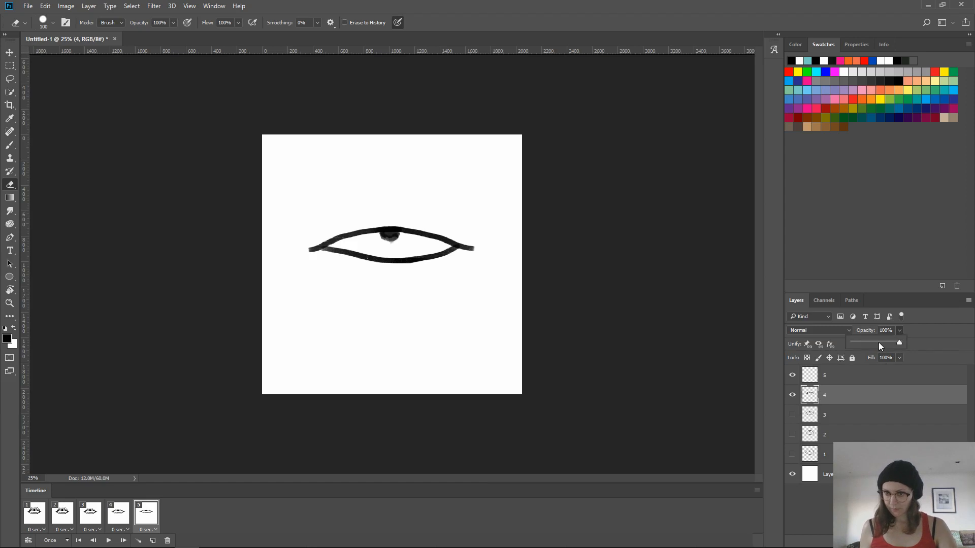
pyautogui.click(866, 343)
pyautogui.click(832, 380)
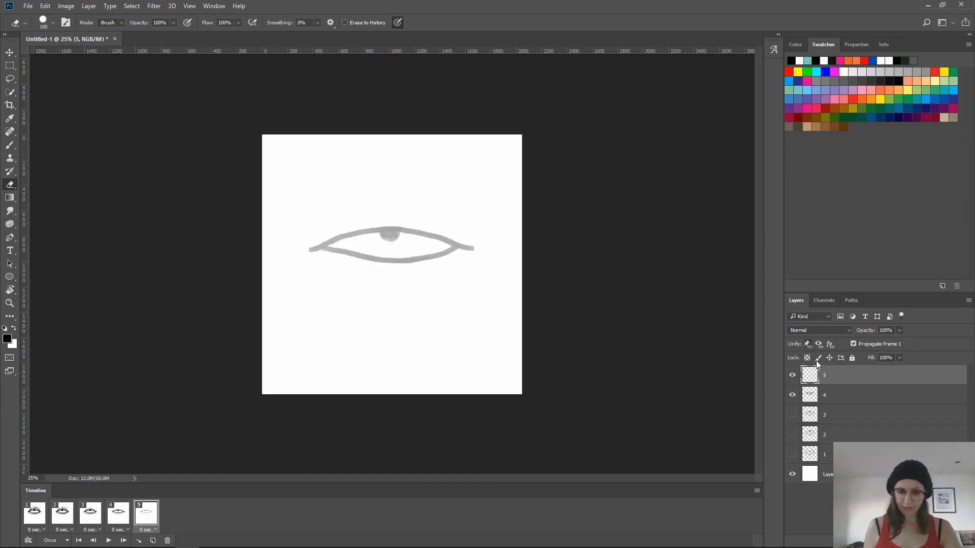
pyautogui.press('b')
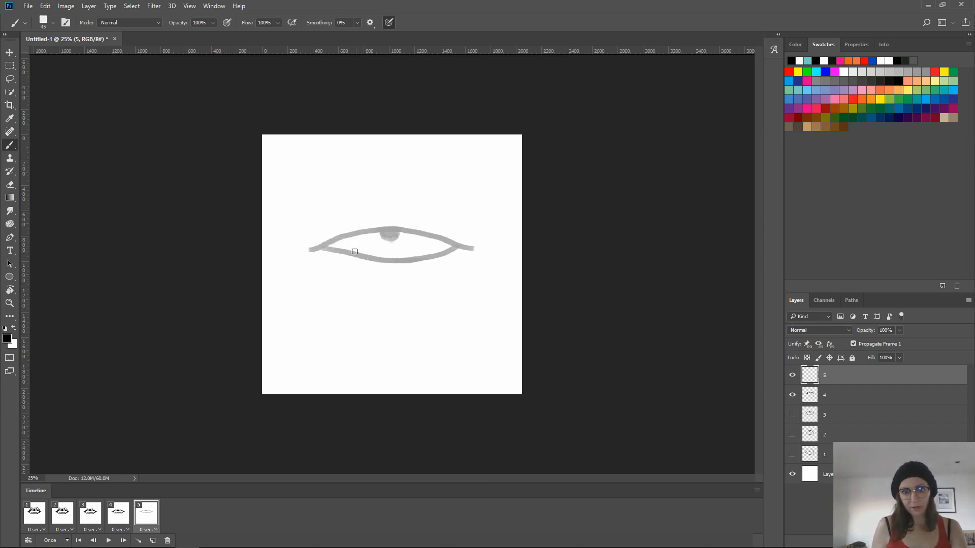
pyautogui.moveTo(312, 249)
pyautogui.mouseDown()
pyautogui.moveTo(420, 239)
pyautogui.moveTo(346, 242)
pyautogui.mouseUp()
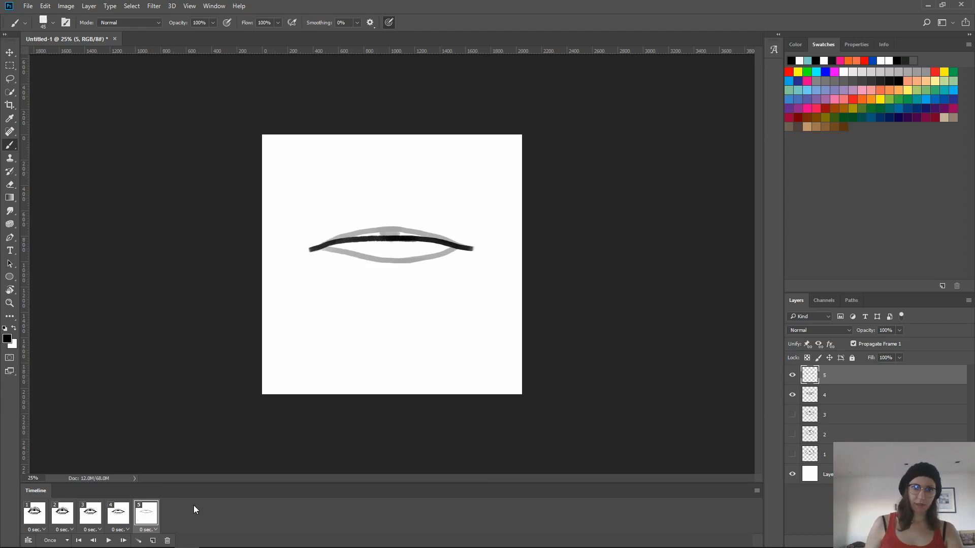
# Add a sixth animation frame, hiding layers 5 and 4 and showing layer 1 as its tracing guide
pyautogui.click(152, 540)
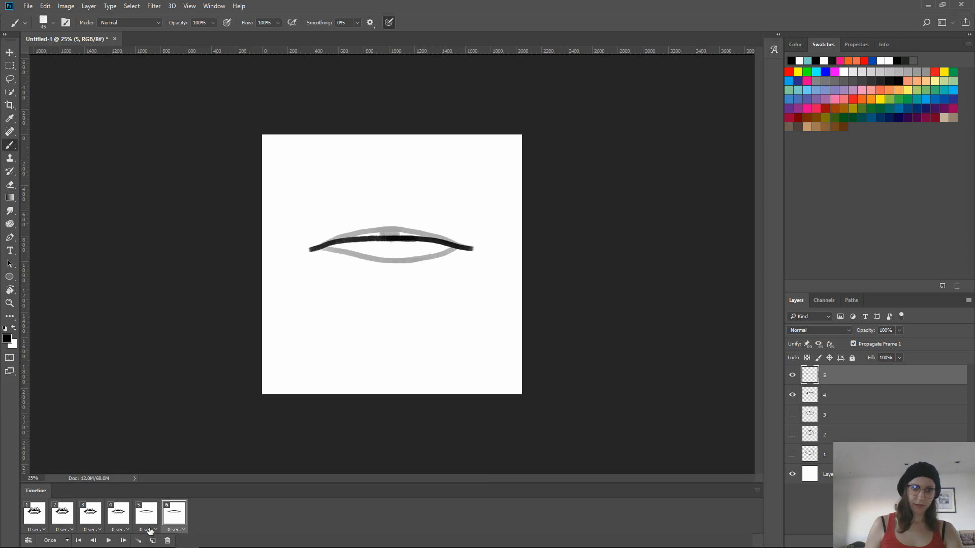
pyautogui.click(792, 375)
pyautogui.click(792, 395)
pyautogui.click(792, 455)
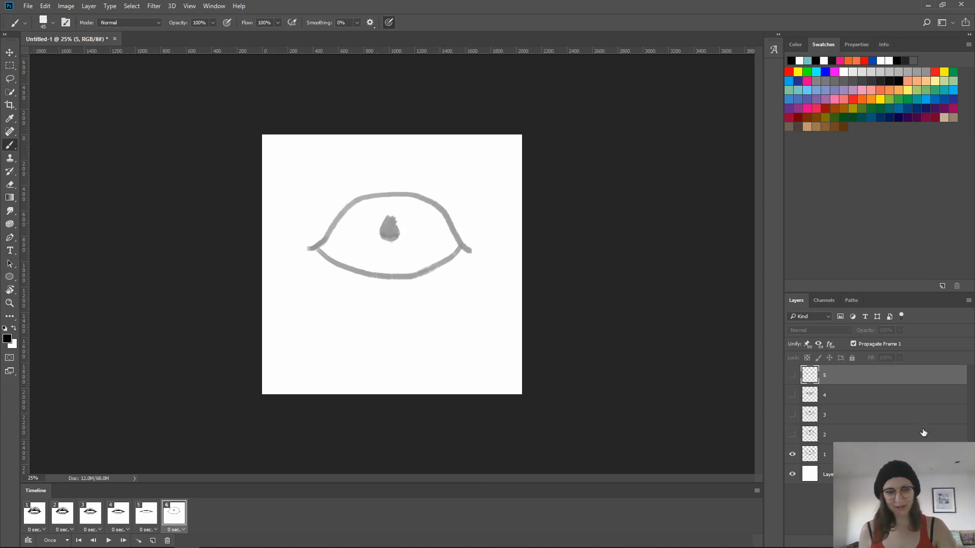
# Create a new blank layer at the top of the stack and name it 6
pyautogui.hotkey('ctrl', 'shift', 'alt', 'n')
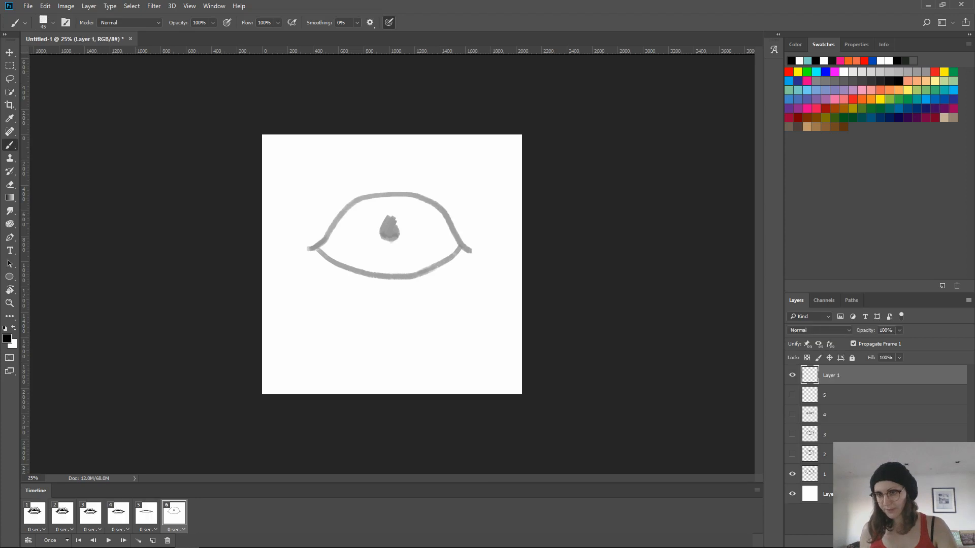
pyautogui.doubleClick(828, 375)
pyautogui.write('6')
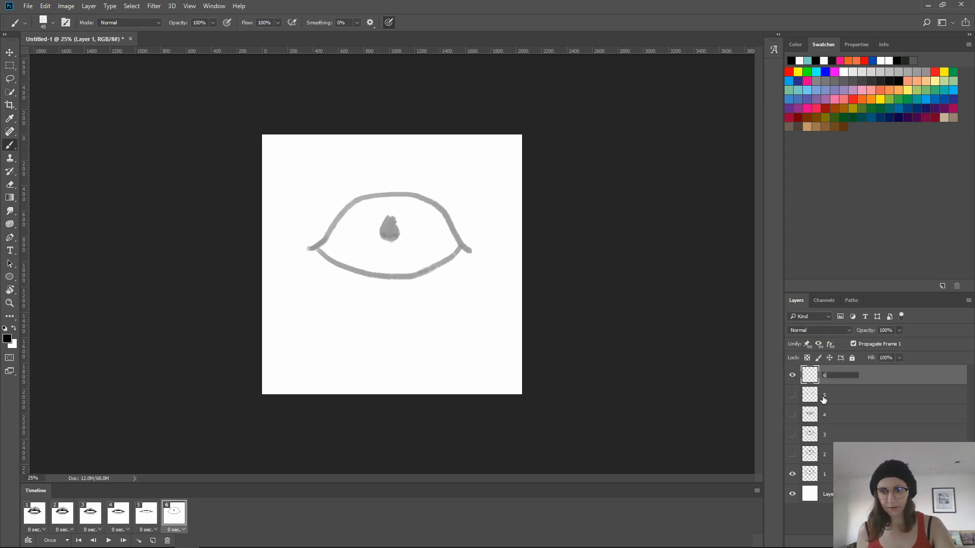
pyautogui.press('Return')
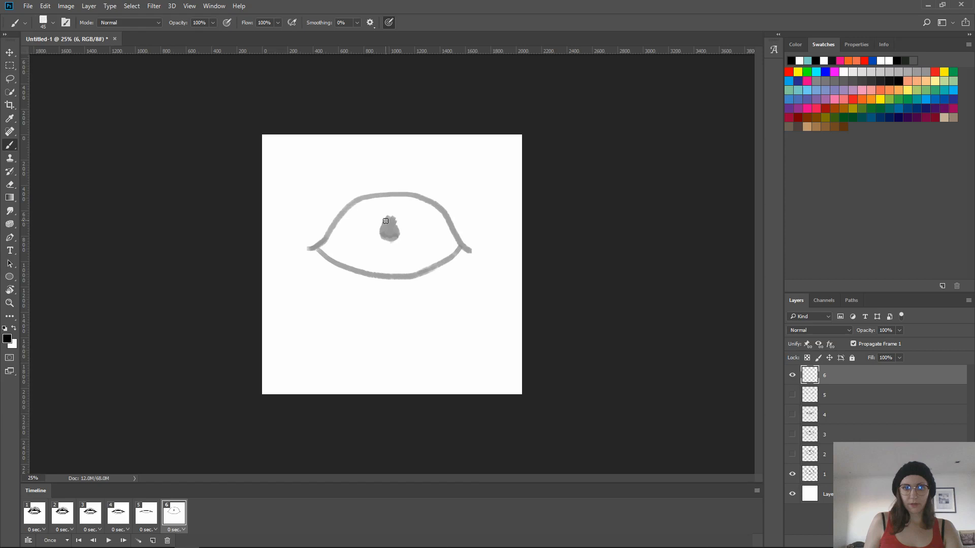
# Paint a large round black pupil on layer 6 and erase a small round highlight in its upper right part
pyautogui.moveTo(387, 218)
pyautogui.mouseDown()
pyautogui.moveTo(390, 241)
pyautogui.moveTo(381, 233)
pyautogui.moveTo(390, 217)
pyautogui.moveTo(387, 235)
pyautogui.moveTo(398, 218)
pyautogui.moveTo(407, 232)
pyautogui.moveTo(388, 245)
pyautogui.mouseUp()
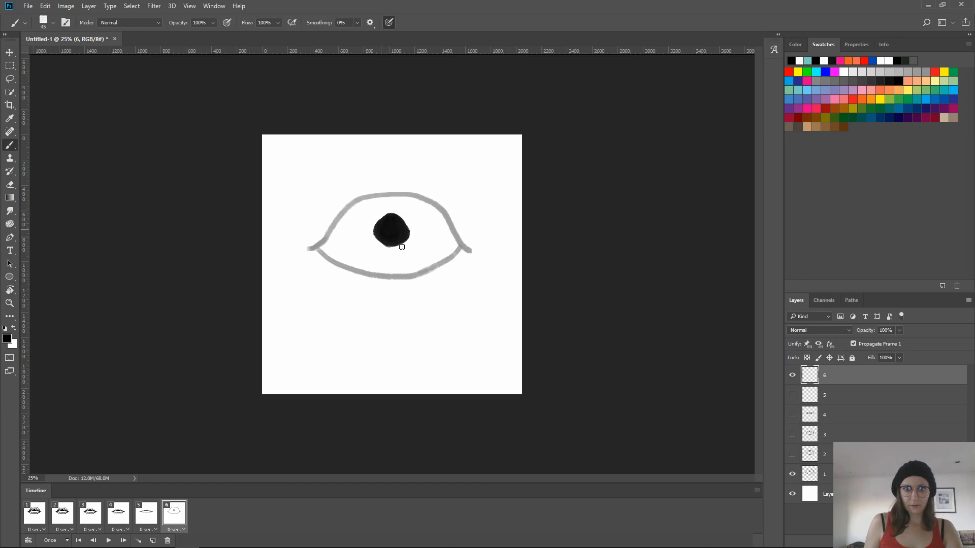
pyautogui.press('e')
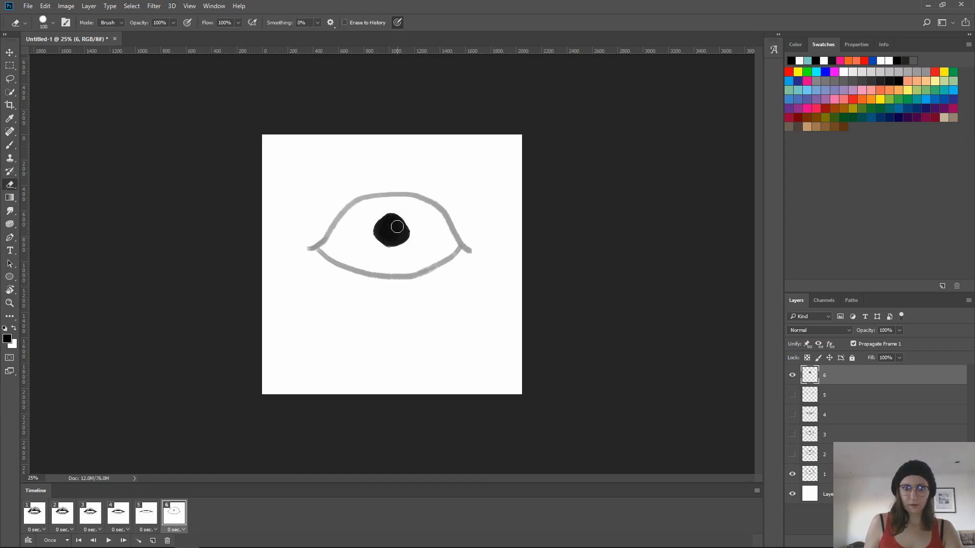
pyautogui.press('b')
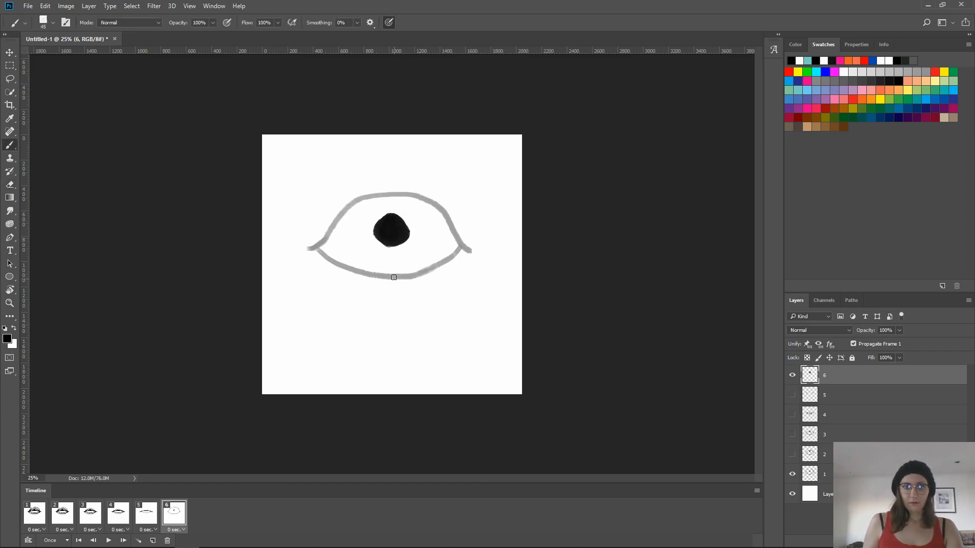
pyautogui.press('e')
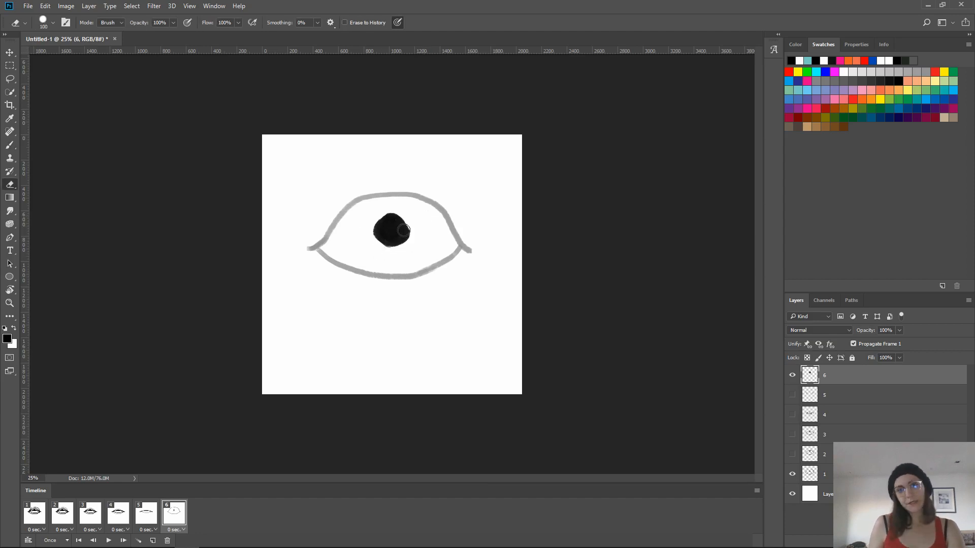
pyautogui.moveTo(394, 228); pyautogui.dragTo(395, 227)
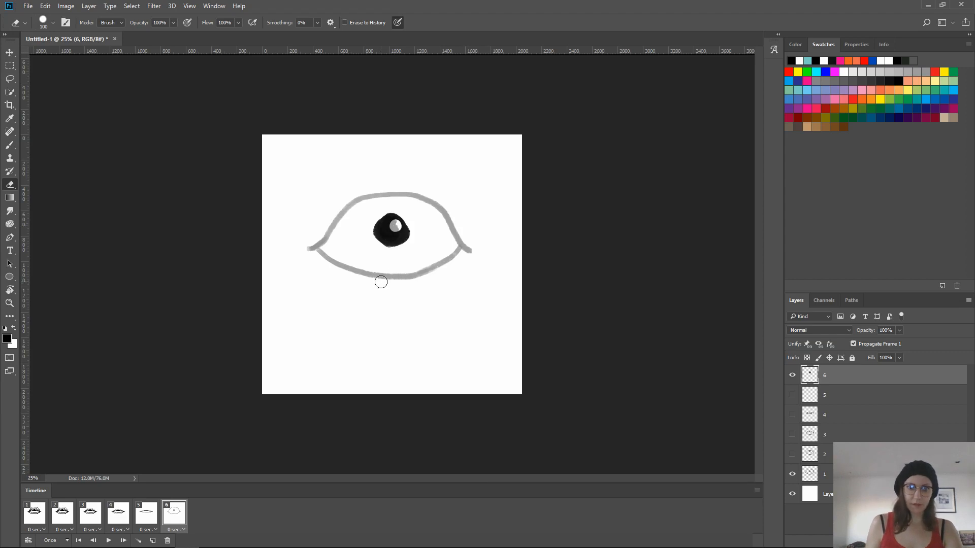
# Draw a tall, narrow arched upper lid on layer 6, trimming the end of the left half before adding the right half
pyautogui.press('b')
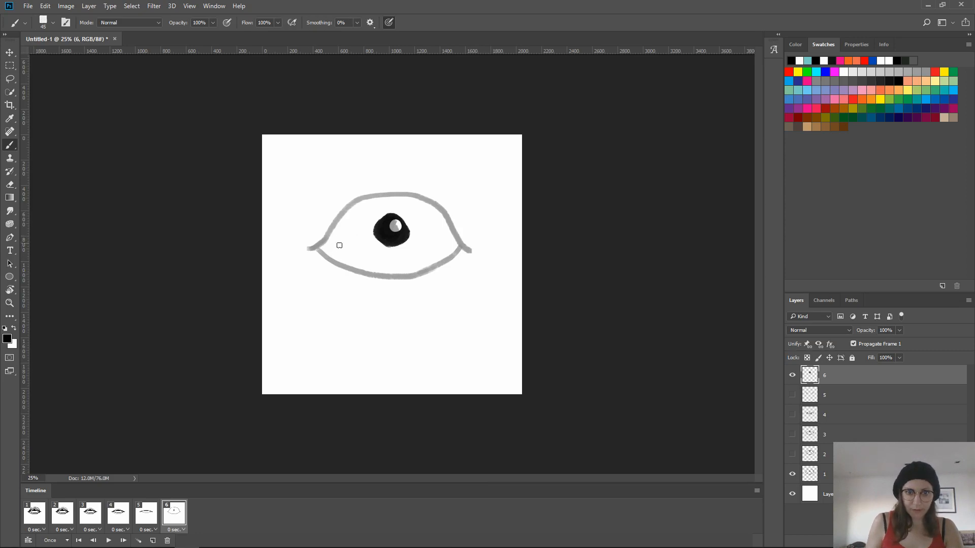
pyautogui.moveTo(330, 248)
pyautogui.mouseDown()
pyautogui.moveTo(350, 214)
pyautogui.moveTo(405, 176)
pyautogui.mouseUp()
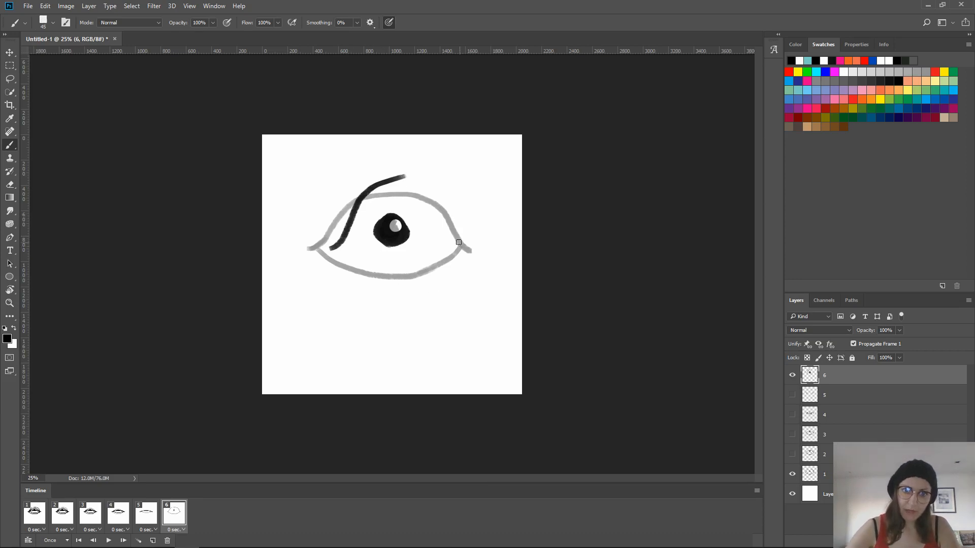
pyautogui.press('e')
pyautogui.moveTo(392, 174); pyautogui.dragTo(402, 172)
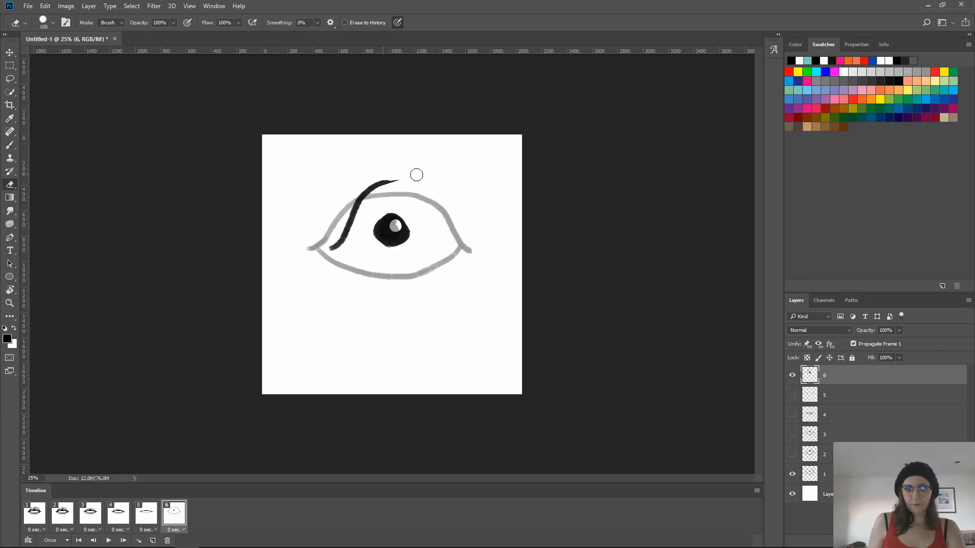
pyautogui.press('b')
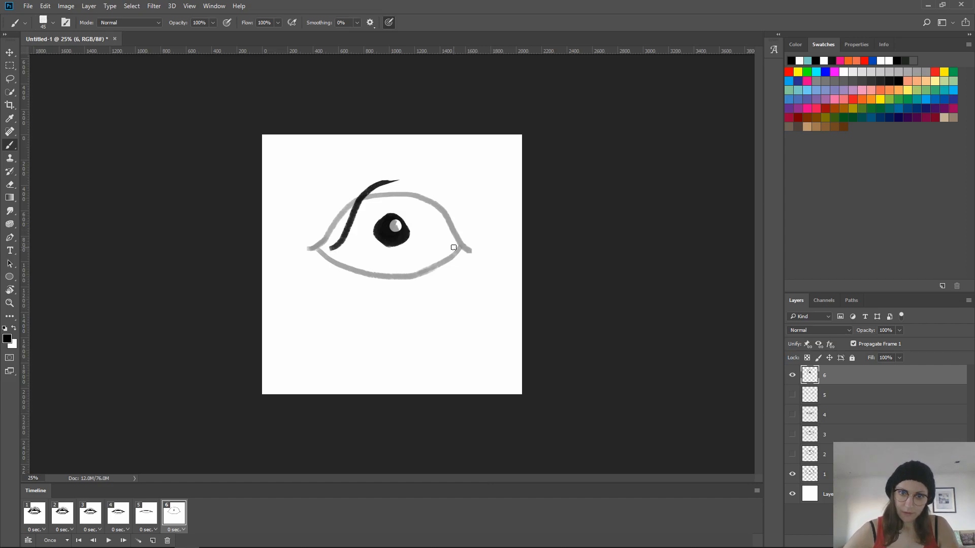
pyautogui.moveTo(453, 245)
pyautogui.mouseDown()
pyautogui.moveTo(408, 186)
pyautogui.moveTo(381, 183)
pyautogui.mouseUp()
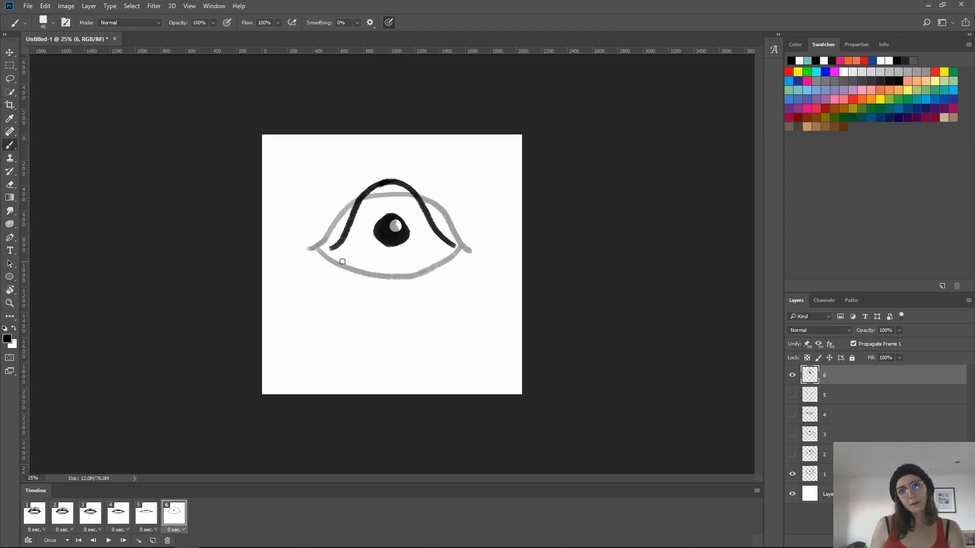
# Draw a narrow, rounded lower lid on layer 6 joining both eye corners, redoing strokes until the halves meet
pyautogui.moveTo(341, 250)
pyautogui.mouseDown()
pyautogui.moveTo(405, 288)
pyautogui.moveTo(416, 277)
pyautogui.mouseUp()
pyautogui.hotkey('ctrl', 'z')
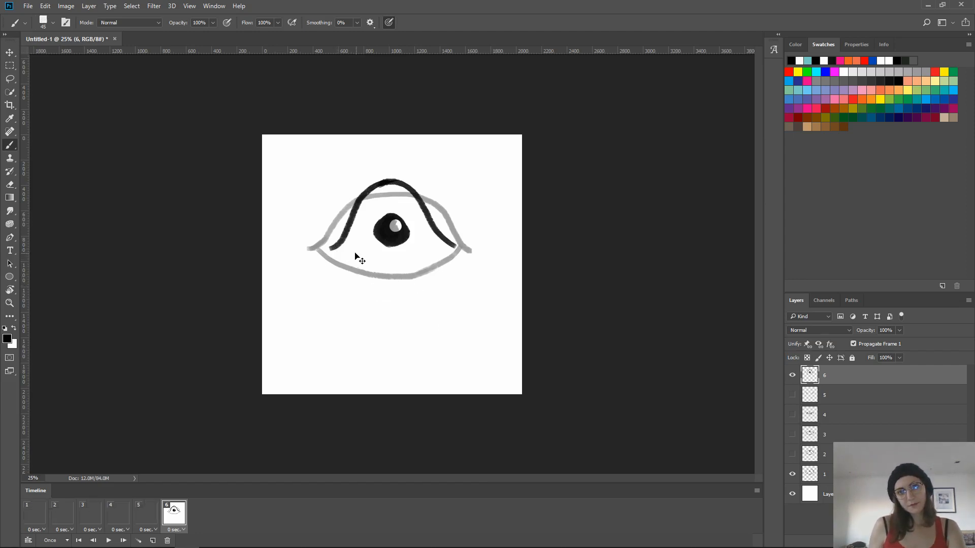
pyautogui.moveTo(337, 246); pyautogui.dragTo(402, 274)
pyautogui.hotkey('ctrl', 'z')
pyautogui.moveTo(330, 248)
pyautogui.mouseDown()
pyautogui.moveTo(376, 278)
pyautogui.moveTo(413, 272)
pyautogui.mouseUp()
pyautogui.moveTo(450, 245); pyautogui.dragTo(386, 282)
pyautogui.hotkey('ctrl', 'z')
pyautogui.moveTo(450, 244)
pyautogui.mouseDown()
pyautogui.moveTo(408, 279)
pyautogui.moveTo(384, 279)
pyautogui.mouseUp()
pyautogui.hotkey('ctrl', 'z')
pyautogui.moveTo(450, 244); pyautogui.dragTo(374, 270)
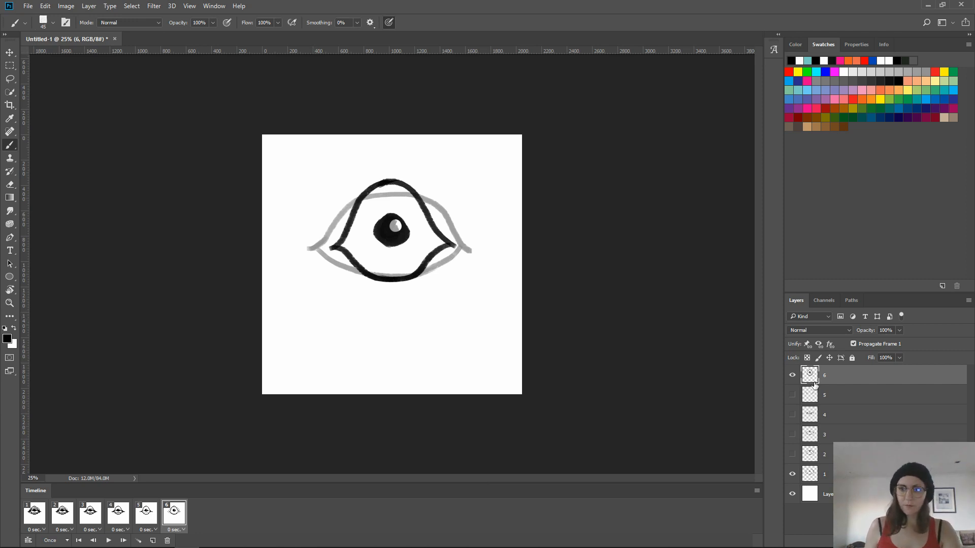
# Add a seventh animation frame and a new blank layer, hide layer 6 and reselect the blank layer
pyautogui.click(152, 541)
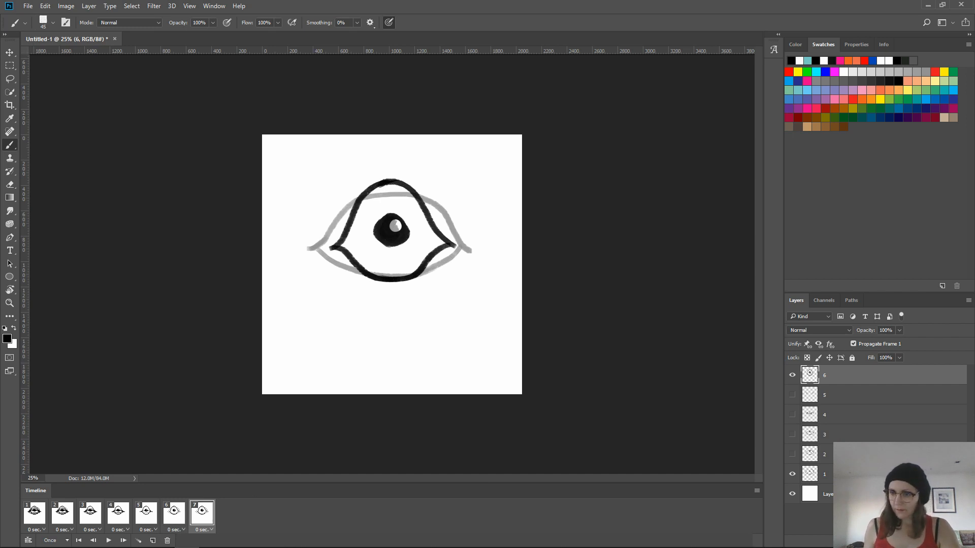
pyautogui.hotkey('ctrl', 'shift', 'alt', 'n')
pyautogui.click(811, 397)
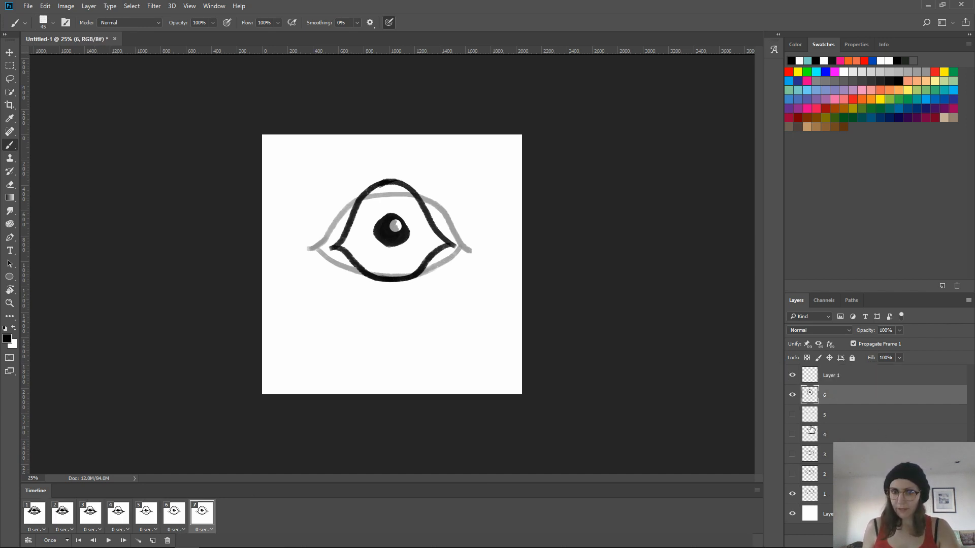
pyautogui.click(792, 395)
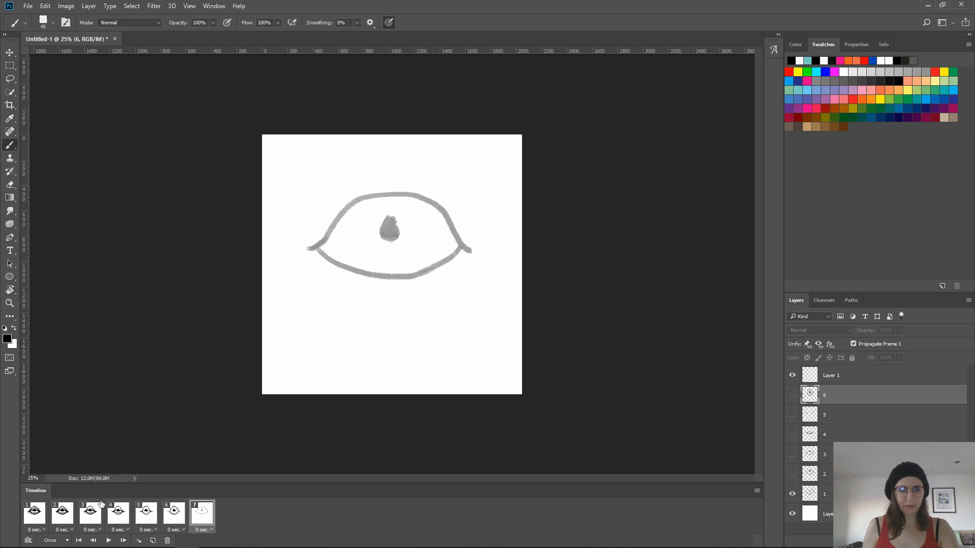
pyautogui.click(832, 378)
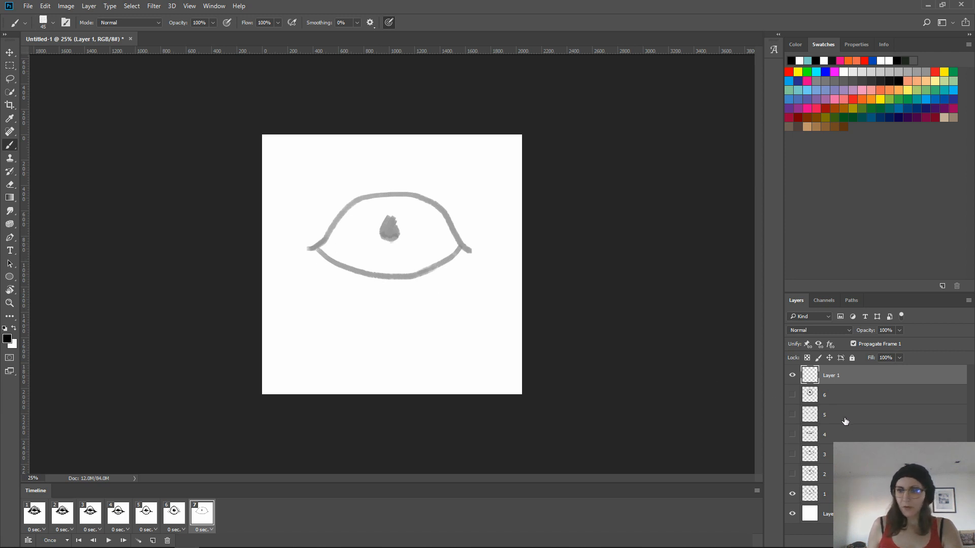
# Replace the blank layer with a duplicate of layer 1, moved to the top of the stack and named 7
pyautogui.moveTo(812, 513); pyautogui.dragTo(957, 541)
pyautogui.click(827, 474)
pyautogui.moveTo(858, 474); pyautogui.dragTo(855, 370)
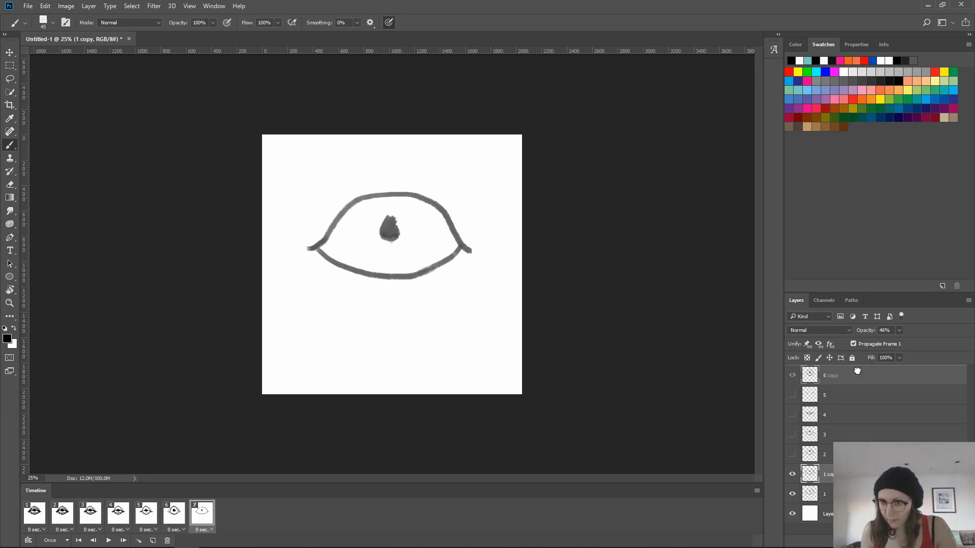
pyautogui.doubleClick(831, 375)
pyautogui.write('7')
pyautogui.press('Return')
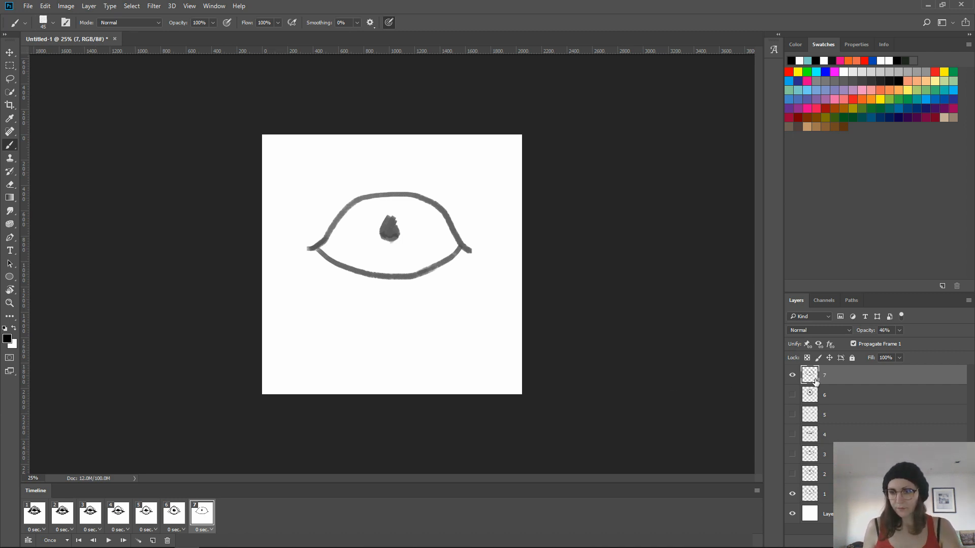
# Set layer 7's opacity to 100% and erase its pupil with a larger eraser
pyautogui.moveTo(924, 342); pyautogui.dragTo(927, 342)
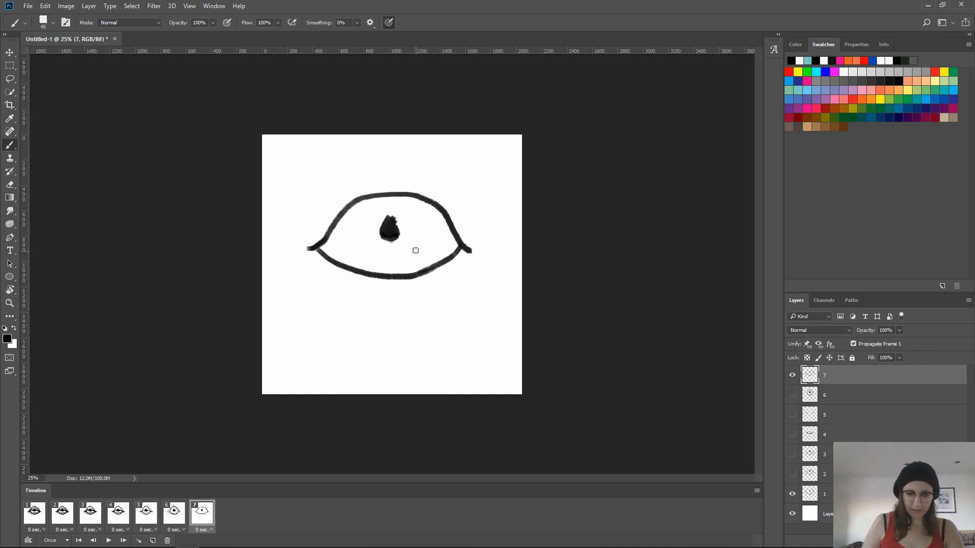
pyautogui.press('e')
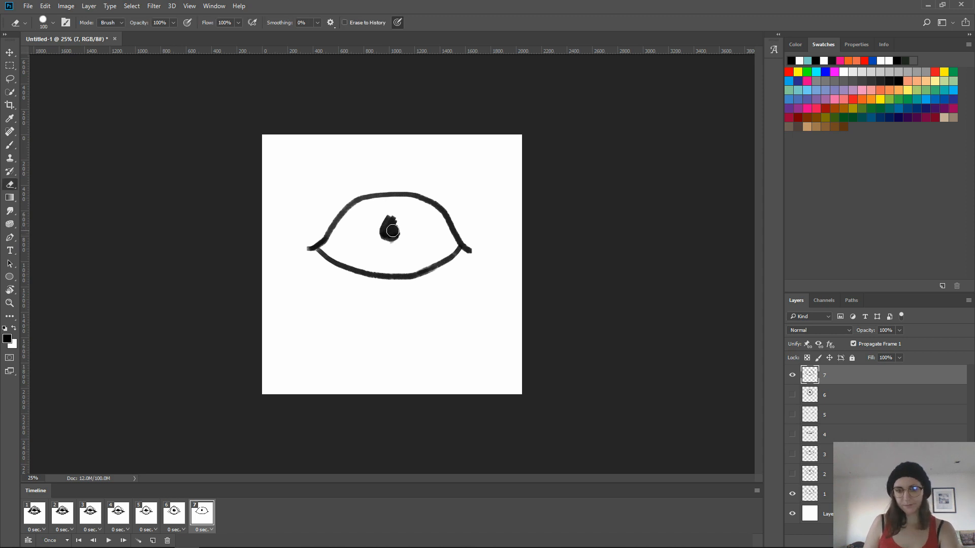
pyautogui.click(391, 229)
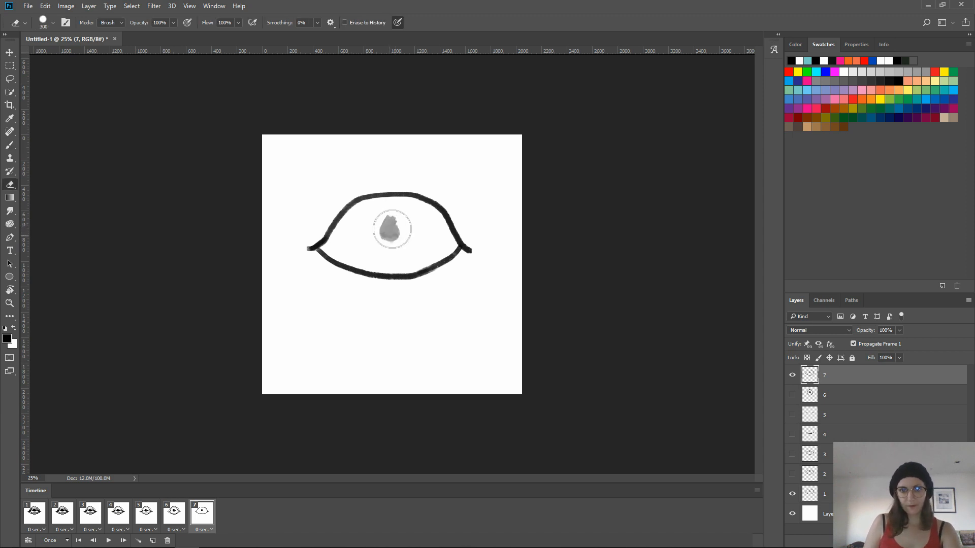
# Brush a large black iris onto layer 7, leaving a tall highlight at its upper edge and a small round one below
pyautogui.press('b')
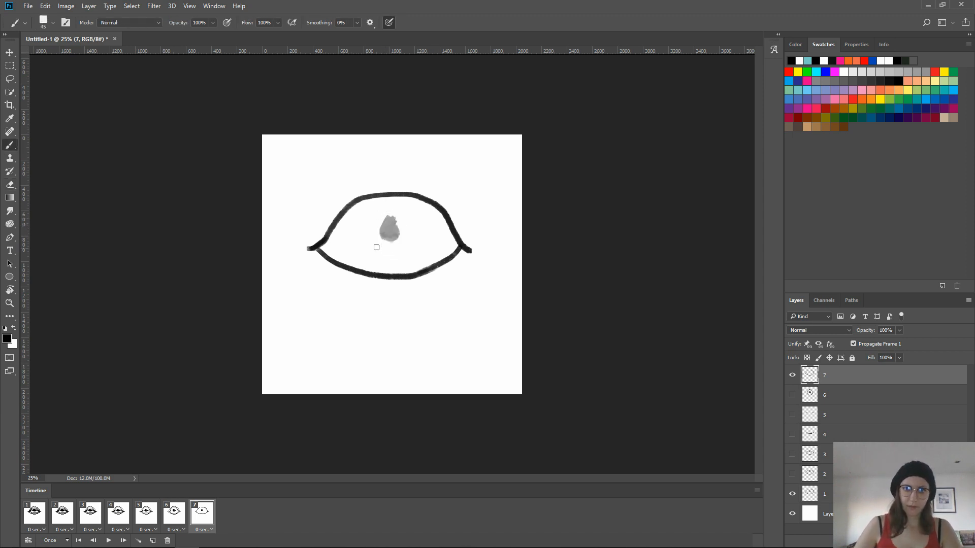
pyautogui.moveTo(362, 203)
pyautogui.mouseDown()
pyautogui.moveTo(367, 248)
pyautogui.moveTo(425, 251)
pyautogui.moveTo(434, 203)
pyautogui.moveTo(399, 231)
pyautogui.moveTo(428, 210)
pyautogui.moveTo(425, 201)
pyautogui.mouseUp()
pyautogui.moveTo(376, 249)
pyautogui.mouseDown()
pyautogui.moveTo(396, 247)
pyautogui.moveTo(391, 262)
pyautogui.mouseUp()
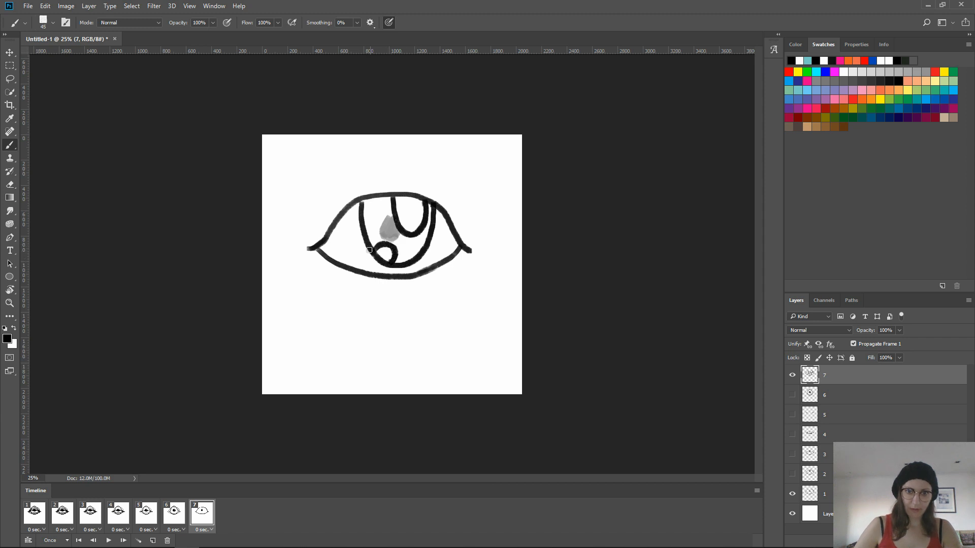
pyautogui.moveTo(362, 203)
pyautogui.mouseDown()
pyautogui.moveTo(364, 222)
pyautogui.moveTo(390, 196)
pyautogui.moveTo(393, 222)
pyautogui.moveTo(383, 199)
pyautogui.moveTo(368, 203)
pyautogui.moveTo(368, 232)
pyautogui.moveTo(376, 244)
pyautogui.moveTo(375, 208)
pyautogui.moveTo(391, 236)
pyautogui.moveTo(396, 227)
pyautogui.moveTo(385, 240)
pyautogui.moveTo(397, 263)
pyautogui.moveTo(402, 235)
pyautogui.moveTo(409, 259)
pyautogui.moveTo(407, 236)
pyautogui.moveTo(422, 244)
pyautogui.moveTo(413, 238)
pyautogui.moveTo(427, 234)
pyautogui.moveTo(429, 202)
pyautogui.mouseUp()
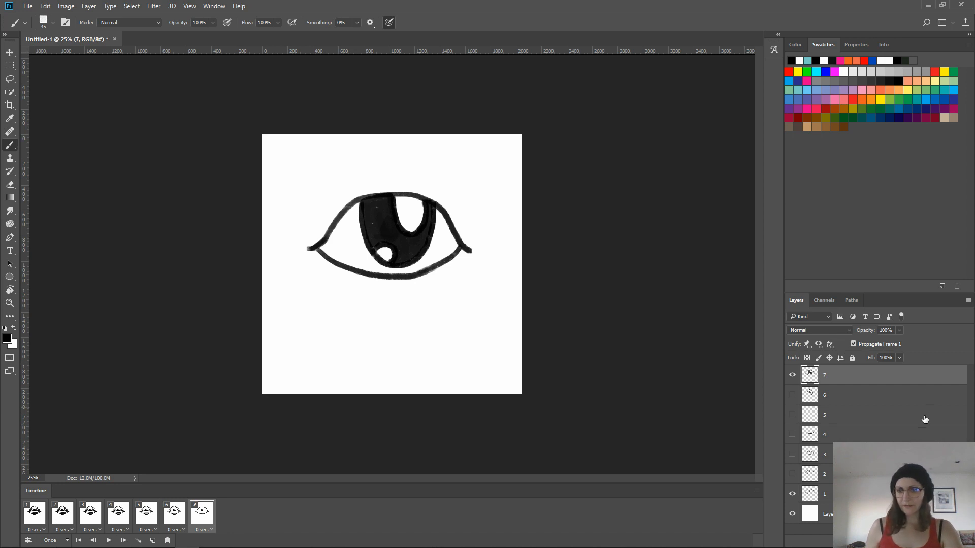
# Add an eighth animation frame, hide layer 7 in it, and create a new blank layer named 8
pyautogui.click(151, 540)
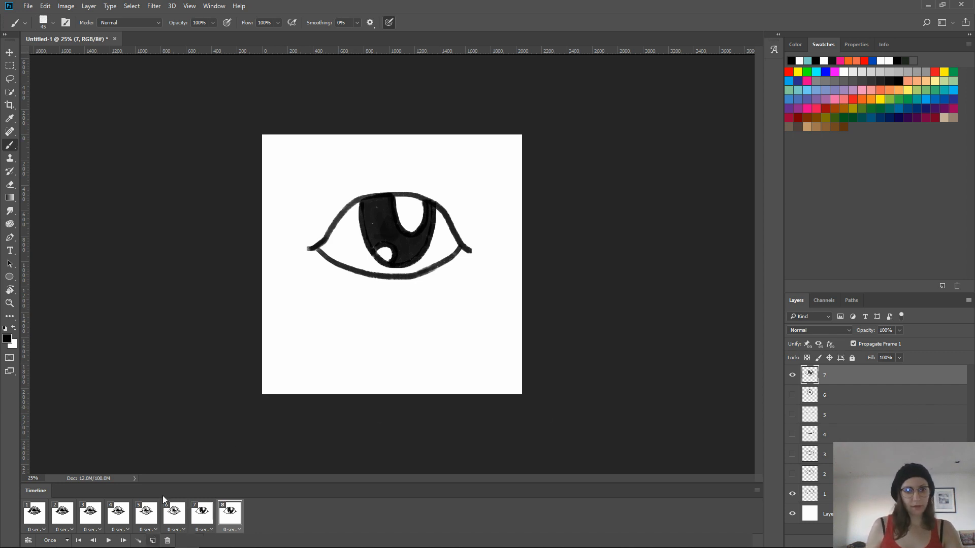
pyautogui.click(792, 374)
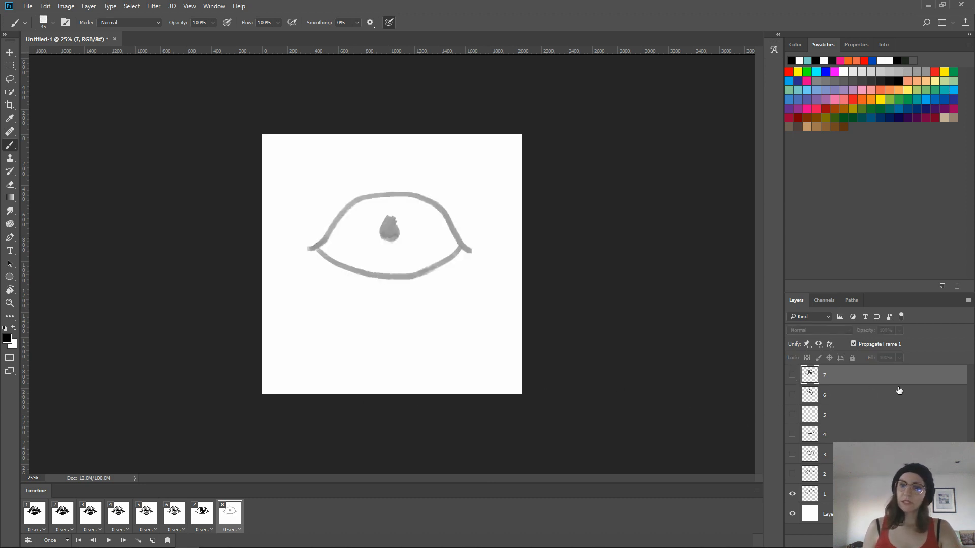
pyautogui.click(942, 540)
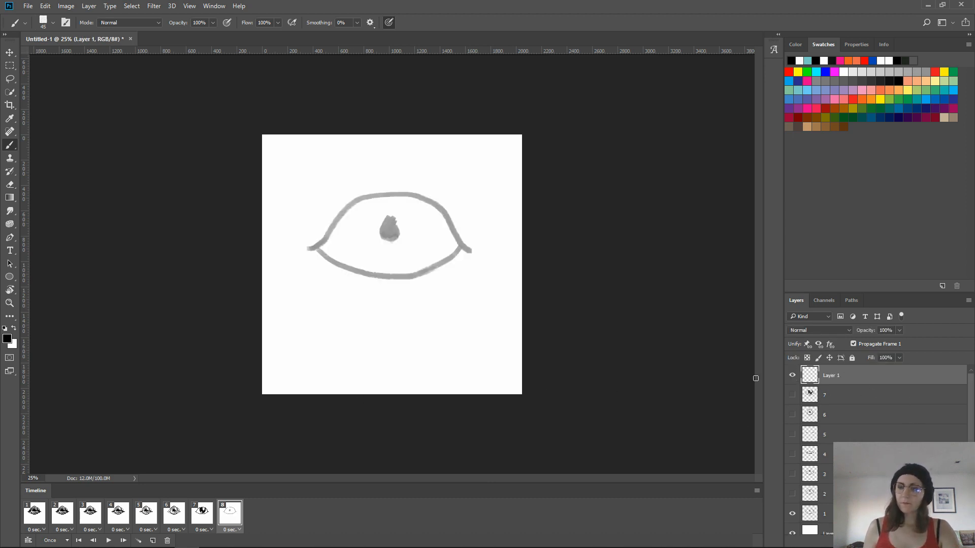
pyautogui.doubleClick(832, 377)
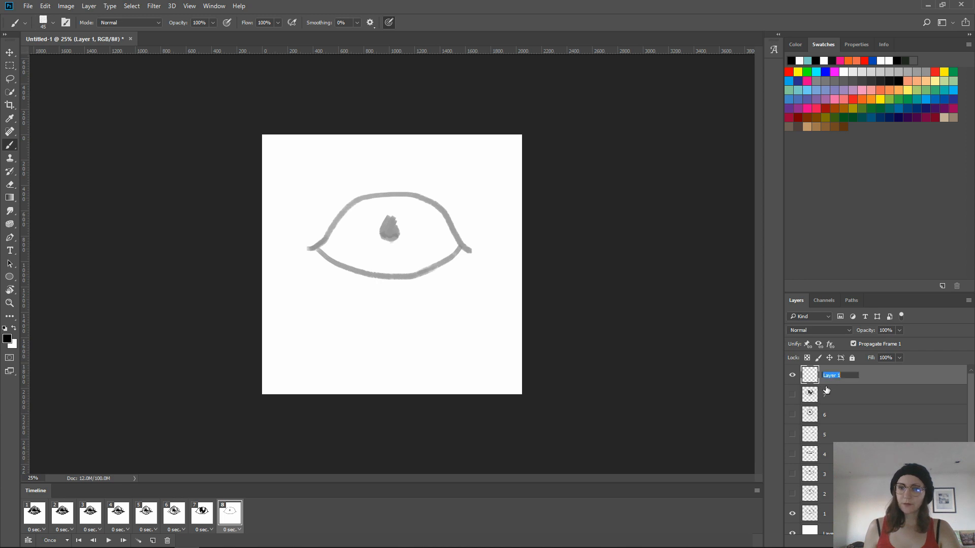
pyautogui.write('8')
pyautogui.press('Return')
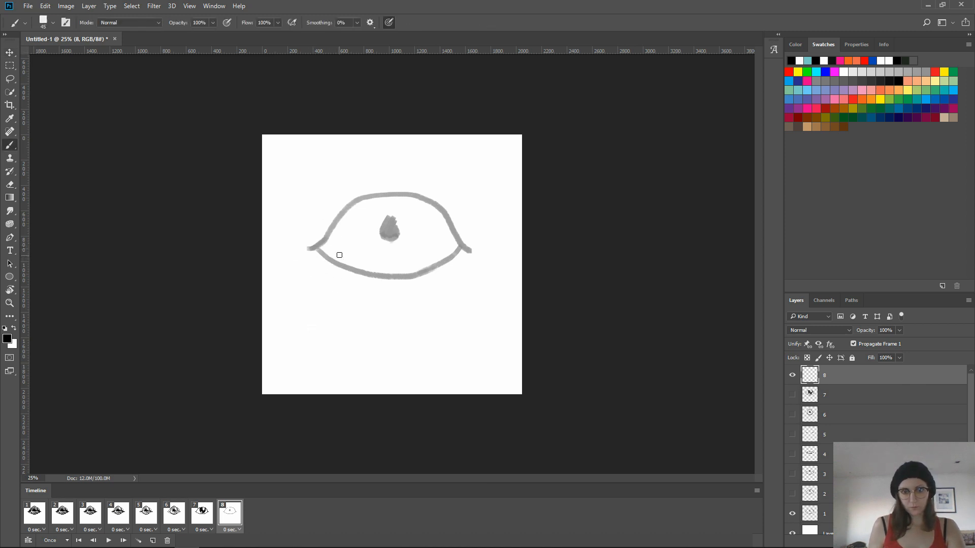
# Draw a low, flat-topped upper lid between the eye corners on layer 8, redoing strokes and cleaning the join with the eraser
pyautogui.moveTo(312, 249)
pyautogui.mouseDown()
pyautogui.moveTo(348, 222)
pyautogui.moveTo(467, 243)
pyautogui.moveTo(350, 227)
pyautogui.mouseUp()
pyautogui.hotkey('ctrl', 'z')
pyautogui.hotkey('ctrl', 'z')
pyautogui.moveTo(466, 251)
pyautogui.mouseDown()
pyautogui.moveTo(414, 226)
pyautogui.moveTo(338, 230)
pyautogui.mouseUp()
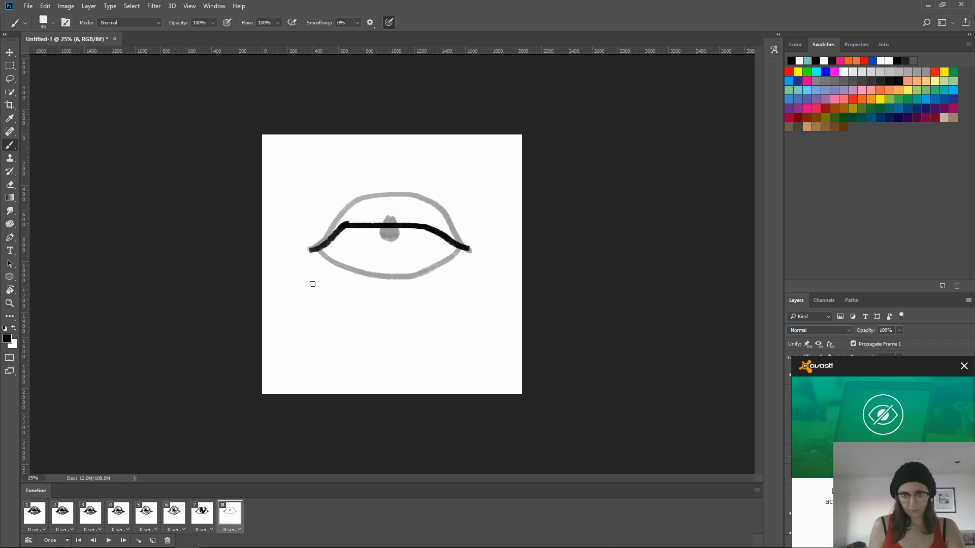
pyautogui.press('e')
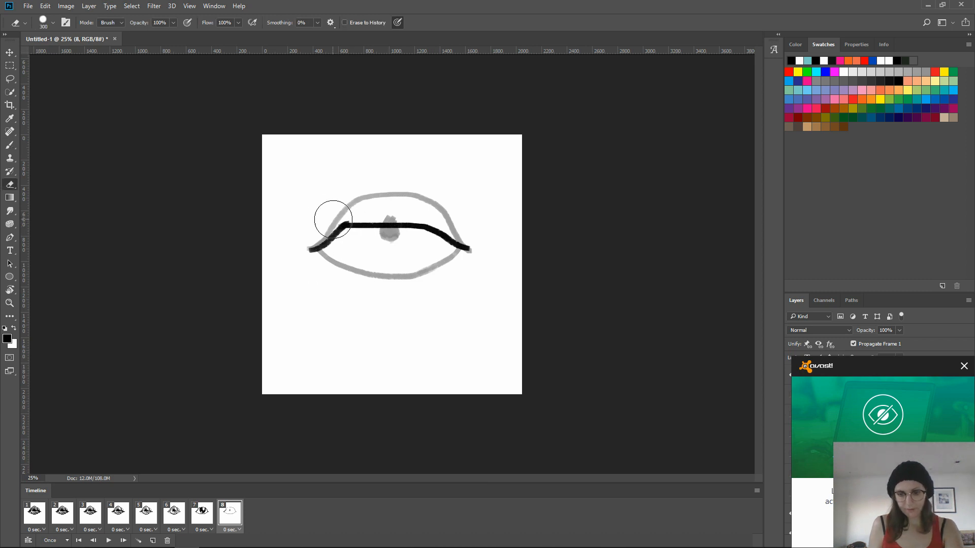
pyautogui.moveTo(335, 218); pyautogui.dragTo(355, 224)
# Brush a shallow lower lid between both corners on layer 8 and a black pupil under the upper lid, undoing stray strokes
pyautogui.press('b')
pyautogui.moveTo(314, 252); pyautogui.dragTo(398, 263)
pyautogui.moveTo(456, 249); pyautogui.dragTo(362, 267)
pyautogui.moveTo(382, 229)
pyautogui.mouseDown()
pyautogui.moveTo(386, 240)
pyautogui.moveTo(395, 229)
pyautogui.moveTo(381, 235)
pyautogui.moveTo(395, 245)
pyautogui.moveTo(382, 241)
pyautogui.moveTo(398, 239)
pyautogui.moveTo(396, 229)
pyautogui.mouseUp()
pyautogui.hotkey('ctrl', 'z')
pyautogui.hotkey('ctrl', 'z')
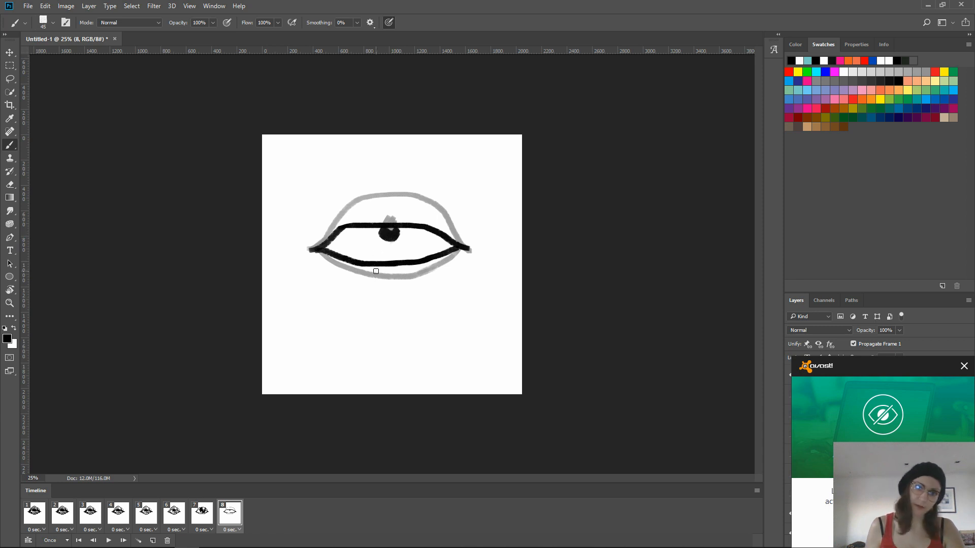
# Reduce the eraser to size 25 and erase small highlight dots in layer 8's pupil
pyautogui.press('e')
pyautogui.press('[')
pyautogui.press('[')
pyautogui.press('[')
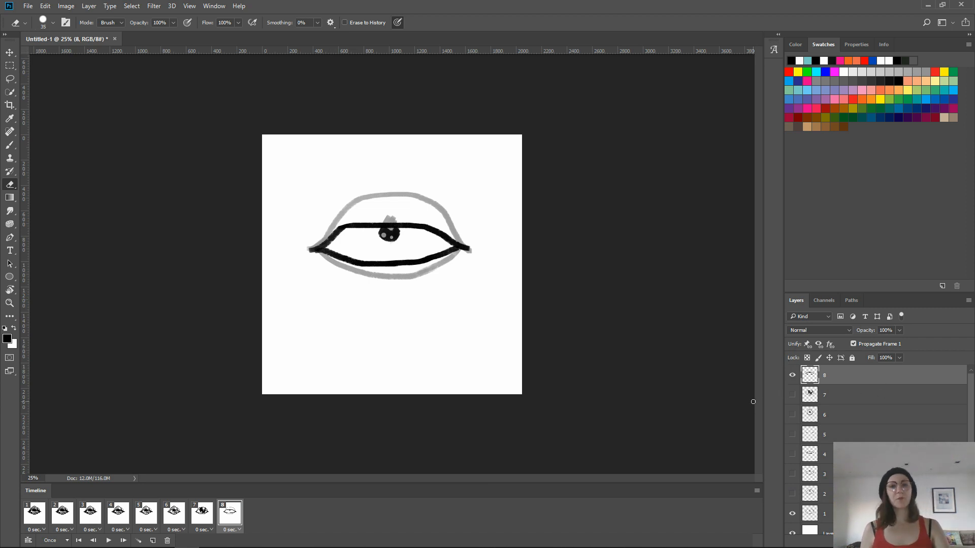
# Show only layer 1 in frame 1, hiding layers 2 to 8 and the white background layer
pyautogui.click(791, 375)
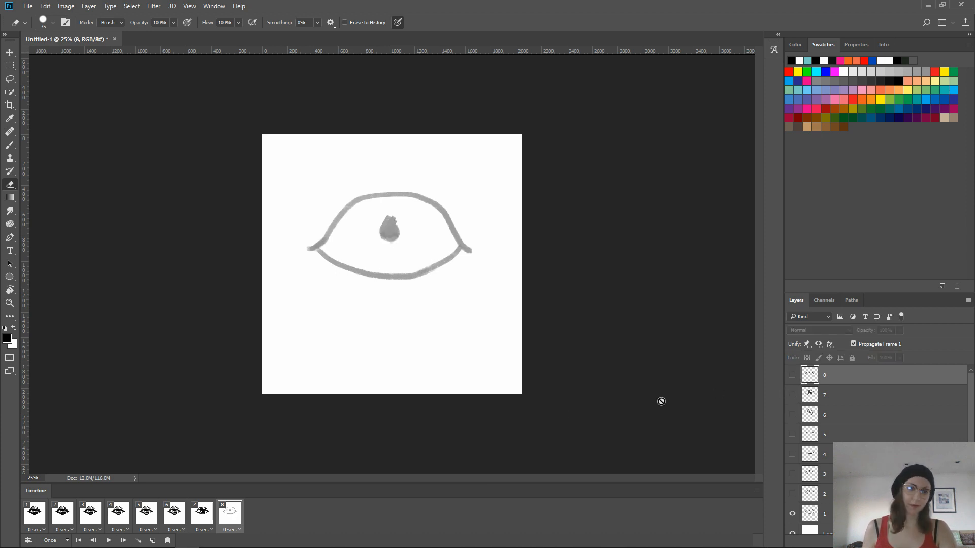
pyautogui.scroll(-1, 971, 408)
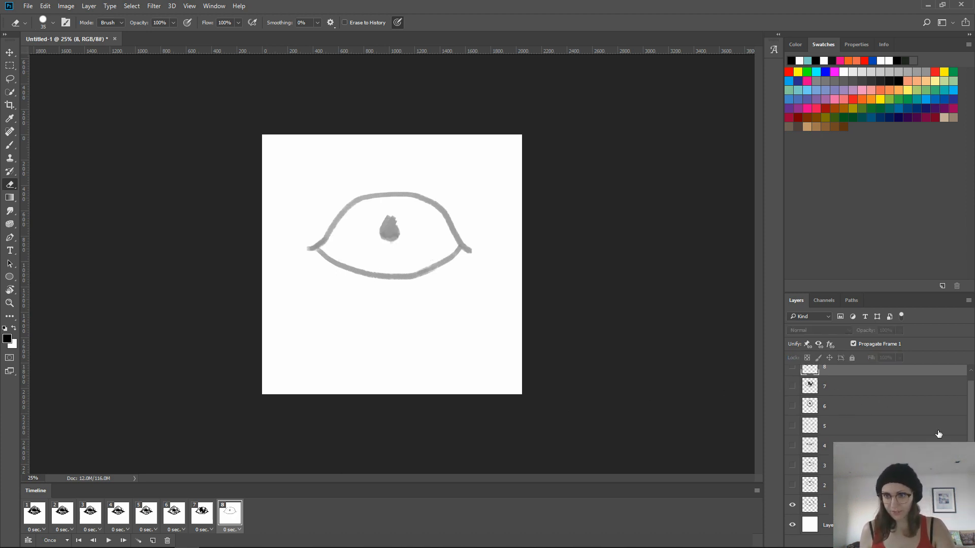
pyautogui.click(37, 514)
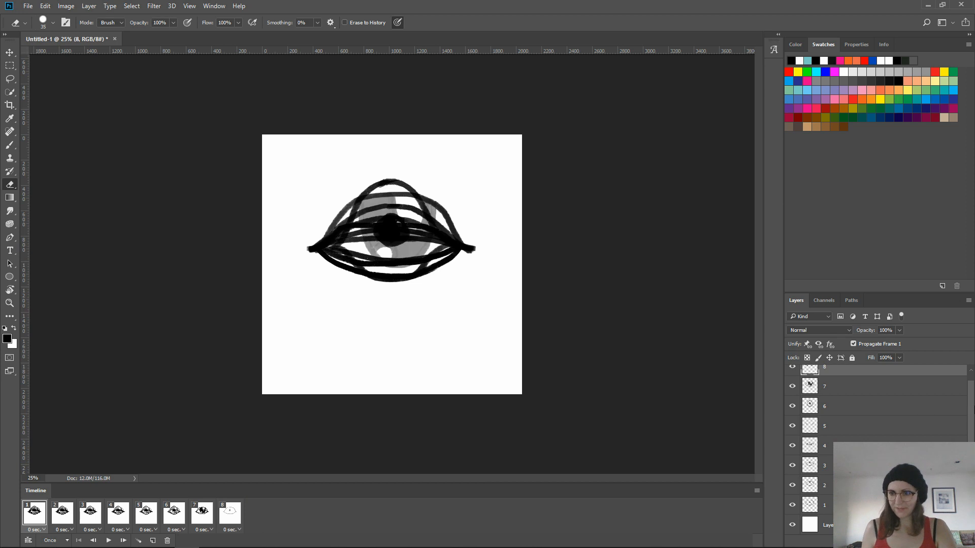
pyautogui.scroll(1, 973, 407)
pyautogui.moveTo(792, 376); pyautogui.dragTo(794, 493)
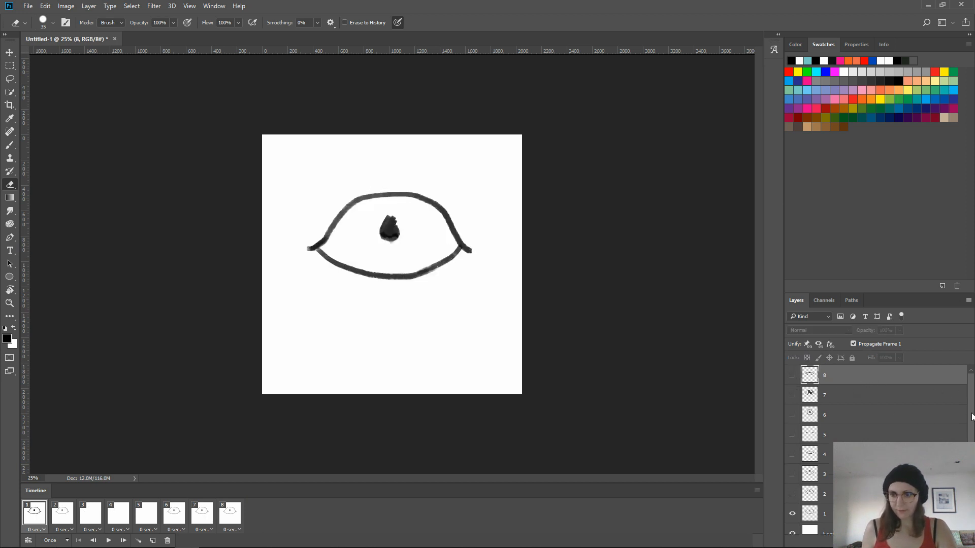
pyautogui.moveTo(972, 416); pyautogui.dragTo(971, 425)
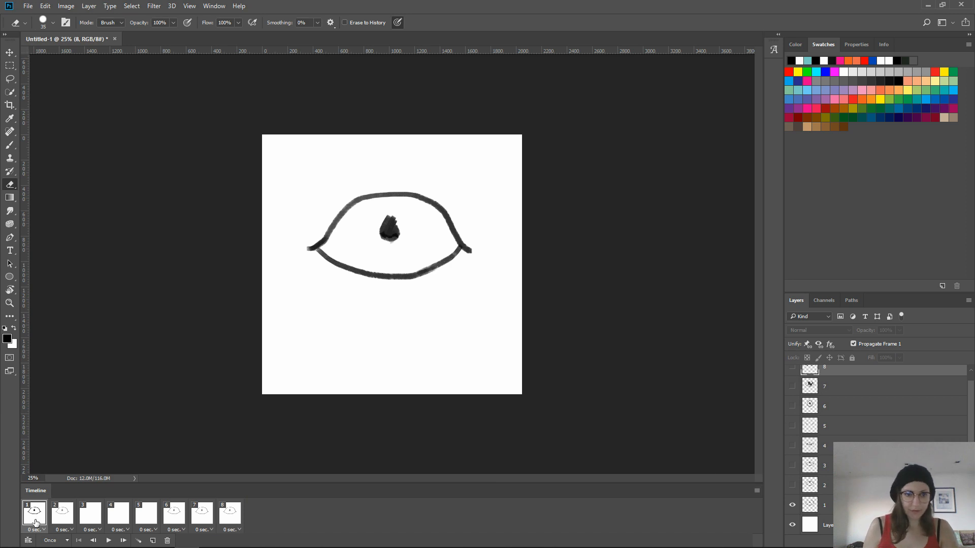
pyautogui.click(792, 526)
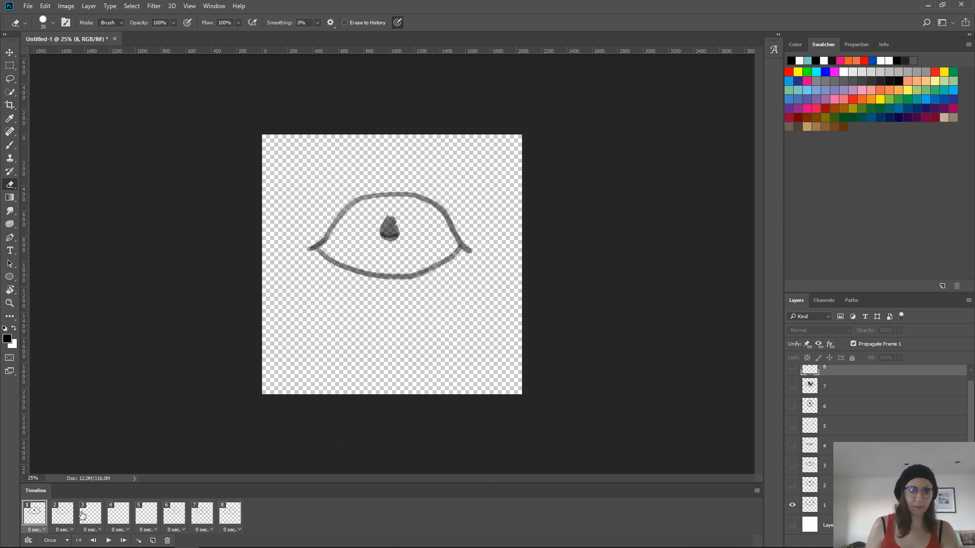
# In frame 2, hide layer 1 and show layer 2, and compare it with frame 1
pyautogui.click(65, 515)
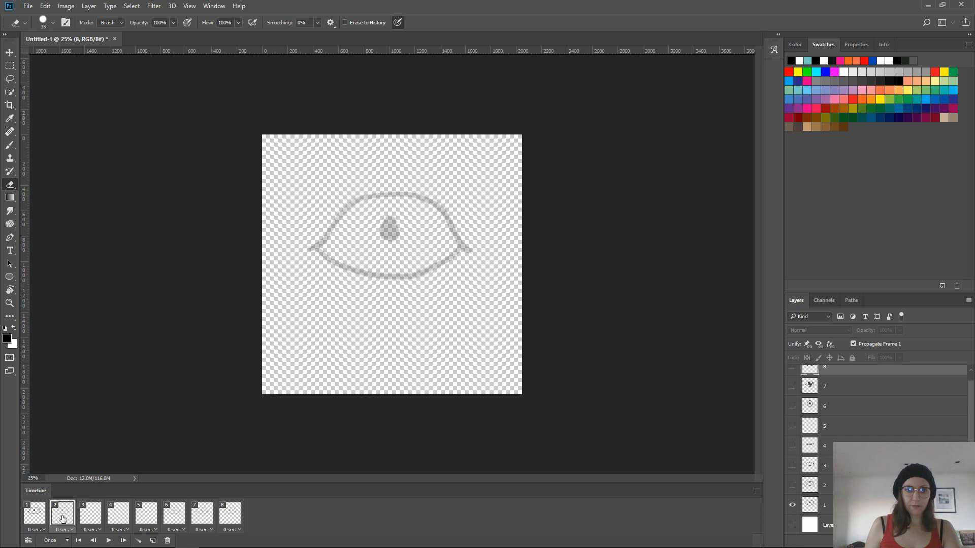
pyautogui.click(791, 506)
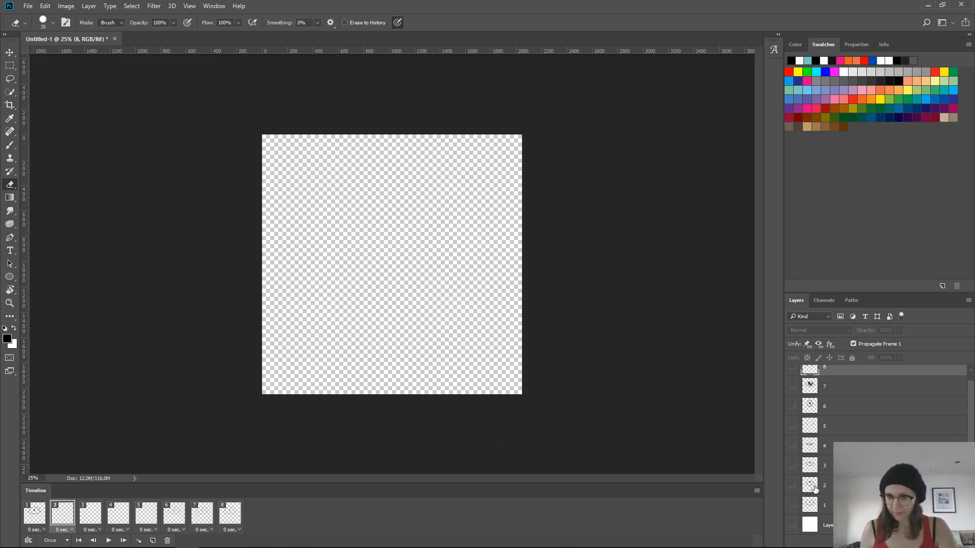
pyautogui.click(810, 485)
pyautogui.click(792, 485)
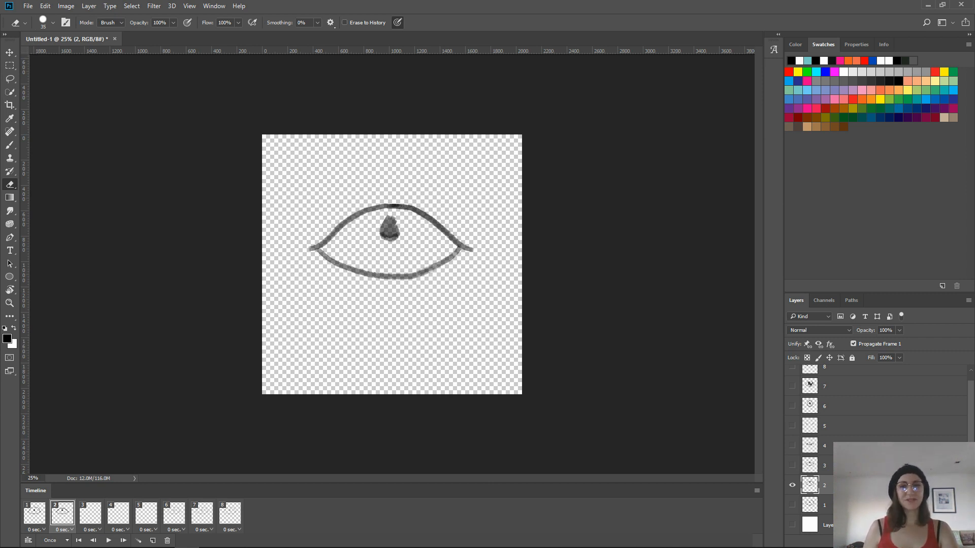
pyautogui.click(39, 518)
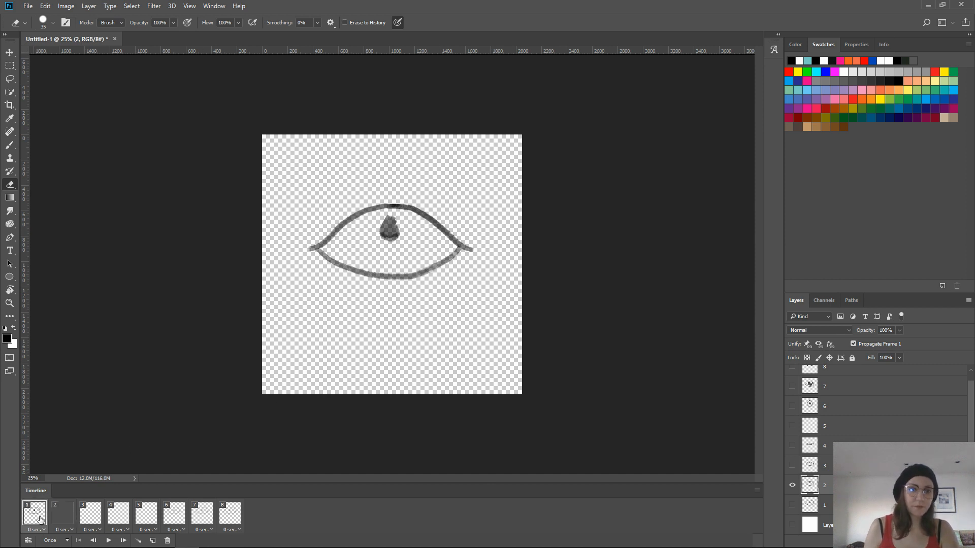
pyautogui.click(62, 515)
# Show layer 3 in frame 3, and recheck layer 2 in frame 2
pyautogui.click(84, 517)
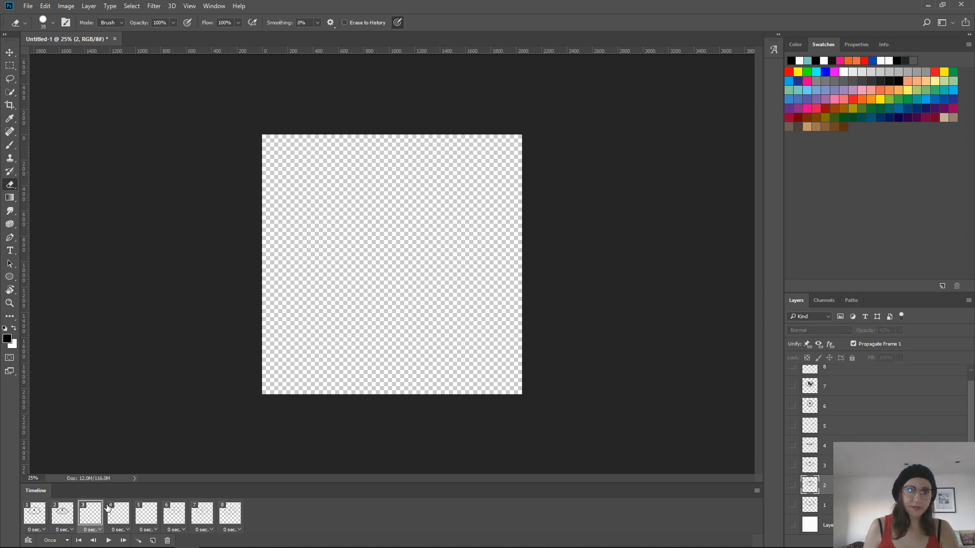
pyautogui.click(792, 465)
pyautogui.click(827, 466)
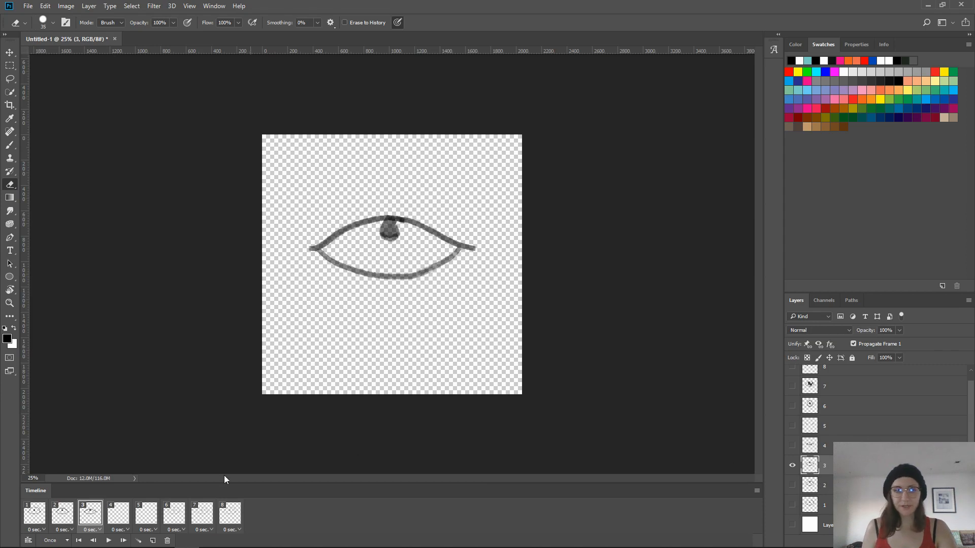
pyautogui.click(62, 516)
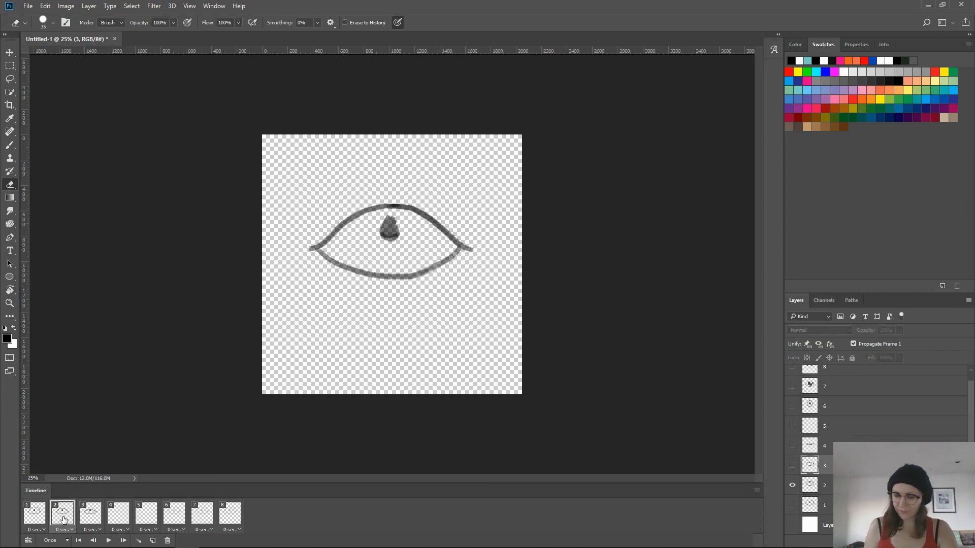
pyautogui.click(827, 485)
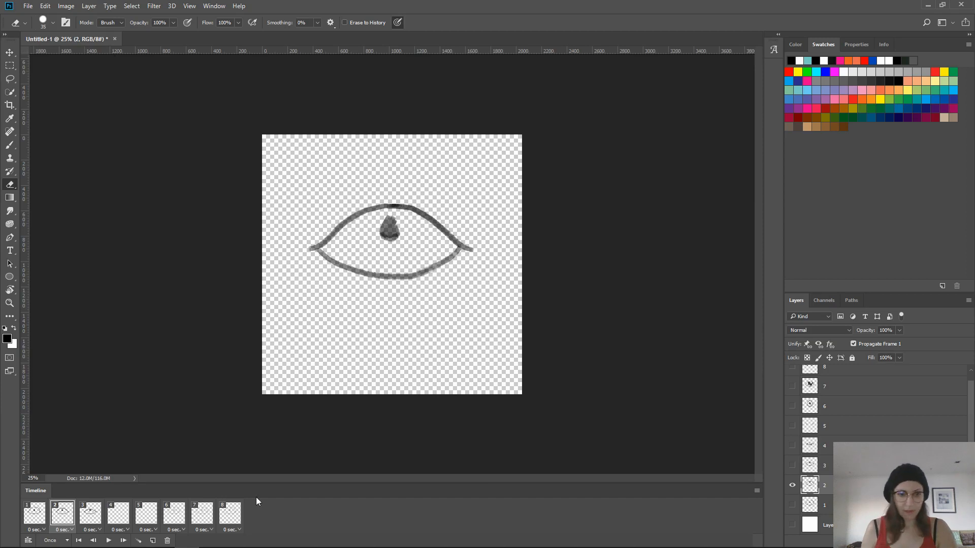
# Show layer 4 in frame 4 and layer 5 in frame 5
pyautogui.click(122, 515)
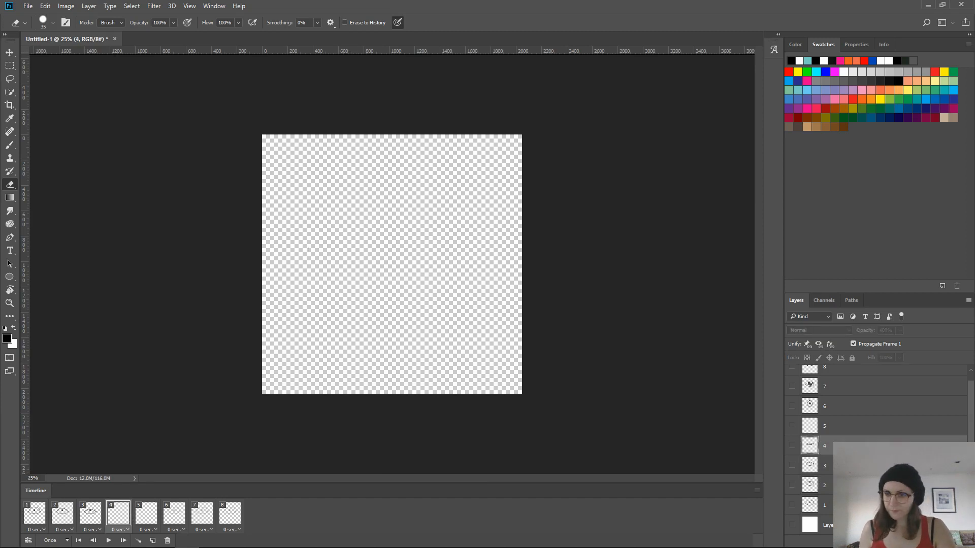
pyautogui.click(792, 446)
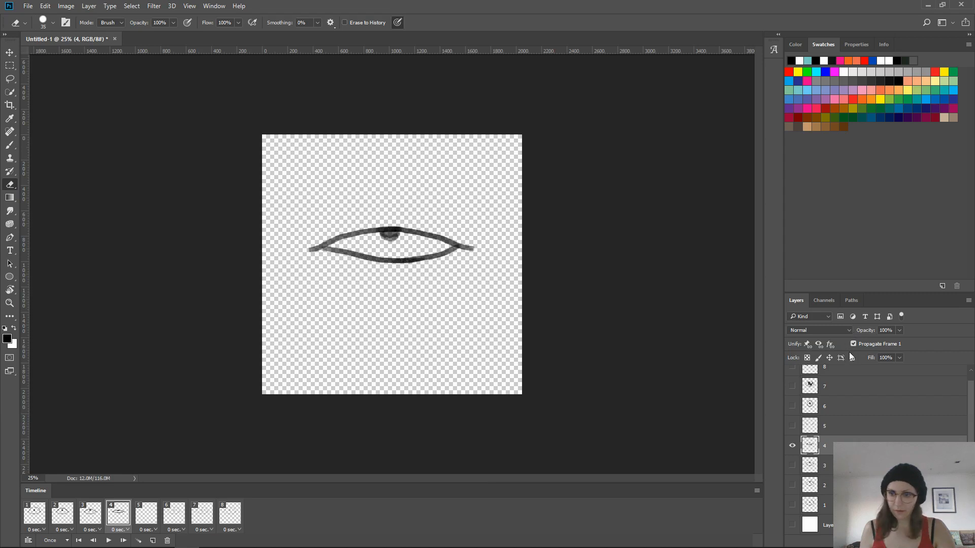
pyautogui.click(148, 518)
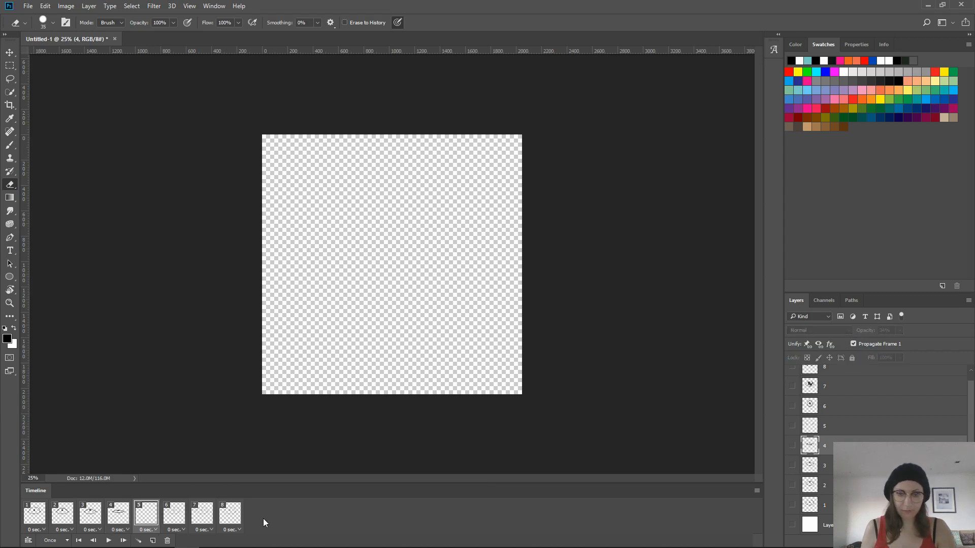
pyautogui.click(792, 426)
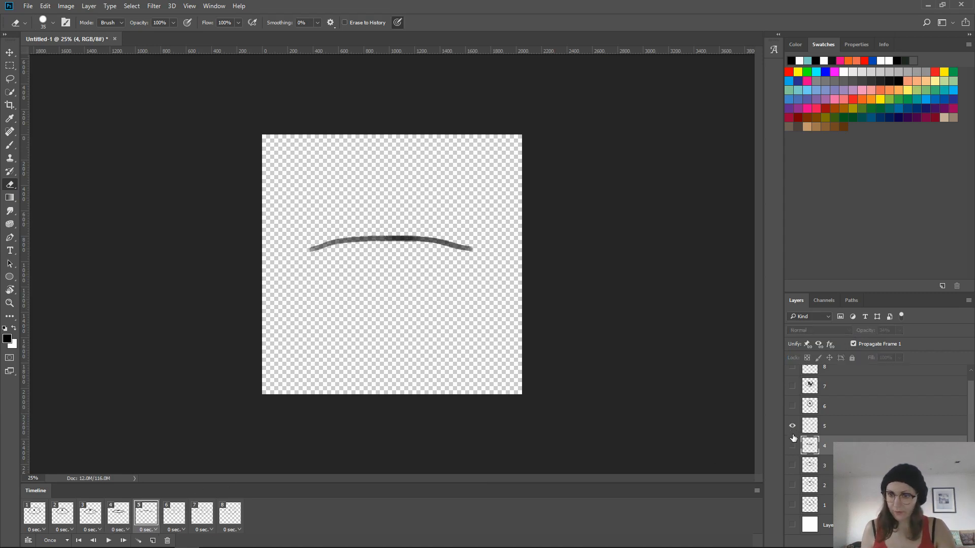
# In frame 6, show layer 6 and hide the faint layer 1 drawing
pyautogui.click(176, 516)
pyautogui.click(823, 412)
pyautogui.click(792, 406)
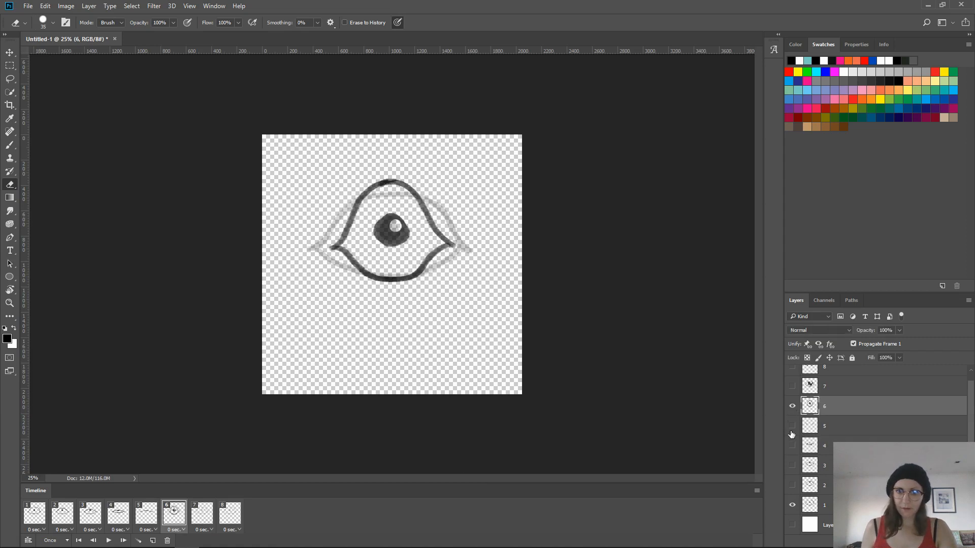
pyautogui.click(792, 505)
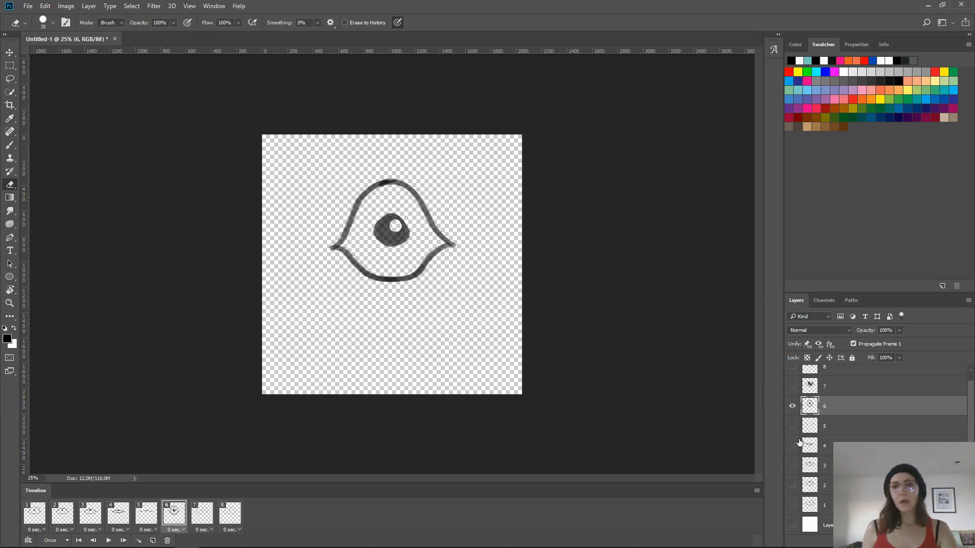
# In frame 7, hide layer 1 and show layer 7
pyautogui.click(201, 523)
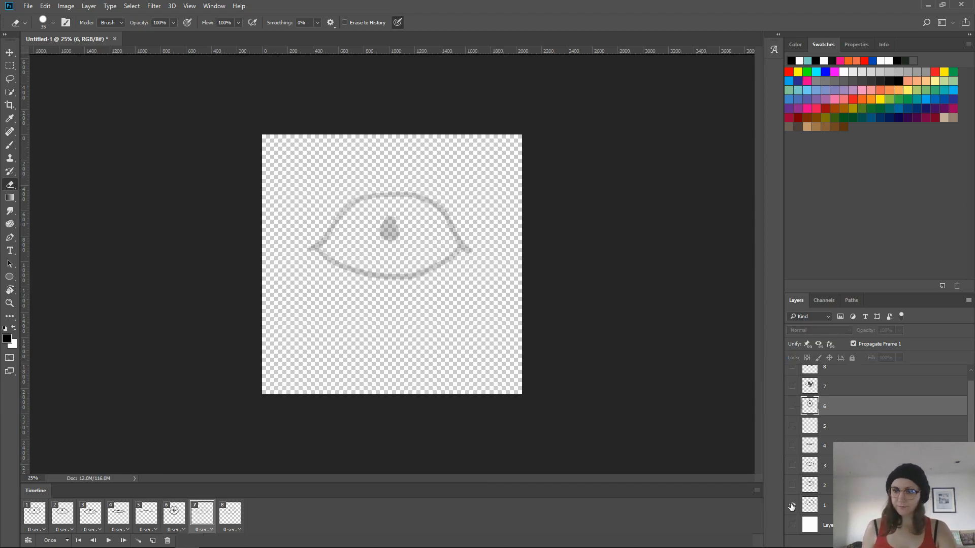
pyautogui.click(791, 505)
pyautogui.click(792, 386)
# In frame 8, show layer 8 and hide the faint layer 1 drawing
pyautogui.click(230, 512)
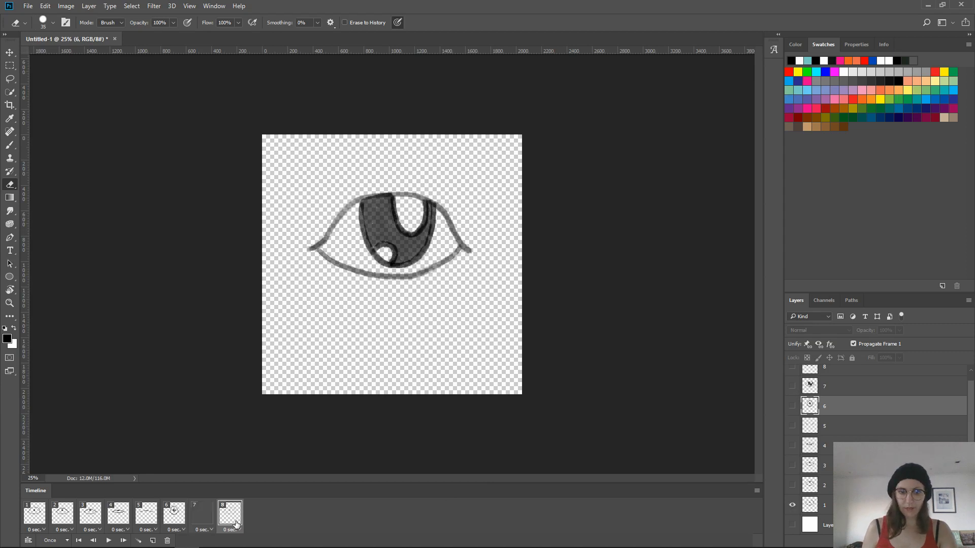
pyautogui.scroll(1, 970, 402)
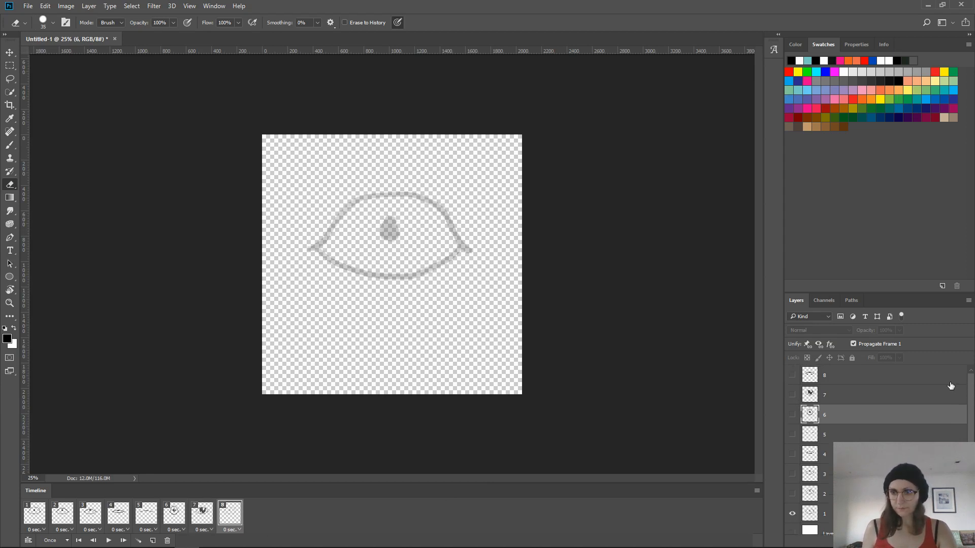
pyautogui.click(812, 380)
pyautogui.click(792, 376)
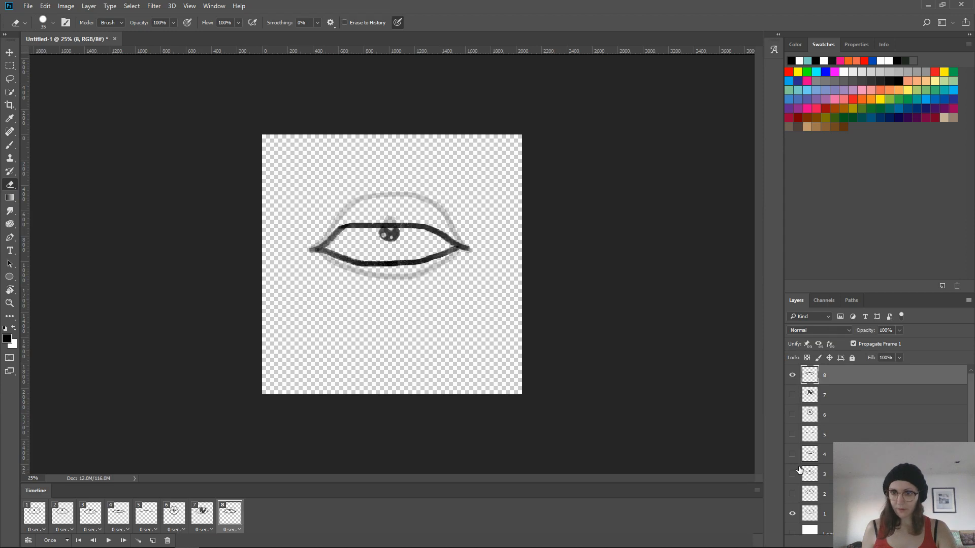
pyautogui.click(792, 514)
# Set the delay of all eight animation frames to 0.1 seconds
pyautogui.click(42, 525)
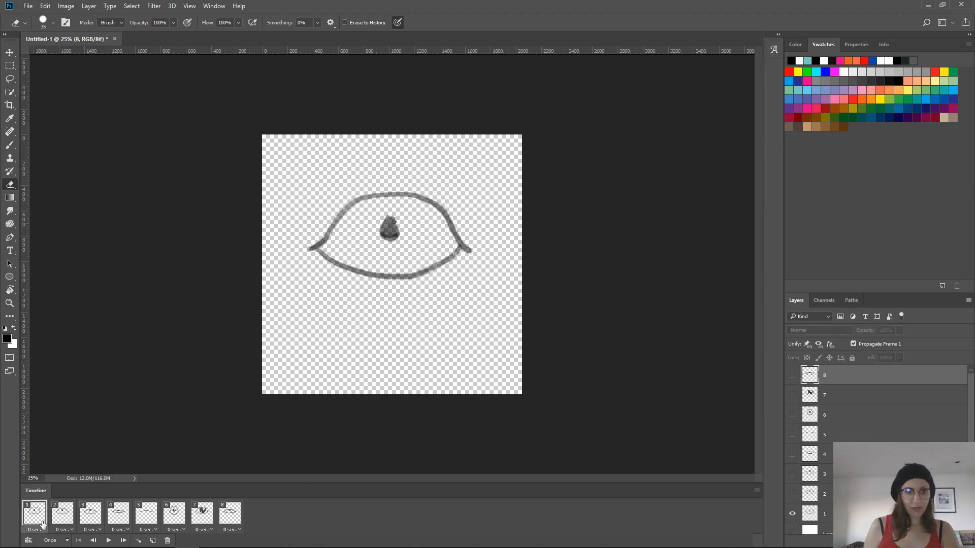
pyautogui.keyDown('shift'); pyautogui.click(234, 516); pyautogui.keyUp('shift')
pyautogui.click(232, 529)
pyautogui.click(253, 422)
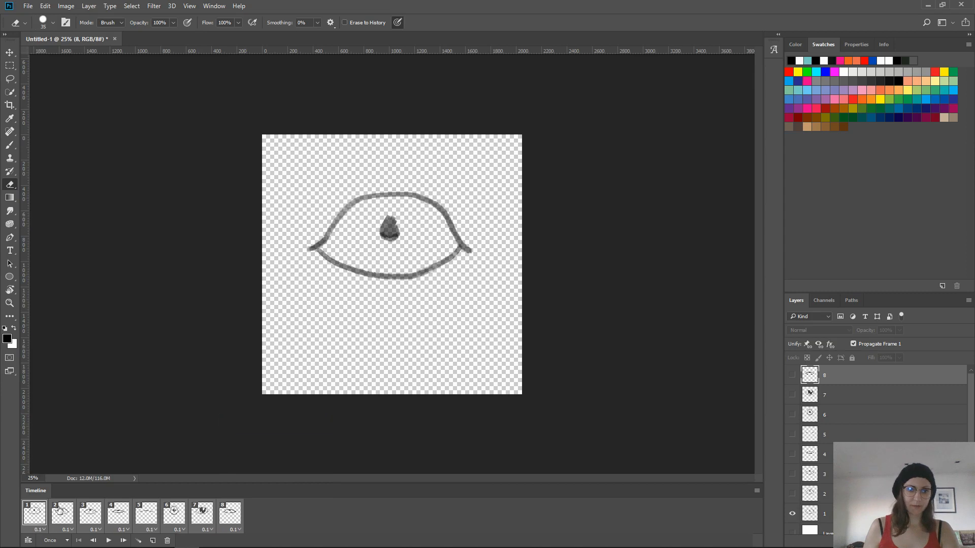
# Set the animation to loop Forever and play it back to check the motion
pyautogui.click(40, 519)
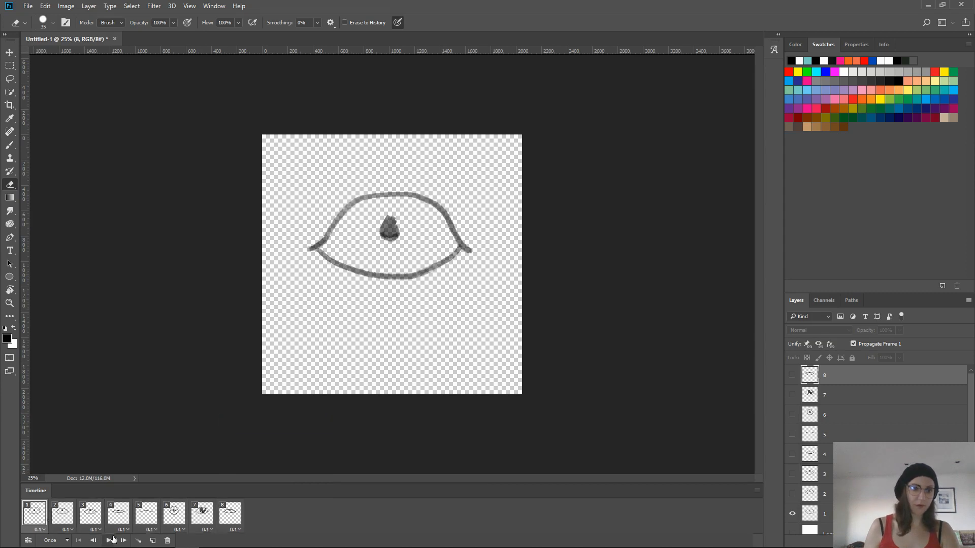
pyautogui.click(55, 540)
pyautogui.click(67, 513)
pyautogui.click(108, 540)
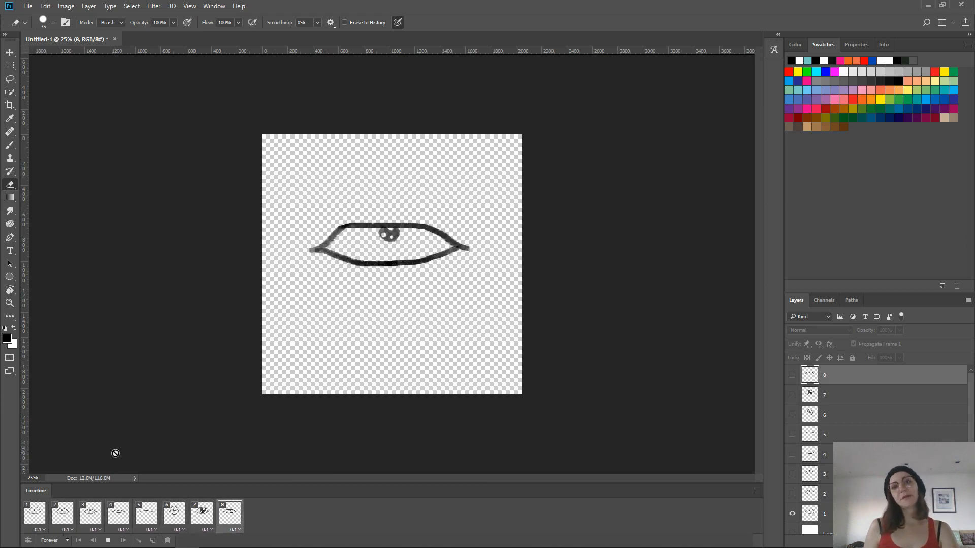
pyautogui.click(55, 520)
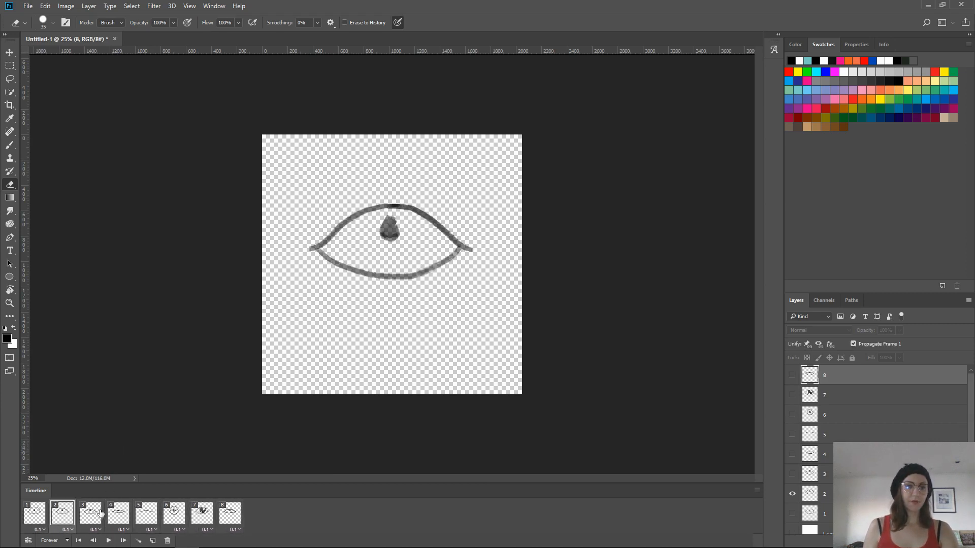
pyautogui.click(41, 516)
pyautogui.click(109, 540)
pyautogui.click(108, 541)
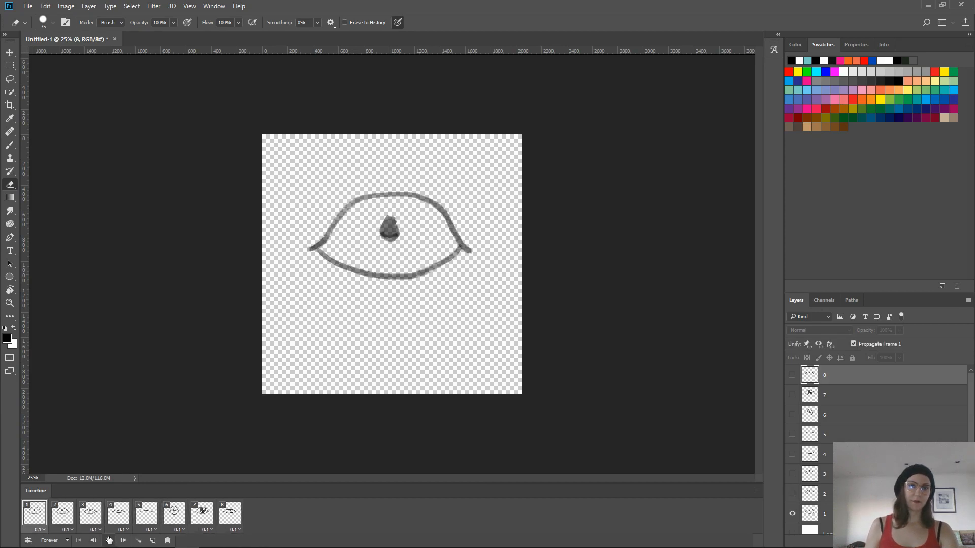
# Review frames 6, 7 and 8 individually, and return to frame 1
pyautogui.click(173, 519)
pyautogui.click(201, 516)
pyautogui.click(223, 511)
pyautogui.click(202, 514)
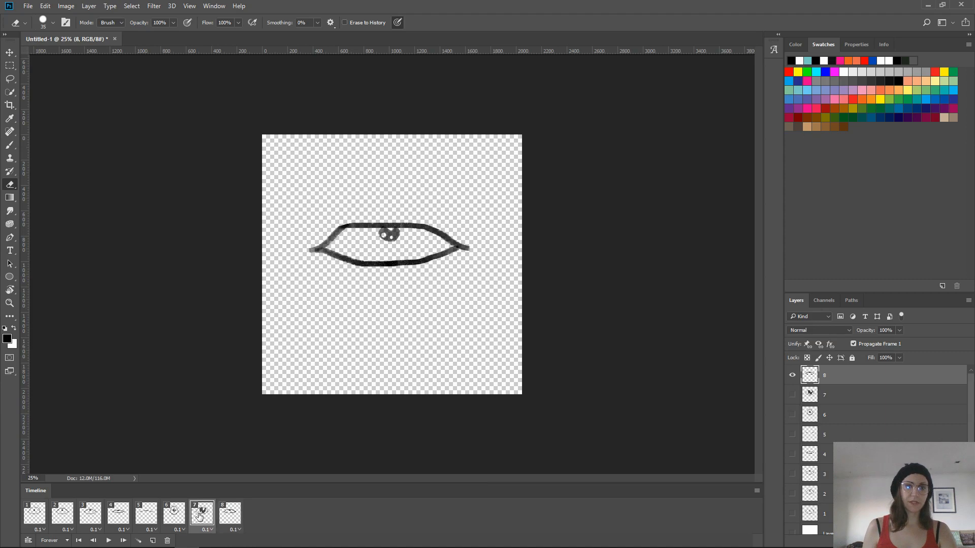
pyautogui.click(173, 513)
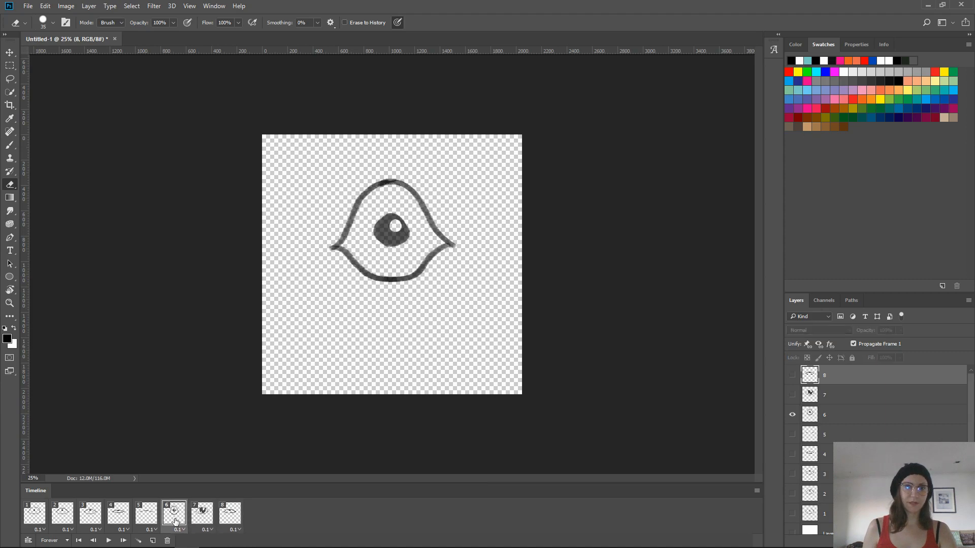
pyautogui.click(43, 519)
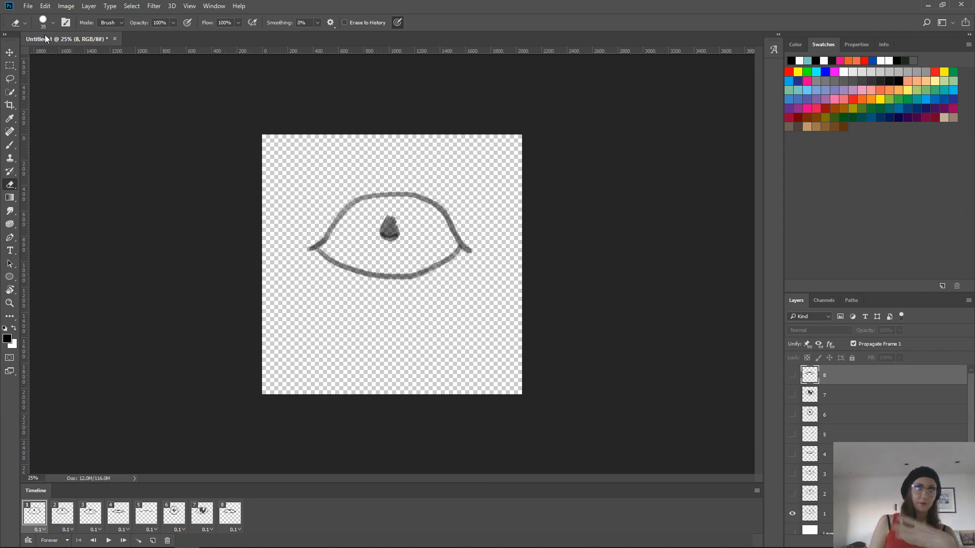
# Switch to Firefox and search Google for "sprite sheet generator 6 0"
pyautogui.click(28, 6)
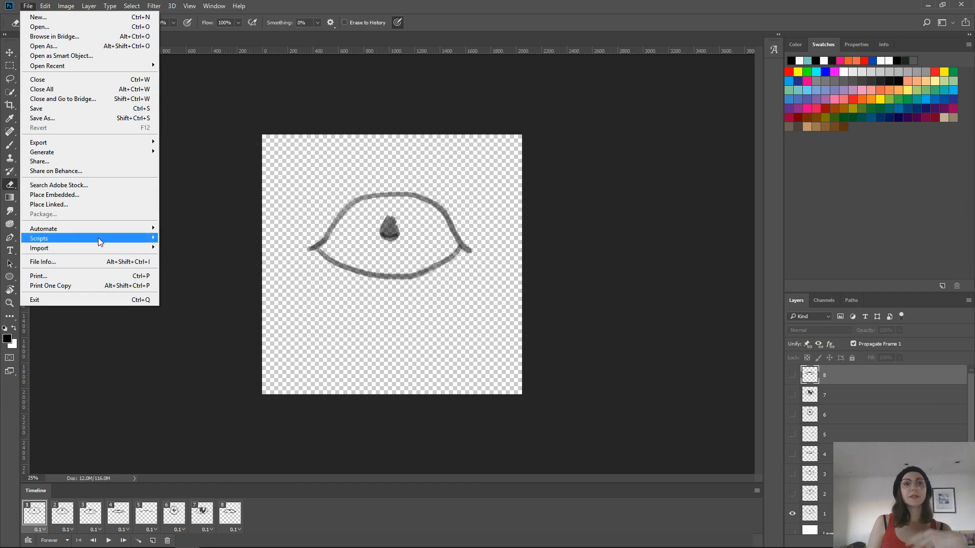
pyautogui.moveTo(103, 237)
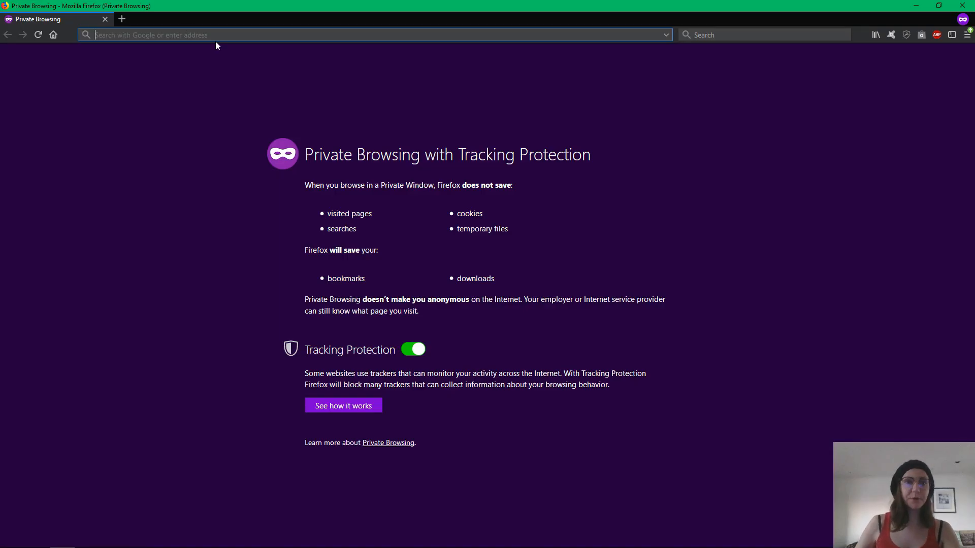
pyautogui.write('sp')
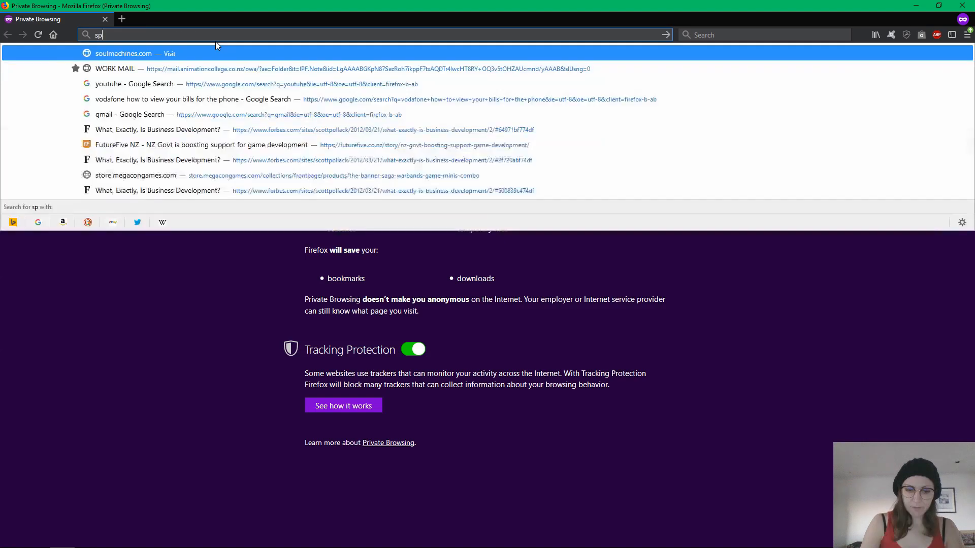
pyautogui.write('rite ')
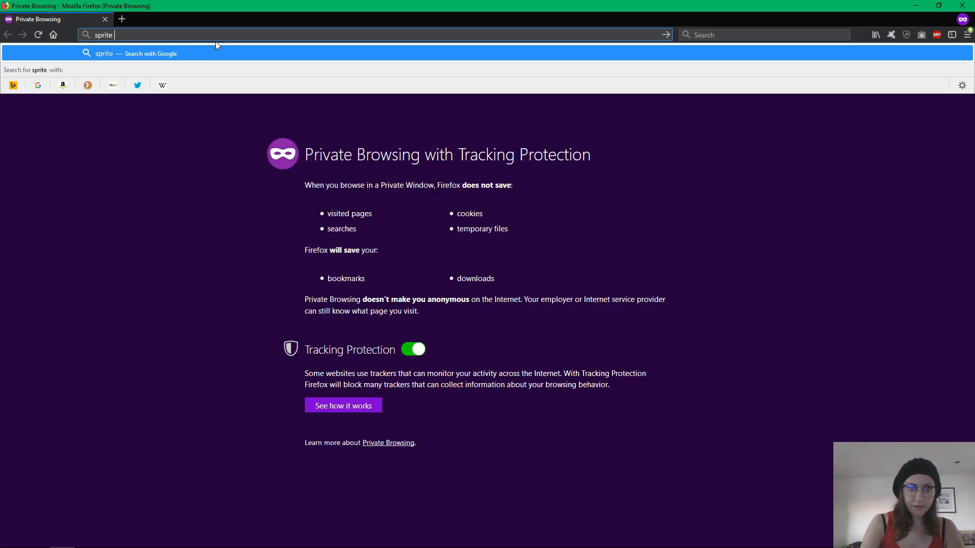
pyautogui.write('sheet ')
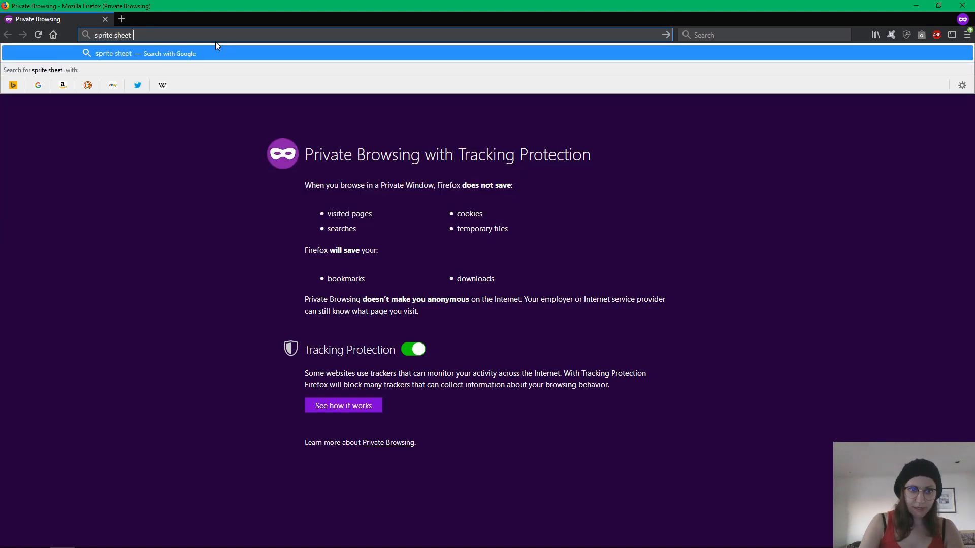
pyautogui.write('generator 6 0')
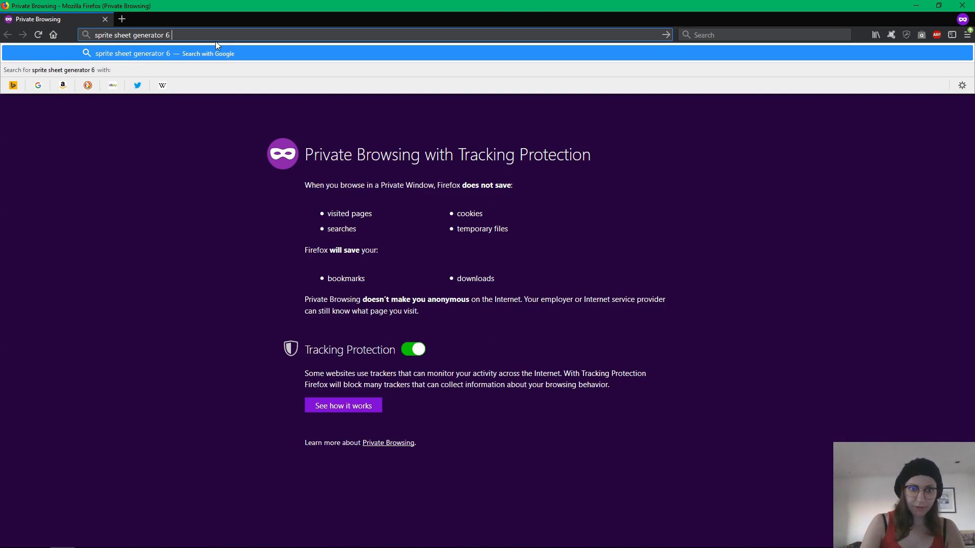
pyautogui.press('Return')
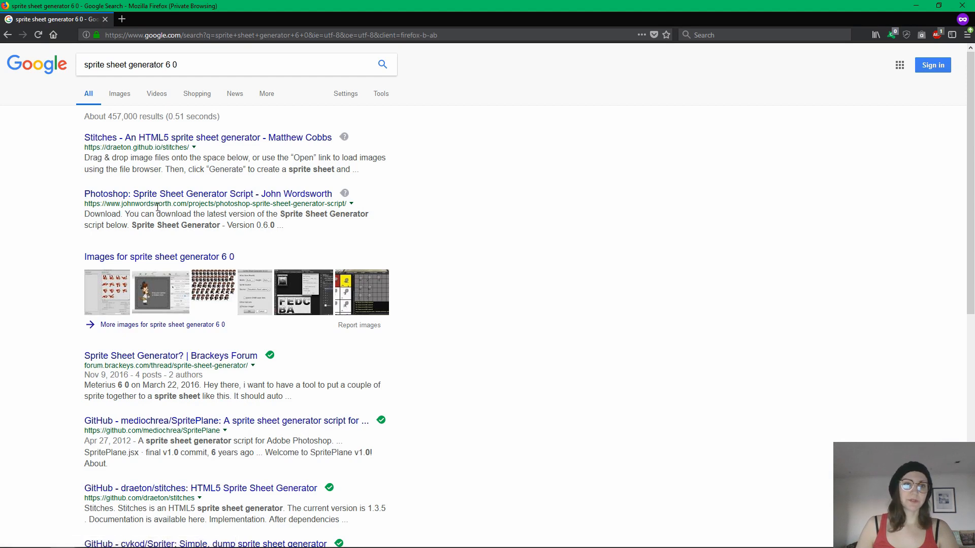
# Open the Photoshop Sprite Sheet Generator Script page and read its download, installation and usage sections
pyautogui.click(188, 196)
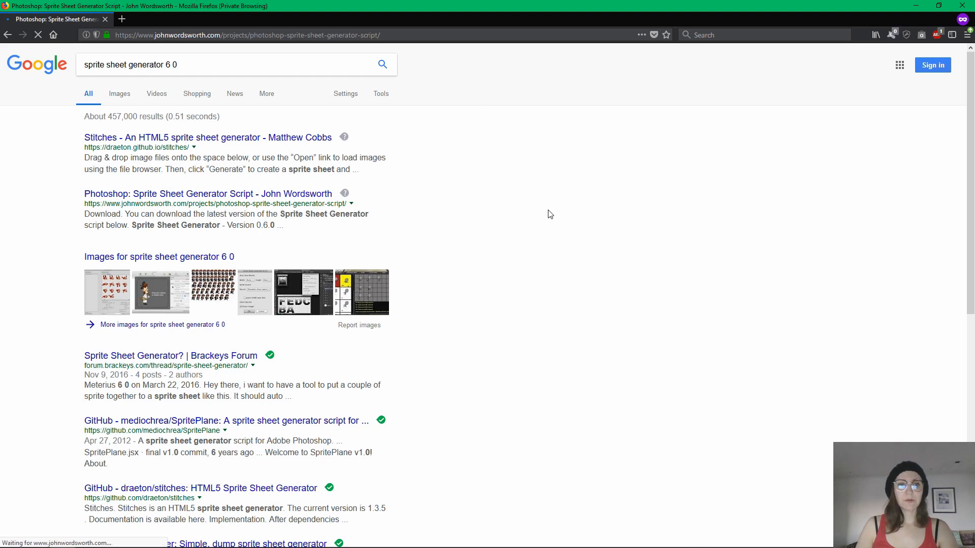
pyautogui.scroll(-3, 274, 365)
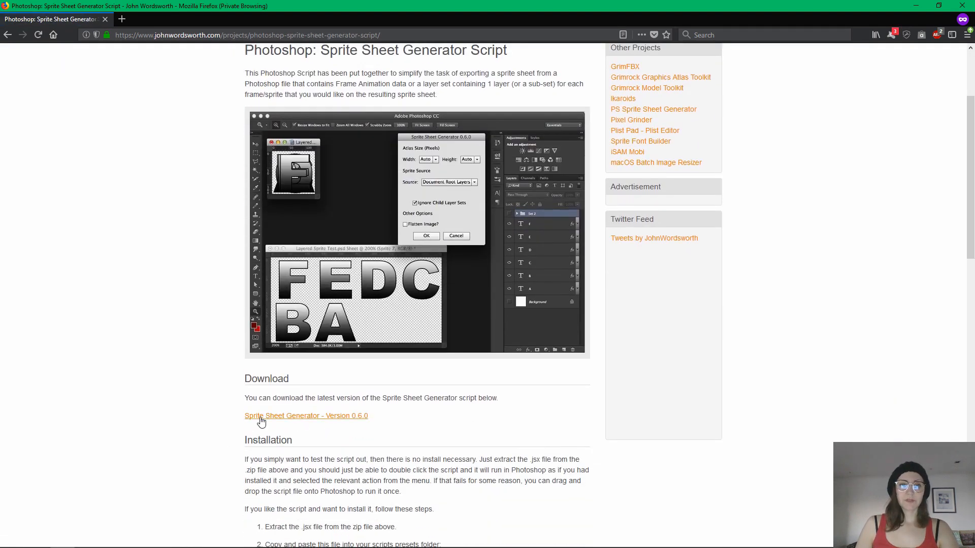
pyautogui.scroll(-3, 486, 459)
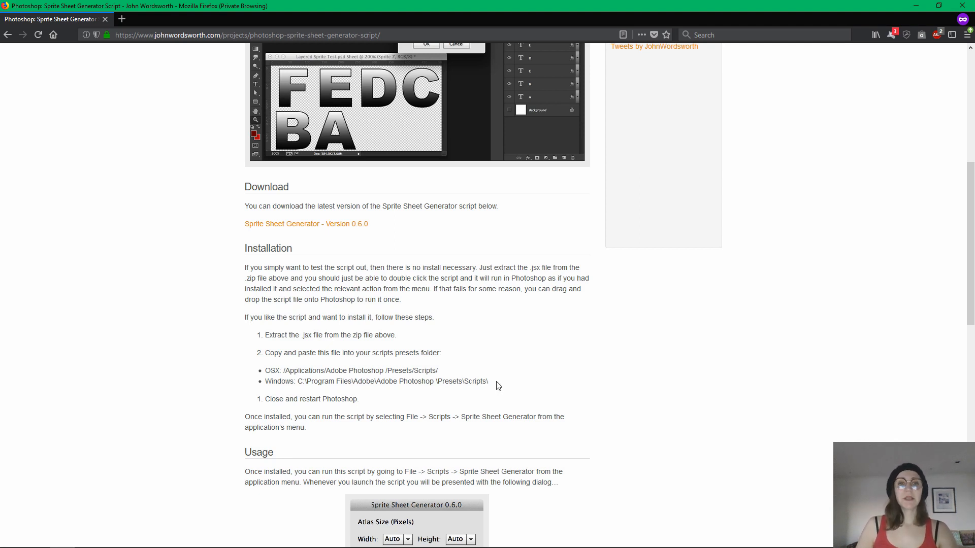
pyautogui.scroll(-3, 495, 385)
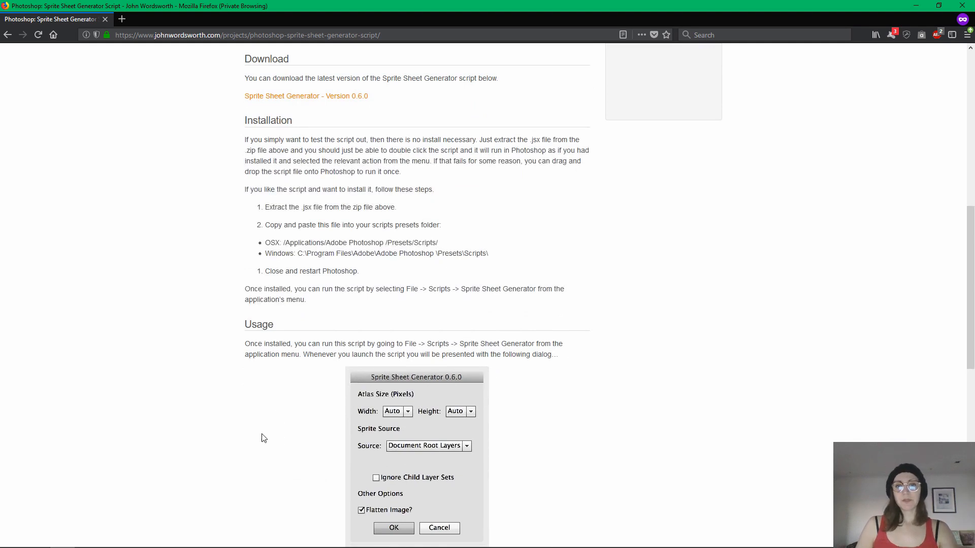
# Switch back to Photoshop and generate a flattened sprite sheet with the Sprite Sheet Generator script, using Frame Animation as source and Auto atlas size
pyautogui.click(187, 538)
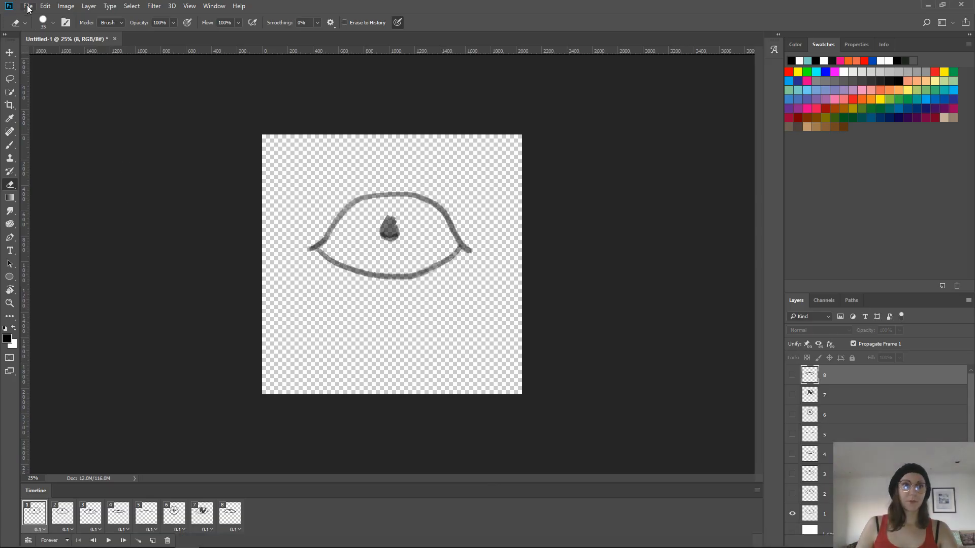
pyautogui.click(28, 6)
pyautogui.moveTo(117, 239)
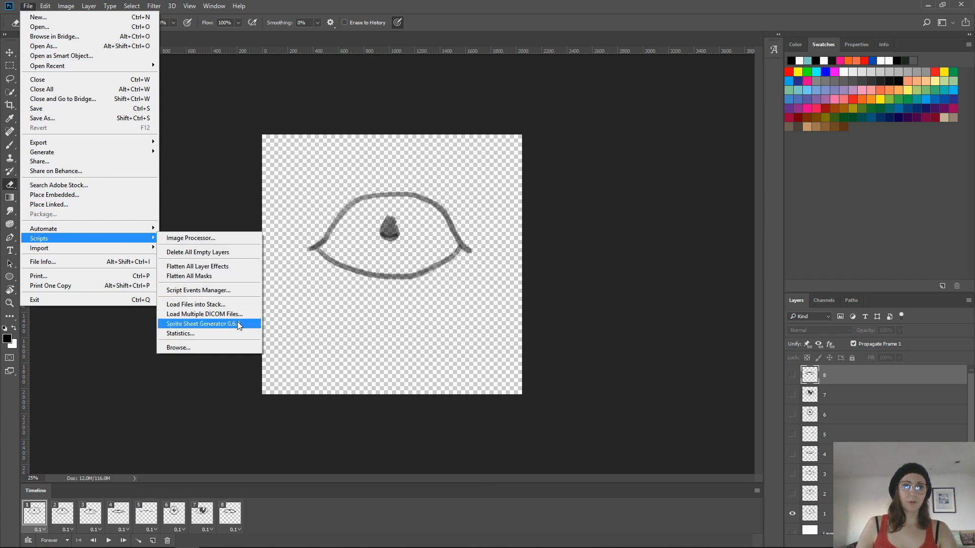
pyautogui.click(202, 324)
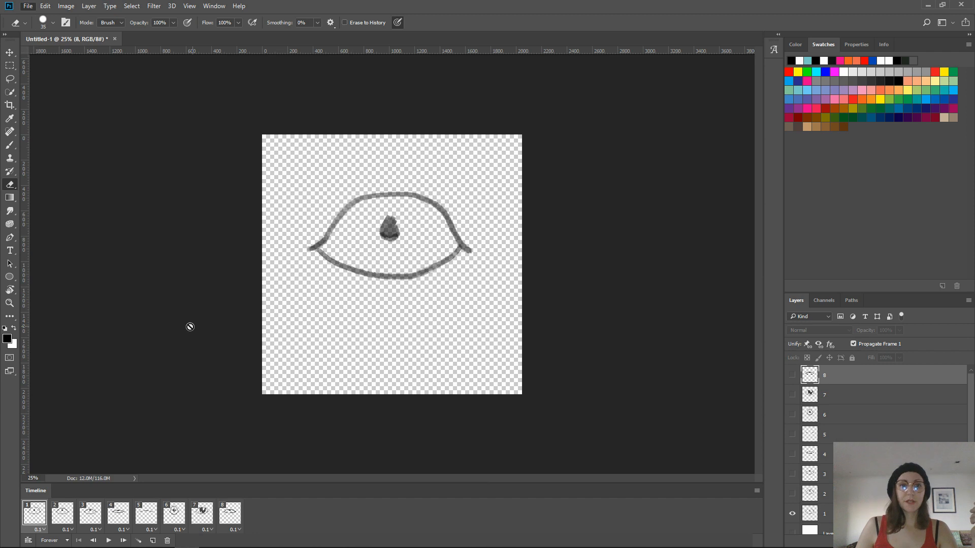
pyautogui.moveTo(442, 185); pyautogui.dragTo(534, 134)
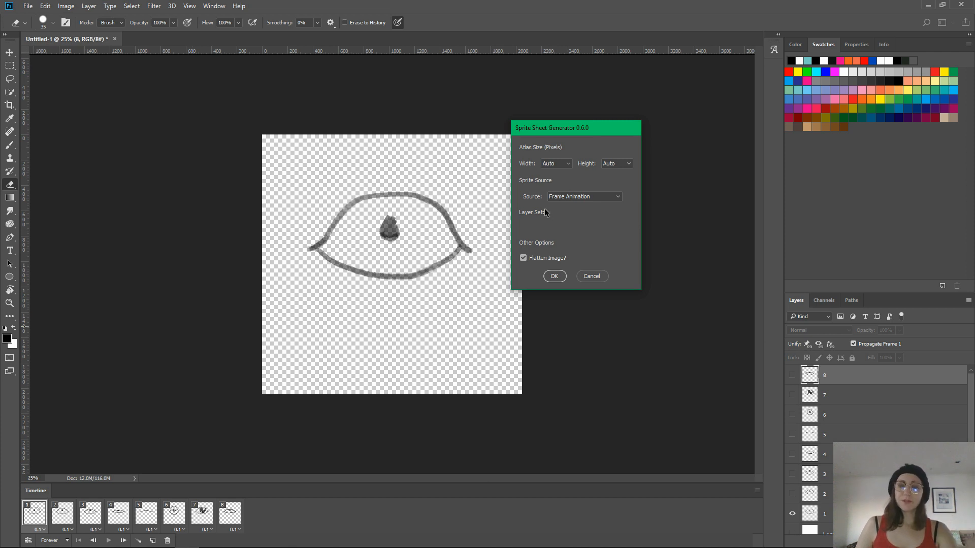
pyautogui.click(580, 198)
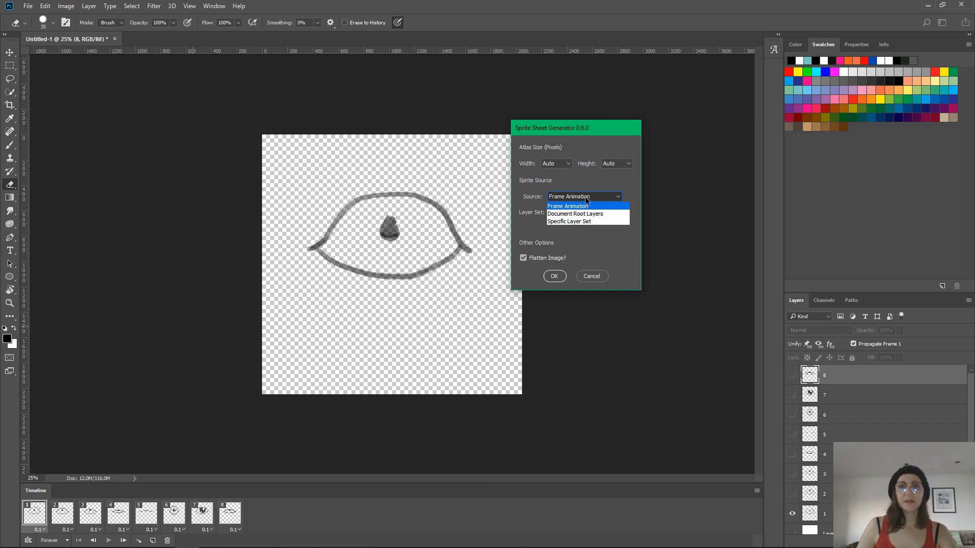
pyautogui.click(578, 205)
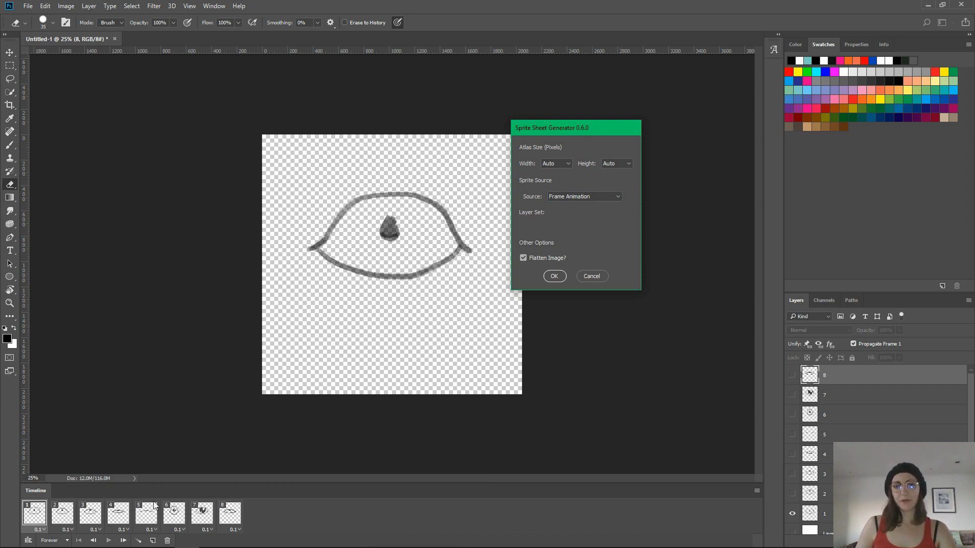
pyautogui.click(554, 277)
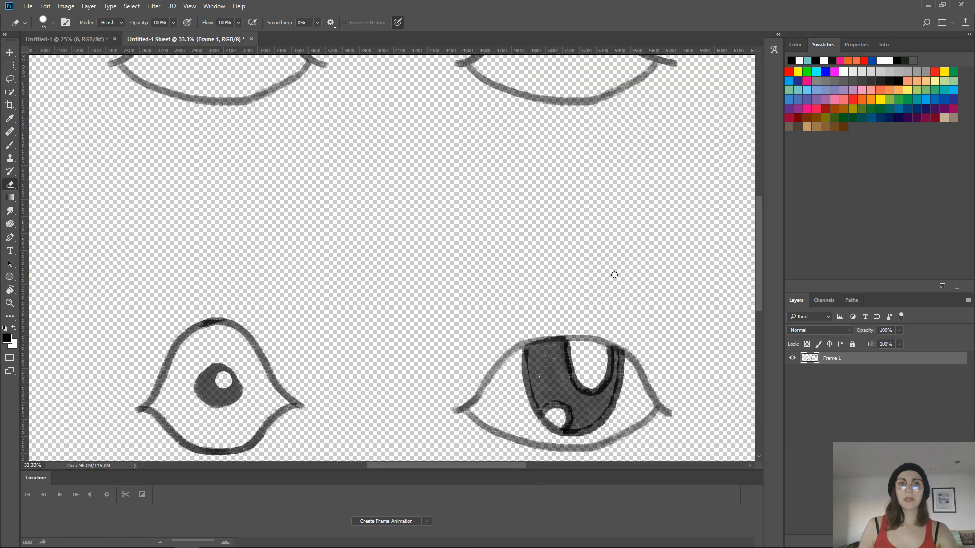
# Inspect the whole generated sprite sheet and close it without saving
pyautogui.hotkey('ctrl', '-')
pyautogui.hotkey('ctrl', '-')
pyautogui.hotkey('ctrl', '-')
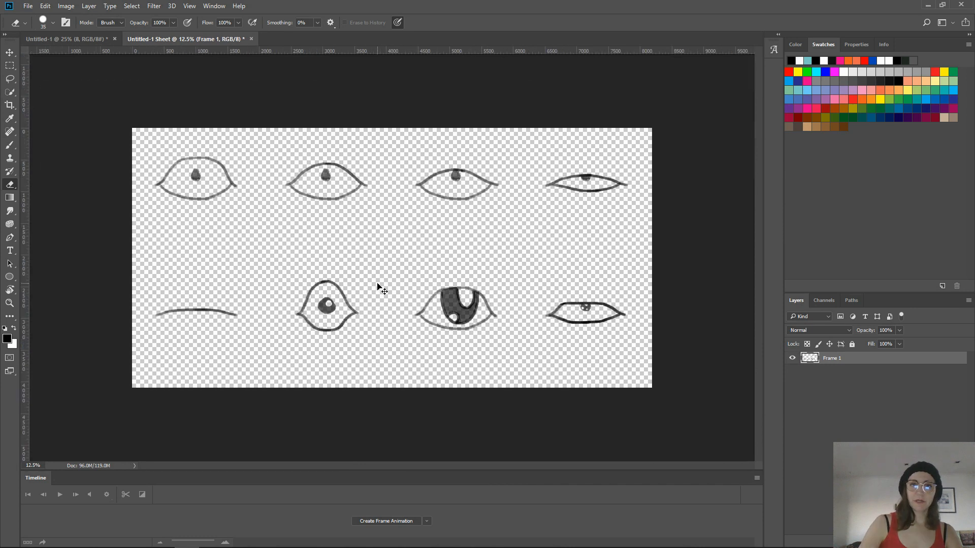
pyautogui.hotkey('ctrl', '-')
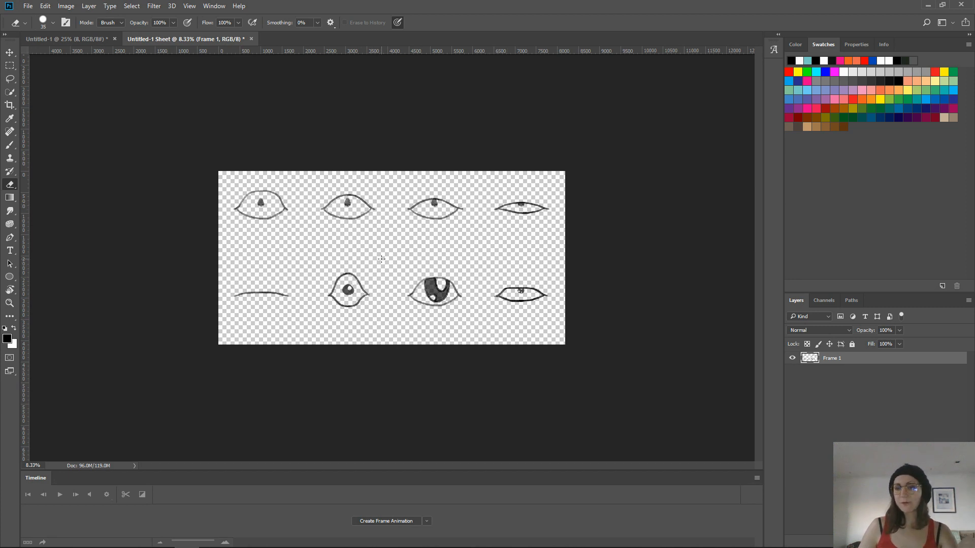
pyautogui.click(251, 39)
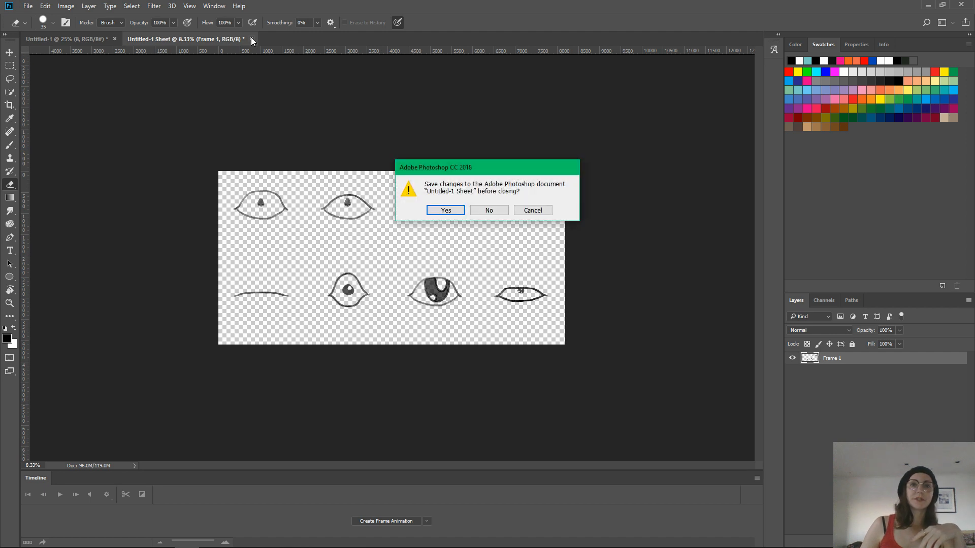
pyautogui.click(487, 210)
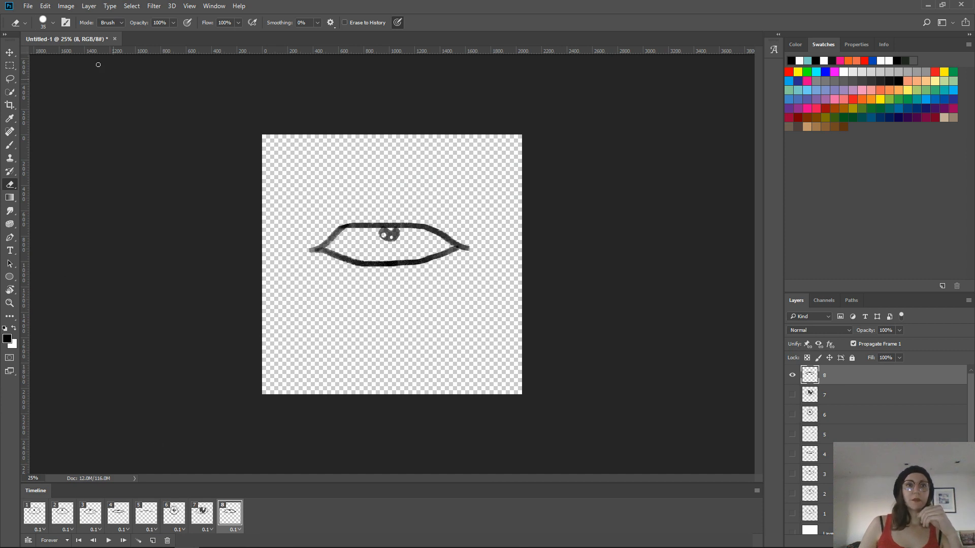
# Resize the eye animation document to 1024 × 1024 pixels
pyautogui.click(66, 6)
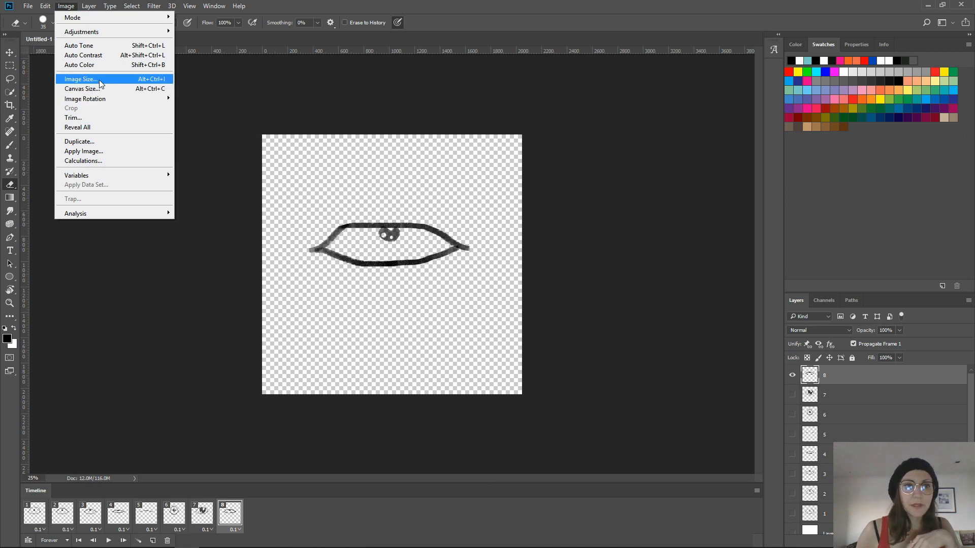
pyautogui.click(81, 79)
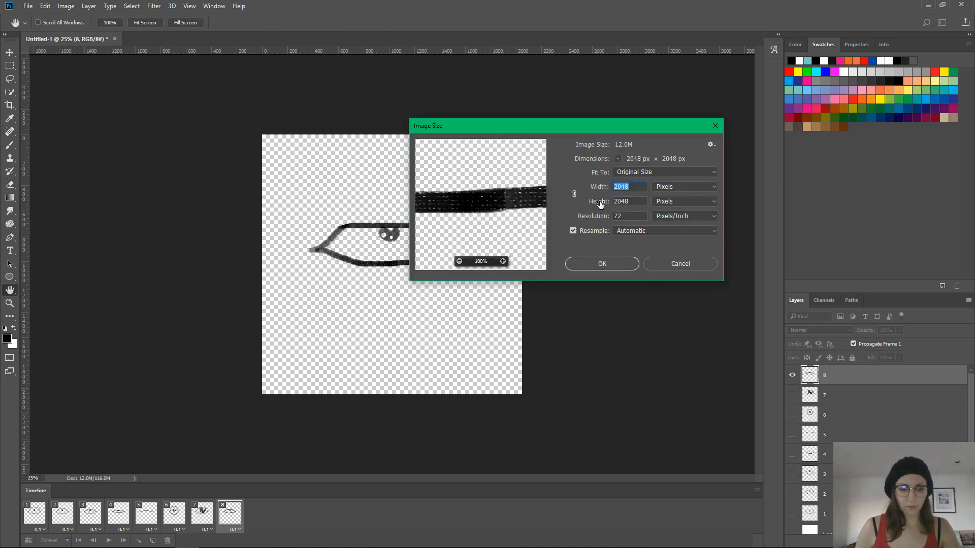
pyautogui.write('1024')
pyautogui.press('Tab')
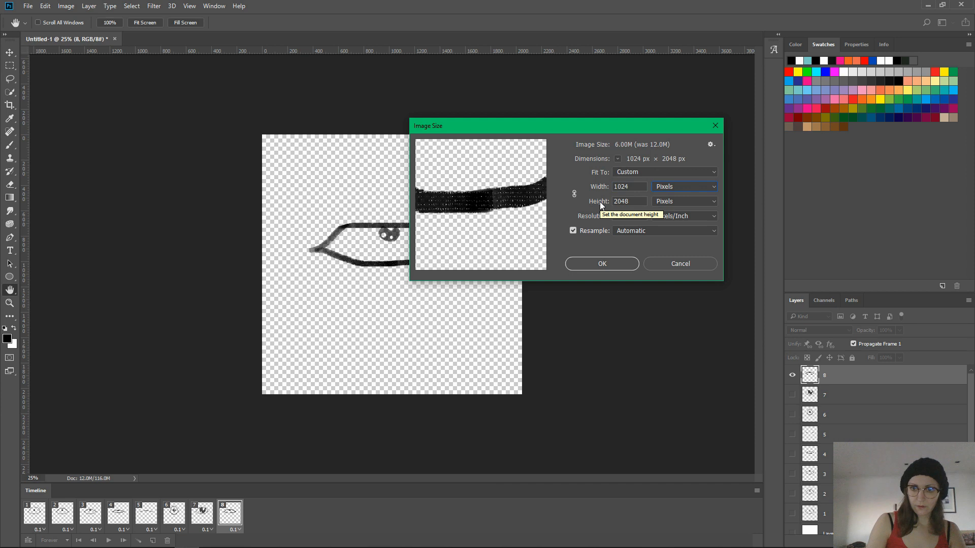
pyautogui.press('Tab')
pyautogui.write('1')
pyautogui.write('4')
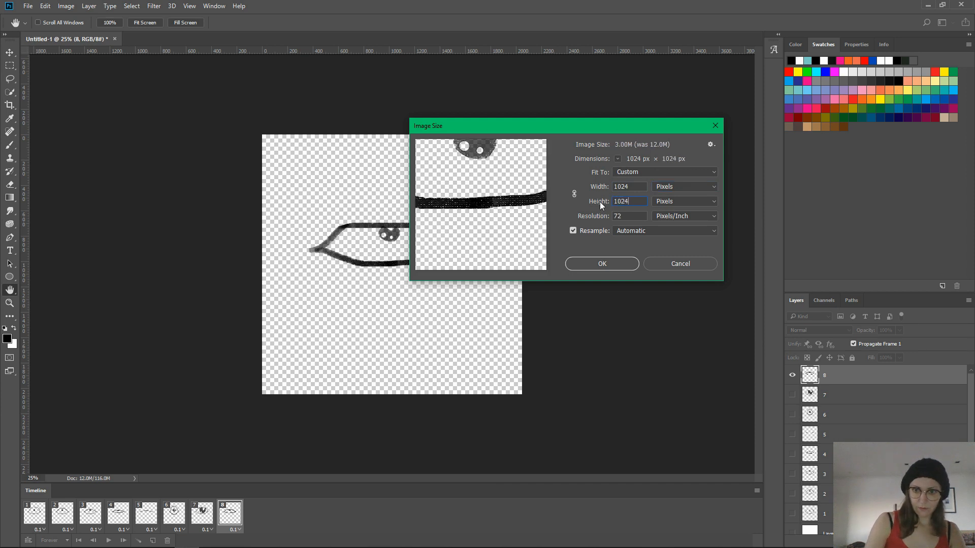
pyautogui.click(591, 265)
pyautogui.press('e')
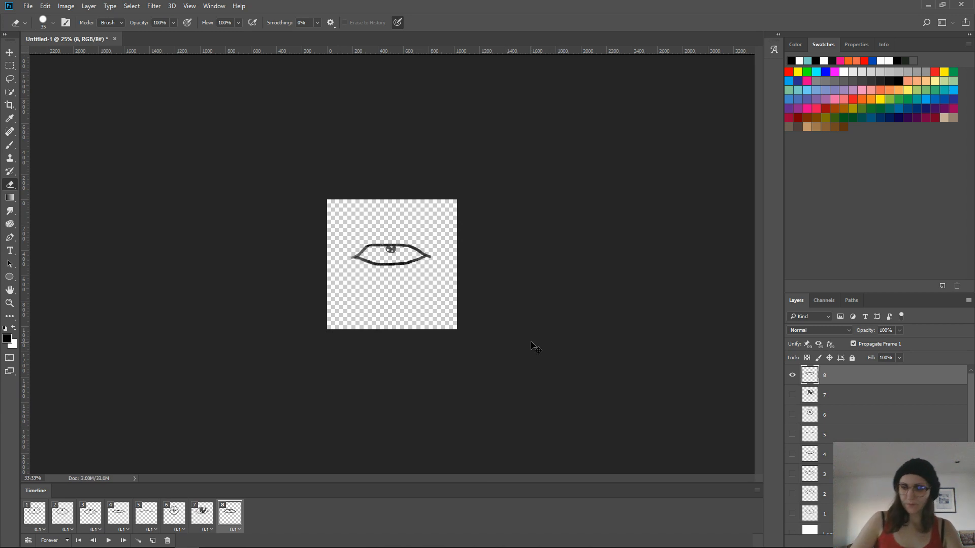
# Play the resized eye animation to check it, and stop playback
pyautogui.hotkey('ctrl', '+')
pyautogui.click(108, 540)
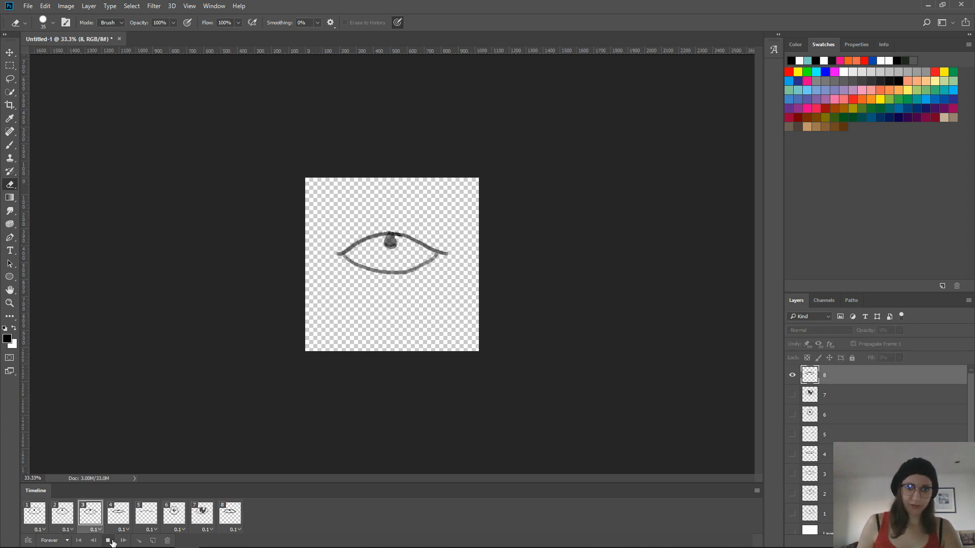
pyautogui.press('space')
# Generate a flattened sprite sheet with the Sprite Sheet Generator script, using a 4096 × 4096 atlas and Frame Animation as source
pyautogui.click(21, 5)
pyautogui.moveTo(112, 238)
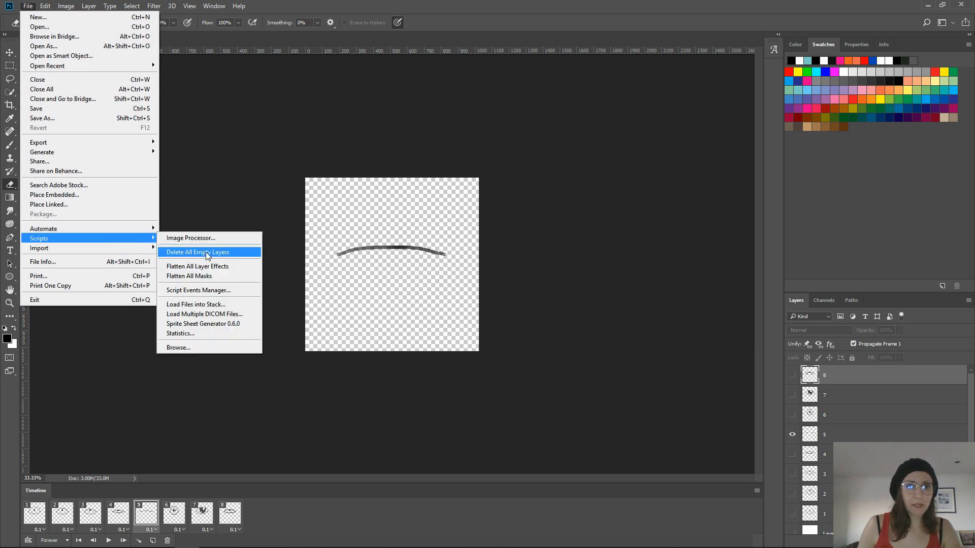
pyautogui.click(205, 323)
pyautogui.click(467, 215)
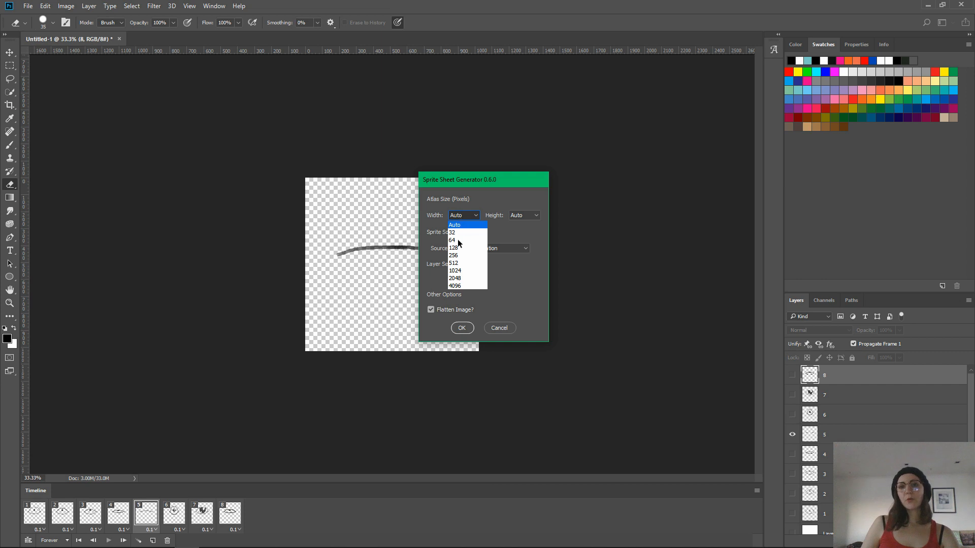
pyautogui.click(467, 287)
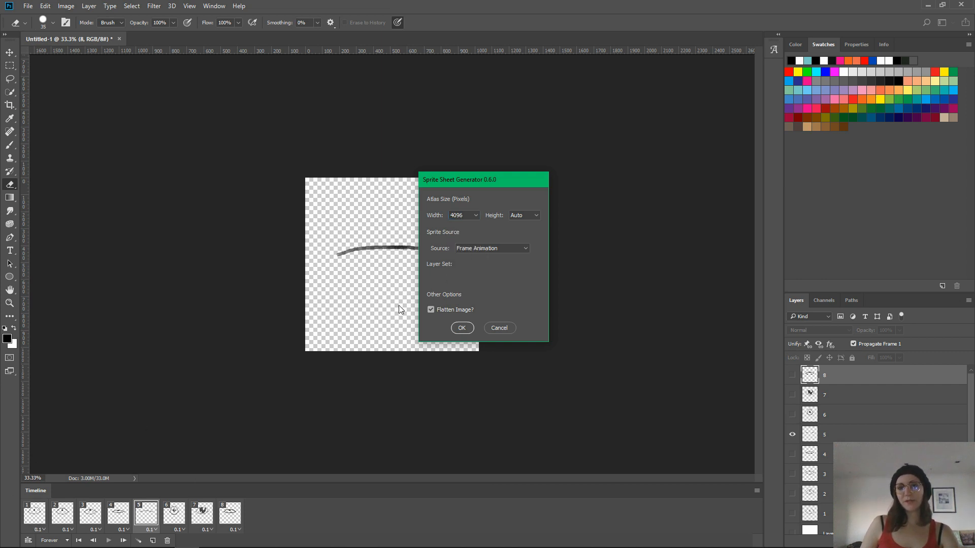
pyautogui.click(533, 217)
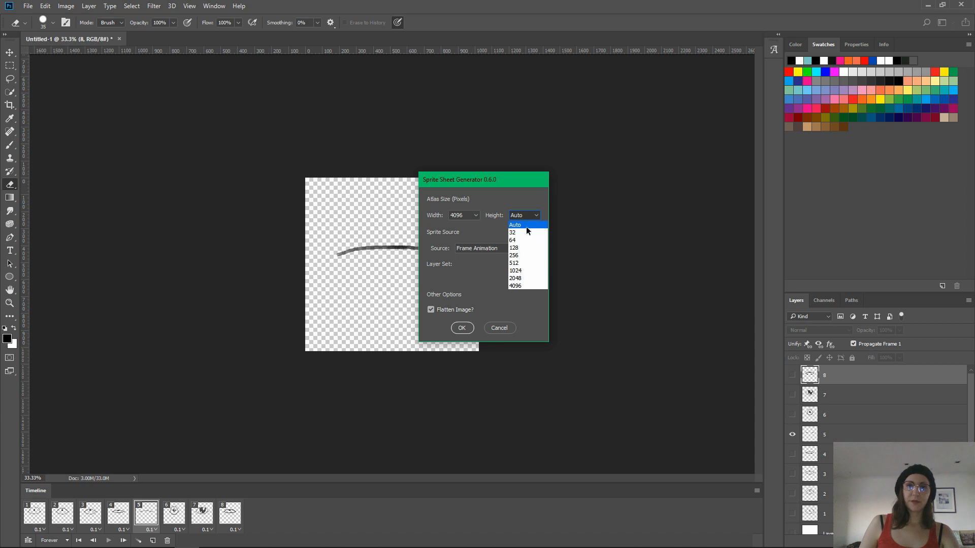
pyautogui.click(528, 285)
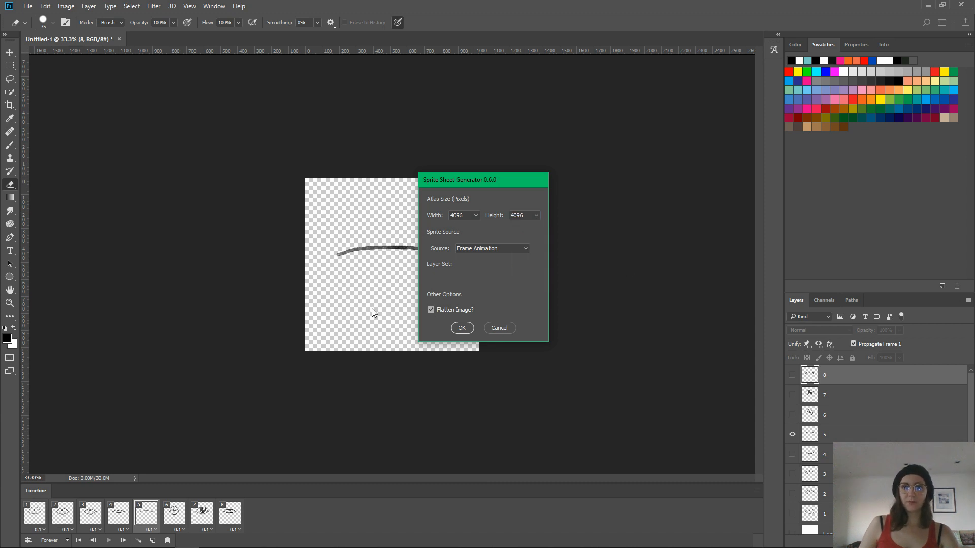
pyautogui.click(462, 328)
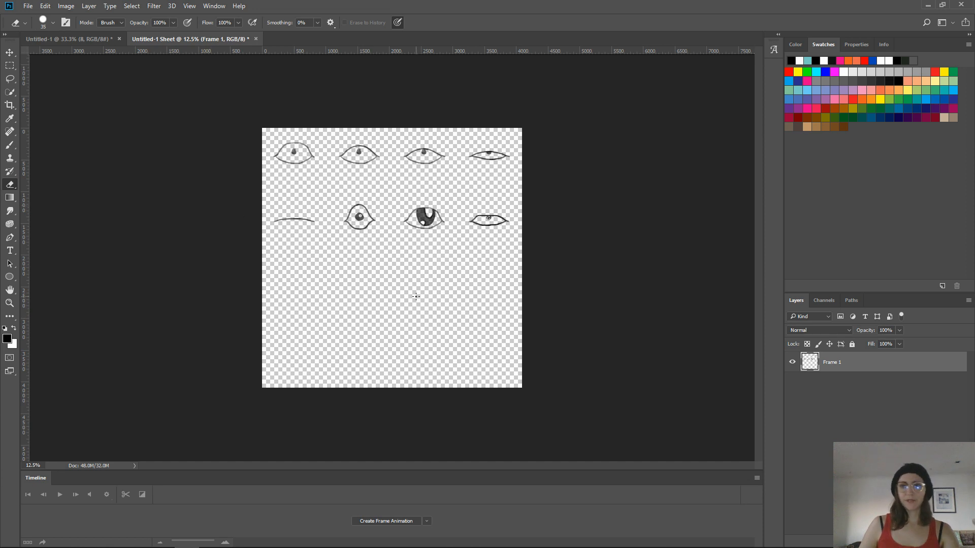
# Add a new layer beneath the Frame 1 line art and fill it with light blue
pyautogui.hotkey('ctrl', '+')
pyautogui.hotkey('ctrl', '+')
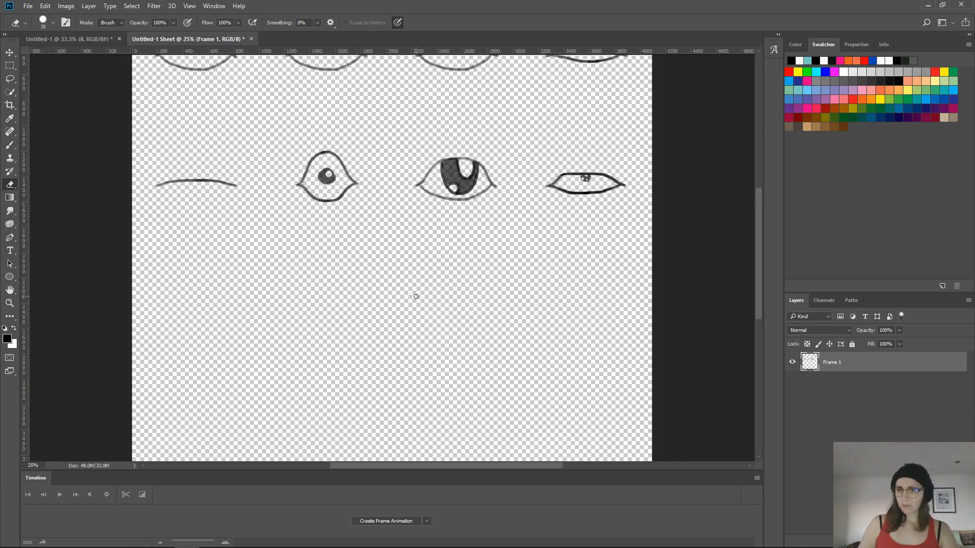
pyautogui.hotkey('ctrl', 'shift', 'alt', 'n')
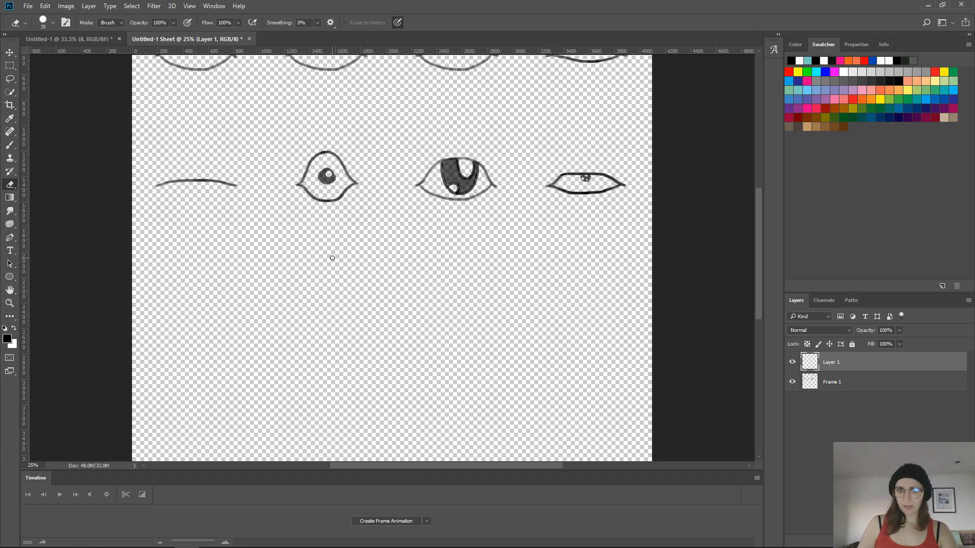
pyautogui.hotkey('ctrl', '+')
pyautogui.moveTo(415, 280); pyautogui.dragTo(498, 467)
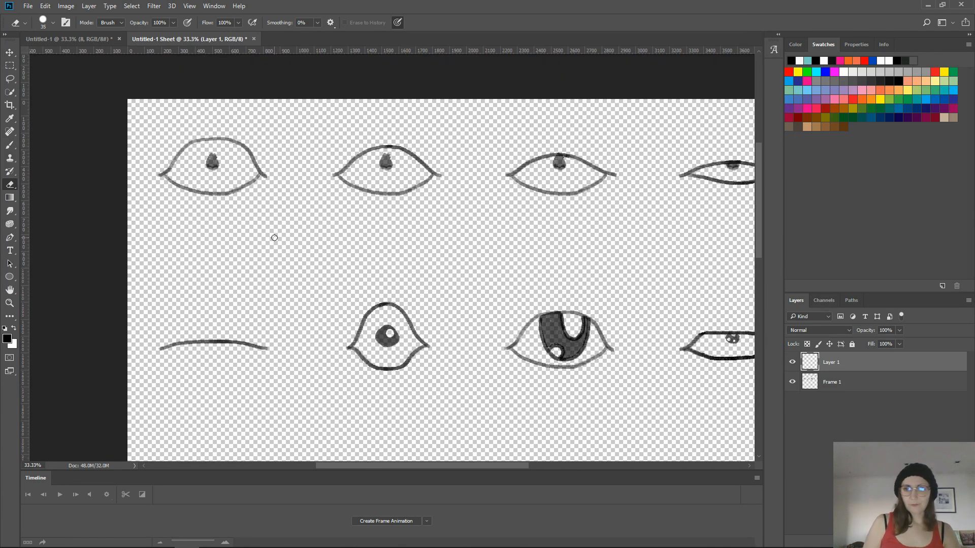
pyautogui.moveTo(858, 362); pyautogui.dragTo(860, 401)
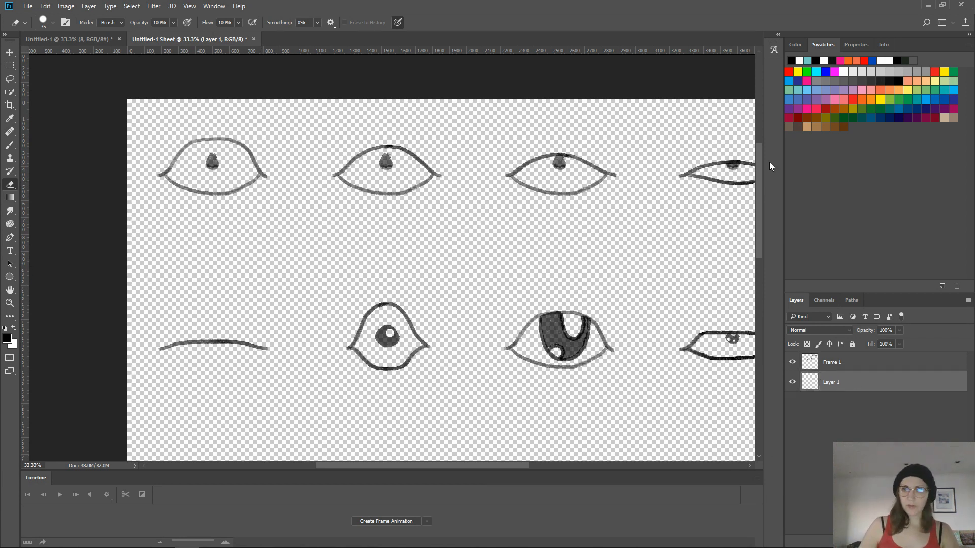
pyautogui.click(806, 92)
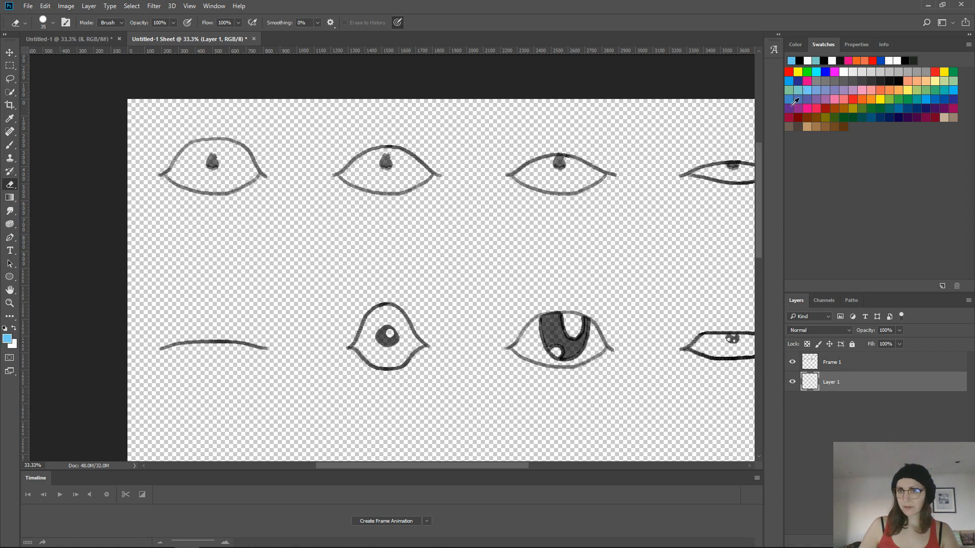
pyautogui.hotkey('alt', 'BackSpace')
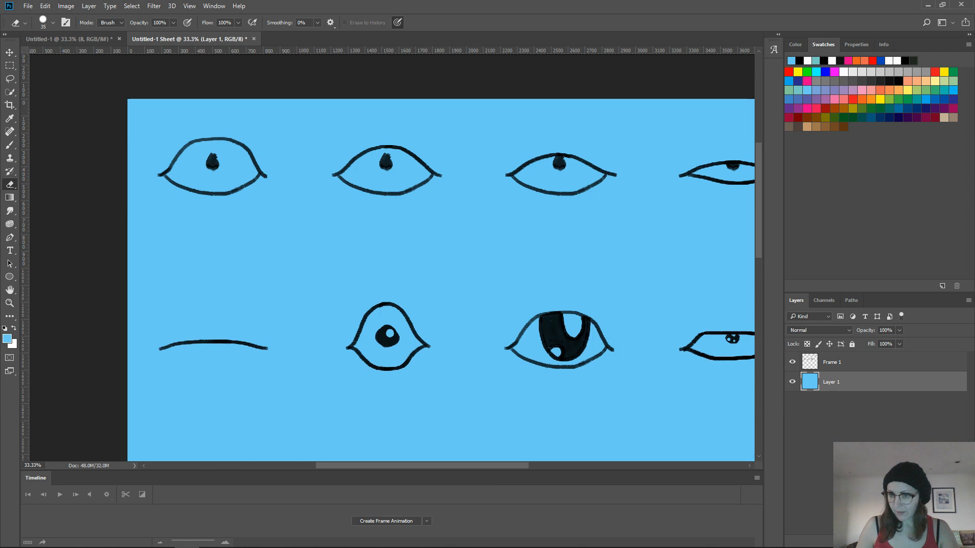
# Add a layer between the blue background and the line art, and paint the first two eyes of the upper row white inside
pyautogui.hotkey('ctrl', 'shift', 'alt', 'n')
pyautogui.press('b')
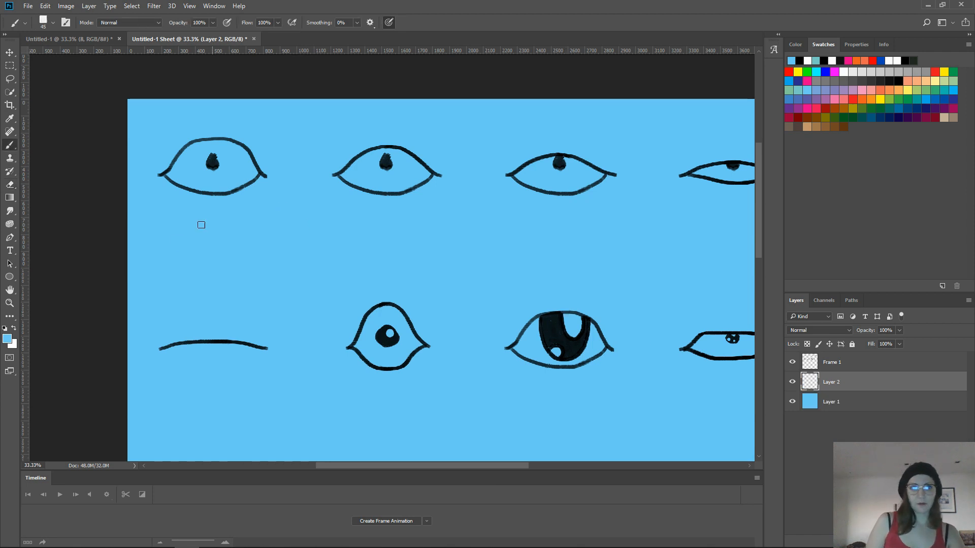
pyautogui.press('x')
pyautogui.moveTo(279, 229); pyautogui.dragTo(413, 276)
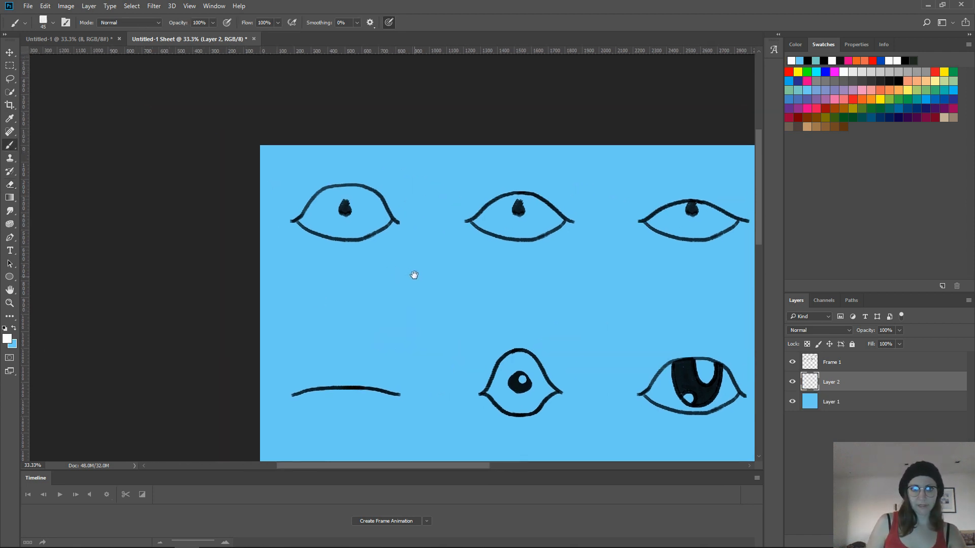
pyautogui.hotkey('ctrl', '+')
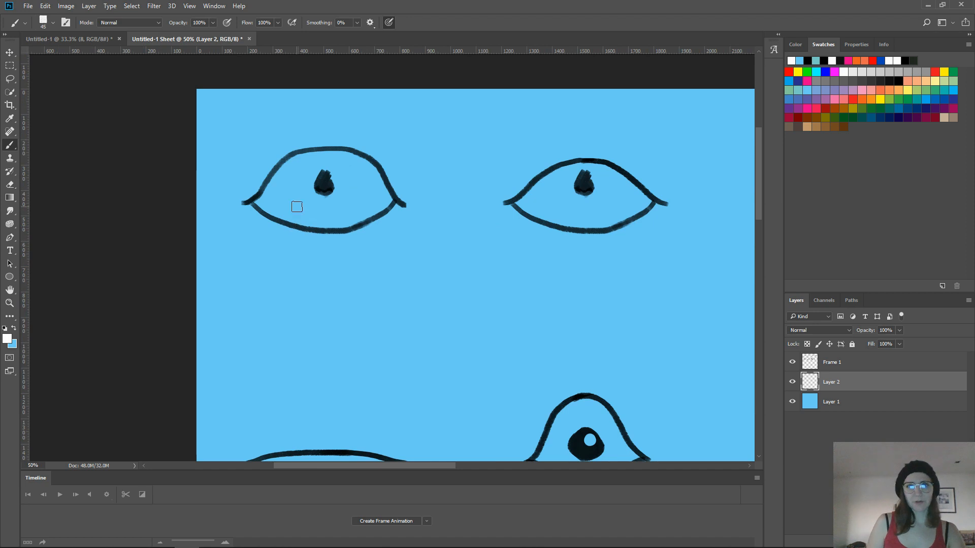
pyautogui.moveTo(313, 187)
pyautogui.mouseDown()
pyautogui.moveTo(286, 185)
pyautogui.moveTo(259, 203)
pyautogui.moveTo(333, 225)
pyautogui.moveTo(384, 201)
pyautogui.moveTo(370, 166)
pyautogui.moveTo(341, 154)
pyautogui.moveTo(284, 167)
pyautogui.moveTo(282, 196)
pyautogui.moveTo(333, 216)
pyautogui.moveTo(369, 197)
pyautogui.moveTo(360, 170)
pyautogui.moveTo(350, 183)
pyautogui.moveTo(337, 164)
pyautogui.moveTo(299, 174)
pyautogui.moveTo(355, 199)
pyautogui.moveTo(347, 222)
pyautogui.moveTo(357, 219)
pyautogui.mouseUp()
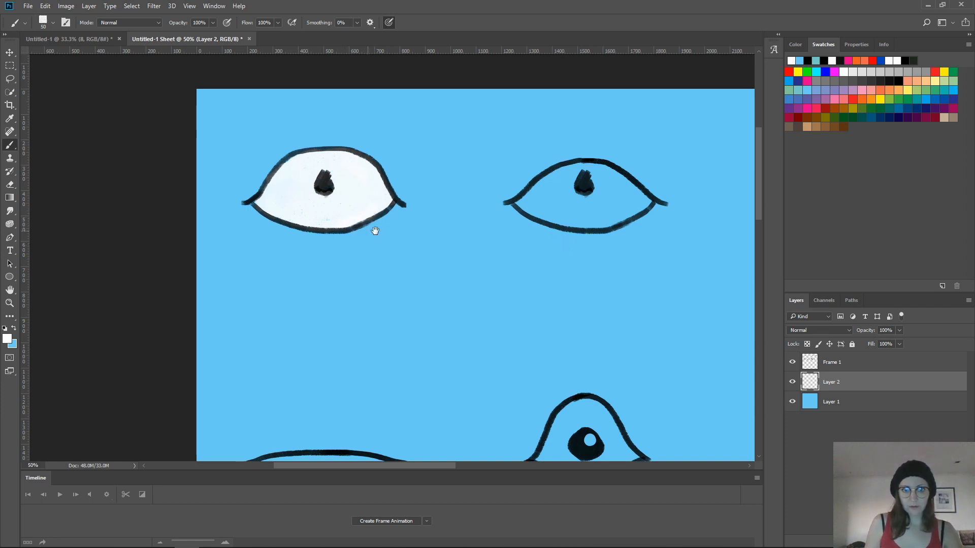
pyautogui.moveTo(524, 240); pyautogui.dragTo(294, 279)
pyautogui.moveTo(341, 223)
pyautogui.mouseDown()
pyautogui.moveTo(290, 241)
pyautogui.moveTo(358, 264)
pyautogui.moveTo(412, 247)
pyautogui.moveTo(399, 225)
pyautogui.moveTo(356, 204)
pyautogui.moveTo(313, 224)
pyautogui.moveTo(321, 246)
pyautogui.moveTo(350, 248)
pyautogui.moveTo(385, 246)
pyautogui.moveTo(361, 222)
pyautogui.moveTo(387, 225)
pyautogui.mouseUp()
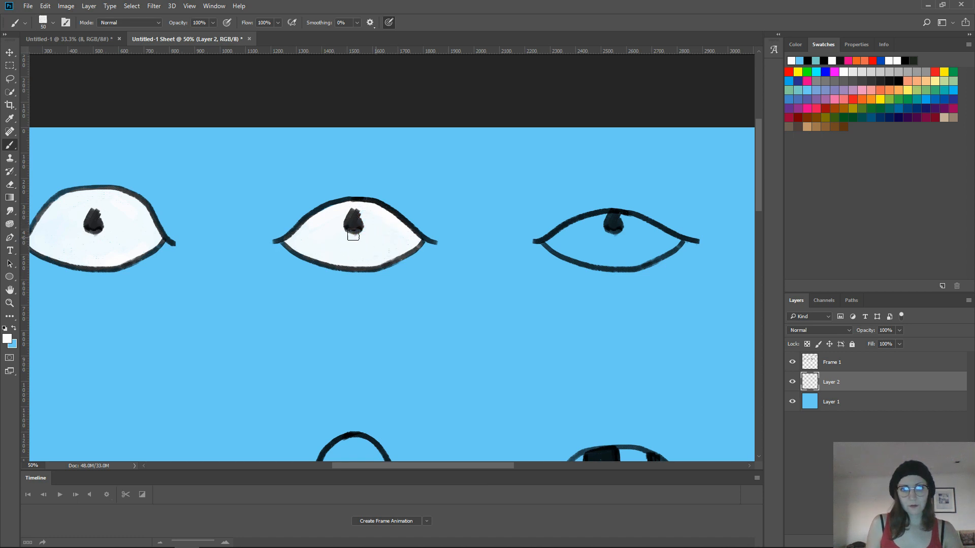
# Paint the third and fourth eyes of the upper row white inside, erasing paint that spills over the third eye's outline
pyautogui.moveTo(525, 245)
pyautogui.mouseDown()
pyautogui.moveTo(287, 259)
pyautogui.moveTo(375, 274)
pyautogui.moveTo(429, 258)
pyautogui.moveTo(426, 246)
pyautogui.moveTo(383, 228)
pyautogui.moveTo(322, 249)
pyautogui.moveTo(383, 236)
pyautogui.mouseUp()
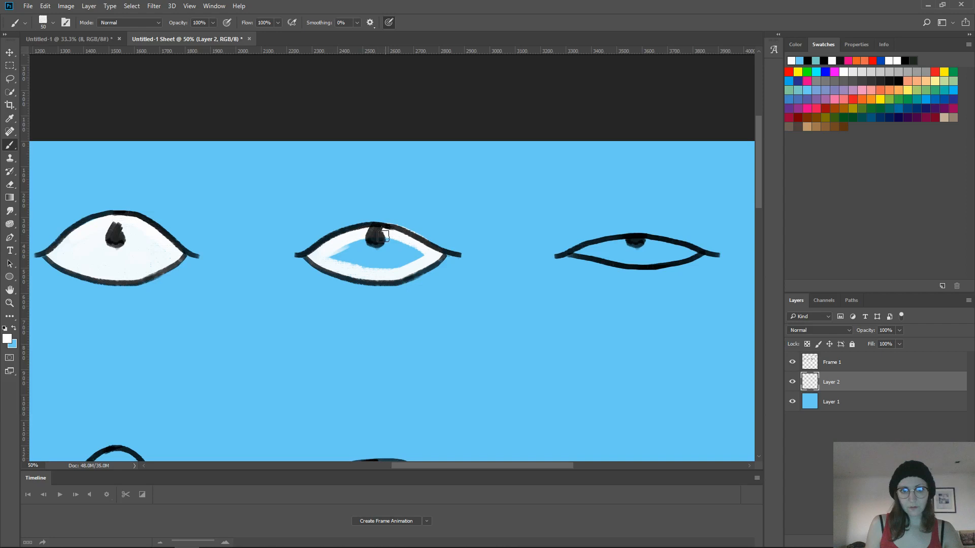
pyautogui.press('e')
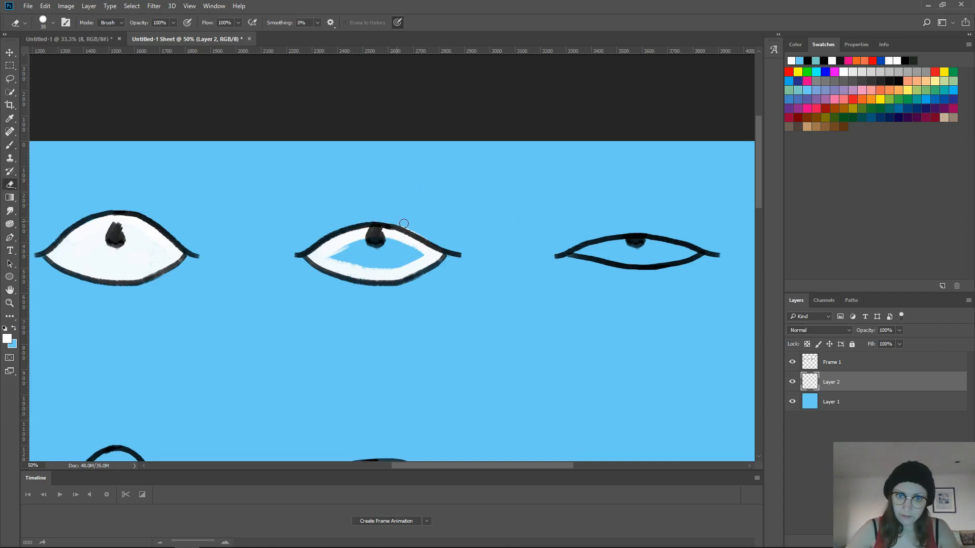
pyautogui.press('b')
pyautogui.moveTo(348, 259)
pyautogui.mouseDown()
pyautogui.moveTo(342, 250)
pyautogui.moveTo(359, 251)
pyautogui.moveTo(344, 259)
pyautogui.moveTo(379, 269)
pyautogui.moveTo(421, 258)
pyautogui.mouseUp()
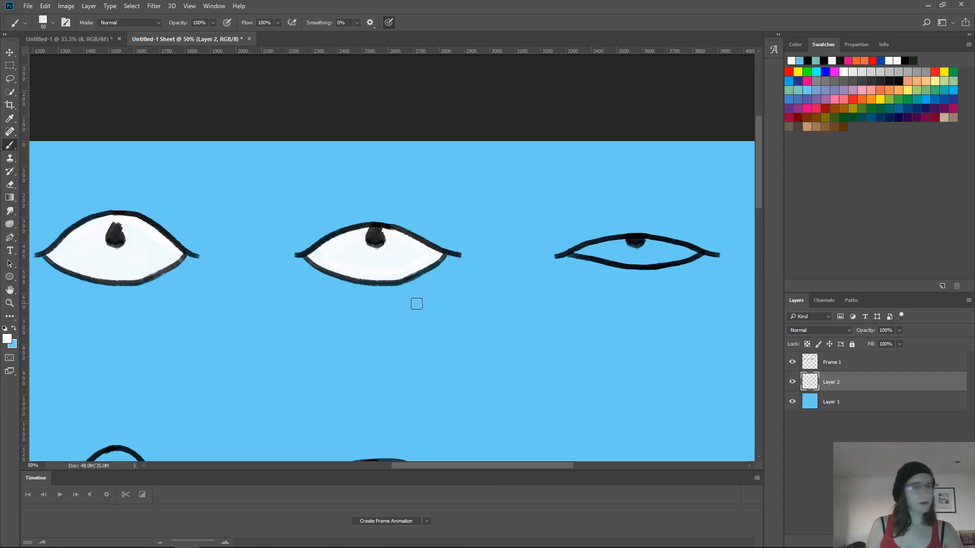
pyautogui.moveTo(455, 318); pyautogui.dragTo(331, 322)
pyautogui.moveTo(499, 249)
pyautogui.mouseDown()
pyautogui.moveTo(475, 255)
pyautogui.moveTo(570, 257)
pyautogui.moveTo(490, 247)
pyautogui.mouseUp()
# Paint the tall, wide-open eye in the lower row white inside, erasing paint that spills past its outline
pyautogui.moveTo(508, 299); pyautogui.dragTo(800, 182)
pyautogui.moveTo(594, 258); pyautogui.dragTo(352, 283)
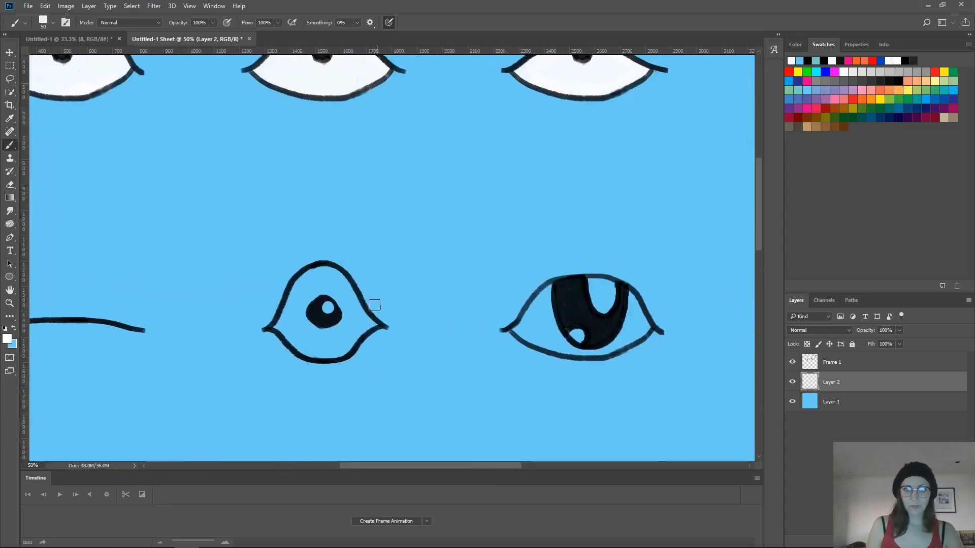
pyautogui.moveTo(278, 326)
pyautogui.mouseDown()
pyautogui.moveTo(293, 313)
pyautogui.moveTo(298, 345)
pyautogui.moveTo(311, 352)
pyautogui.moveTo(335, 356)
pyautogui.moveTo(346, 344)
pyautogui.mouseUp()
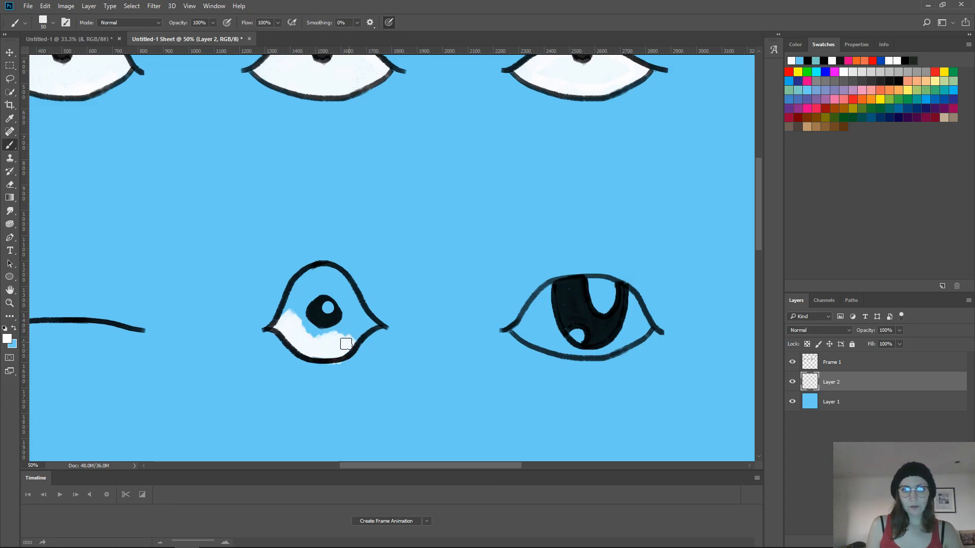
pyautogui.press('e')
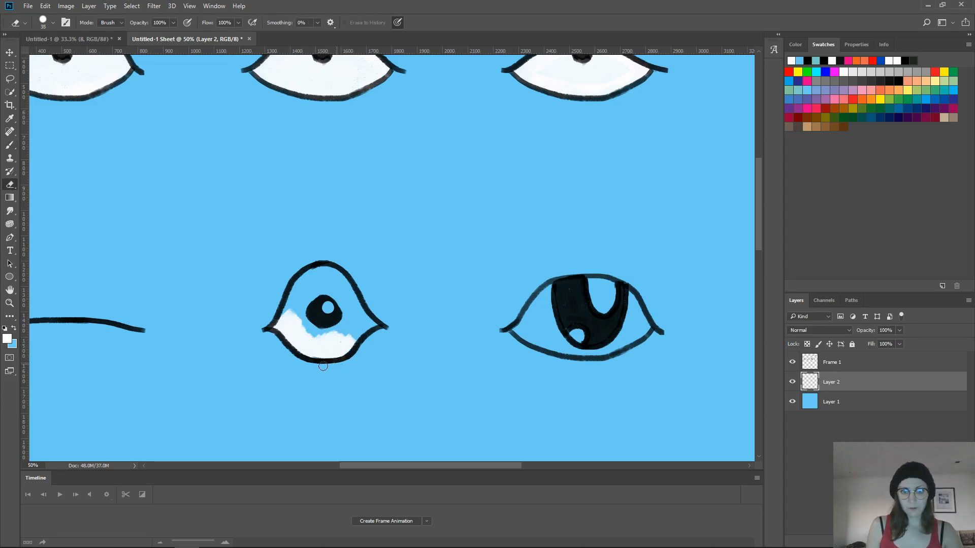
pyautogui.press('b')
pyautogui.moveTo(314, 294)
pyautogui.mouseDown()
pyautogui.moveTo(289, 311)
pyautogui.moveTo(300, 285)
pyautogui.moveTo(322, 273)
pyautogui.moveTo(343, 283)
pyautogui.moveTo(318, 277)
pyautogui.moveTo(330, 294)
pyautogui.moveTo(315, 336)
pyautogui.moveTo(334, 329)
pyautogui.moveTo(342, 297)
pyautogui.moveTo(353, 314)
pyautogui.moveTo(336, 333)
pyautogui.mouseUp()
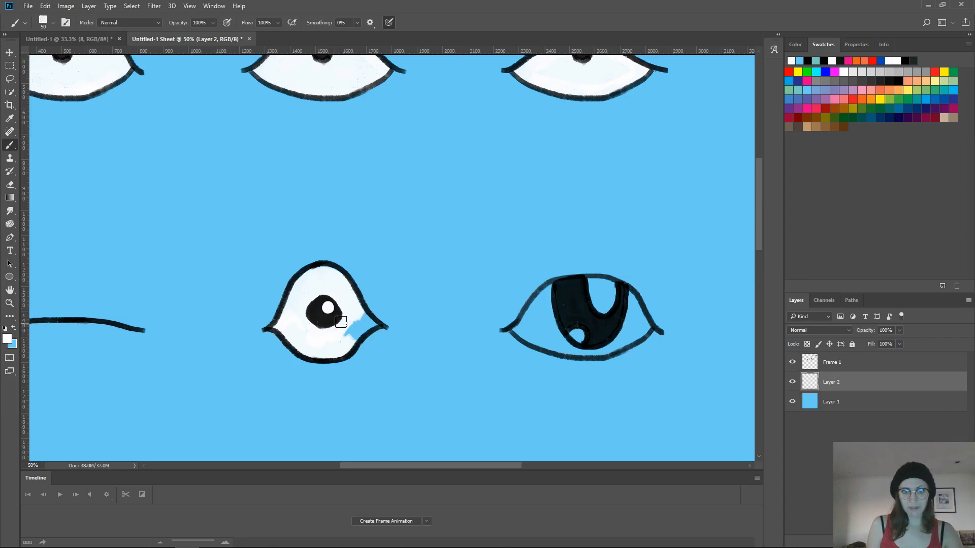
pyautogui.moveTo(356, 331); pyautogui.dragTo(358, 315)
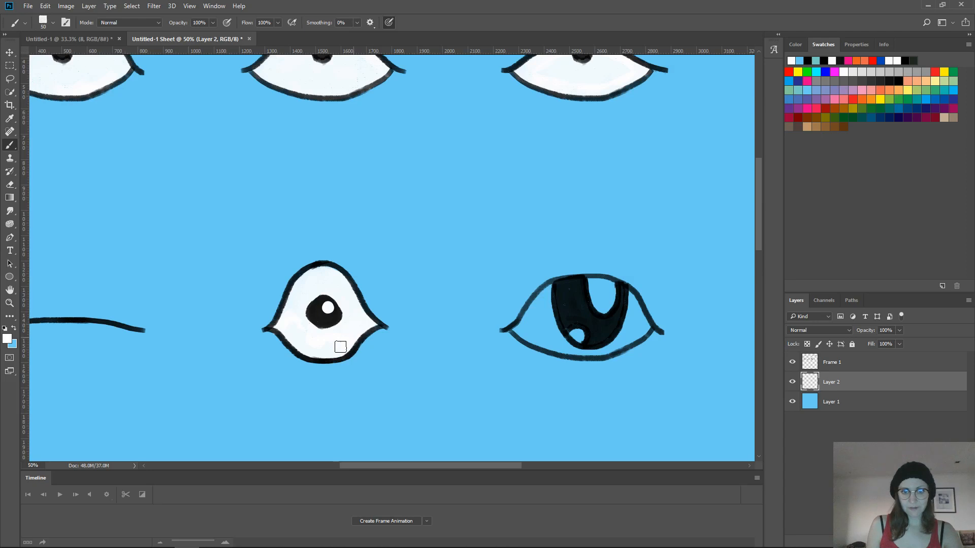
# Paint the large-pupil eye and the half-closed last eye of the lower row white inside, including their pupil highlights
pyautogui.moveTo(496, 356); pyautogui.dragTo(289, 341)
pyautogui.moveTo(339, 284)
pyautogui.mouseDown()
pyautogui.moveTo(315, 317)
pyautogui.moveTo(340, 304)
pyautogui.moveTo(336, 332)
pyautogui.moveTo(409, 335)
pyautogui.moveTo(358, 339)
pyautogui.moveTo(433, 320)
pyautogui.moveTo(405, 339)
pyautogui.mouseUp()
pyautogui.moveTo(436, 308)
pyautogui.mouseDown()
pyautogui.moveTo(426, 288)
pyautogui.moveTo(423, 306)
pyautogui.mouseUp()
pyautogui.moveTo(354, 328)
pyautogui.mouseDown()
pyautogui.moveTo(389, 311)
pyautogui.moveTo(394, 279)
pyautogui.mouseUp()
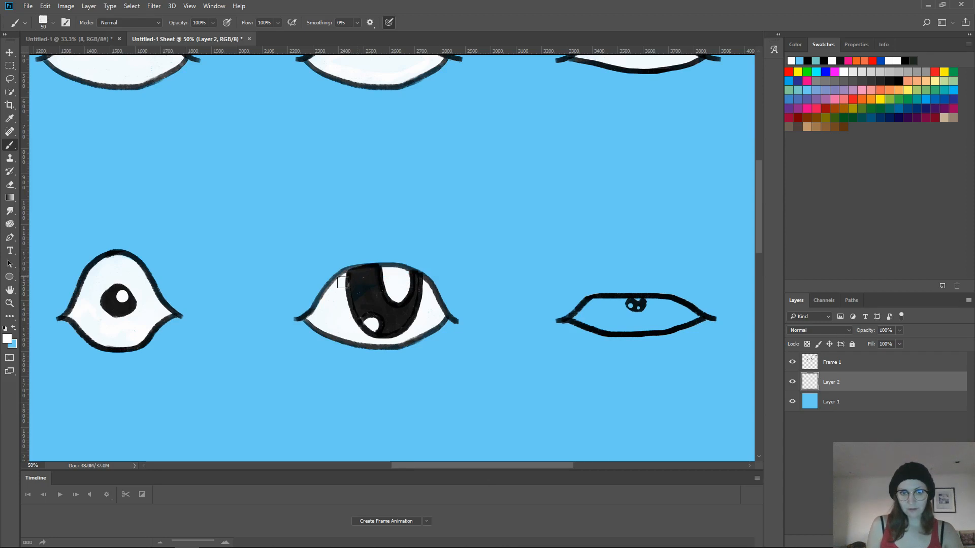
pyautogui.hscroll(5, 366, 295)
pyautogui.moveTo(383, 288)
pyautogui.mouseDown()
pyautogui.moveTo(358, 304)
pyautogui.moveTo(475, 308)
pyautogui.moveTo(441, 292)
pyautogui.moveTo(375, 293)
pyautogui.moveTo(405, 303)
pyautogui.mouseUp()
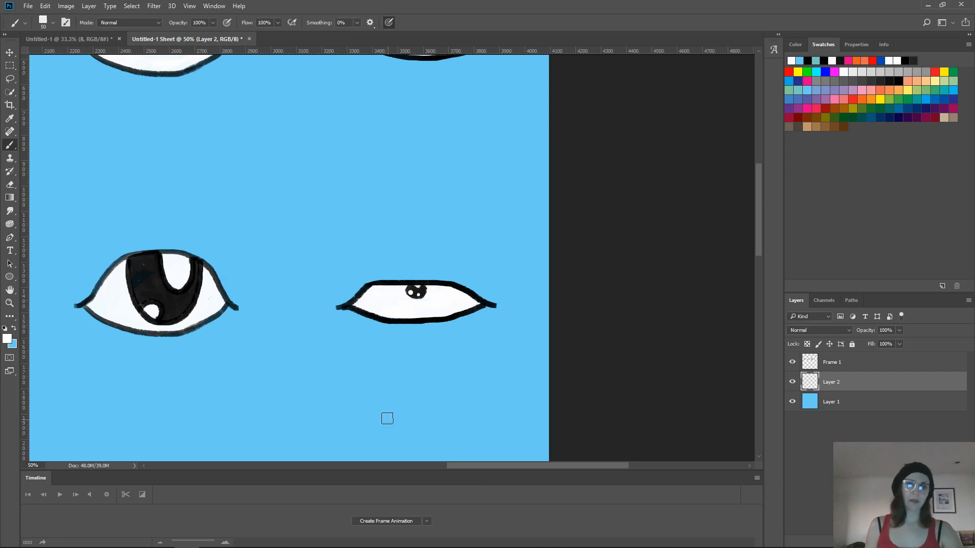
pyautogui.moveTo(275, 299); pyautogui.dragTo(612, 297)
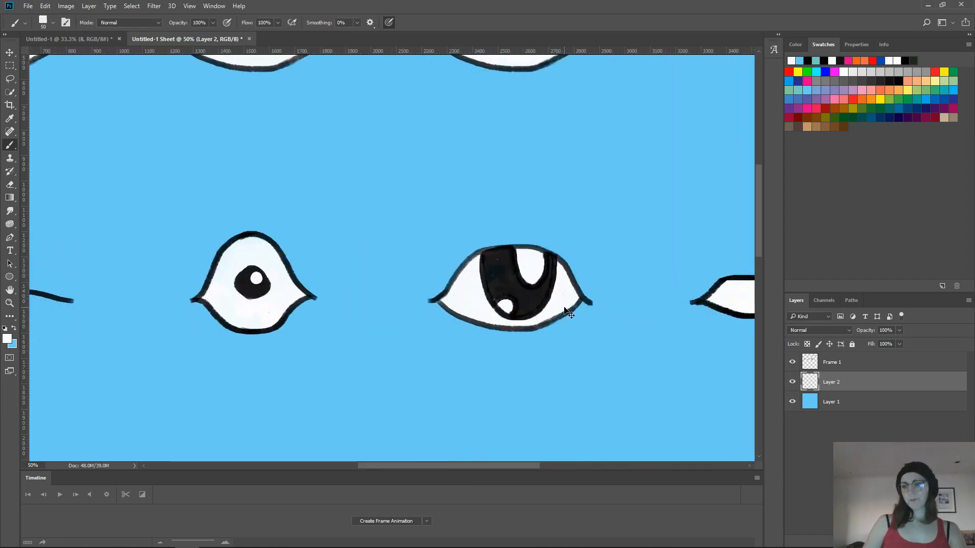
pyautogui.hotkey('ctrl', '-')
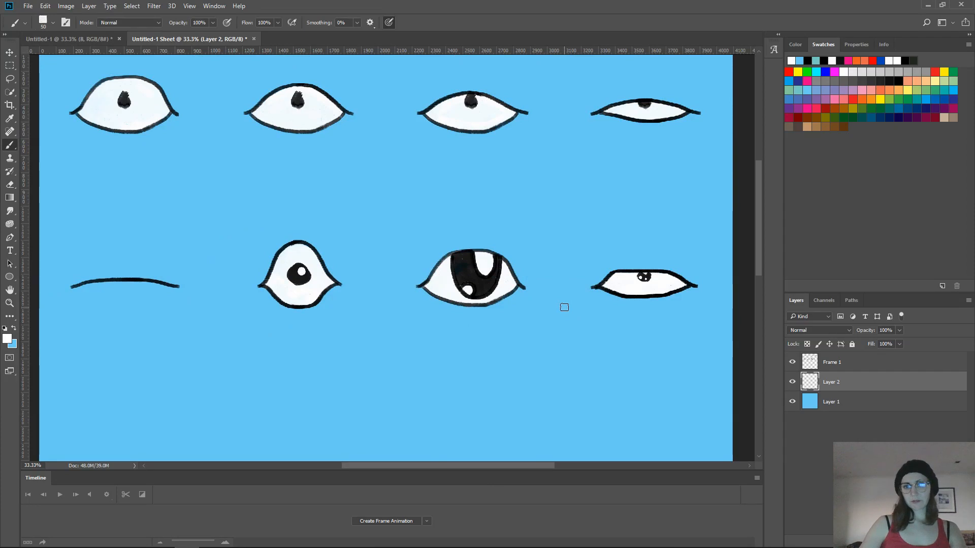
# Hide the blue background layer and darken the large pupil in the lower row with black on the Frame 1 layer
pyautogui.moveTo(500, 292); pyautogui.dragTo(526, 246)
pyautogui.hotkey('ctrl', '-')
pyautogui.hotkey('ctrl', '-')
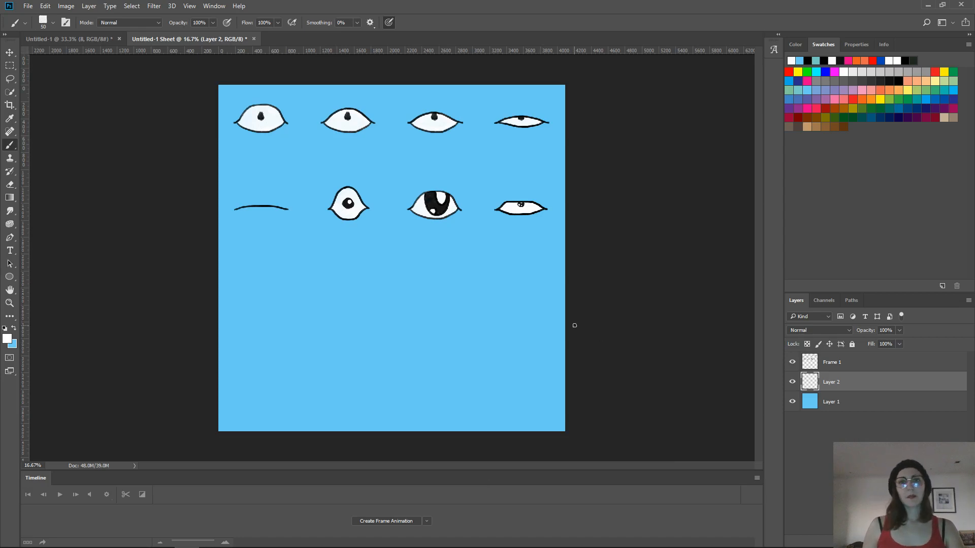
pyautogui.click(792, 402)
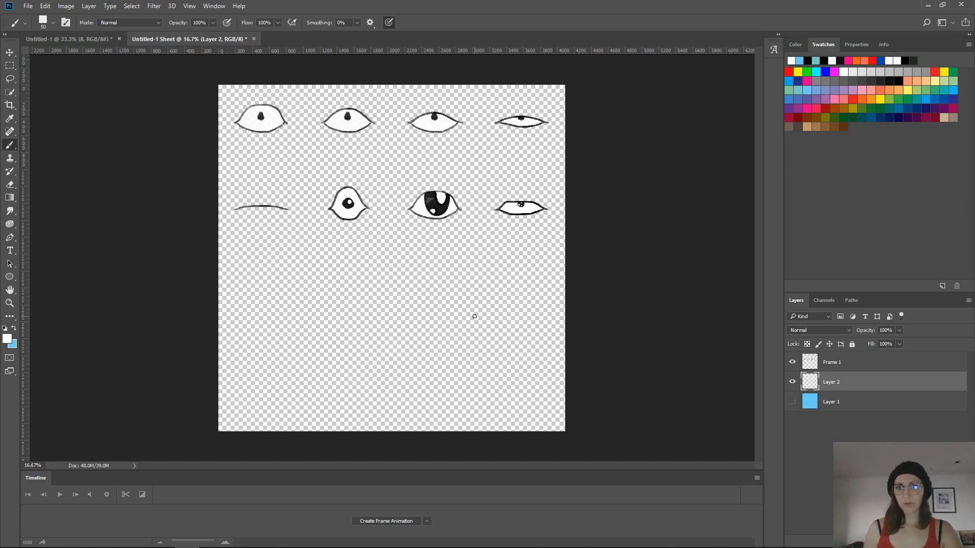
pyautogui.click(5, 329)
pyautogui.click(828, 369)
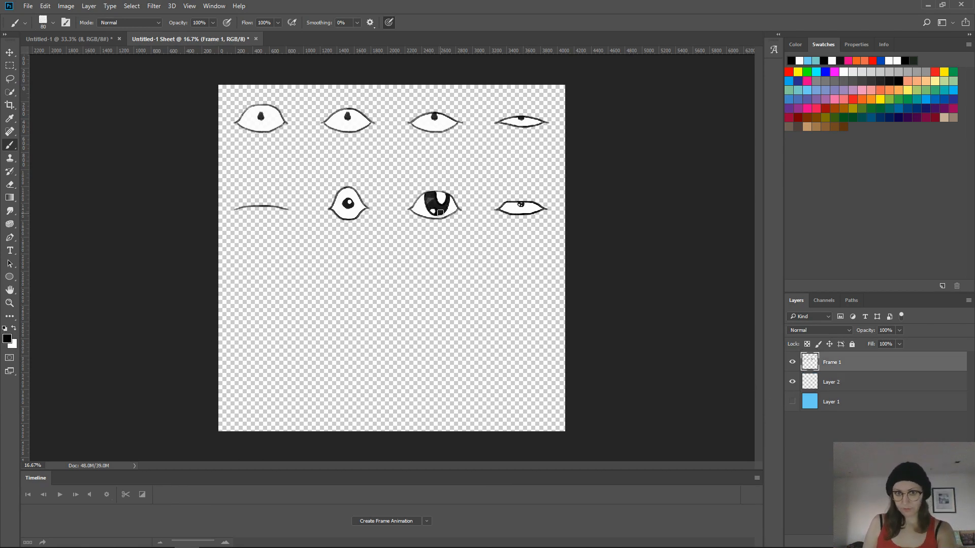
pyautogui.press('[')
pyautogui.press('[')
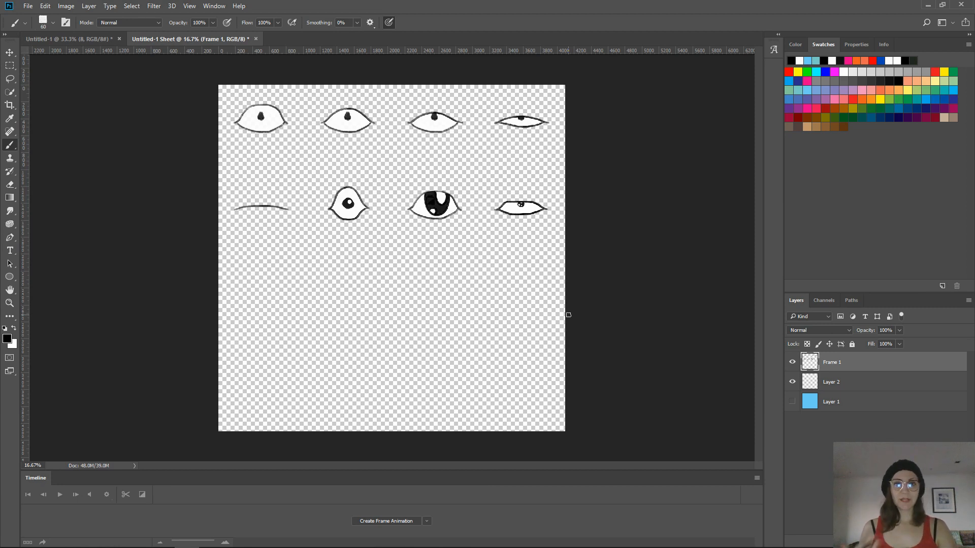
# Save the sheet as a TIFF named eye_test_02_diff in the Photoshop Projects folder
pyautogui.hotkey('ctrl', 'shift', 's')
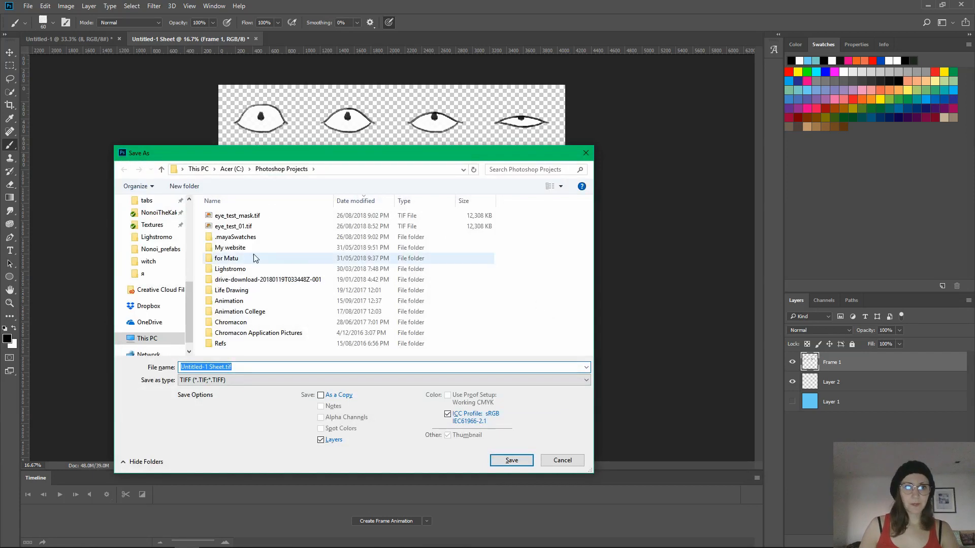
pyautogui.scroll(5, 172, 299)
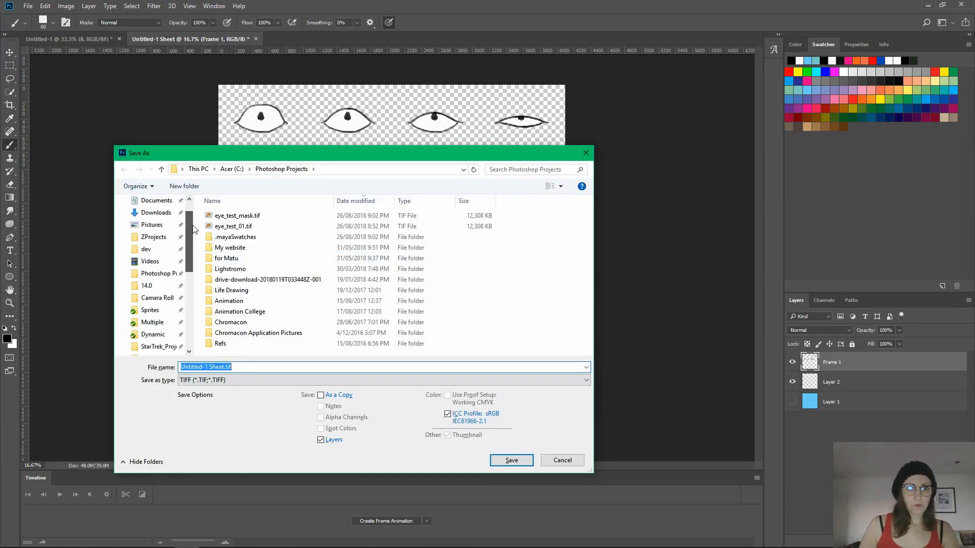
pyautogui.click(157, 288)
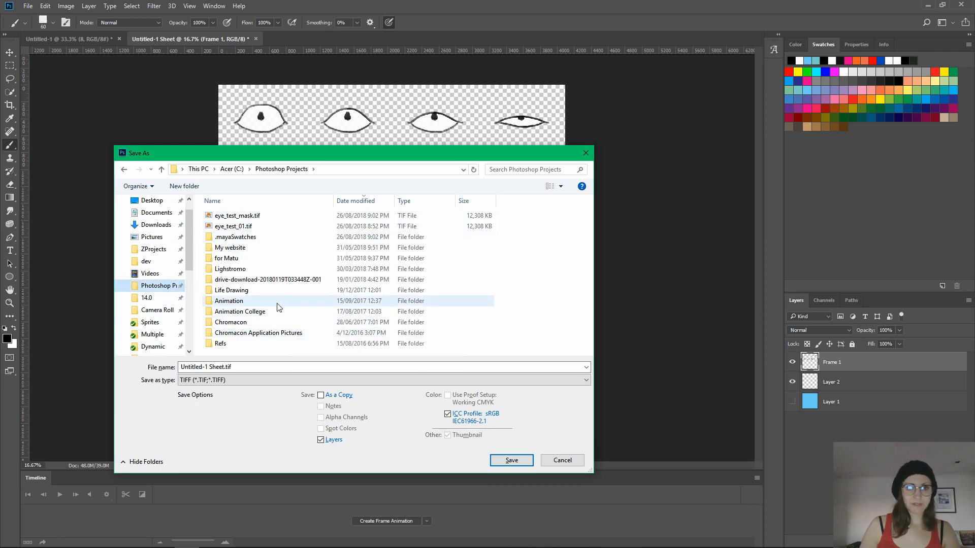
pyautogui.click(217, 381)
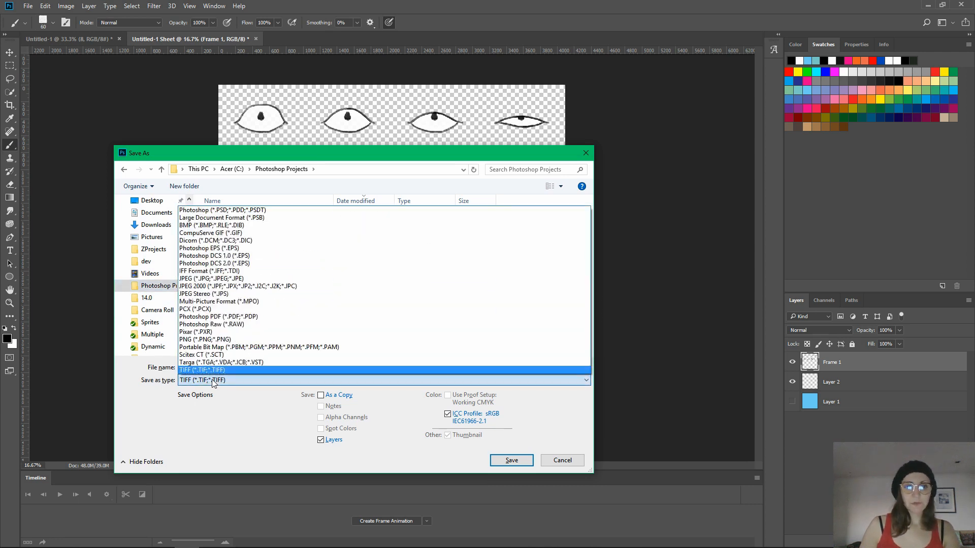
pyautogui.click(218, 370)
pyautogui.click(260, 370)
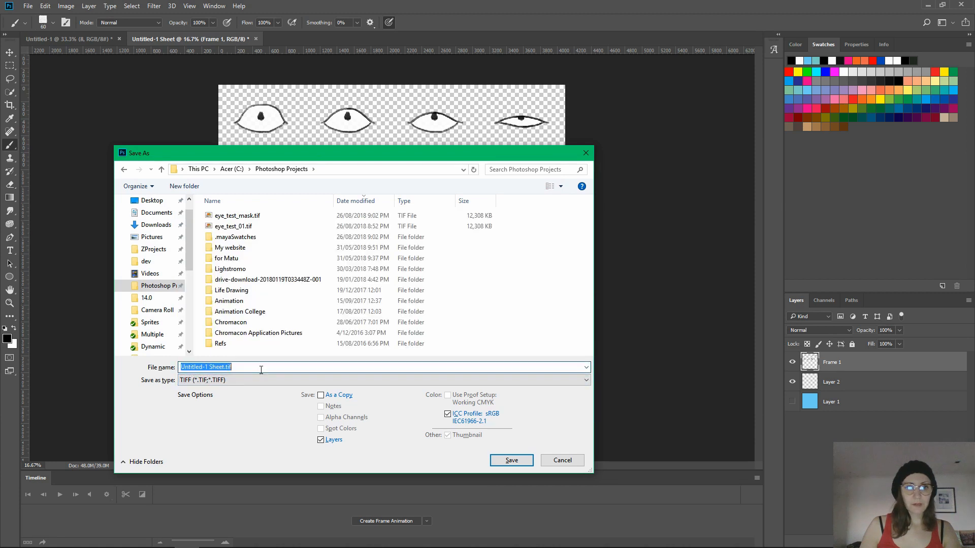
pyautogui.write('eye')
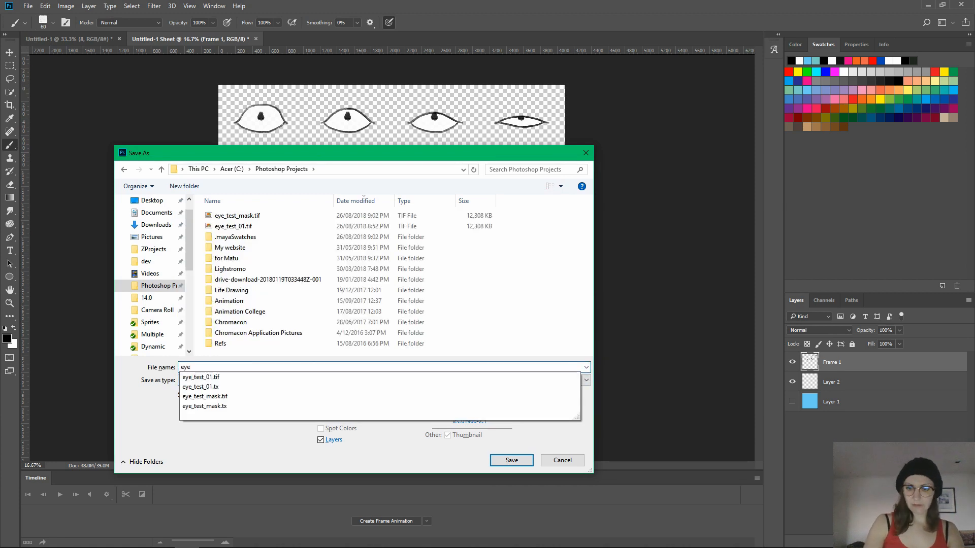
pyautogui.write('_test_02')
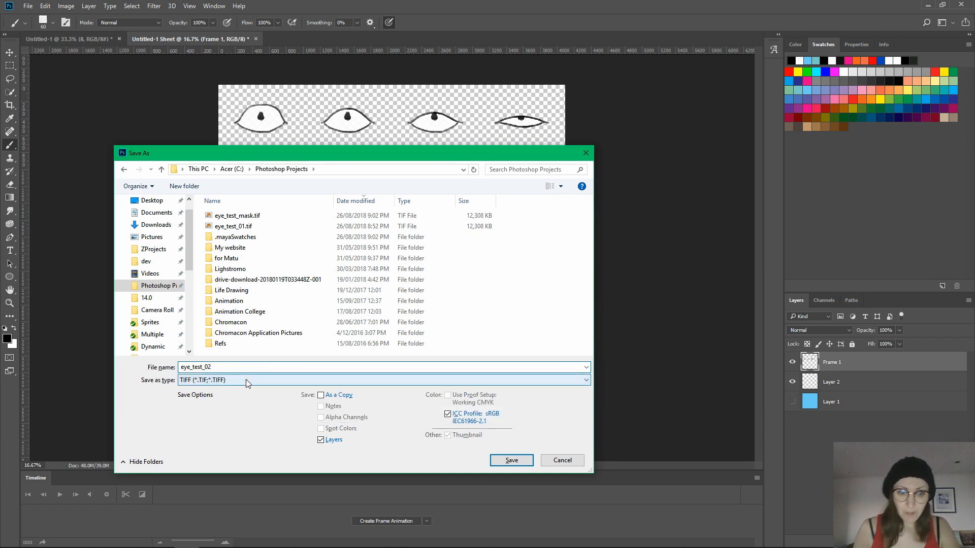
pyautogui.write('_diff')
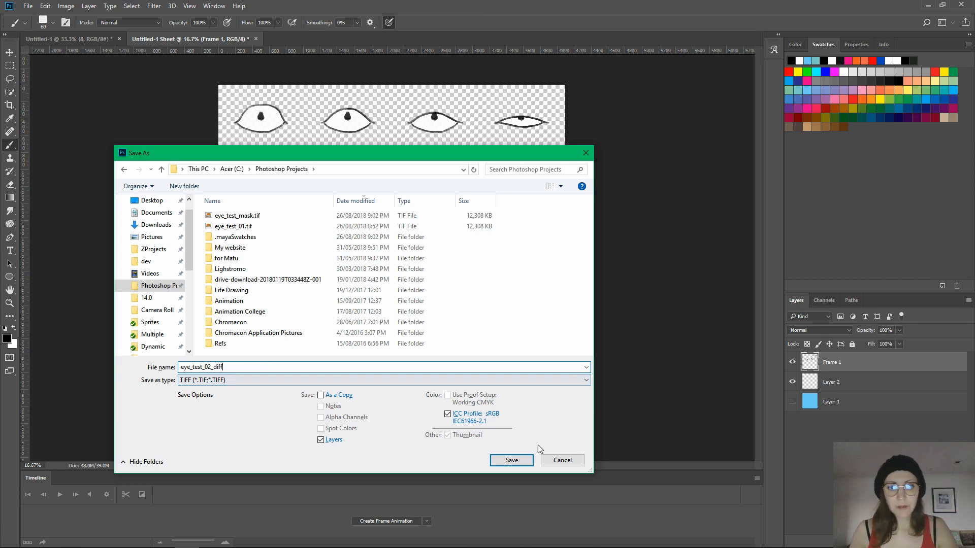
pyautogui.click(519, 460)
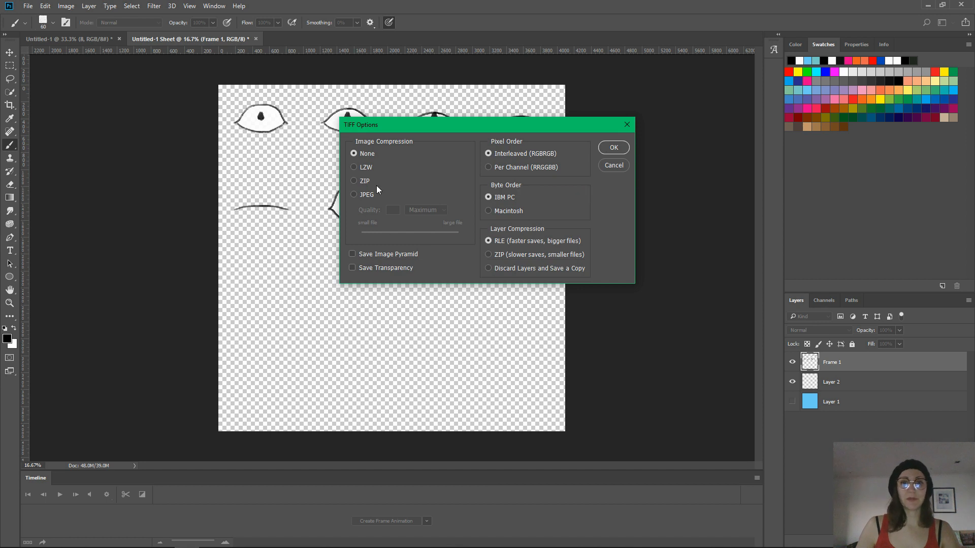
# Set the TIFF options to save transparency and to discard layers and save a copy, with no image compression
pyautogui.click(358, 268)
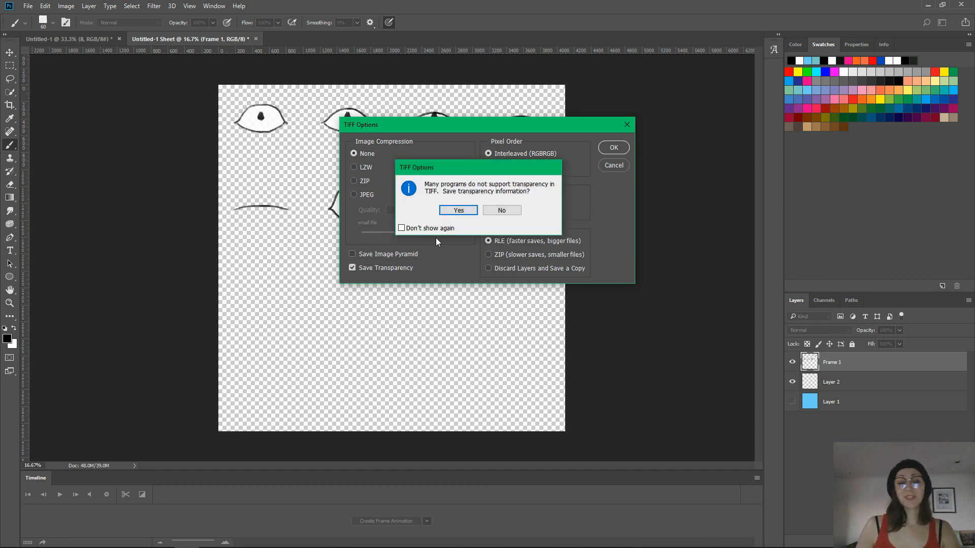
pyautogui.click(446, 211)
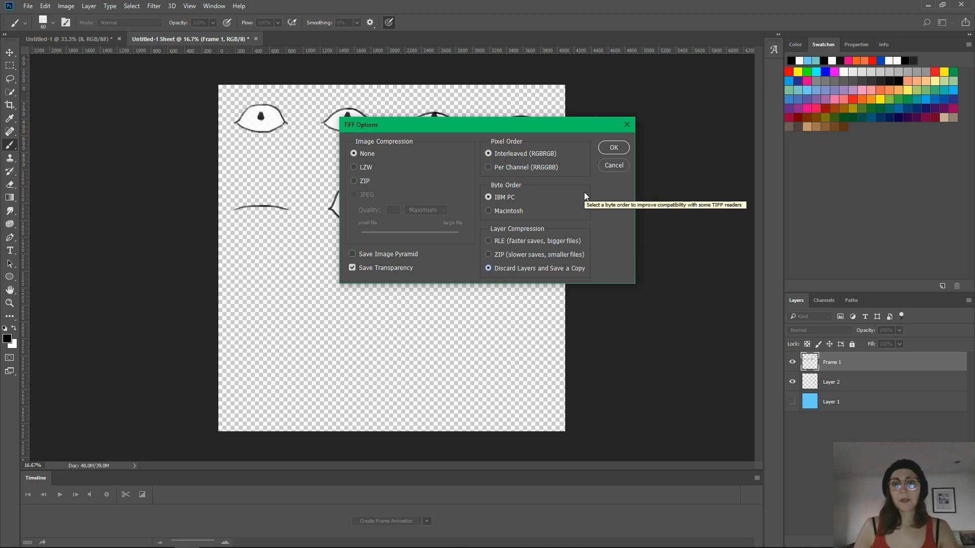
pyautogui.click(611, 150)
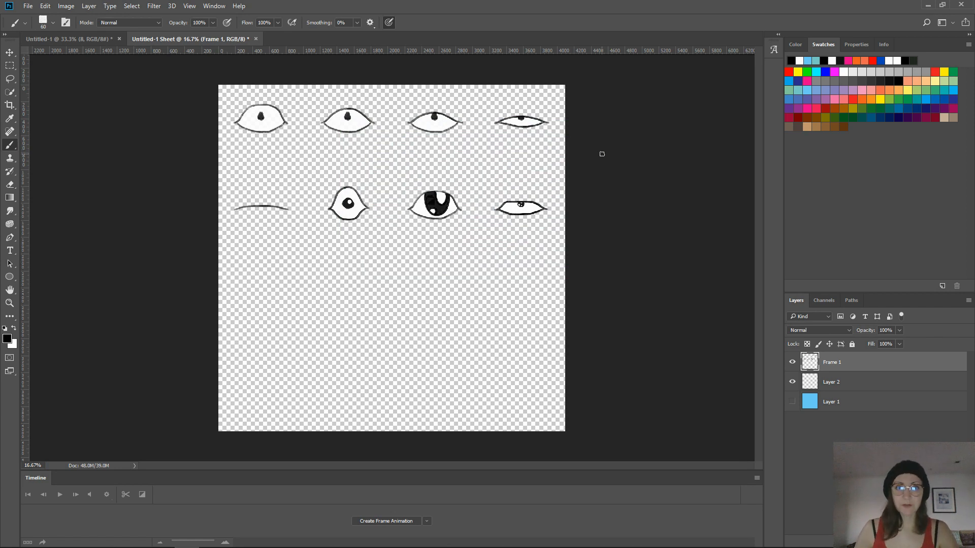
# Merge the Frame 1 line art down into the white paint layer beneath it
pyautogui.click(848, 387)
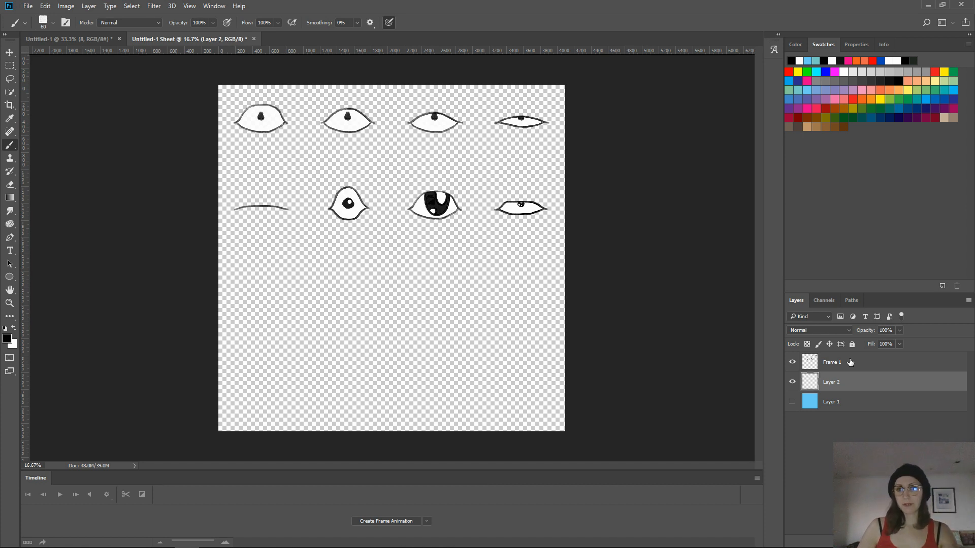
pyautogui.click(792, 381)
pyautogui.click(792, 381)
pyautogui.click(833, 364)
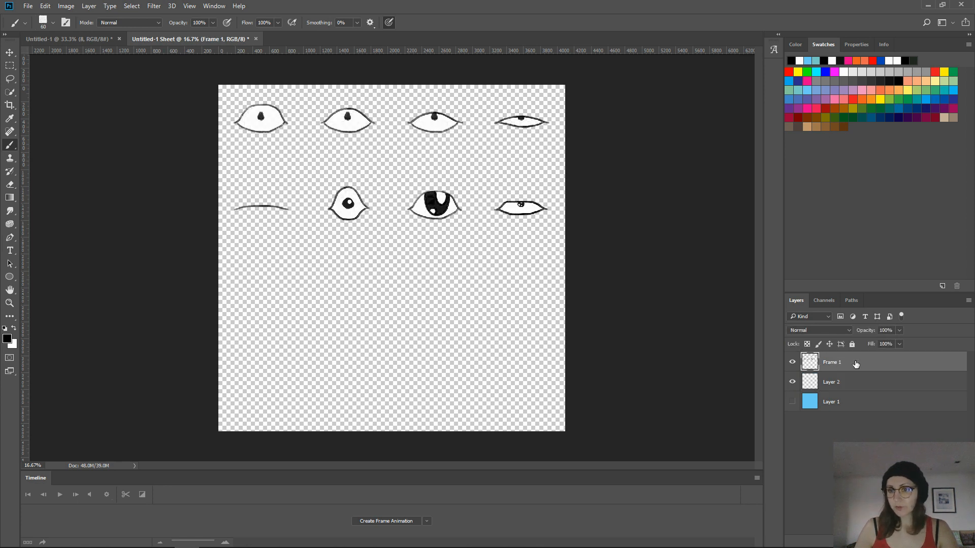
pyautogui.rightClick(854, 365)
pyautogui.click(776, 388)
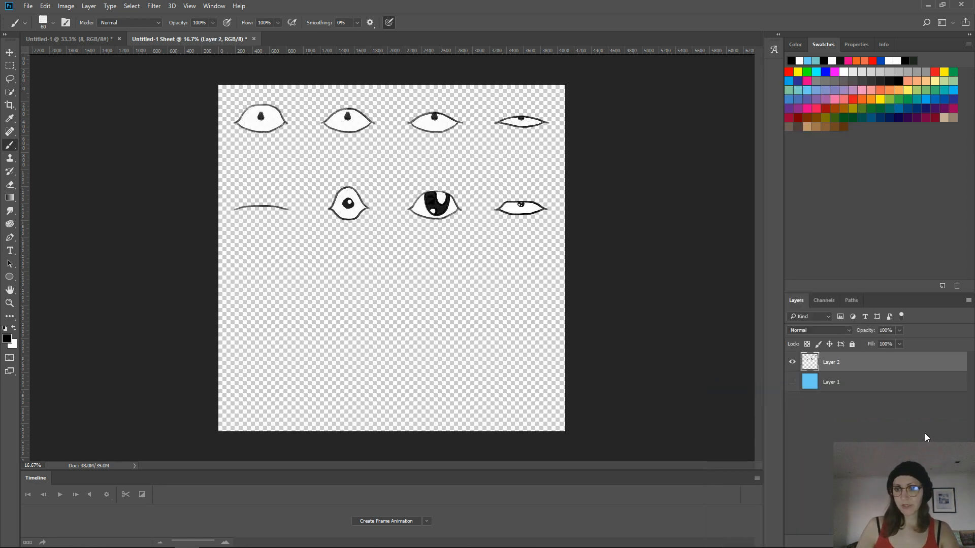
# Add a layer between the merged eyes and the hidden blue background, and fill it with black
pyautogui.click(857, 380)
pyautogui.click(942, 541)
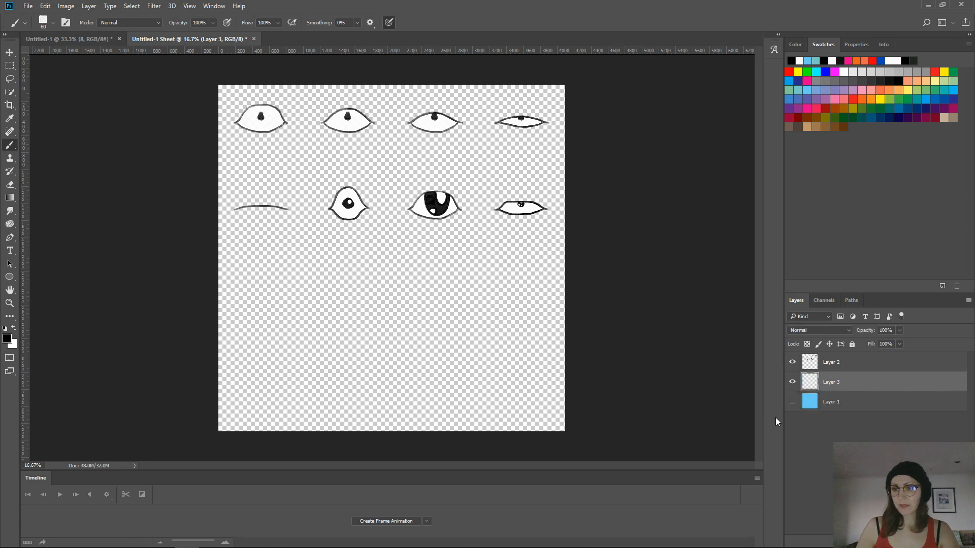
pyautogui.click(4, 329)
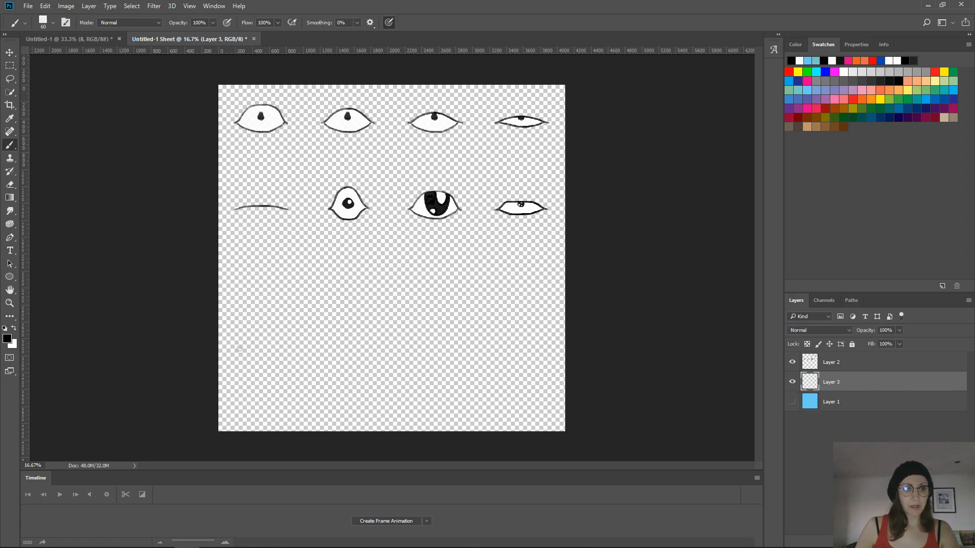
pyautogui.hotkey('alt', 'BackSpace')
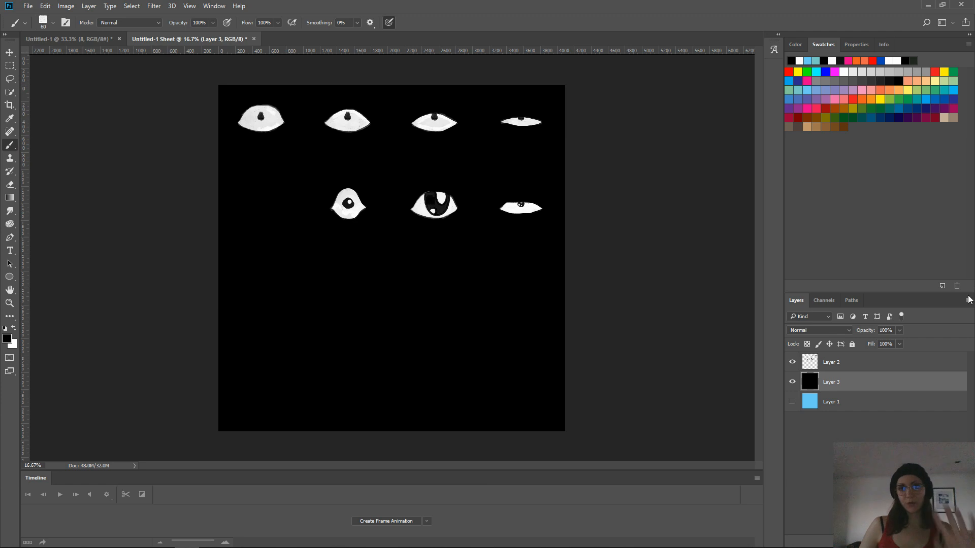
# Add a layer above the merged eyes, clip it to them, and fill it with white to make silhouettes
pyautogui.click(848, 368)
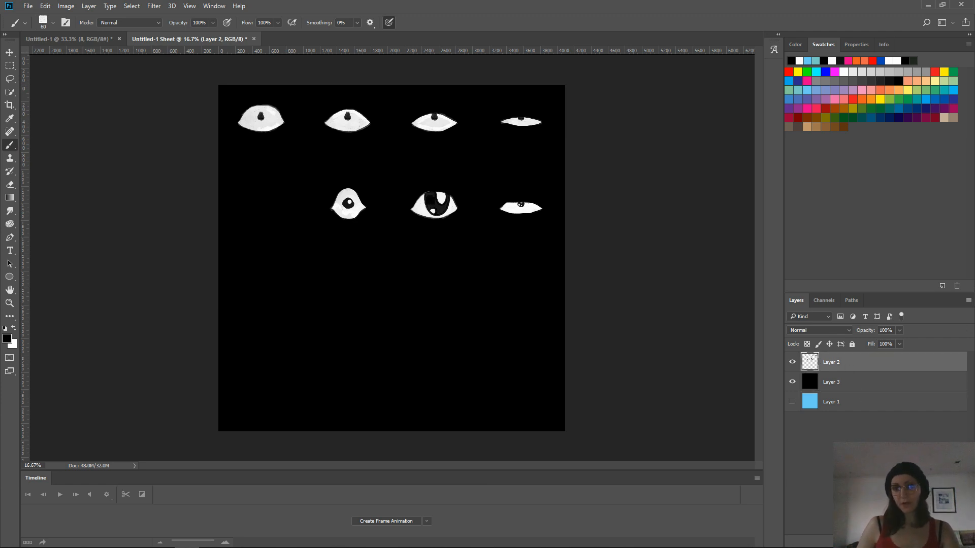
pyautogui.click(942, 541)
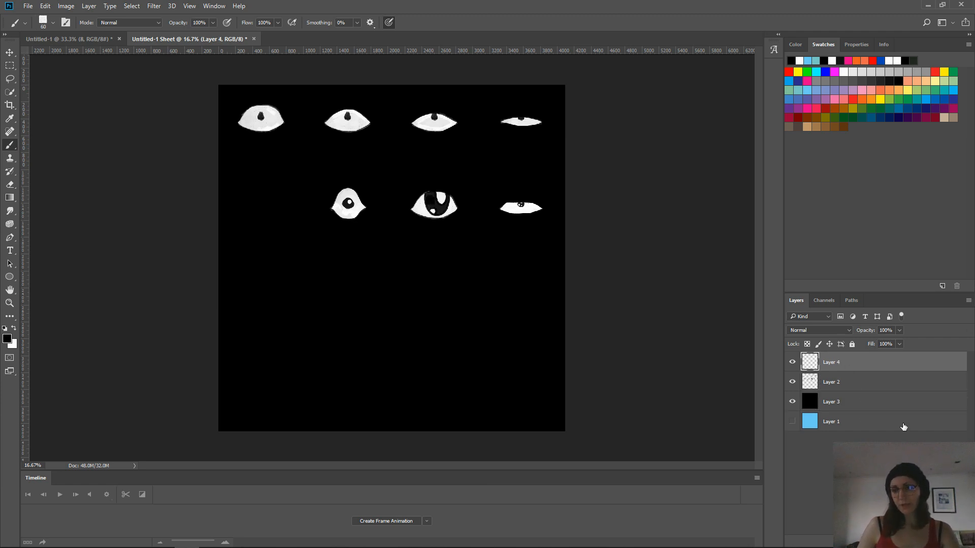
pyautogui.moveTo(822, 378)
pyautogui.mouseDown()
pyautogui.moveTo(838, 371)
pyautogui.moveTo(838, 380)
pyautogui.moveTo(838, 370)
pyautogui.mouseUp()
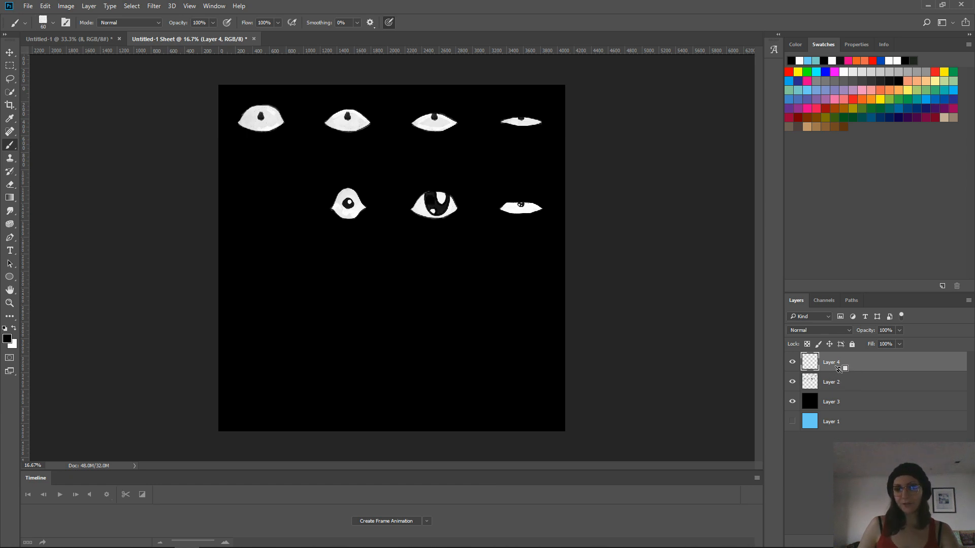
pyautogui.keyDown('alt'); pyautogui.click(838, 369); pyautogui.keyUp('alt')
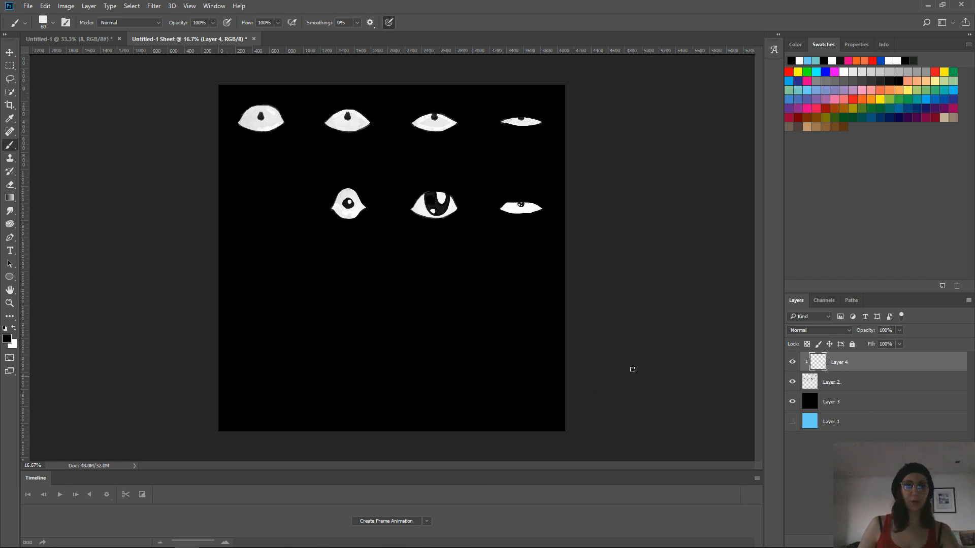
pyautogui.press('x')
pyautogui.hotkey('alt', 'BackSpace')
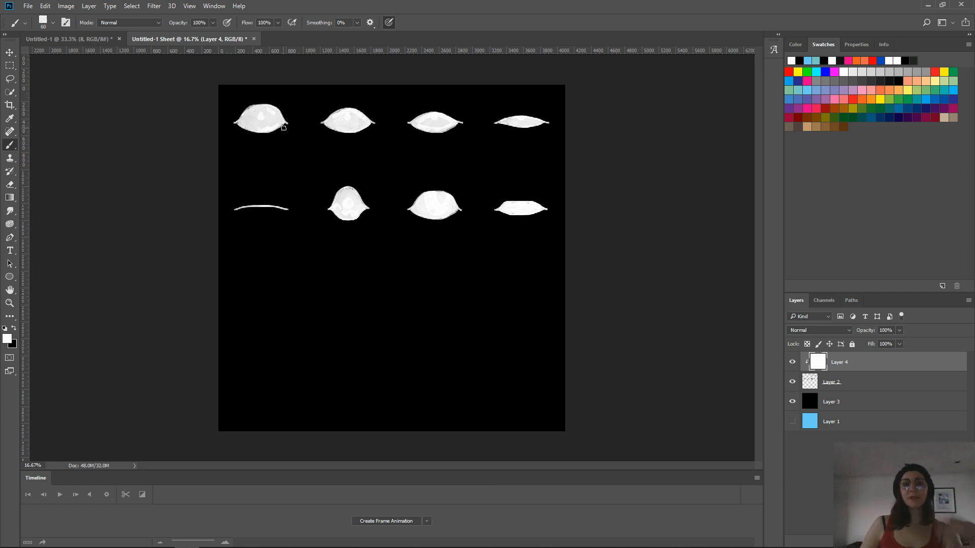
# Duplicate the merged eye layer together with its clipped white layer to make the silhouettes more solid
pyautogui.click(811, 381)
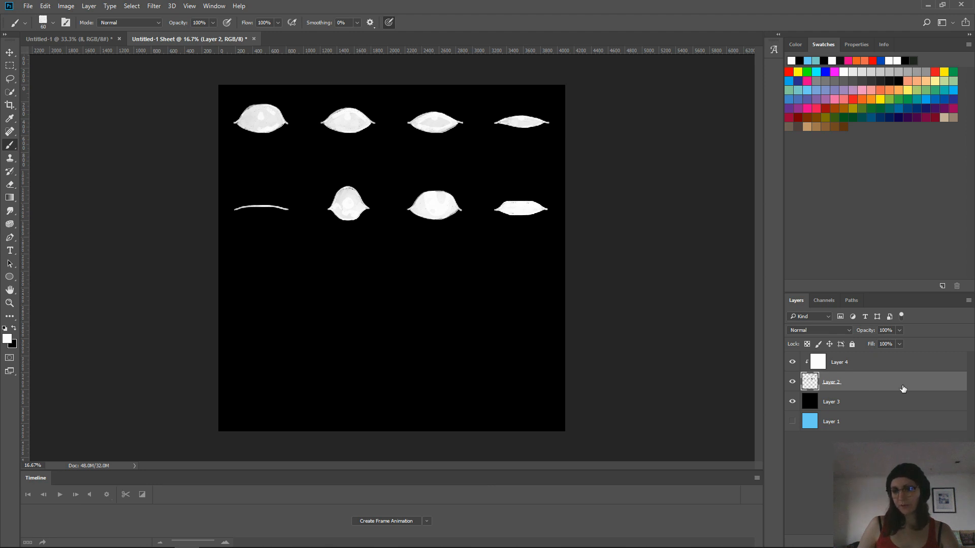
pyautogui.keyDown('shift'); pyautogui.click(886, 368); pyautogui.keyUp('shift')
pyautogui.moveTo(925, 385); pyautogui.dragTo(943, 542)
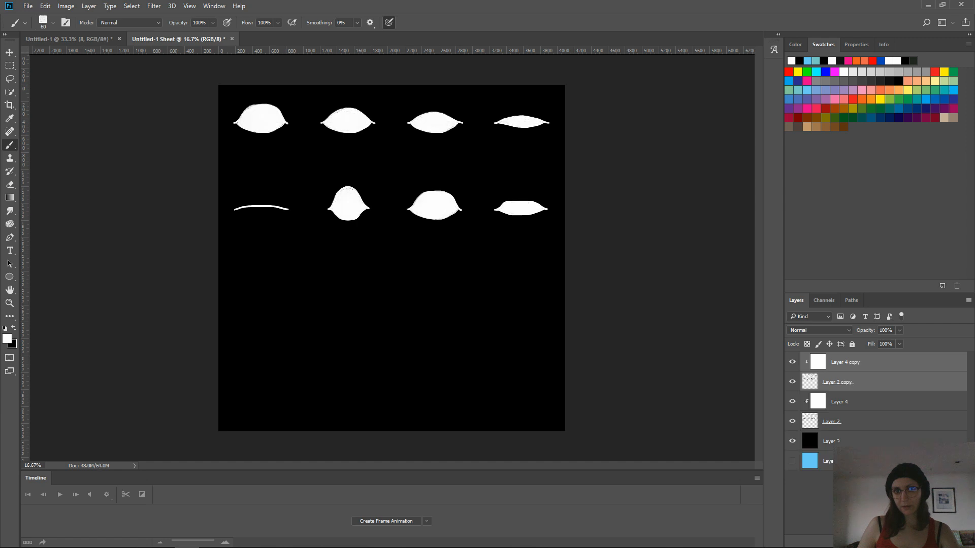
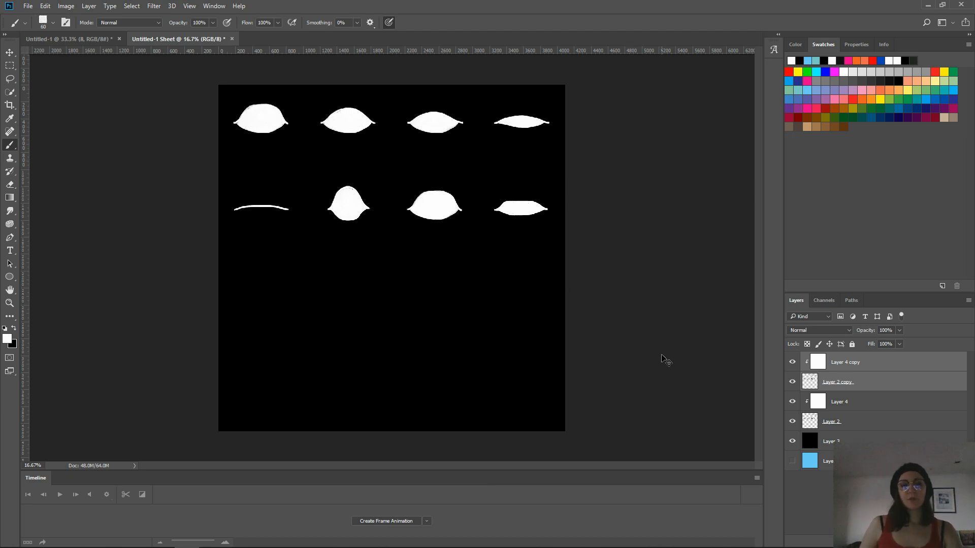
# Try to save the silhouette sheet as a TIFF named eye_test_02_mask.tif
pyautogui.hotkey('ctrl', 'shift', 's')
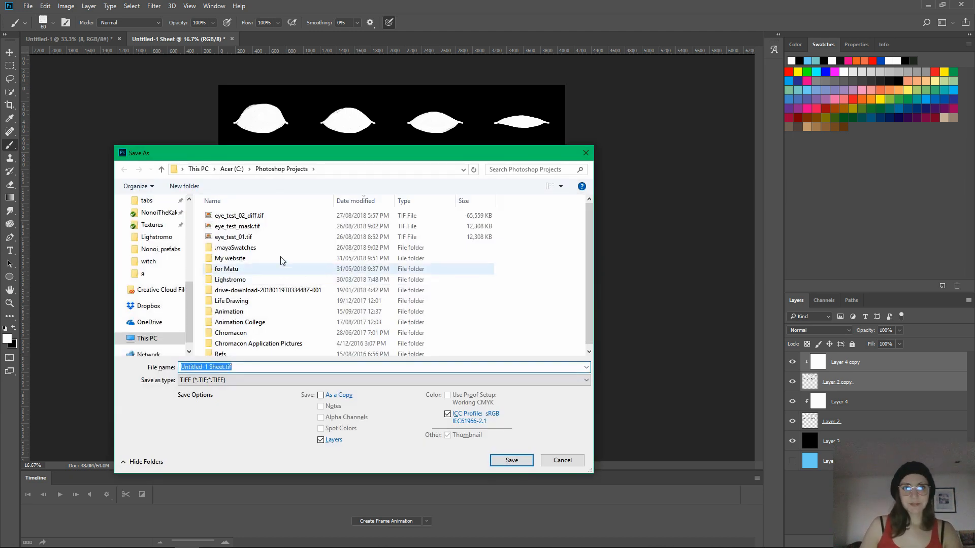
pyautogui.click(239, 215)
pyautogui.click(214, 367)
pyautogui.click(214, 366)
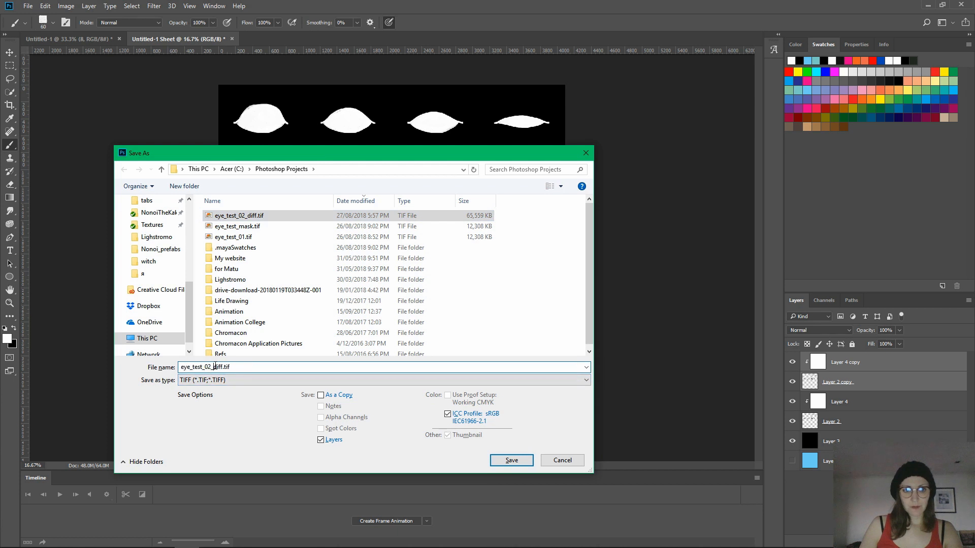
pyautogui.doubleClick(219, 366)
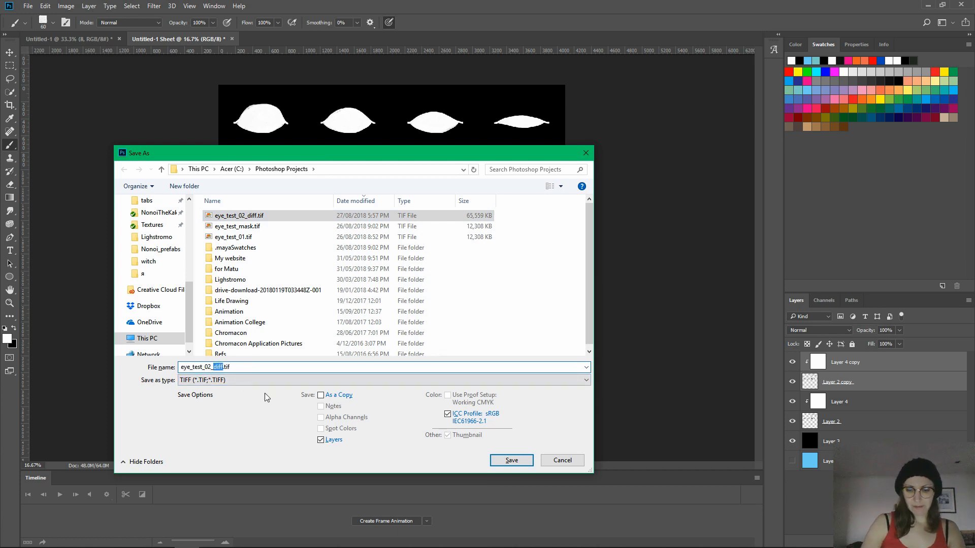
pyautogui.write('mask')
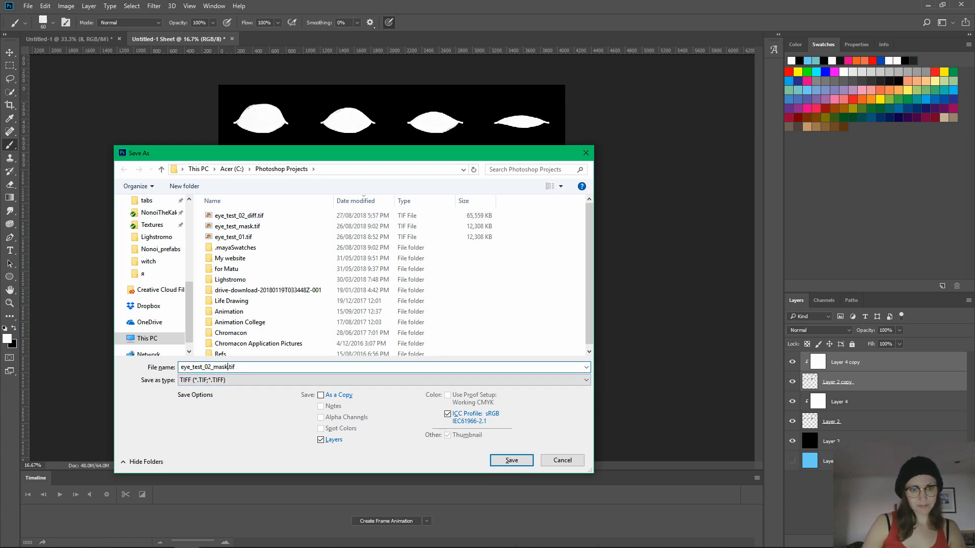
pyautogui.press('Return')
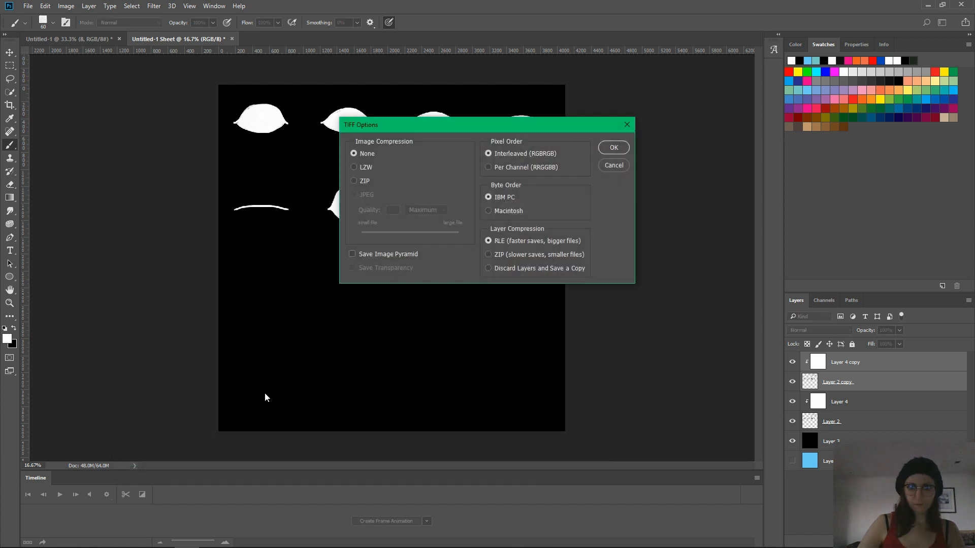
pyautogui.click(513, 272)
pyautogui.click(615, 148)
# Save the black-and-white silhouettes as eye_test_02_mask.tif with the layers discarded and saved as a copy
pyautogui.hotkey('ctrl', 'shift', 's')
pyautogui.click(239, 215)
pyautogui.click(222, 366)
pyautogui.click(223, 367)
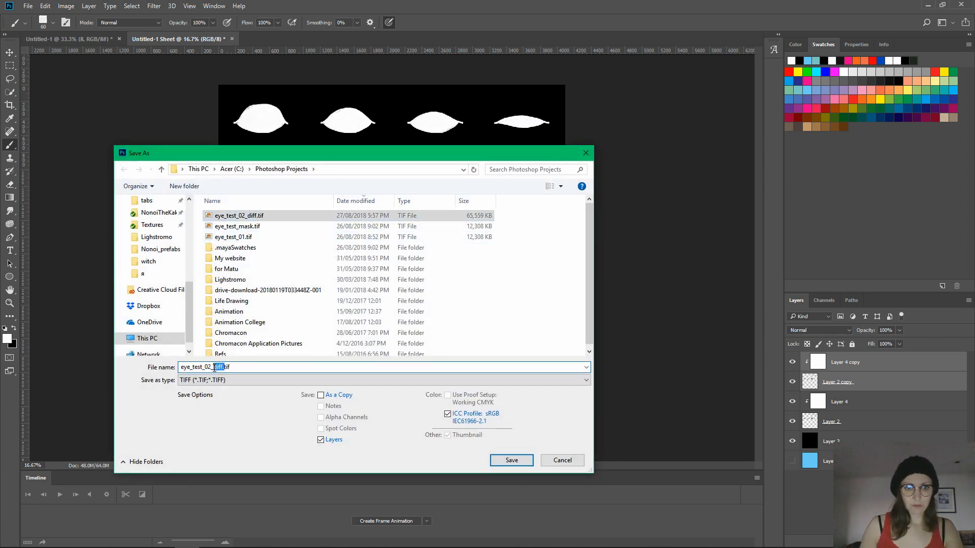
pyautogui.hotkey('shift', 'Right')
pyautogui.press('Right')
pyautogui.hotkey('shift', 'Right')
pyautogui.press('Left')
pyautogui.hotkey('shift', 'Right')
pyautogui.hotkey('shift', 'Right')
pyautogui.hotkey('shift', 'Right')
pyautogui.hotkey('shift', 'Right')
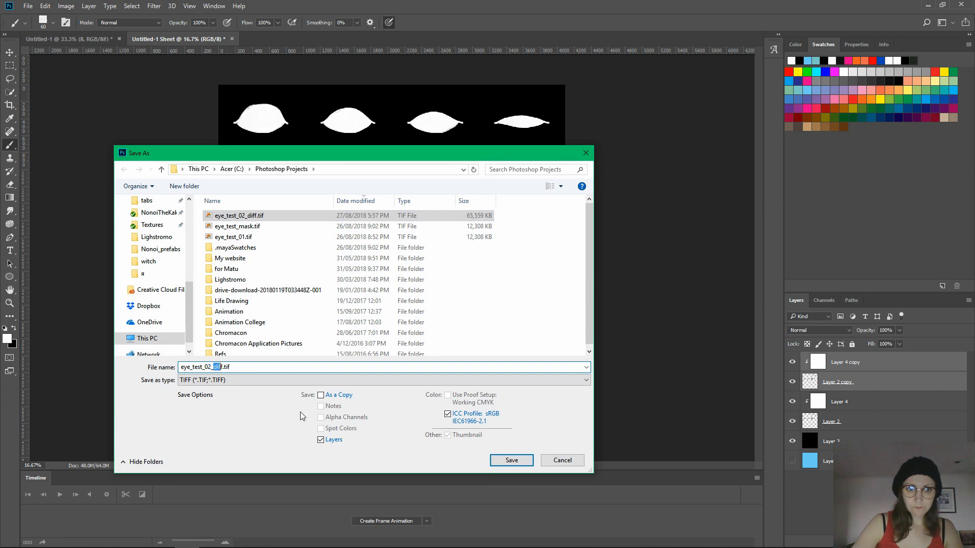
pyautogui.write('mask')
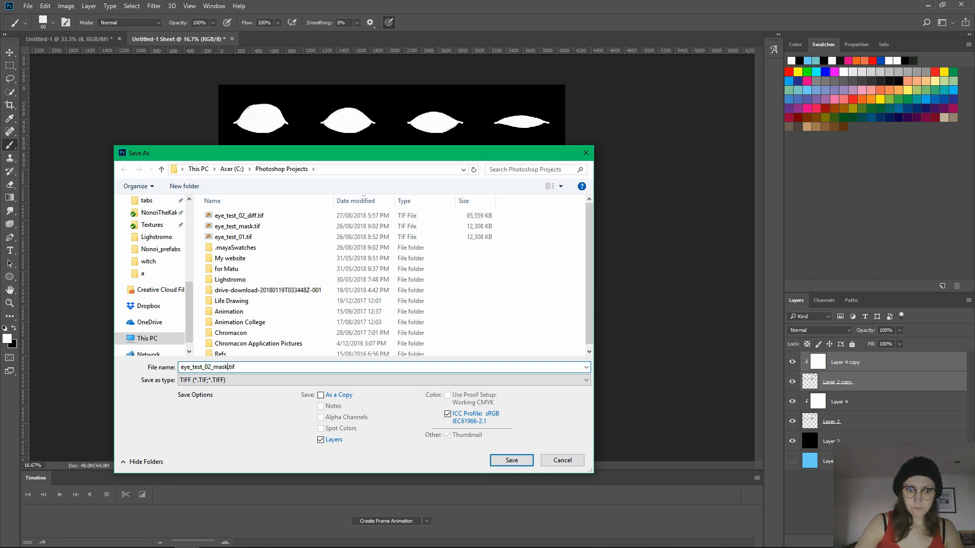
pyautogui.press('Return')
pyautogui.click(535, 268)
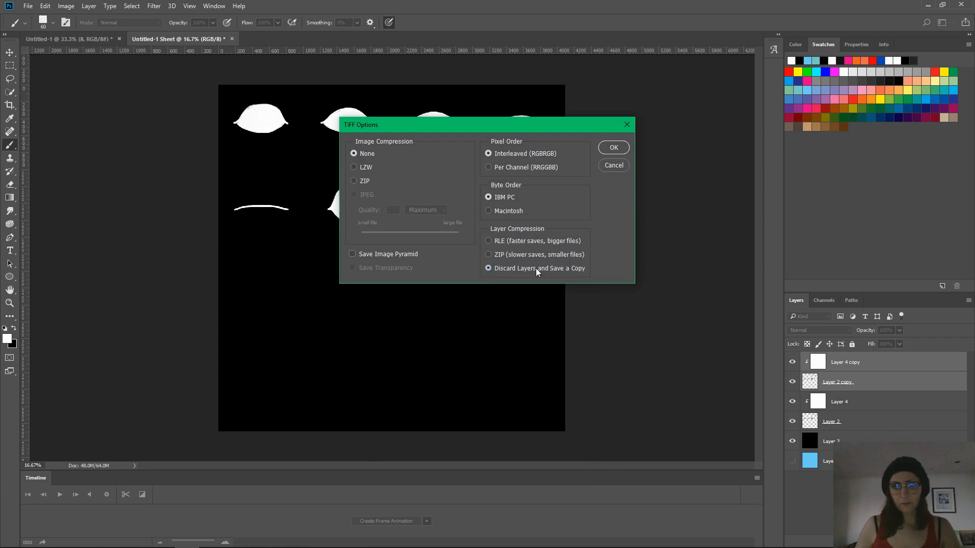
pyautogui.click(611, 149)
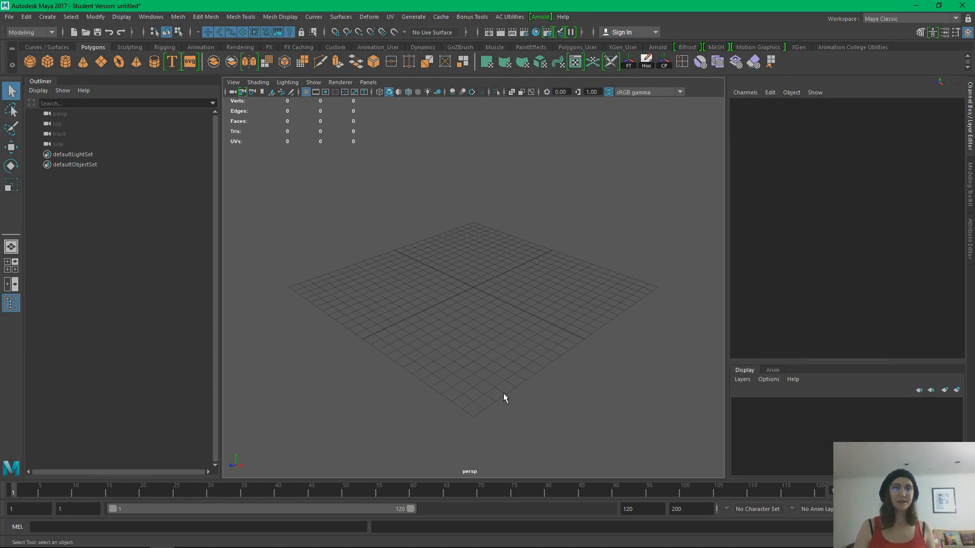
# Switch to Maya, create a polygon sphere at the origin, and scale it uniformly to about 3.8
pyautogui.keyDown('alt'); pyautogui.moveTo(432, 380); pyautogui.dragTo(412, 277); pyautogui.keyUp('alt')
pyautogui.scroll(3, 559, 354)
pyautogui.keyDown('alt'); pyautogui.moveTo(559, 354); pyautogui.dragTo(492, 363); pyautogui.keyUp('alt')
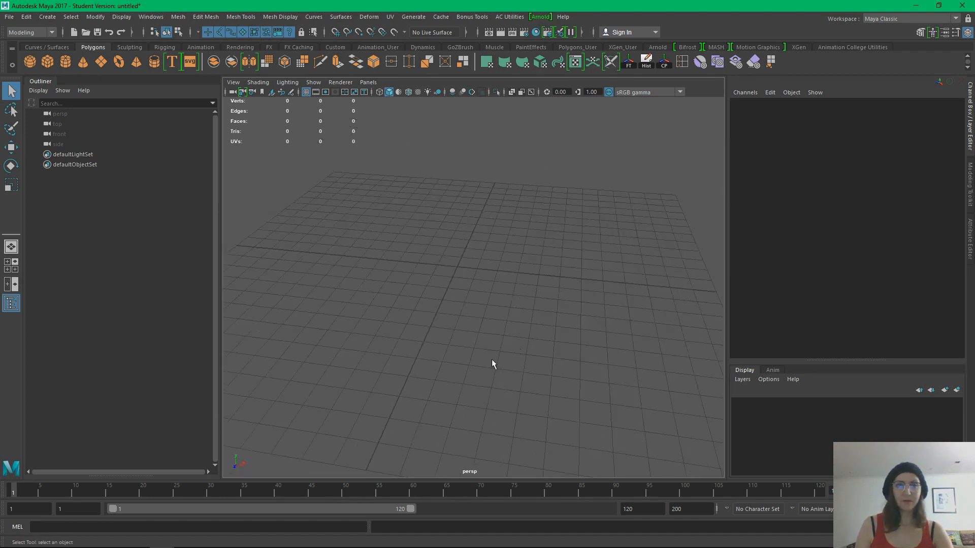
pyautogui.click(29, 62)
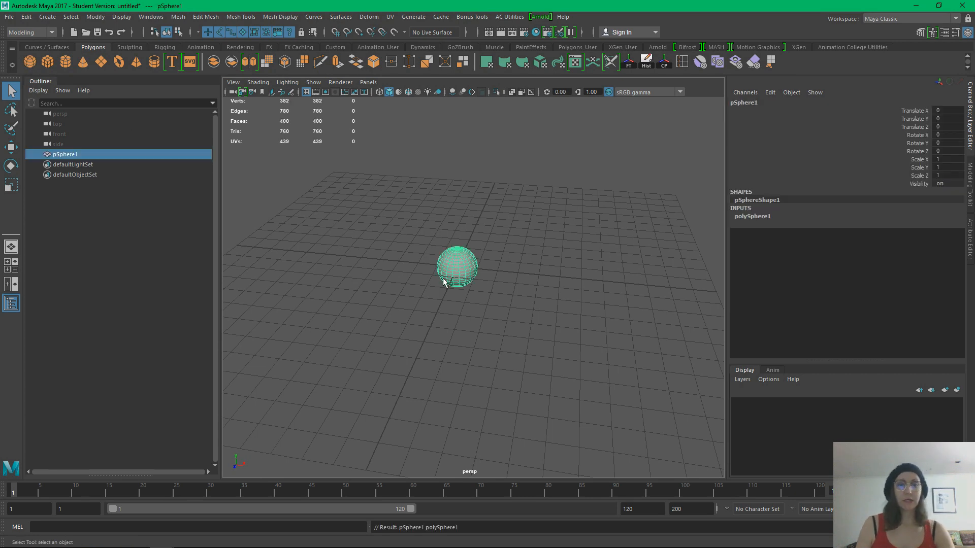
pyautogui.press('r')
pyautogui.moveTo(457, 266); pyautogui.dragTo(584, 250)
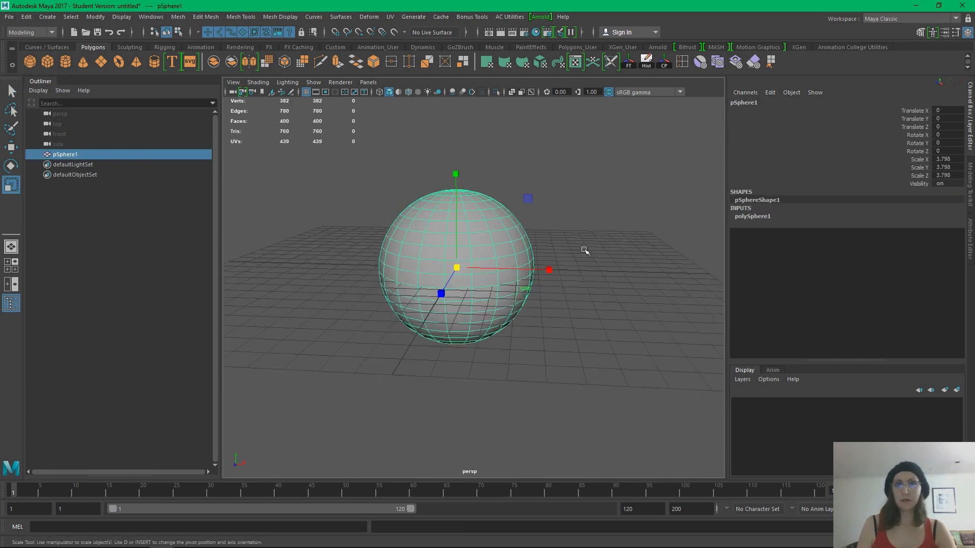
# Freeze the sphere's transformations, delete its history, and turn on its smooth mesh preview
pyautogui.click(627, 66)
pyautogui.click(645, 64)
pyautogui.keyDown('alt'); pyautogui.moveTo(596, 211); pyautogui.dragTo(570, 230); pyautogui.keyUp('alt')
pyautogui.click(571, 237)
pyautogui.click(491, 269)
pyautogui.press('3')
pyautogui.click(546, 393)
pyautogui.keyDown('alt'); pyautogui.moveTo(548, 375); pyautogui.dragTo(587, 374); pyautogui.keyUp('alt')
pyautogui.click(498, 272)
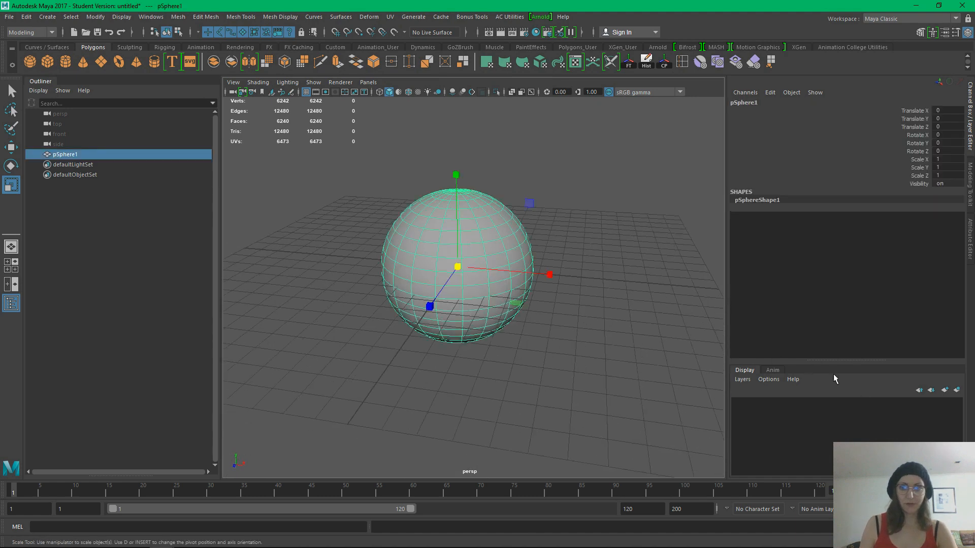
# Add the sphere to a new display layer and set that layer to reference mode
pyautogui.click(957, 391)
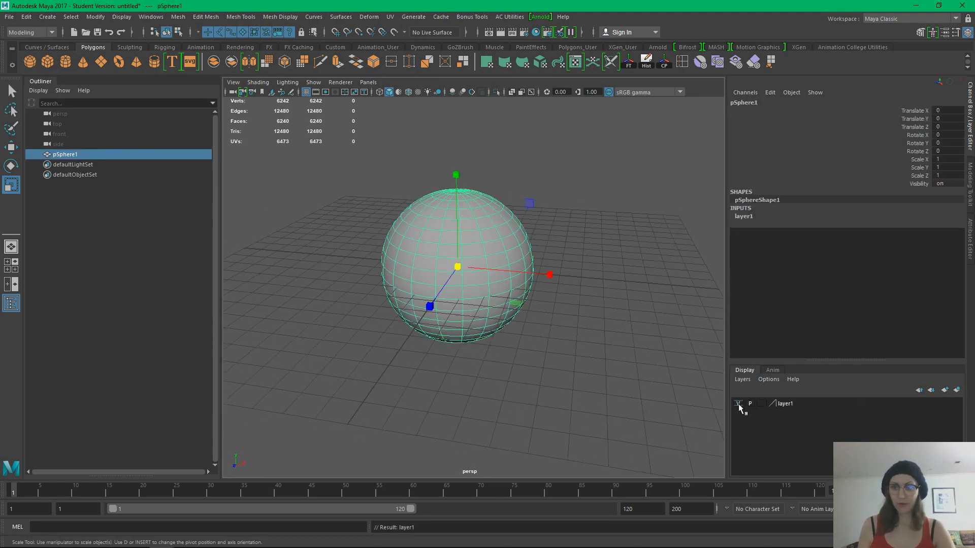
pyautogui.click(761, 404)
pyautogui.click(761, 403)
pyautogui.click(593, 389)
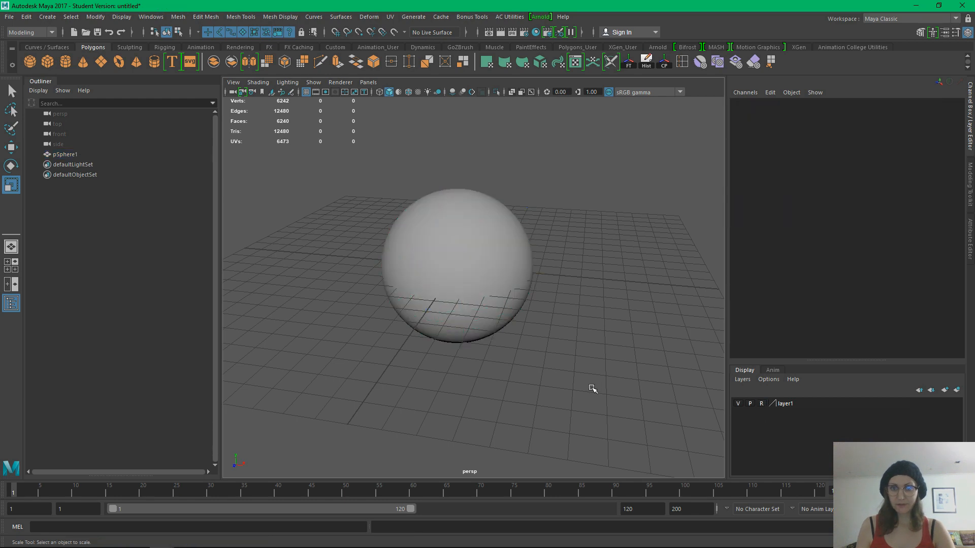
pyautogui.keyDown('alt'); pyautogui.moveTo(593, 388); pyautogui.dragTo(602, 333); pyautogui.keyUp('alt')
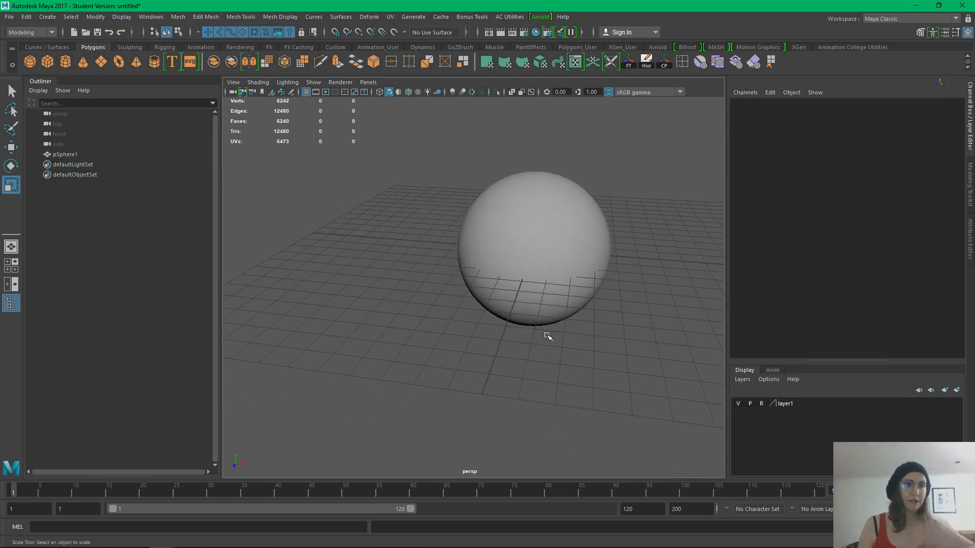
pyautogui.keyDown('alt'); pyautogui.moveTo(561, 281); pyautogui.dragTo(474, 337); pyautogui.keyUp('alt')
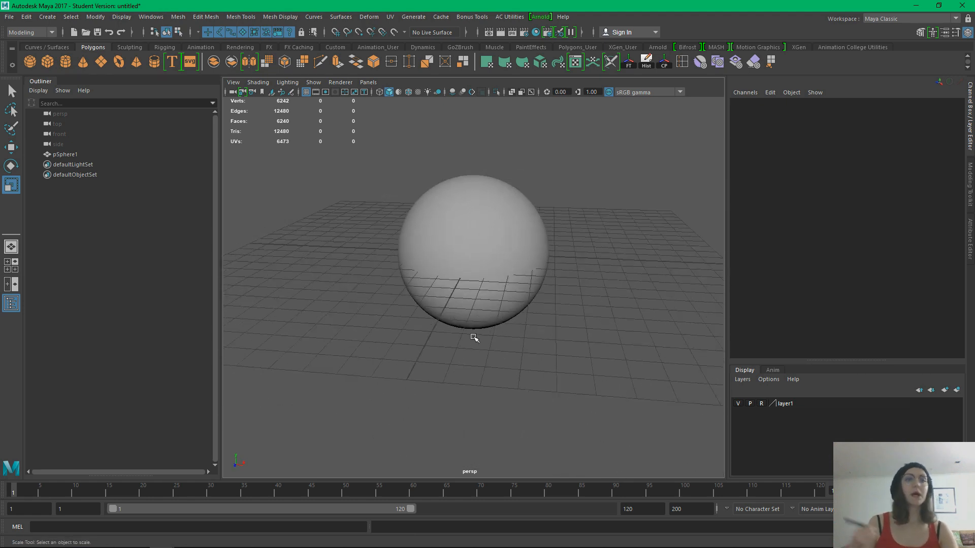
# Create a polygon plane and move it out in front of the sphere, to about 5.215 on Z
pyautogui.click(101, 62)
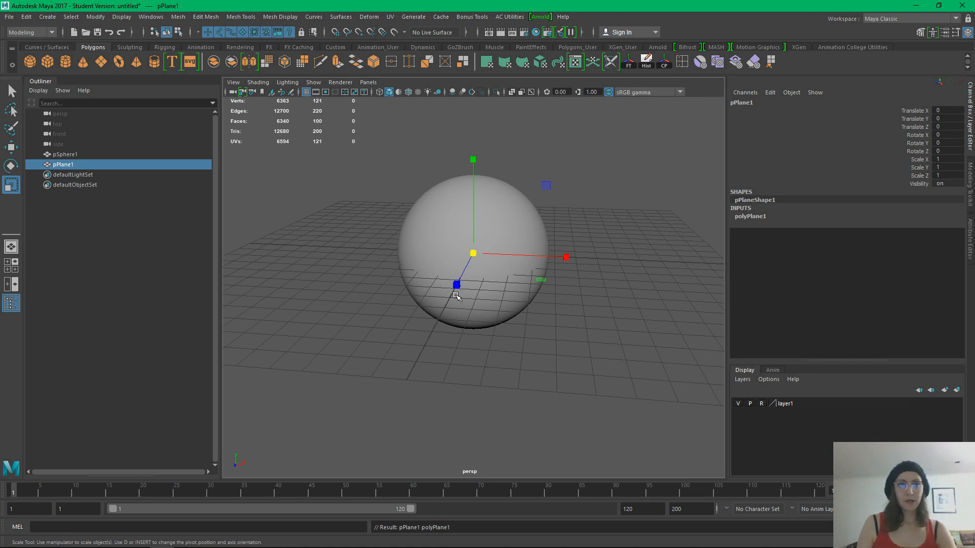
pyautogui.press('e')
pyautogui.press('w')
pyautogui.keyDown('alt'); pyautogui.moveTo(459, 300); pyautogui.dragTo(440, 401); pyautogui.keyUp('alt')
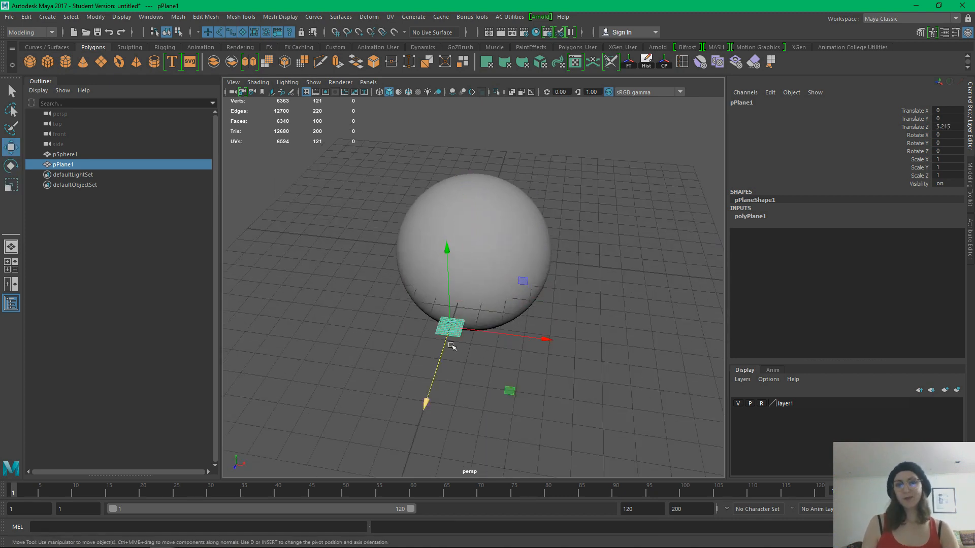
# Set the plane's width and height subdivisions to 1
pyautogui.keyDown('alt'); pyautogui.moveTo(434, 295); pyautogui.dragTo(624, 273, button='right'); pyautogui.keyUp('alt')
pyautogui.click(751, 217)
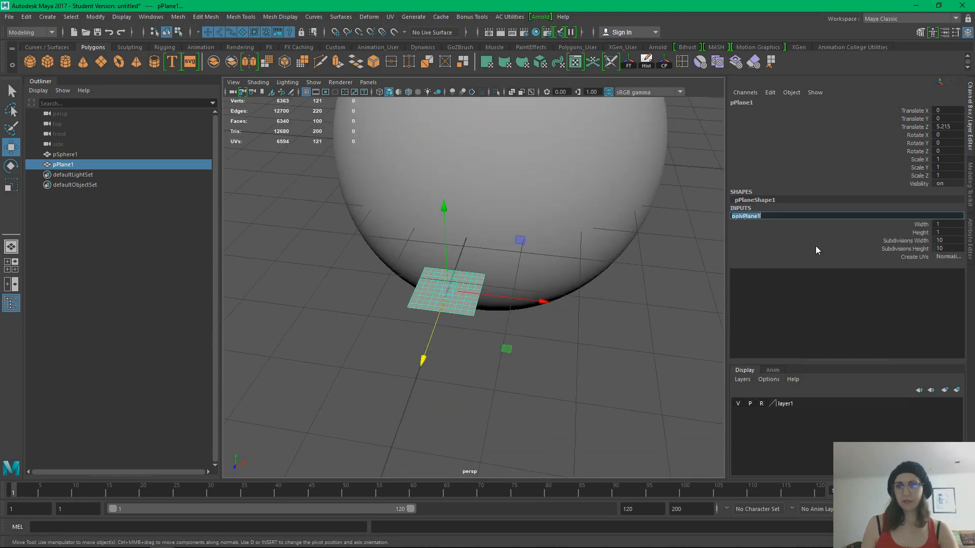
pyautogui.moveTo(919, 239); pyautogui.dragTo(919, 249)
pyautogui.write('1')
pyautogui.press('Return')
# Rotate the plane 90 degrees about X so it stands upright
pyautogui.press('e')
pyautogui.moveTo(447, 316); pyautogui.dragTo(434, 287)
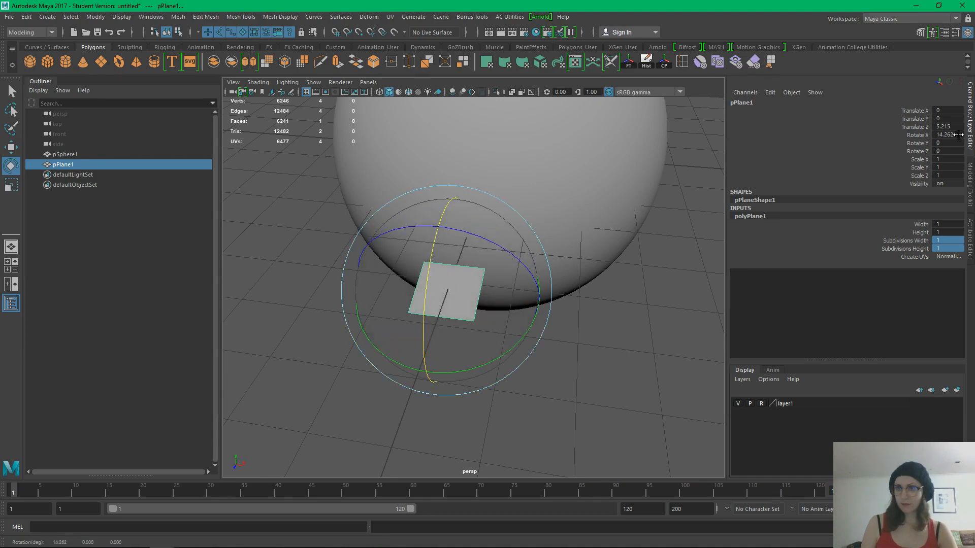
pyautogui.click(949, 135)
pyautogui.write('90')
pyautogui.press('Return')
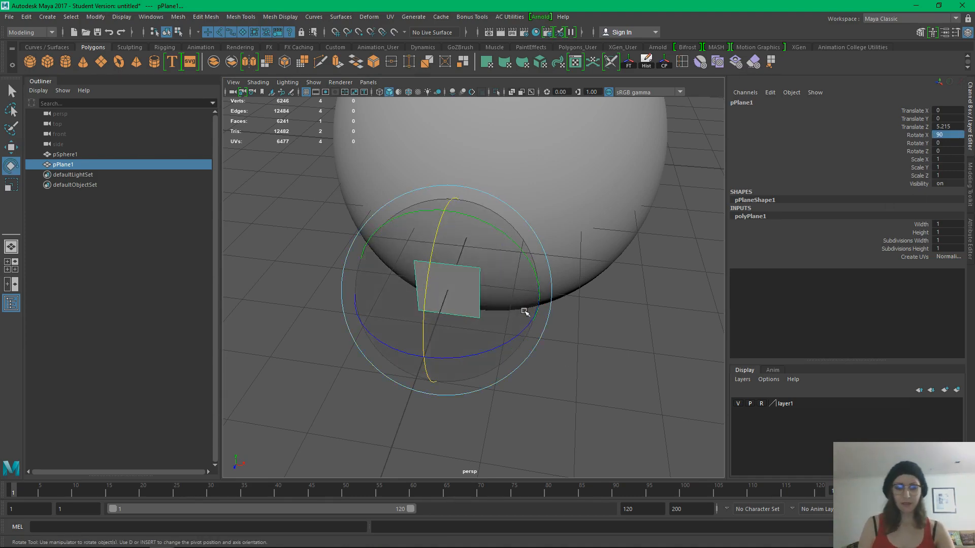
# Raise the plane to about 1.785 on Y and switch to the front view
pyautogui.press('w')
pyautogui.moveTo(444, 229); pyautogui.dragTo(440, 143)
pyautogui.keyDown('alt'); pyautogui.moveTo(554, 296); pyautogui.dragTo(406, 223, button='right'); pyautogui.keyUp('alt')
pyautogui.keyDown('alt'); pyautogui.moveTo(432, 254); pyautogui.dragTo(487, 196); pyautogui.keyUp('alt')
pyautogui.press('space')
pyautogui.moveTo(534, 271); pyautogui.dragTo(531, 300)
pyautogui.keyDown('alt'); pyautogui.moveTo(492, 271); pyautogui.dragTo(592, 308, button='right'); pyautogui.keyUp('alt')
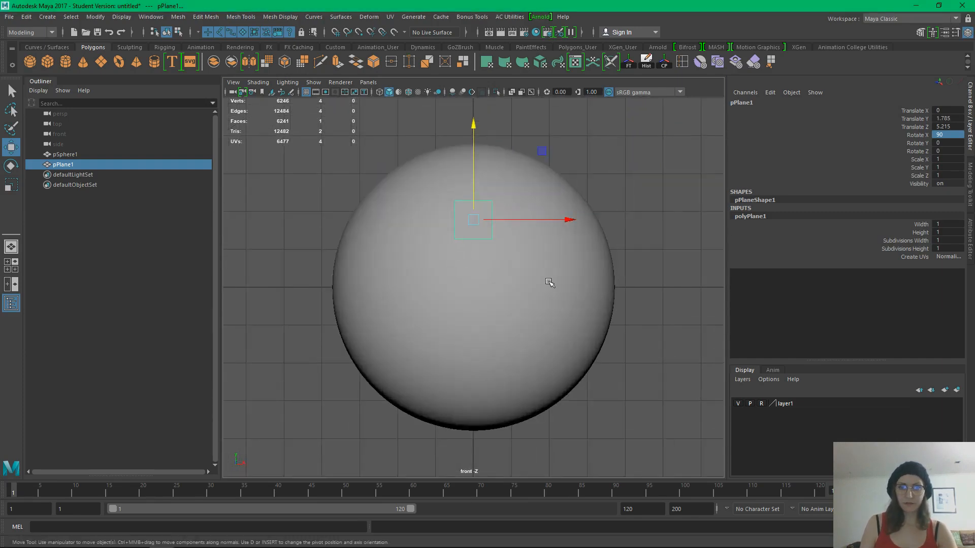
# Scale the plane uniformly to about 1.606 and place it at the eye position, about X 1.487 and Y 0.887
pyautogui.moveTo(472, 150); pyautogui.dragTo(474, 183)
pyautogui.press('r')
pyautogui.moveTo(474, 256); pyautogui.dragTo(600, 250)
pyautogui.press('w')
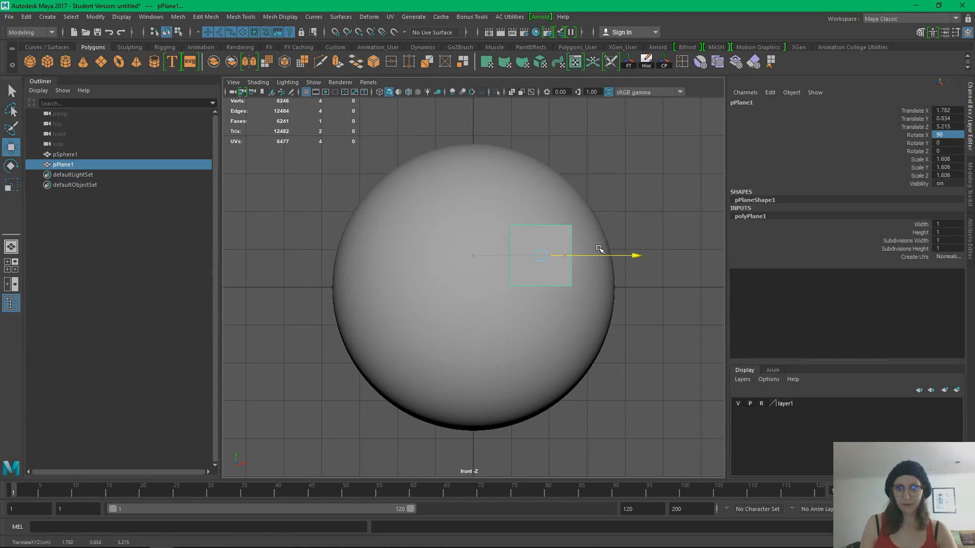
pyautogui.moveTo(540, 206)
pyautogui.mouseDown()
pyautogui.moveTo(541, 218)
pyautogui.moveTo(540, 204)
pyautogui.mouseUp()
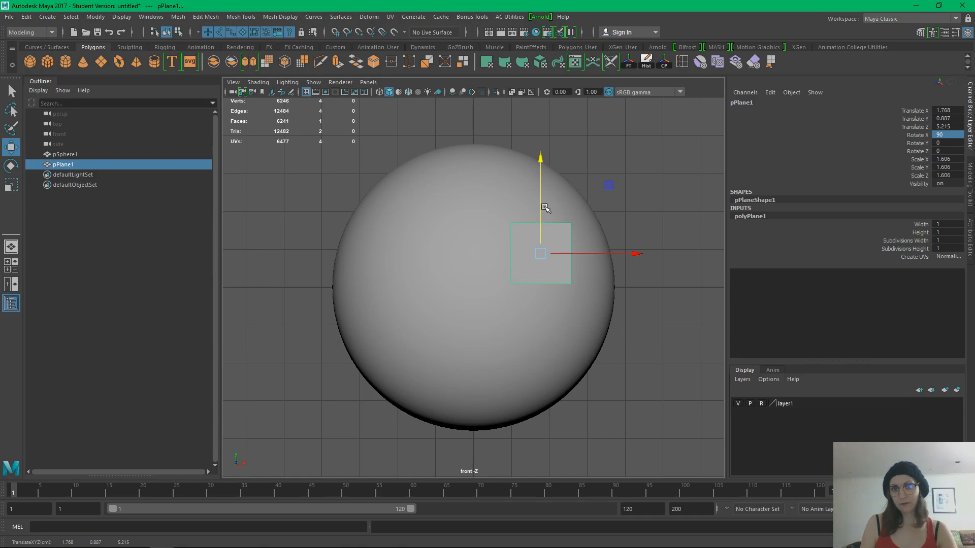
pyautogui.moveTo(586, 254); pyautogui.dragTo(575, 256)
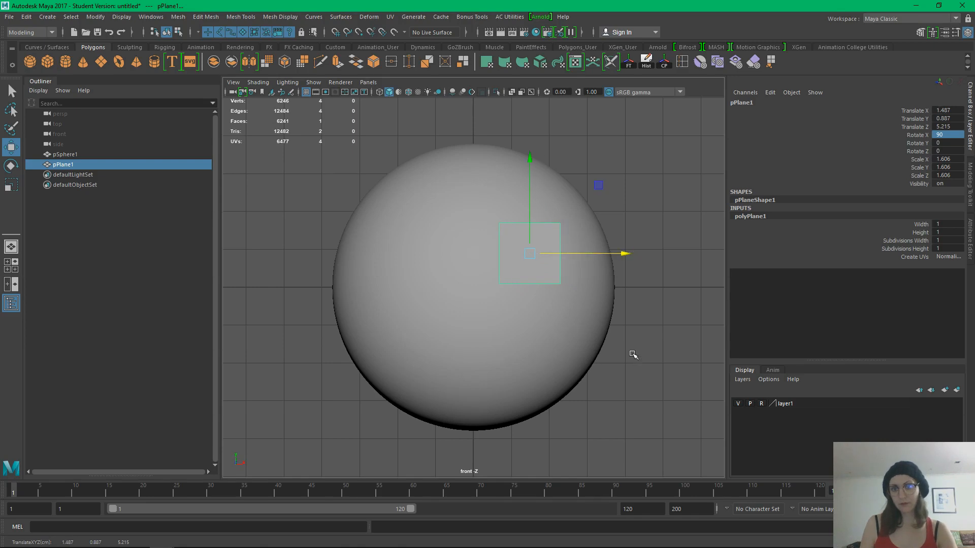
# Return to the perspective view and move the plane closer to the sphere, to about 3.85 on Z
pyautogui.click(634, 356)
pyautogui.press('space')
pyautogui.moveTo(639, 343); pyautogui.dragTo(570, 364)
pyautogui.click(431, 302)
pyautogui.moveTo(407, 319); pyautogui.dragTo(431, 308)
pyautogui.click(478, 392)
pyautogui.keyDown('alt'); pyautogui.moveTo(478, 395); pyautogui.dragTo(594, 399); pyautogui.keyUp('alt')
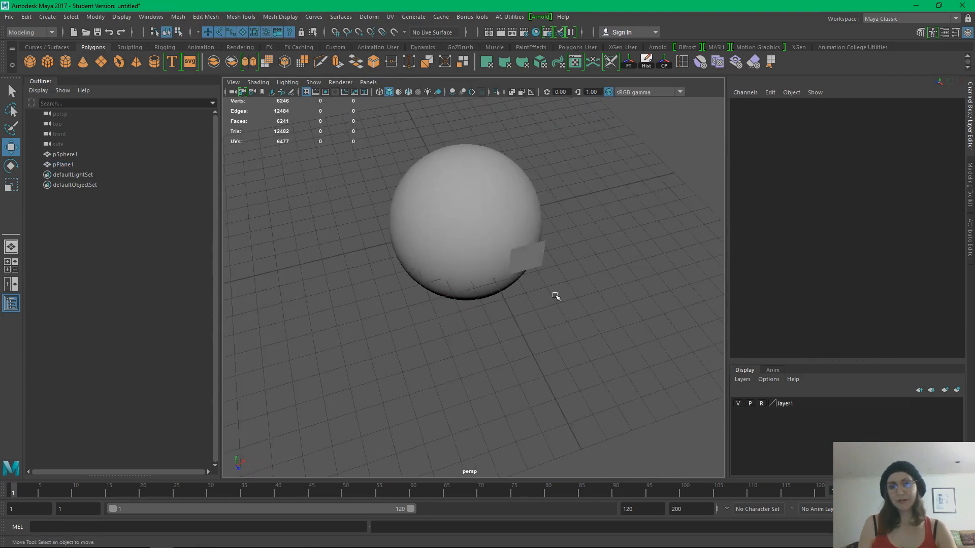
# Try inserting a horizontal edge loop across the eye plane, and undo it
pyautogui.keyDown('alt'); pyautogui.moveTo(557, 296); pyautogui.dragTo(494, 283, button='middle'); pyautogui.keyUp('alt')
pyautogui.keyDown('alt'); pyautogui.moveTo(494, 283); pyautogui.dragTo(578, 372, button='right'); pyautogui.keyUp('alt')
pyautogui.keyDown('alt'); pyautogui.moveTo(578, 372); pyautogui.dragTo(487, 358); pyautogui.keyUp('alt')
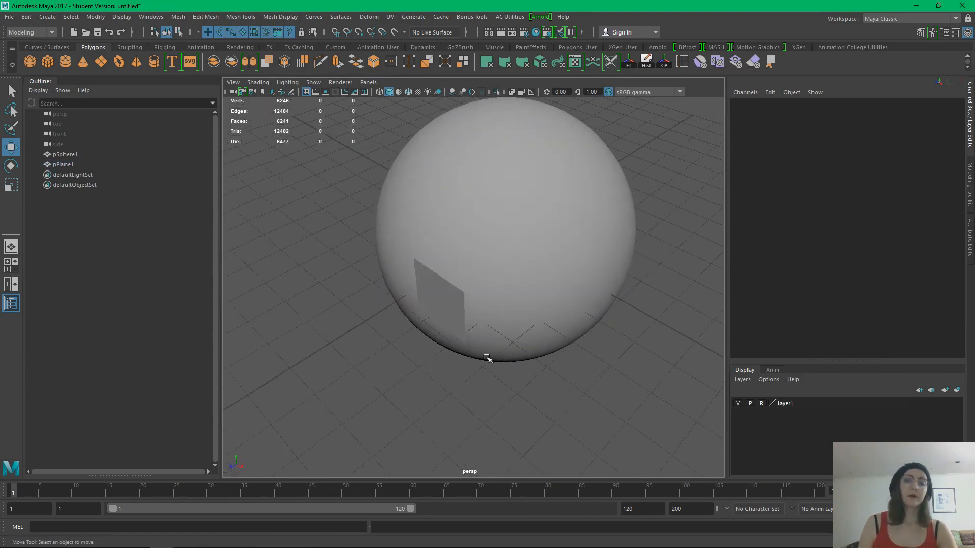
pyautogui.click(423, 293)
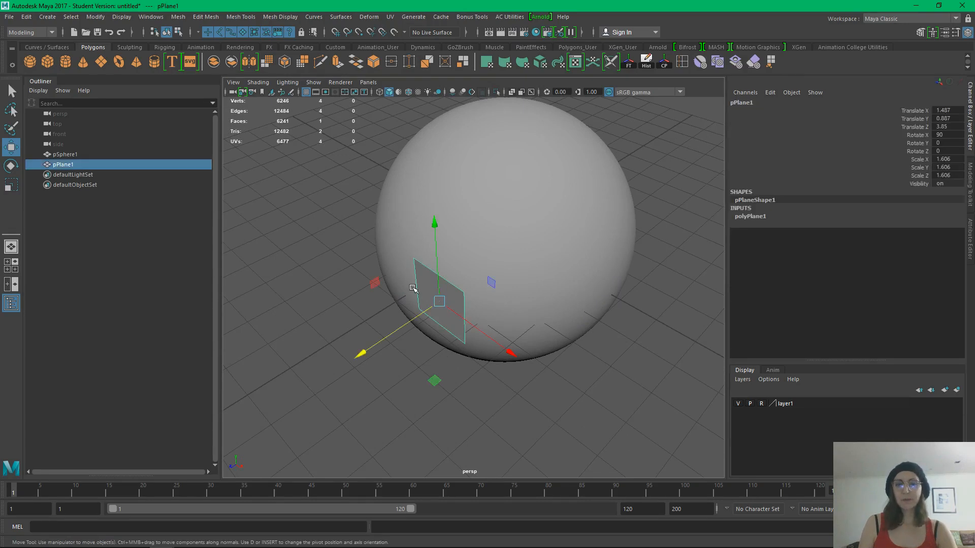
pyautogui.keyDown('alt'); pyautogui.moveTo(496, 407); pyautogui.dragTo(450, 349); pyautogui.keyUp('alt')
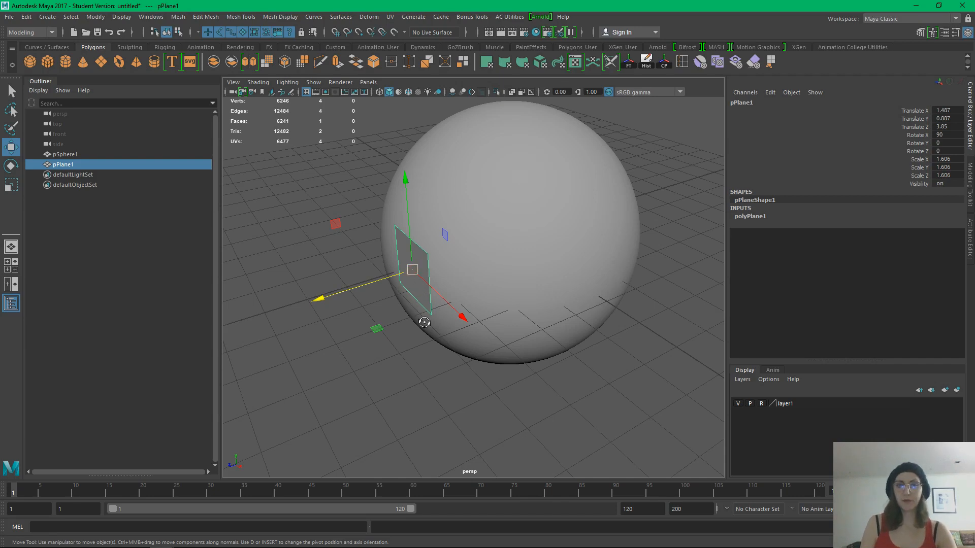
pyautogui.keyDown('alt'); pyautogui.moveTo(436, 316); pyautogui.dragTo(376, 259); pyautogui.keyUp('alt')
pyautogui.click(681, 61)
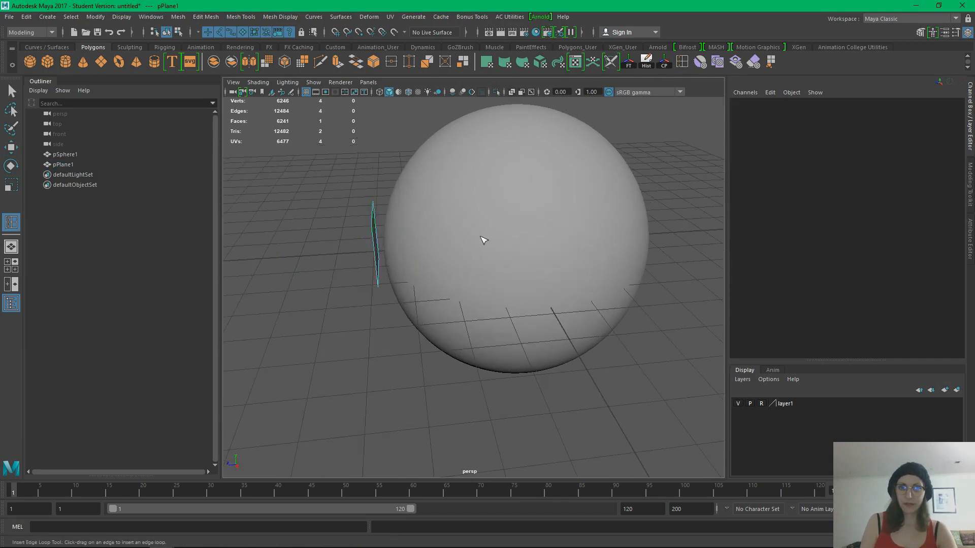
pyautogui.keyDown('alt'); pyautogui.moveTo(413, 253); pyautogui.dragTo(487, 248, button='middle'); pyautogui.keyUp('alt')
pyautogui.keyDown('alt'); pyautogui.moveTo(487, 248); pyautogui.dragTo(492, 233); pyautogui.keyUp('alt')
pyautogui.click(480, 238)
pyautogui.press('w')
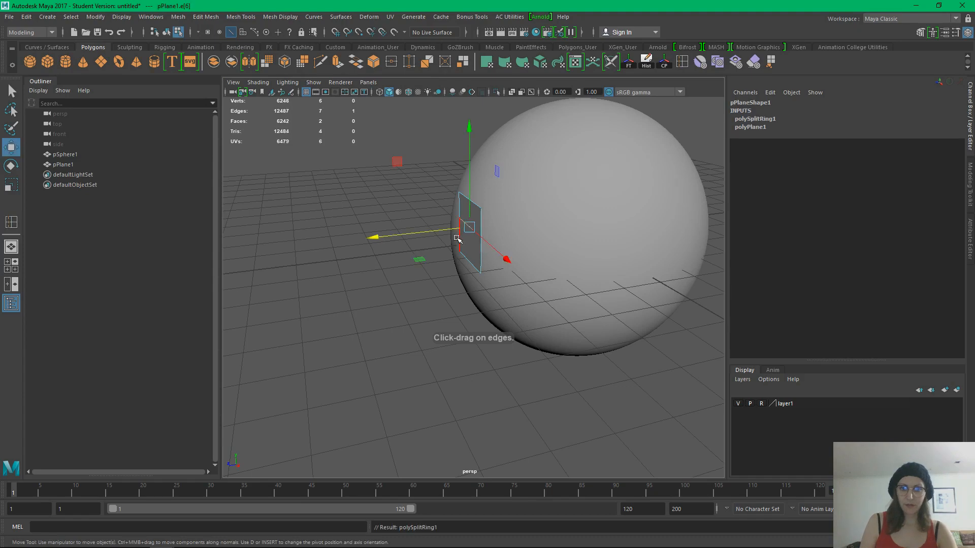
pyautogui.hotkey('ctrl', 'z')
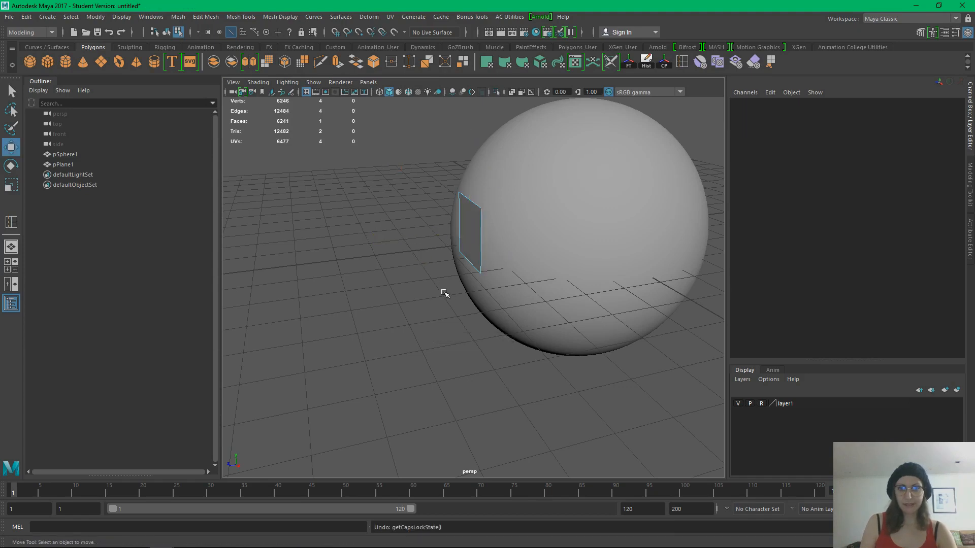
pyautogui.keyDown('alt'); pyautogui.moveTo(410, 365); pyautogui.dragTo(513, 381); pyautogui.keyUp('alt')
pyautogui.press('q')
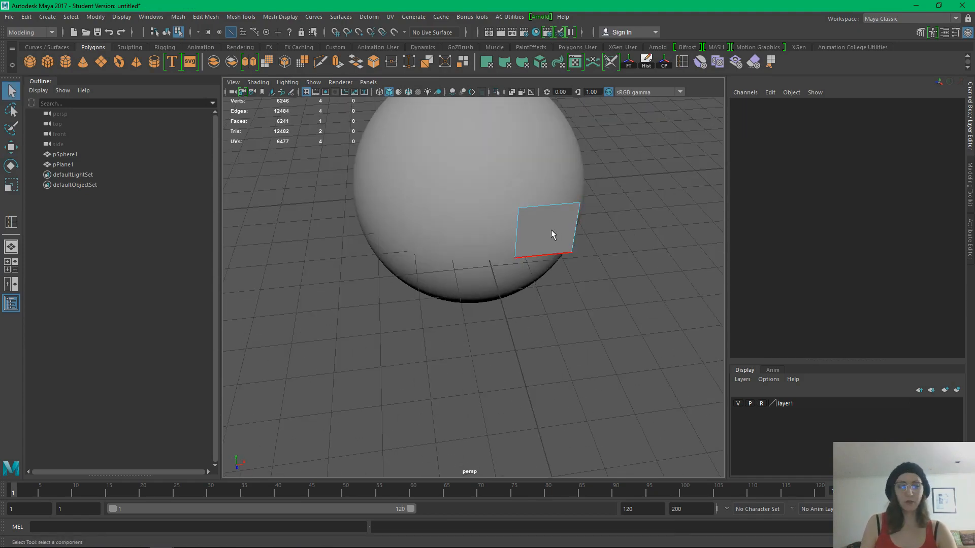
# Return the eye plane to object mode, freeze its transformations and delete its construction history
pyautogui.moveTo(546, 233); pyautogui.dragTo(586, 216, button='right')
pyautogui.click(592, 239)
pyautogui.keyDown('alt'); pyautogui.moveTo(592, 239); pyautogui.dragTo(550, 265); pyautogui.keyUp('alt')
pyautogui.click(550, 266)
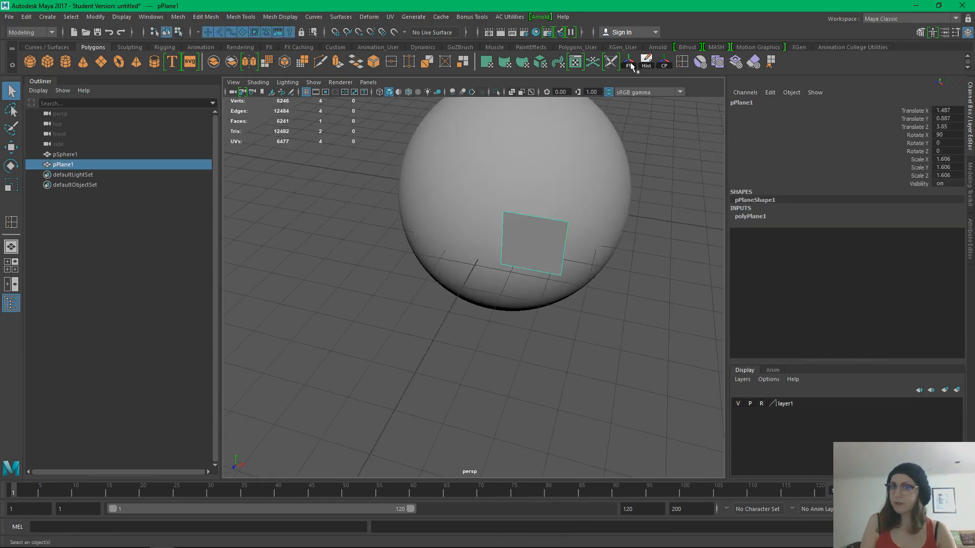
pyautogui.click(635, 275)
pyautogui.keyDown('alt'); pyautogui.moveTo(635, 274); pyautogui.dragTo(579, 264); pyautogui.keyUp('alt')
pyautogui.click(538, 244)
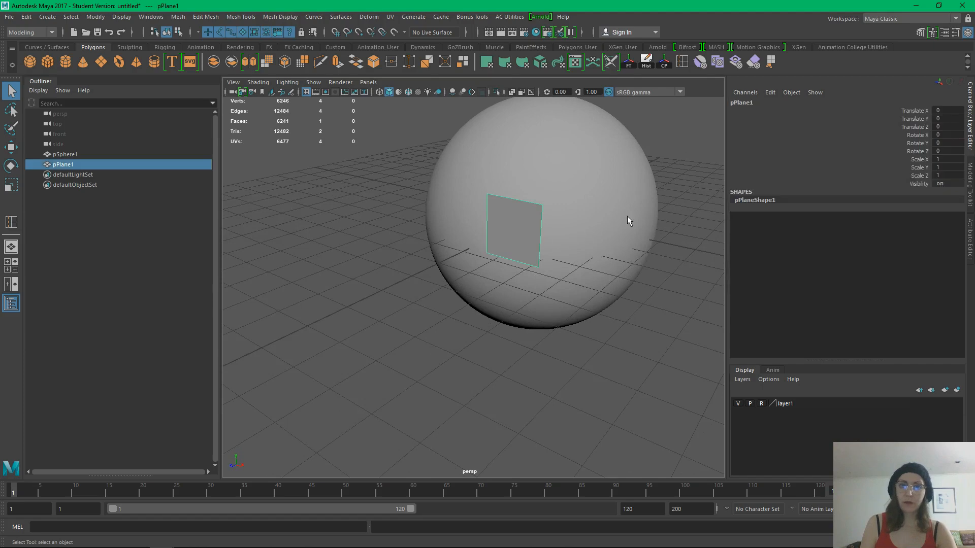
# Rename the plane to l_eye
pyautogui.doubleClick(738, 102)
pyautogui.write('l')
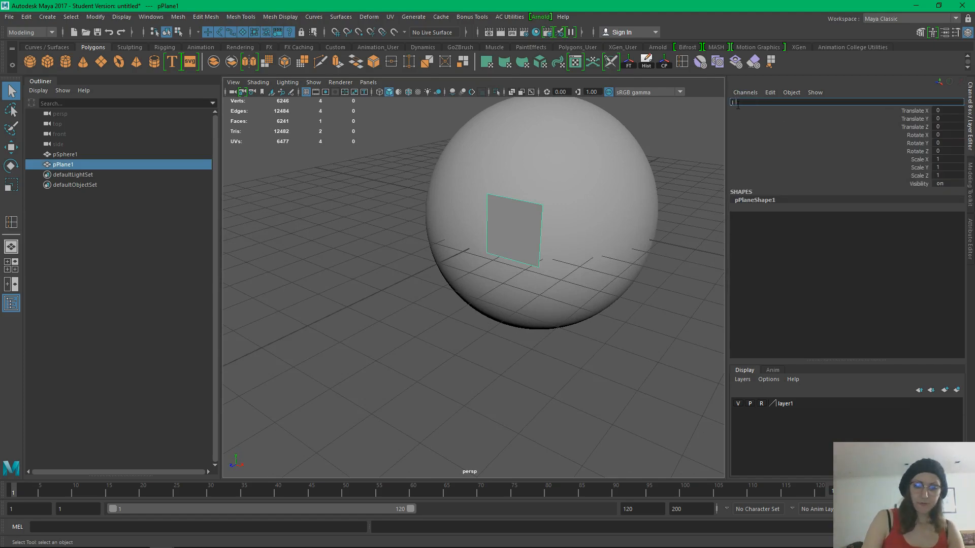
pyautogui.write('_eye')
pyautogui.press('Return')
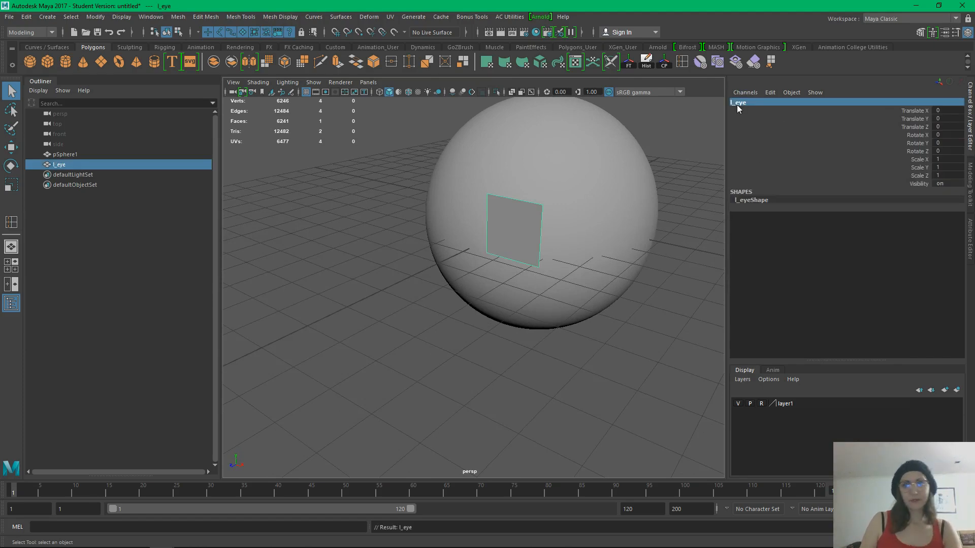
# Inspect the l_eye plane's UV layout in the UV Editor with shaded UV display, and close the editor
pyautogui.click(625, 346)
pyautogui.click(538, 252)
pyautogui.keyDown('alt'); pyautogui.moveTo(537, 252); pyautogui.dragTo(567, 290); pyautogui.keyUp('alt')
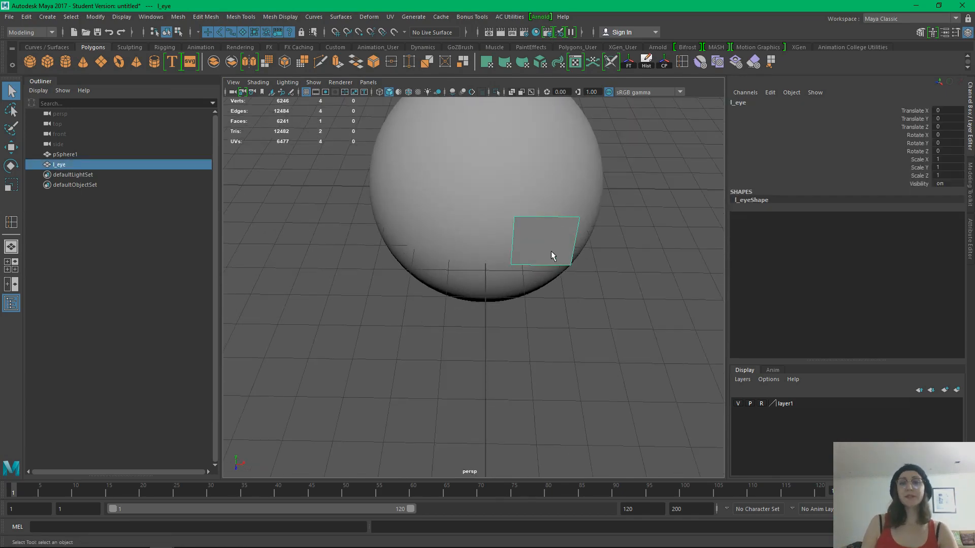
pyautogui.click(575, 62)
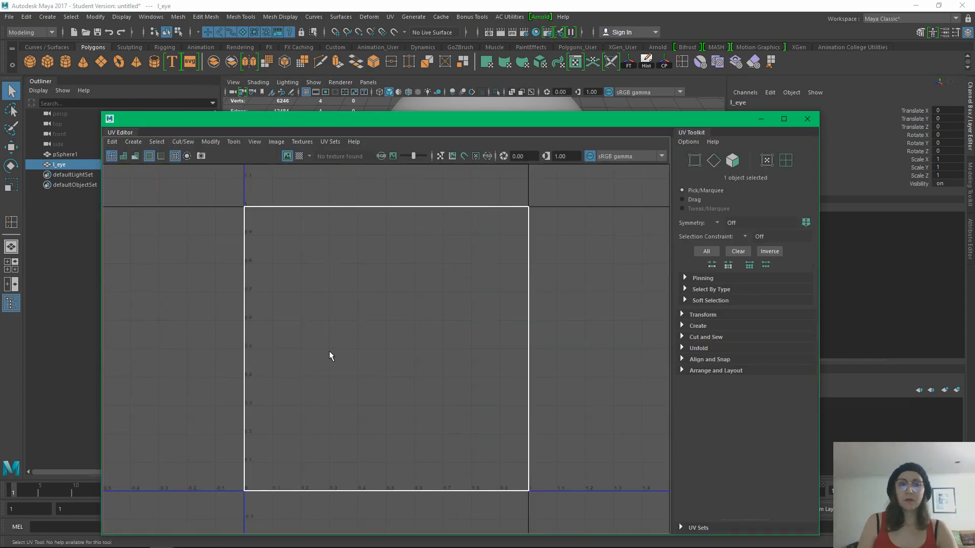
pyautogui.click(123, 155)
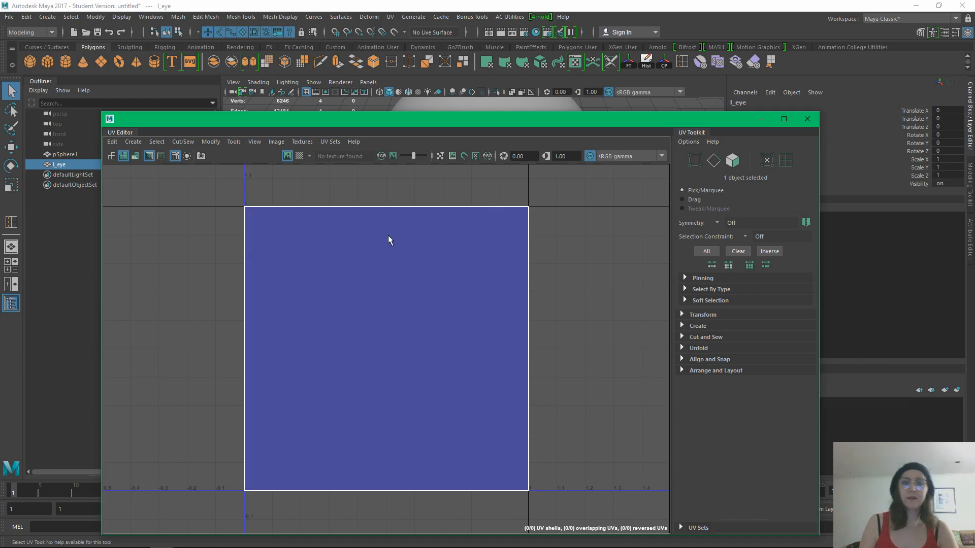
pyautogui.moveTo(418, 123); pyautogui.dragTo(342, 185)
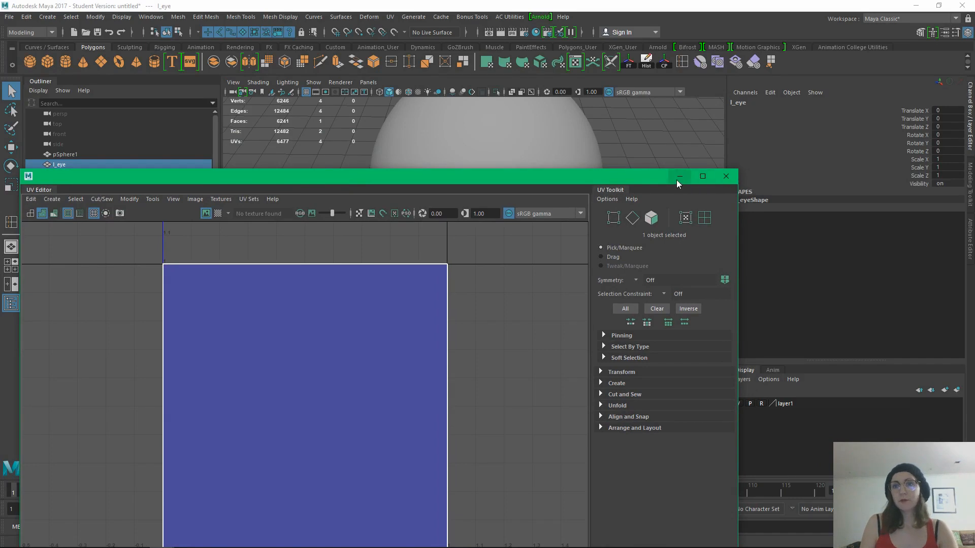
pyautogui.click(726, 177)
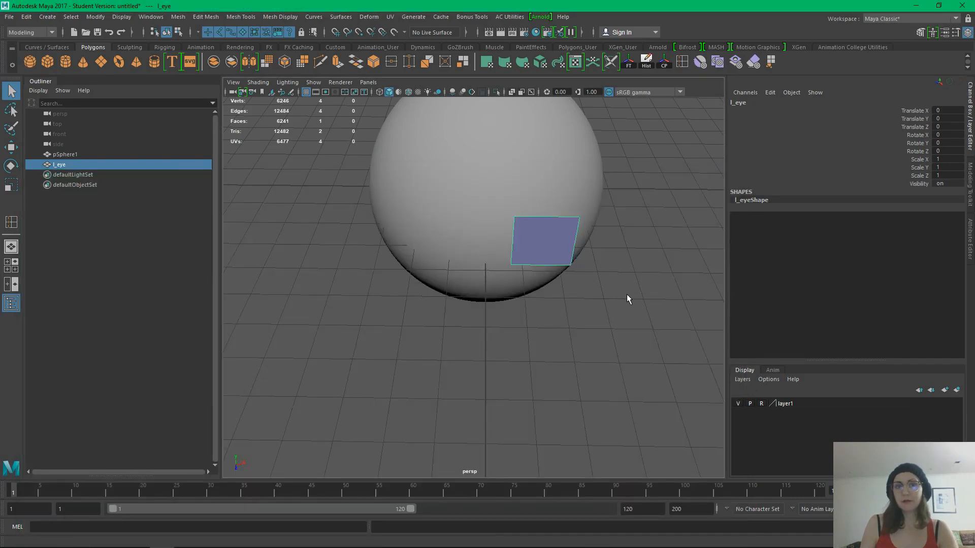
pyautogui.keyDown('alt'); pyautogui.moveTo(626, 294); pyautogui.dragTo(622, 282); pyautogui.keyUp('alt')
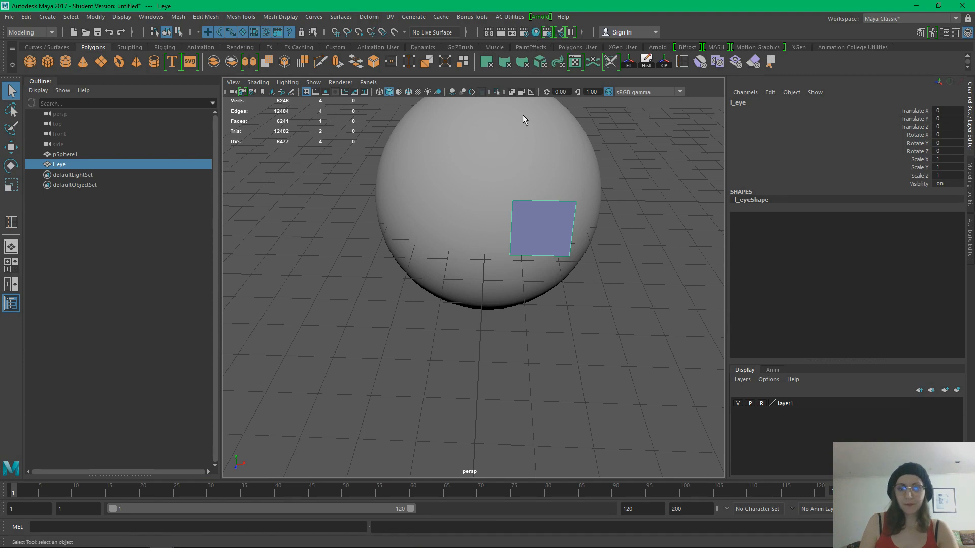
pyautogui.hotkey('alt', 'Tab')
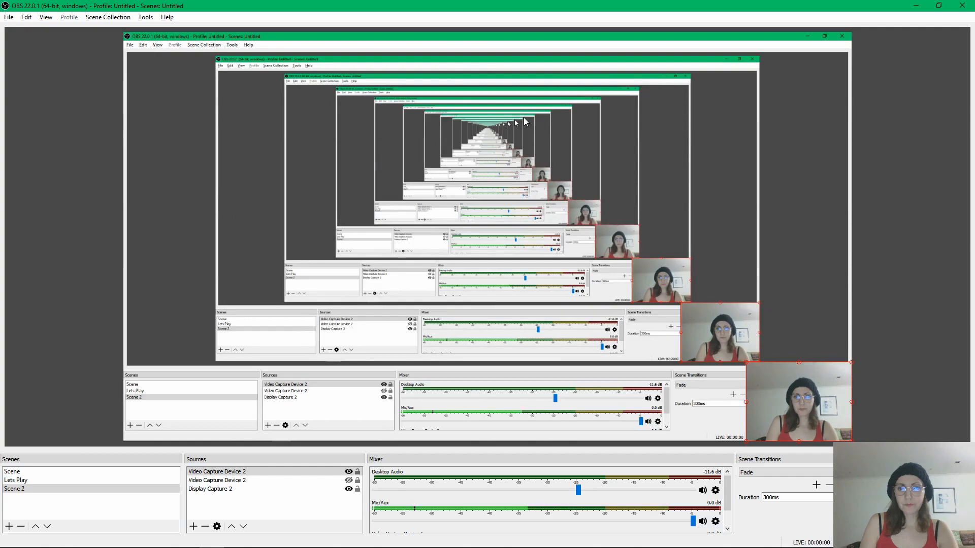
pyautogui.hotkey('alt', 'Tab')
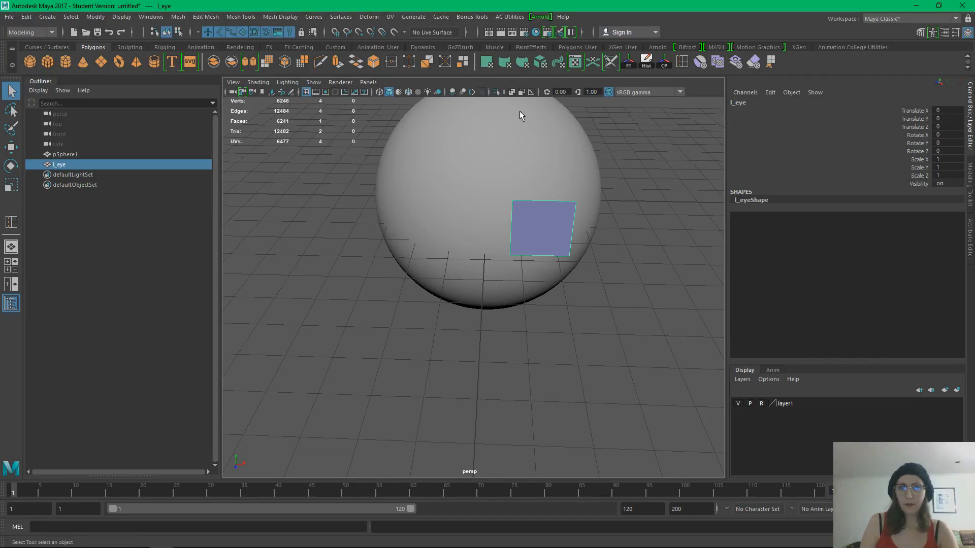
# Create an Arnold aiStandard material in the Hypershade and name it eye_mat
pyautogui.click(535, 32)
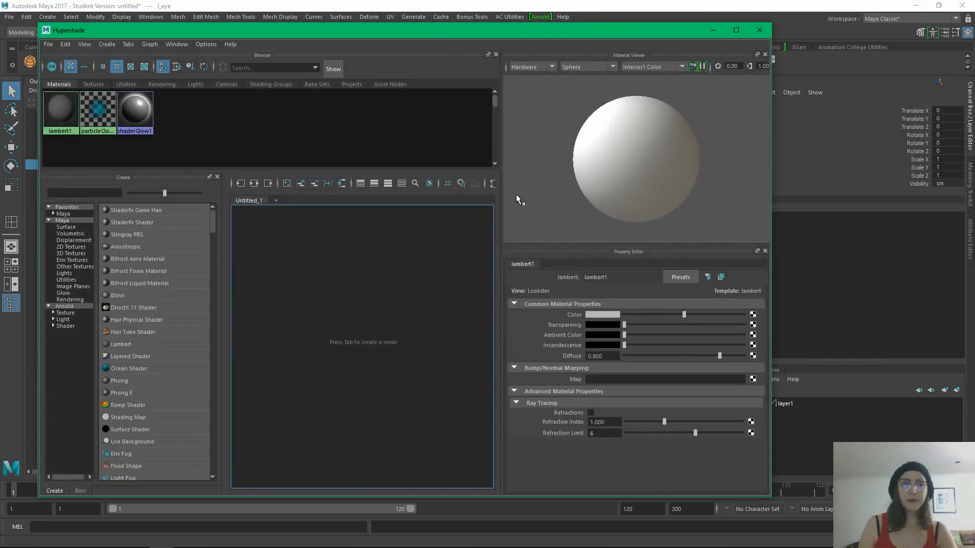
pyautogui.click(66, 307)
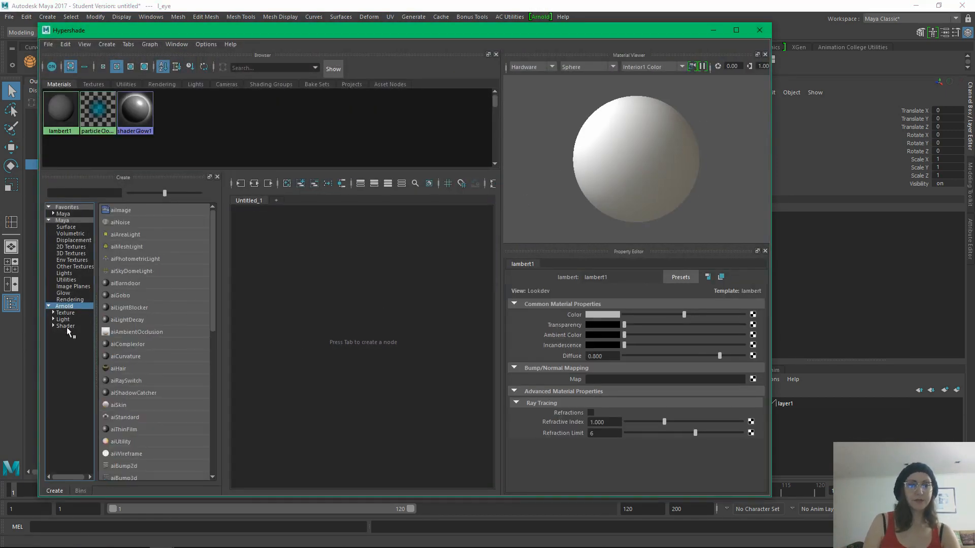
pyautogui.moveTo(212, 246)
pyautogui.mouseDown()
pyautogui.moveTo(212, 266)
pyautogui.moveTo(208, 234)
pyautogui.mouseUp()
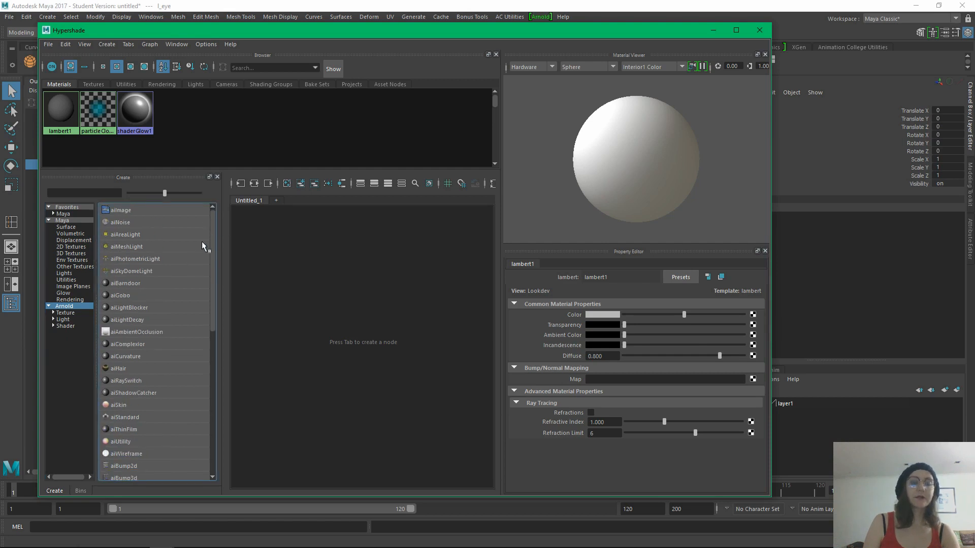
pyautogui.click(140, 416)
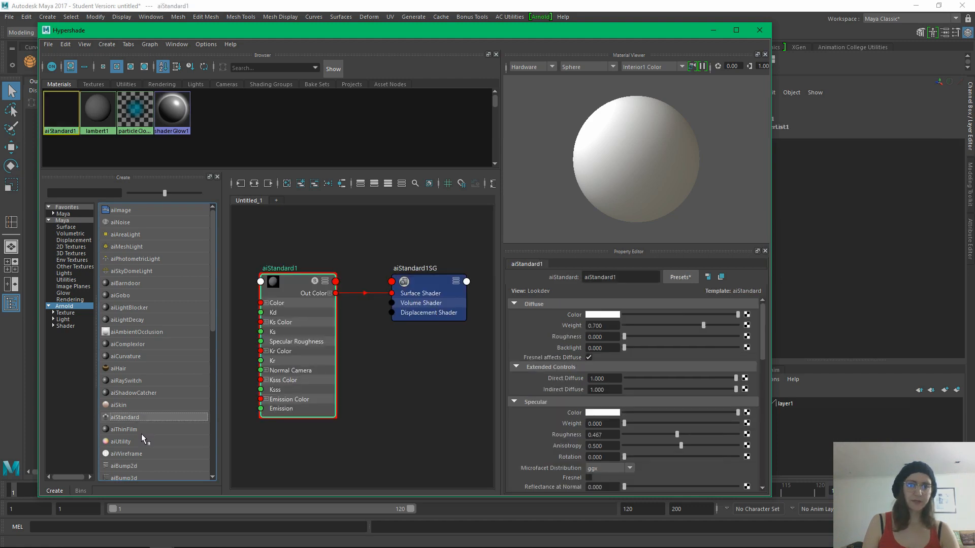
pyautogui.doubleClick(612, 277)
pyautogui.write('eye_mat')
pyautogui.press('Return')
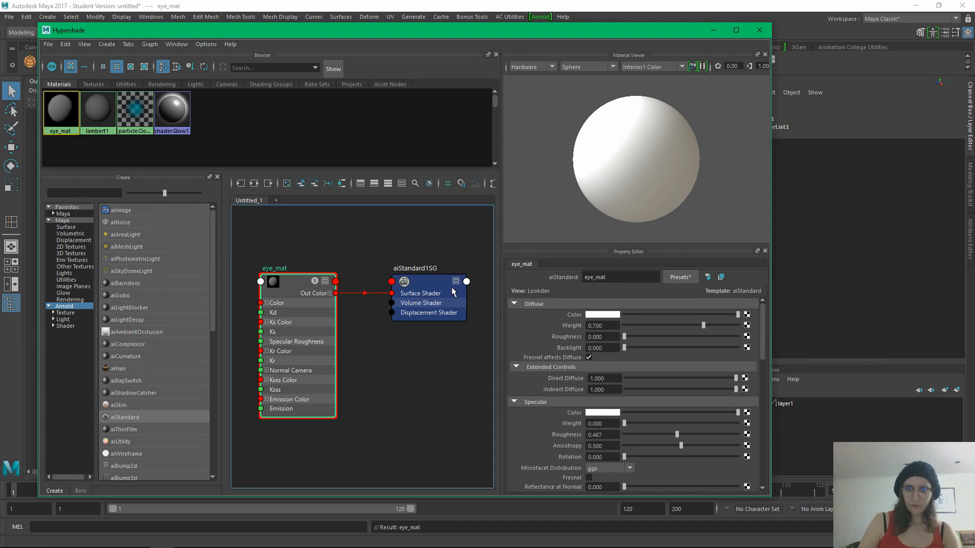
pyautogui.click(433, 403)
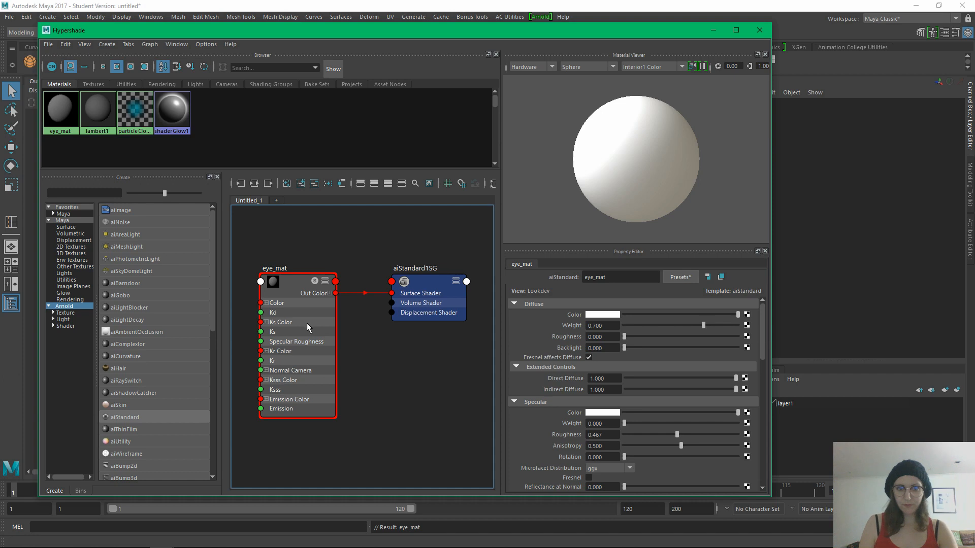
# Connect a new file texture to the diffuse color of eye_mat
pyautogui.scroll(-3, 413, 343)
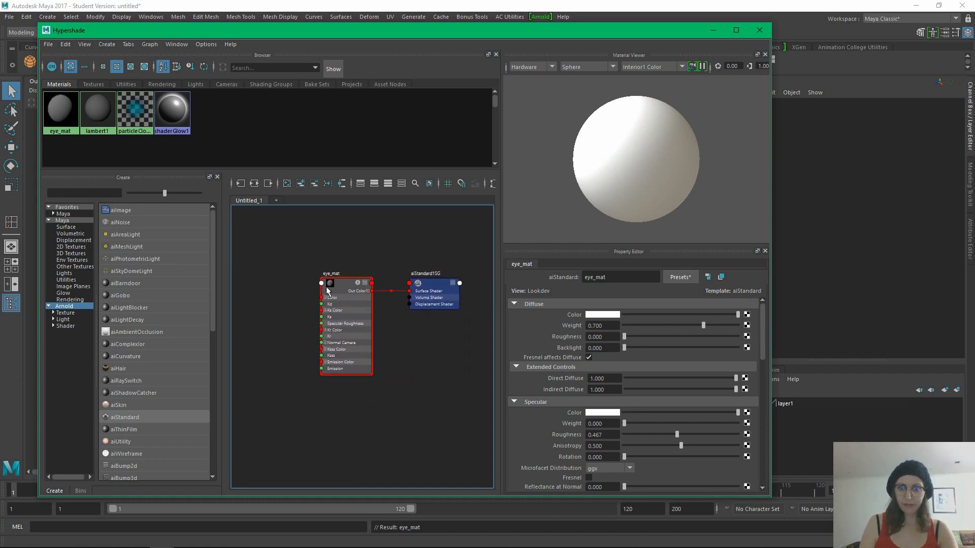
pyautogui.click(746, 315)
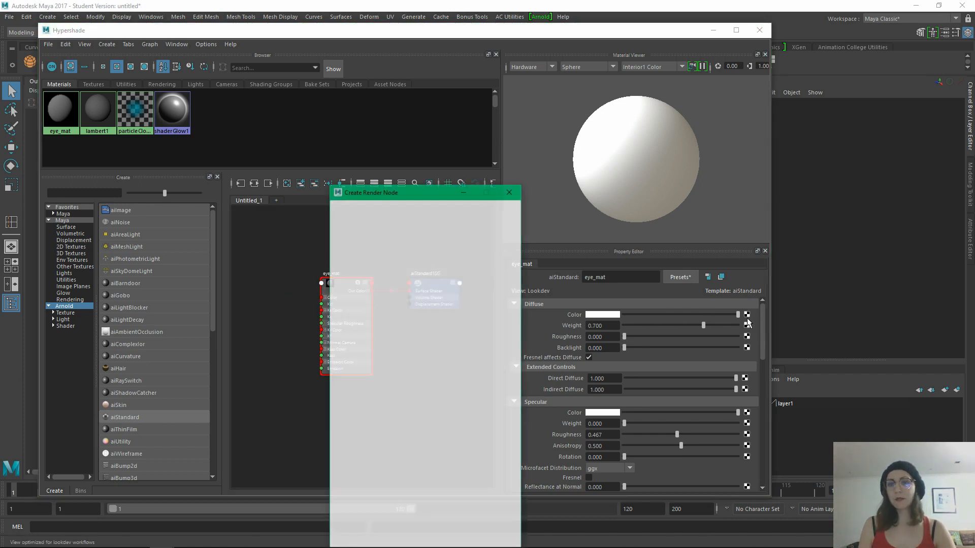
pyautogui.click(406, 274)
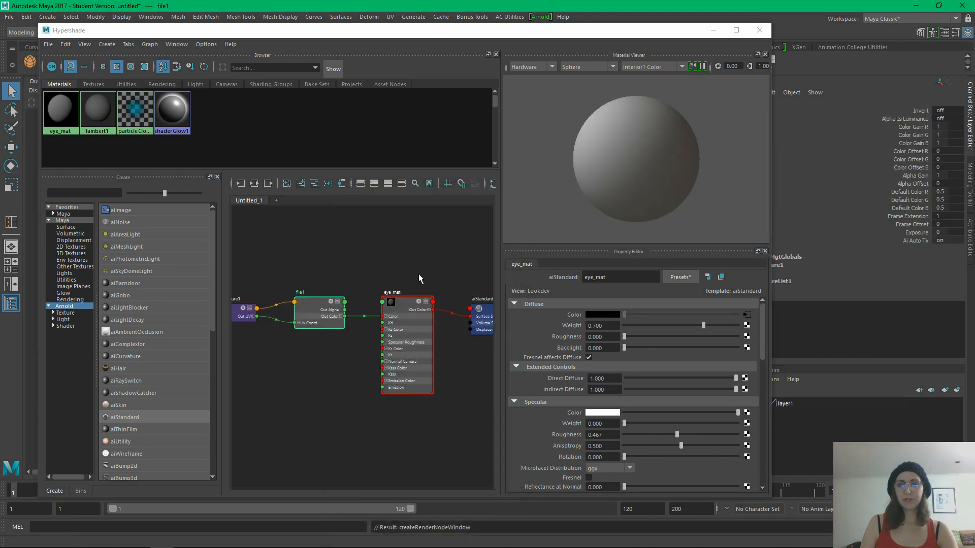
# Browse the computer's drives for the image to load into the file texture
pyautogui.click(755, 347)
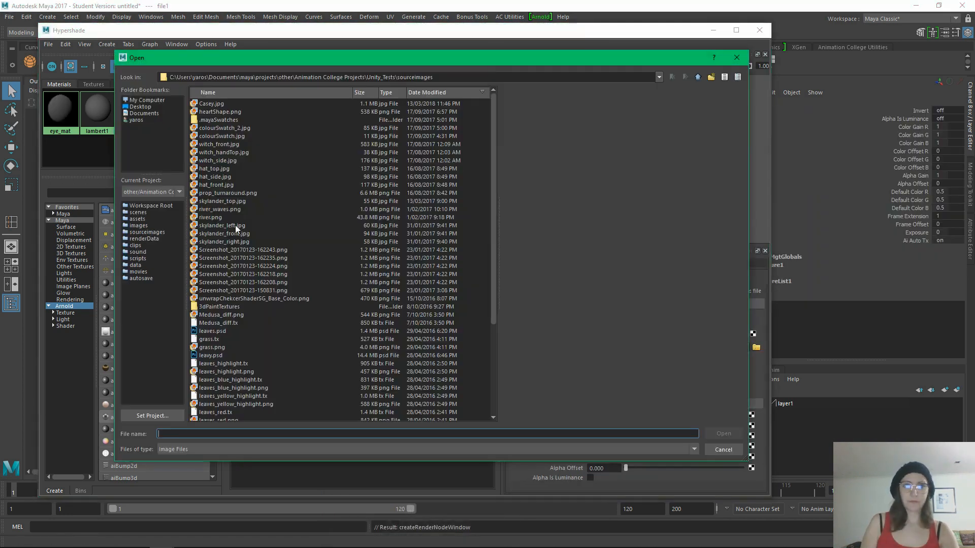
pyautogui.click(150, 101)
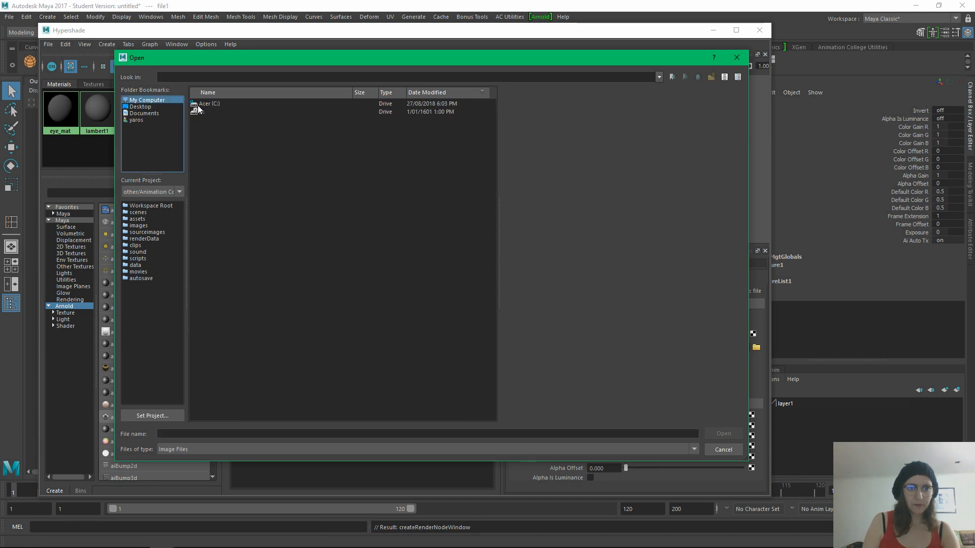
# Load eye_test_02_diff.tif from C:\Photoshop Projects as the image of the file1 texture
pyautogui.doubleClick(198, 105)
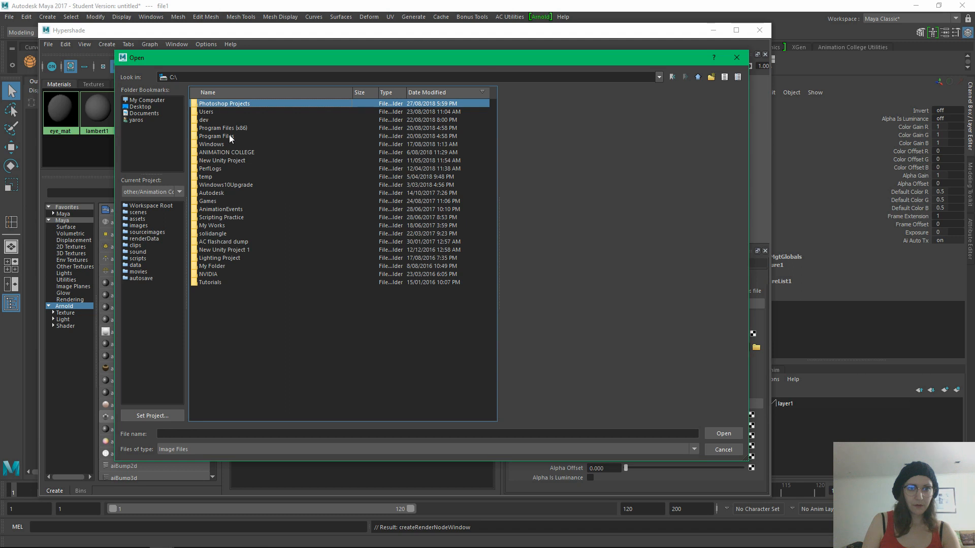
pyautogui.doubleClick(232, 103)
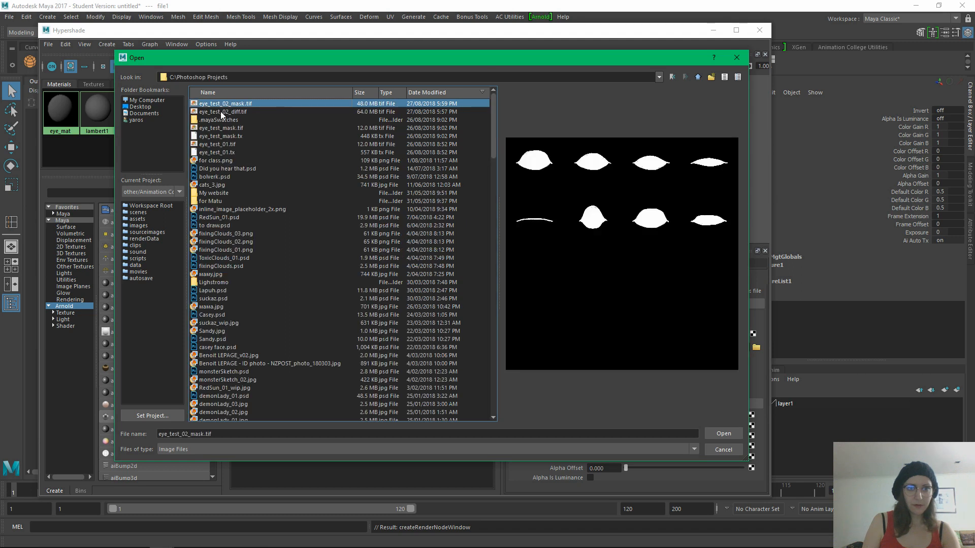
pyautogui.click(230, 111)
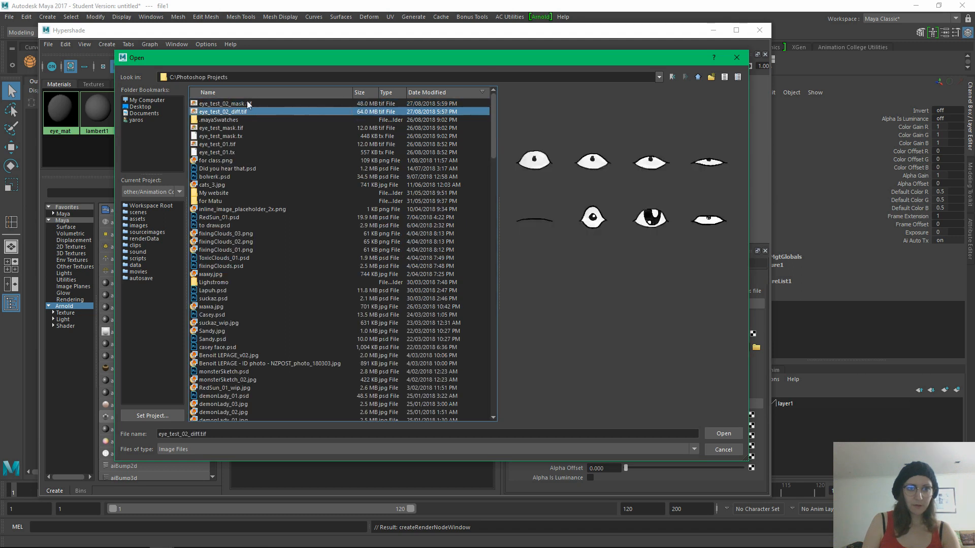
pyautogui.click(722, 435)
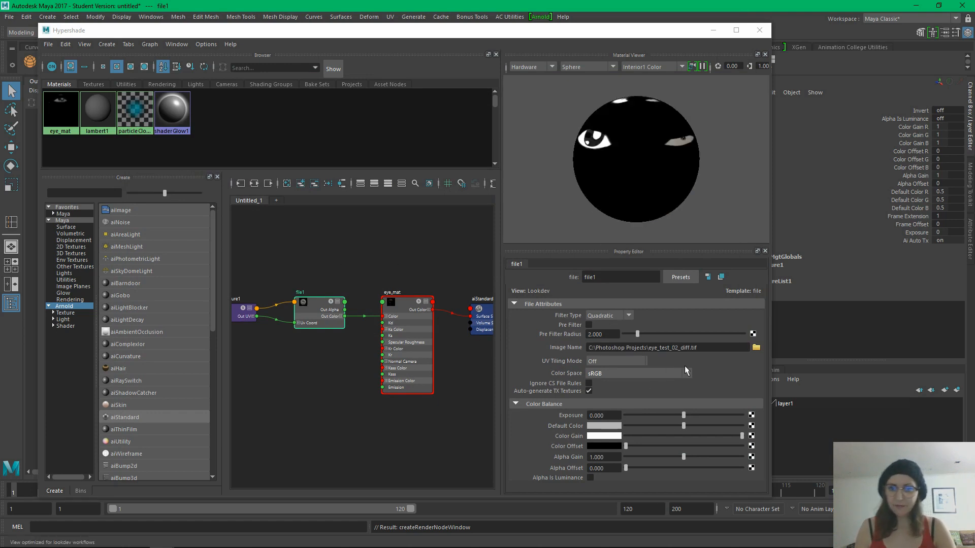
# Connect a new File texture to the Opacity attribute of the eye_mat material
pyautogui.click(329, 355)
pyautogui.click(394, 310)
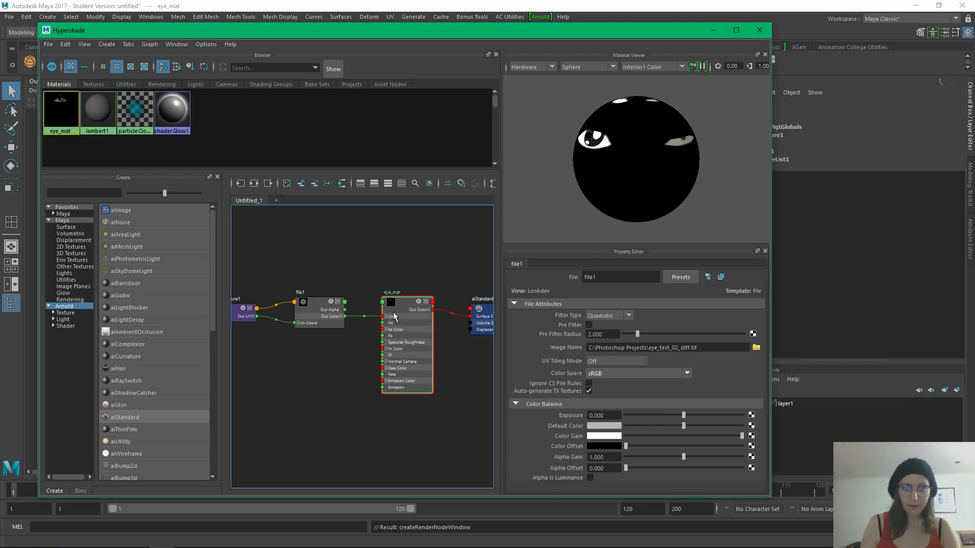
pyautogui.moveTo(764, 343); pyautogui.dragTo(760, 457)
pyautogui.scroll(10, 761, 459)
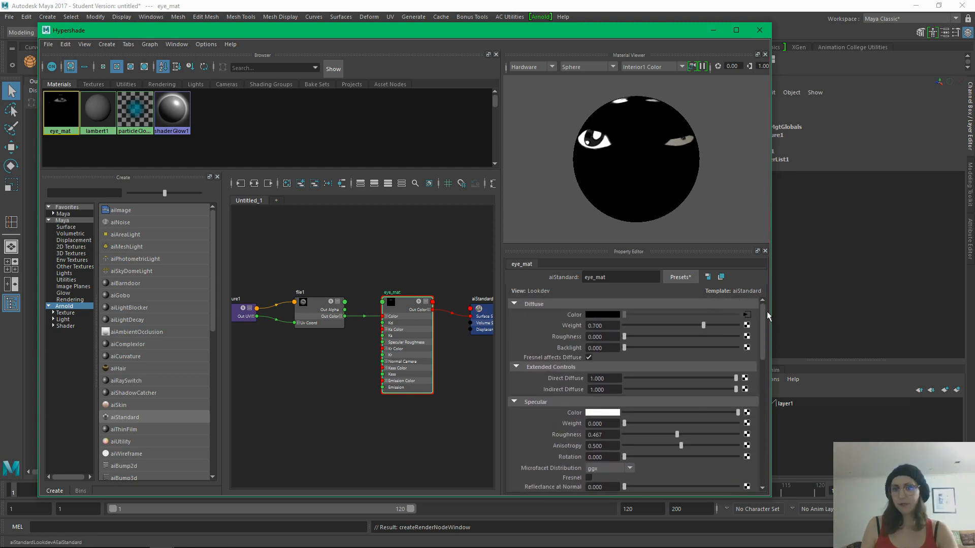
pyautogui.moveTo(766, 313); pyautogui.dragTo(763, 425)
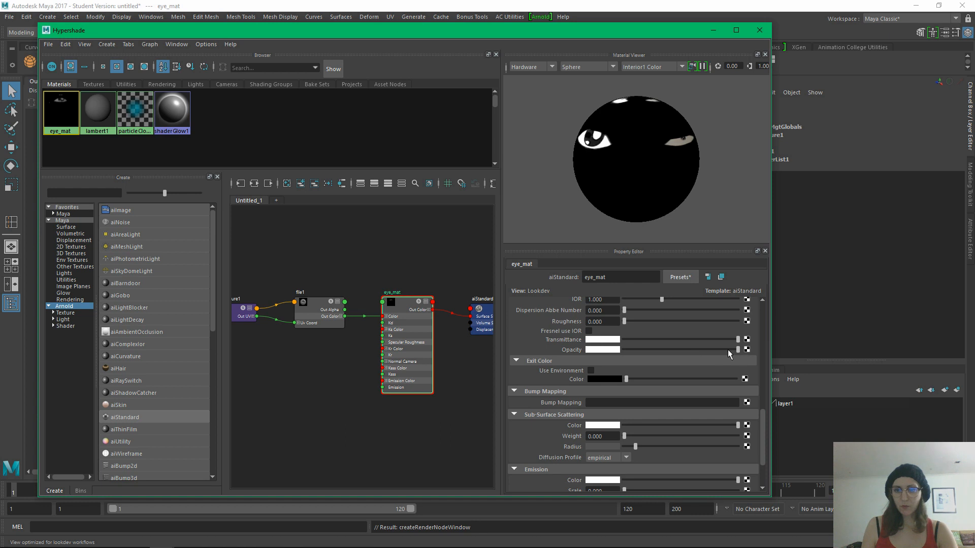
pyautogui.click(746, 350)
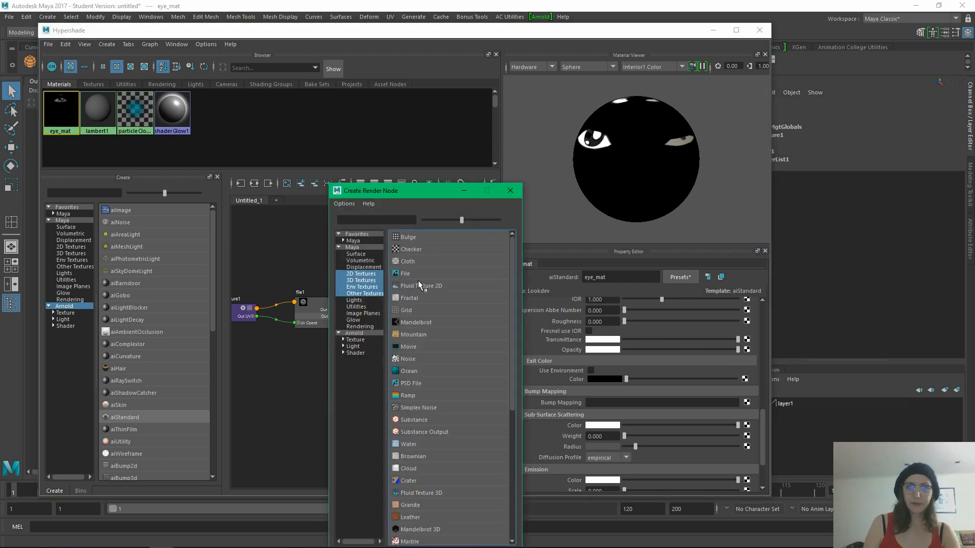
pyautogui.click(405, 273)
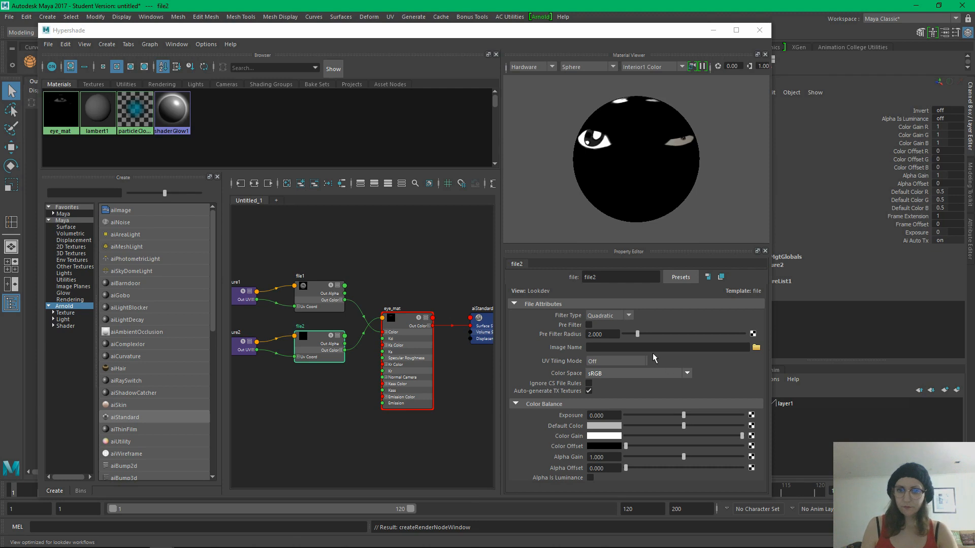
# Load eye_test_02_mask.tif as the image of the opacity file texture
pyautogui.click(756, 347)
pyautogui.click(243, 104)
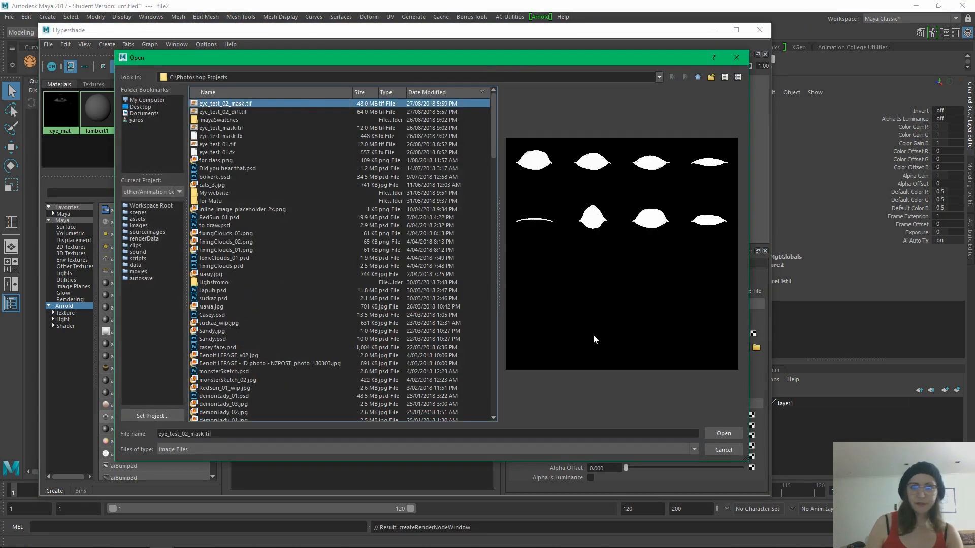
pyautogui.click(706, 433)
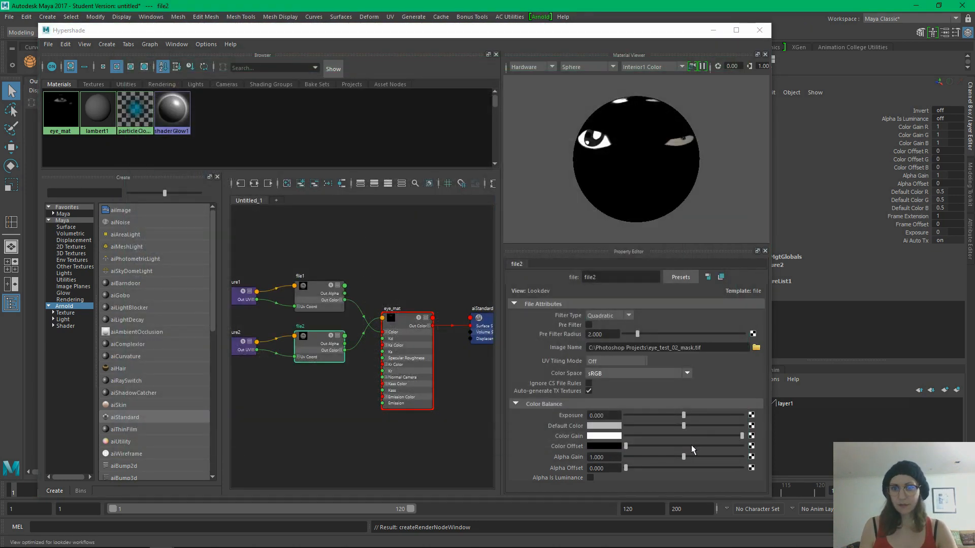
pyautogui.click(314, 416)
pyautogui.keyDown('alt'); pyautogui.moveTo(303, 404); pyautogui.dragTo(340, 392, button='middle'); pyautogui.keyUp('alt')
pyautogui.keyDown('alt'); pyautogui.moveTo(367, 396); pyautogui.dragTo(429, 420, button='right'); pyautogui.keyUp('alt')
pyautogui.keyDown('alt'); pyautogui.moveTo(404, 414); pyautogui.dragTo(446, 440, button='middle'); pyautogui.keyUp('alt')
pyautogui.keyDown('alt'); pyautogui.moveTo(432, 414); pyautogui.dragTo(426, 406, button='right'); pyautogui.keyUp('alt')
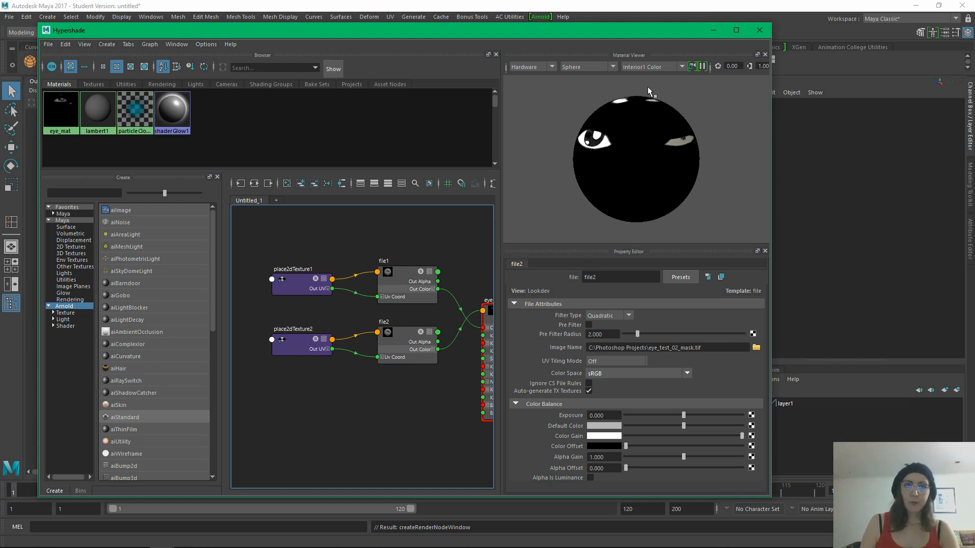
# Assign the eye_mat material to the l_eye plane in front of the sphere
pyautogui.click(713, 31)
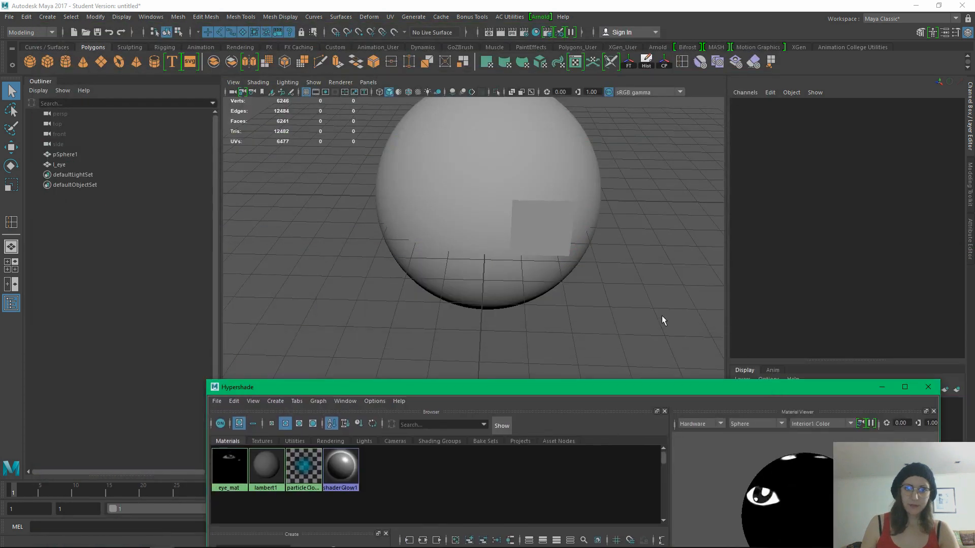
pyautogui.click(550, 252)
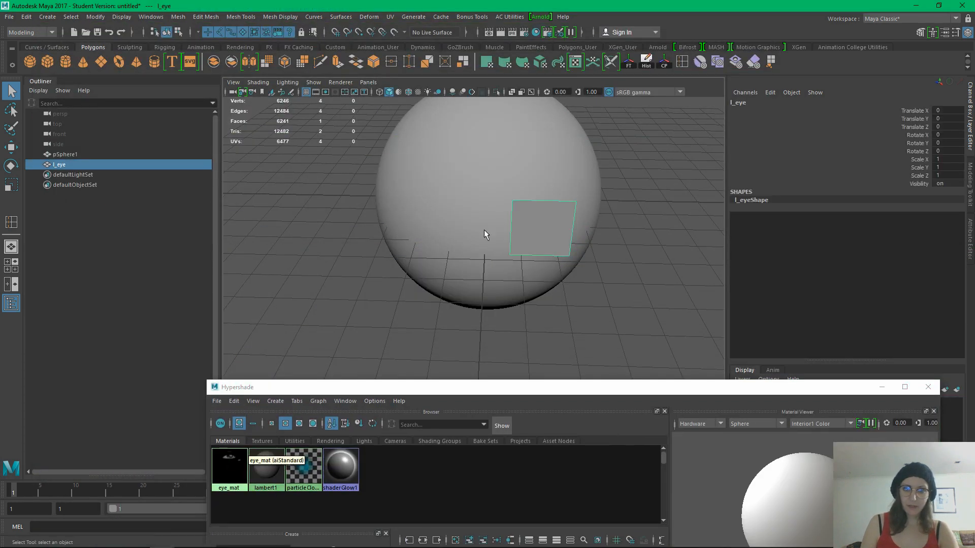
pyautogui.moveTo(230, 461); pyautogui.dragTo(233, 371, button='right')
pyautogui.moveTo(401, 383); pyautogui.dragTo(213, 205)
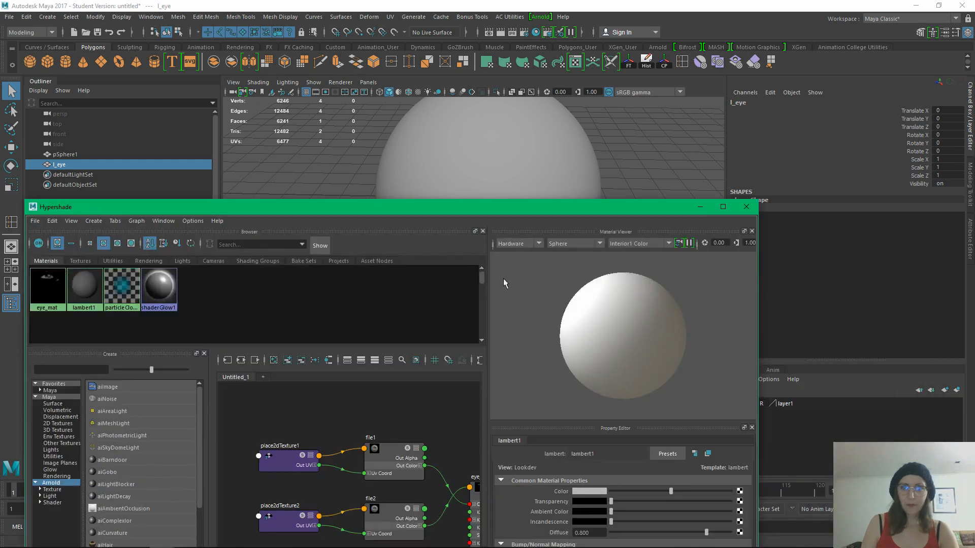
pyautogui.click(699, 207)
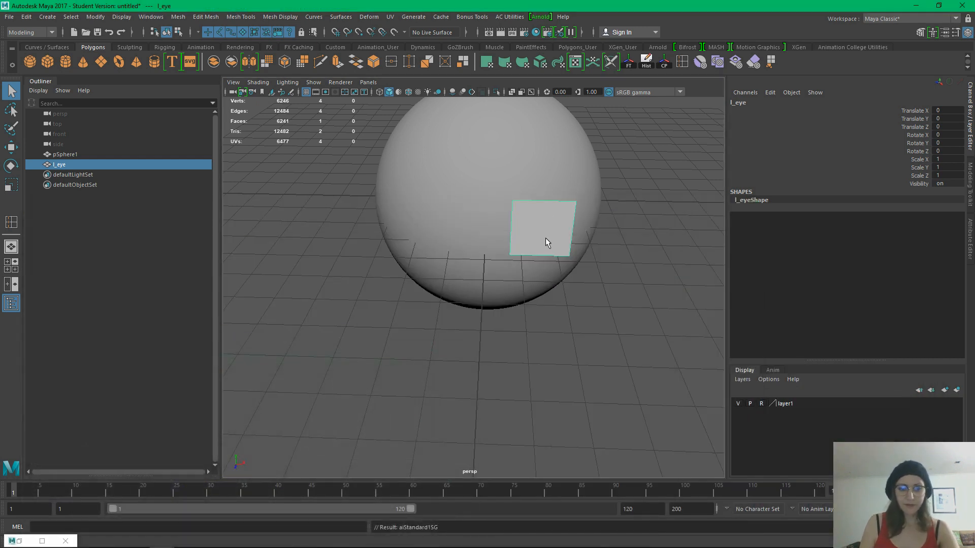
# Turn on textured display in the perspective view and examine the eye texture on the l_eye plane
pyautogui.press('6')
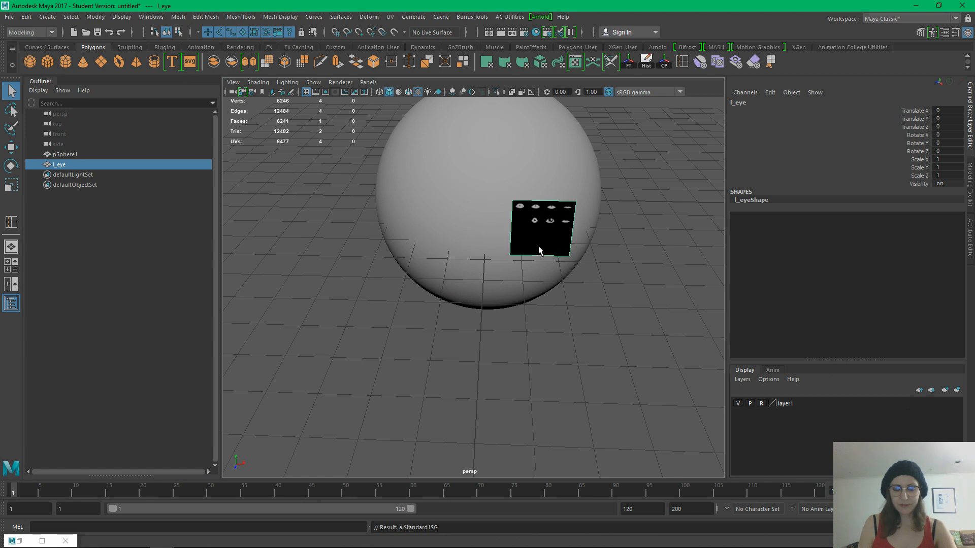
pyautogui.keyDown('alt'); pyautogui.moveTo(438, 298); pyautogui.dragTo(557, 357, button='right'); pyautogui.keyUp('alt')
pyautogui.keyDown('alt'); pyautogui.moveTo(557, 357); pyautogui.dragTo(493, 403, button='middle'); pyautogui.keyUp('alt')
pyautogui.keyDown('alt'); pyautogui.moveTo(494, 403); pyautogui.dragTo(512, 363); pyautogui.keyUp('alt')
pyautogui.keyDown('alt'); pyautogui.moveTo(582, 243); pyautogui.dragTo(444, 288, button='right'); pyautogui.keyUp('alt')
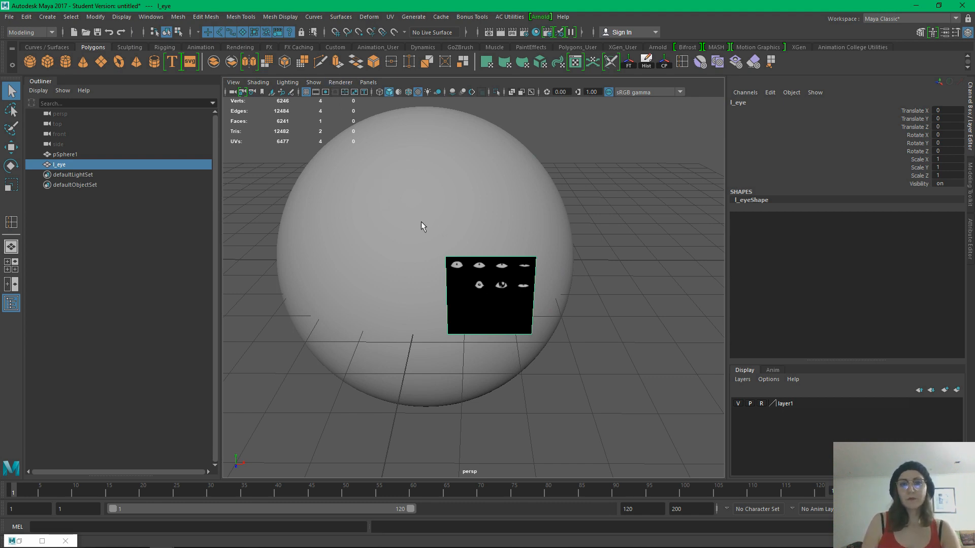
pyautogui.click(547, 423)
pyautogui.click(505, 329)
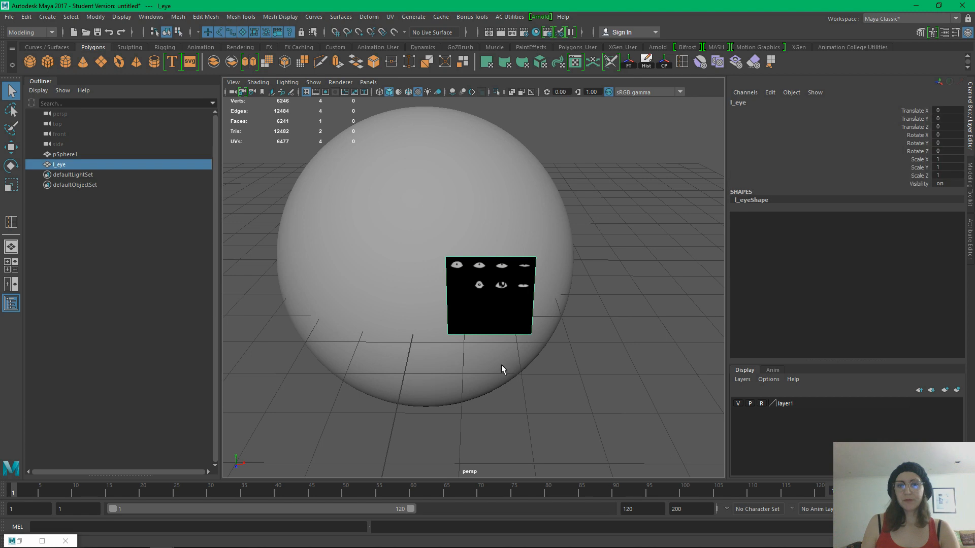
pyautogui.keyDown('alt'); pyautogui.moveTo(503, 380); pyautogui.dragTo(513, 406); pyautogui.keyUp('alt')
pyautogui.click(546, 442)
pyautogui.click(495, 326)
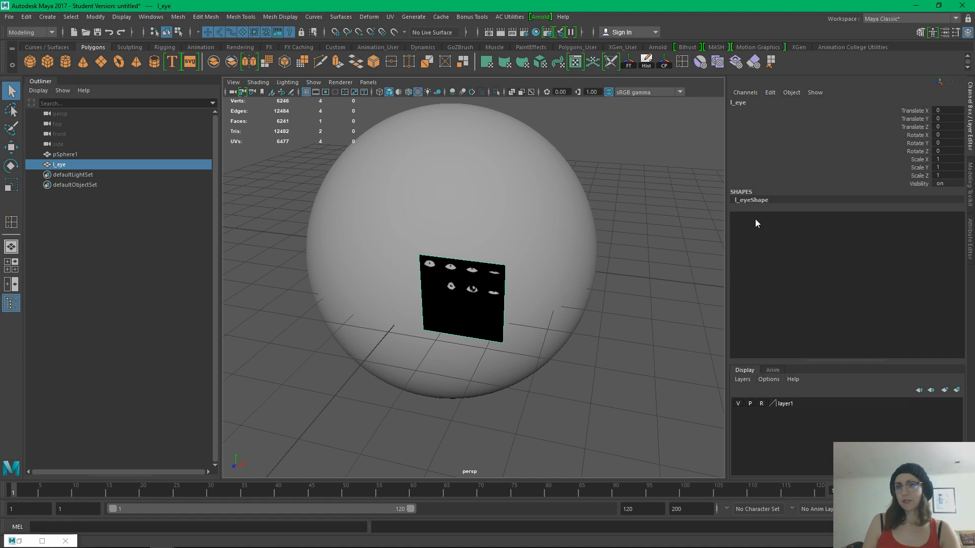
# Turn off Opaque and Self Shadows in the Arnold attributes of l_eyeShape
pyautogui.click(970, 186)
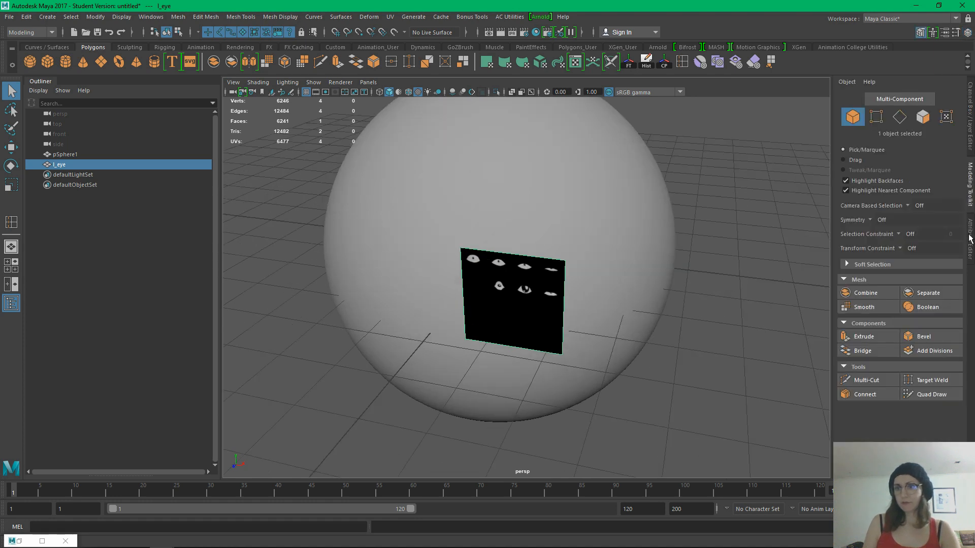
pyautogui.click(969, 239)
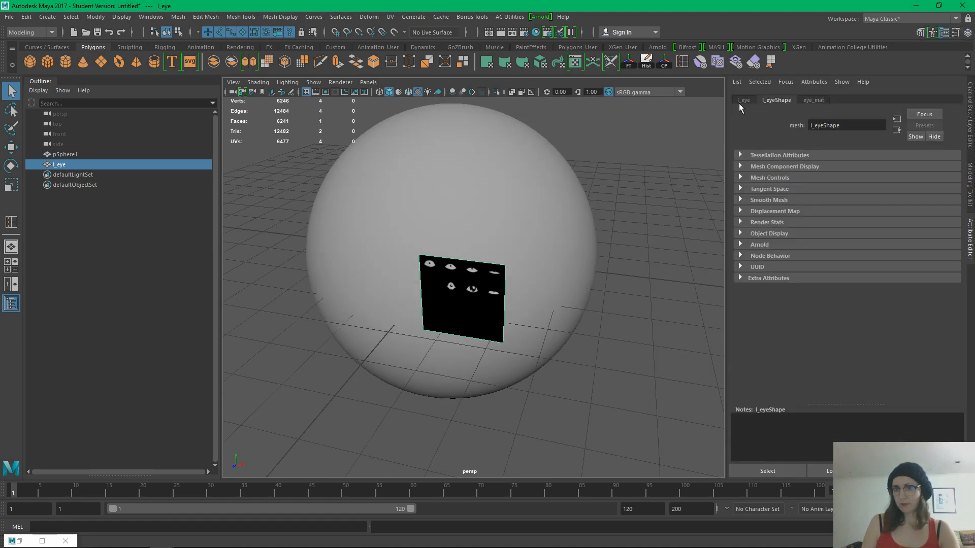
pyautogui.click(744, 101)
pyautogui.click(769, 103)
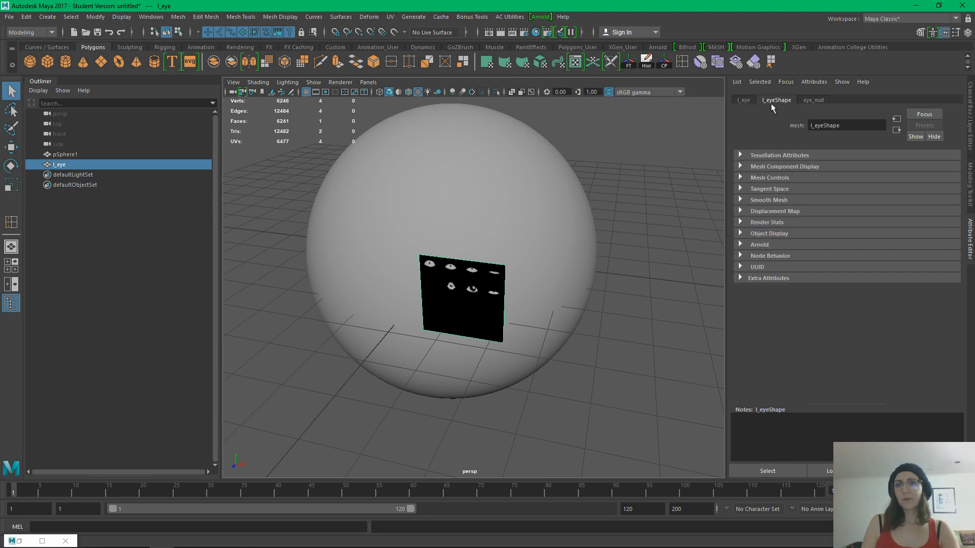
pyautogui.click(757, 247)
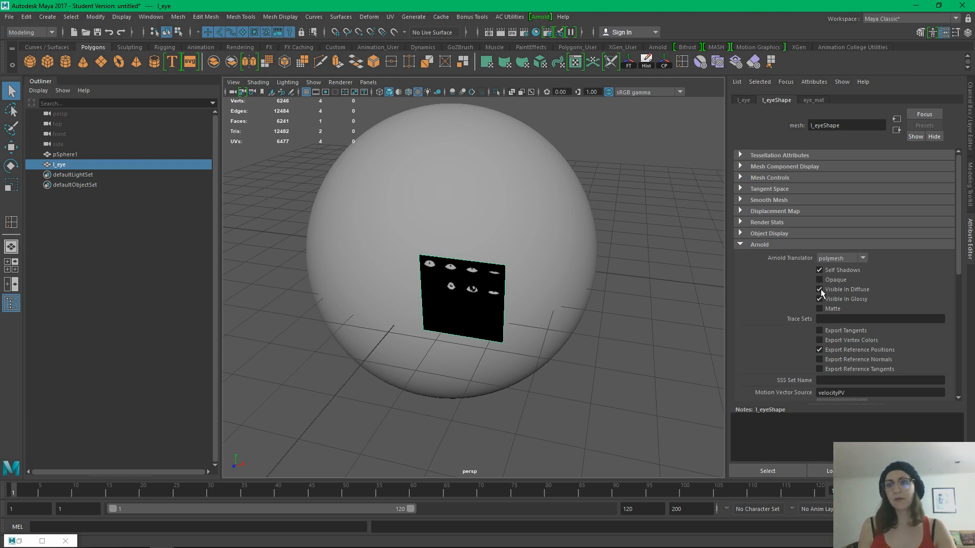
pyautogui.click(820, 280)
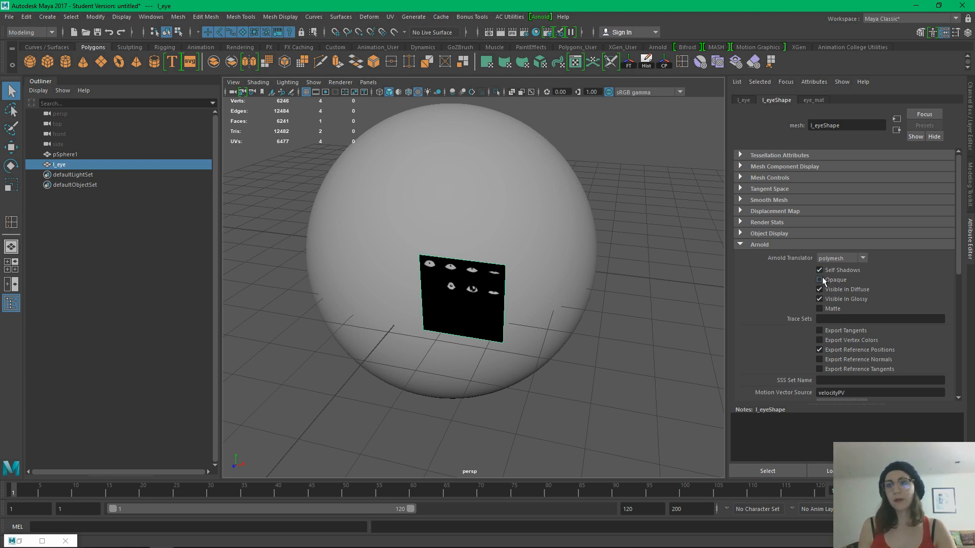
pyautogui.click(819, 271)
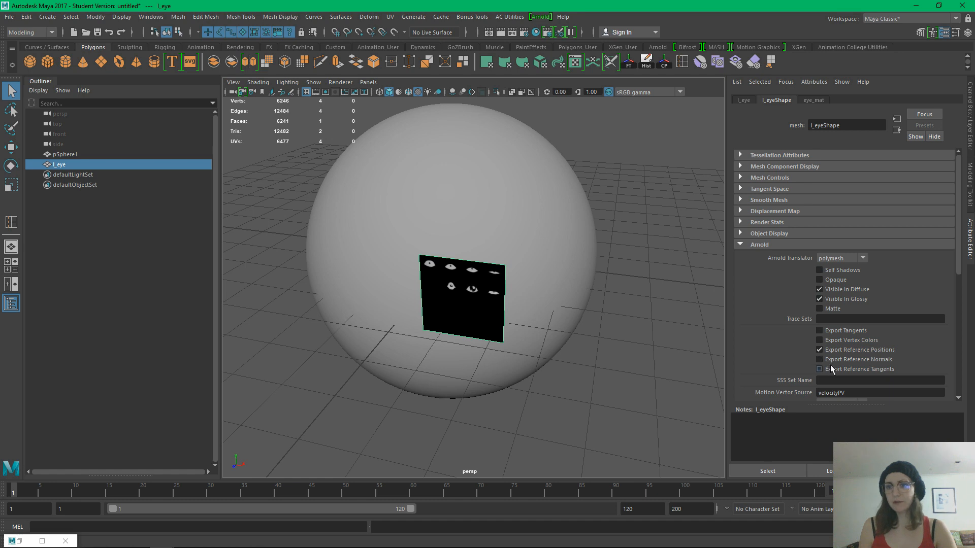
# Turn off Casts Shadows and Receive Shadows in the render stats of l_eyeShape
pyautogui.moveTo(958, 265); pyautogui.dragTo(970, 394)
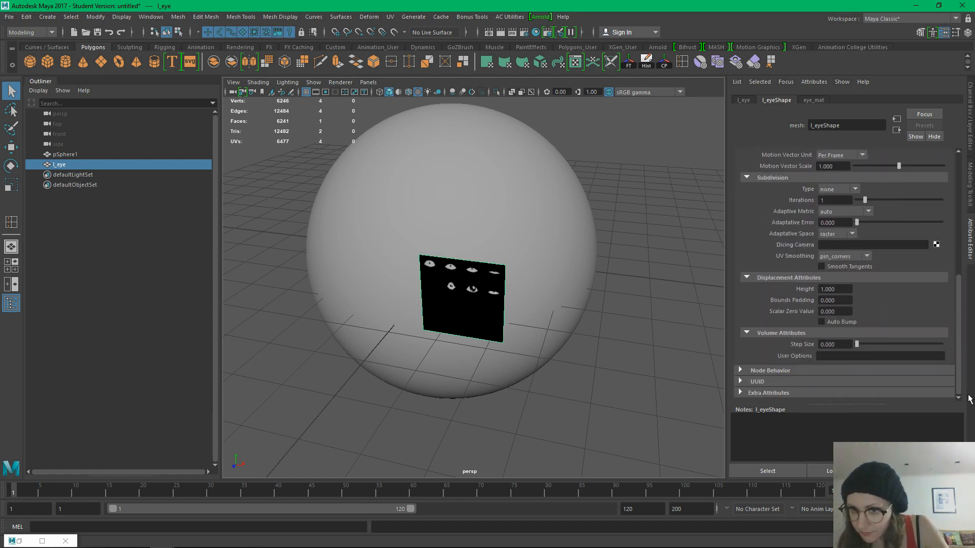
pyautogui.scroll(10, 739, 244)
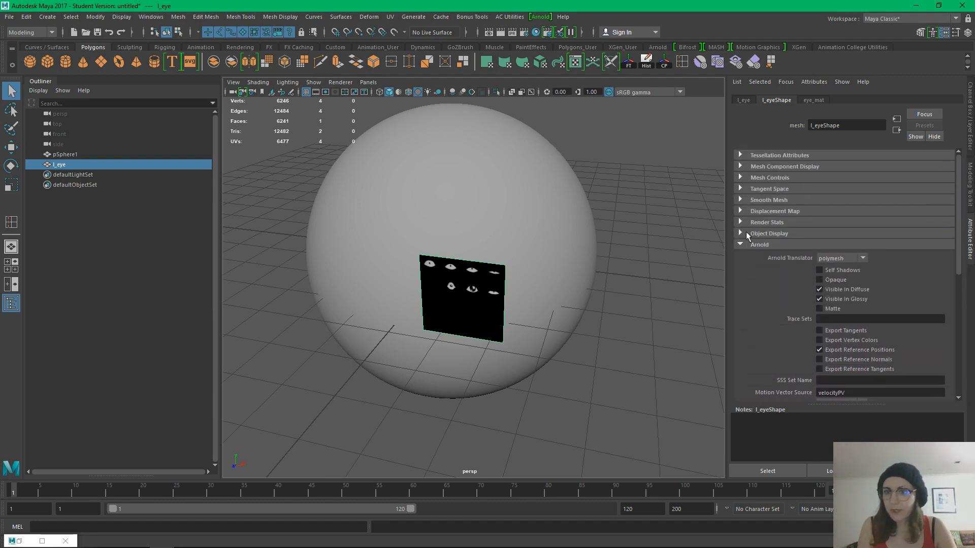
pyautogui.click(742, 234)
pyautogui.click(741, 222)
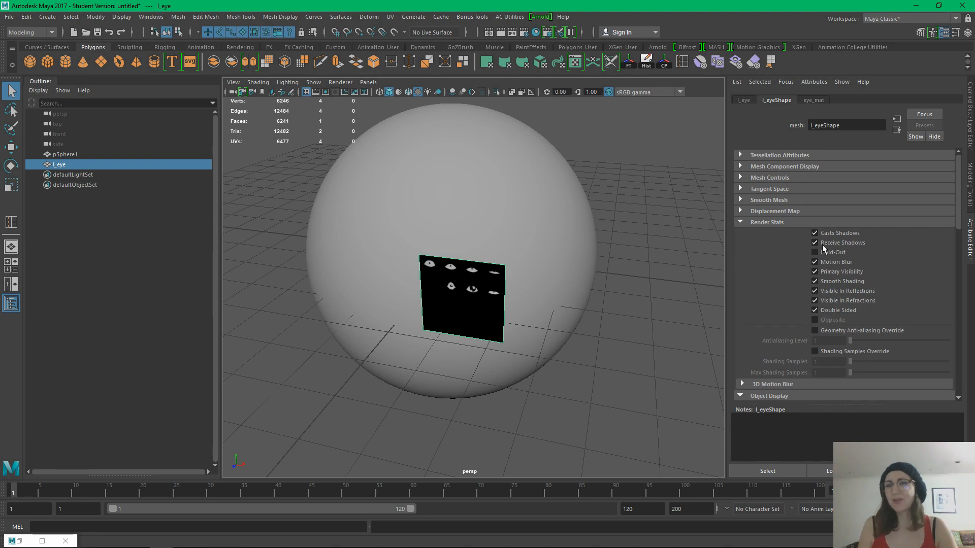
pyautogui.click(815, 233)
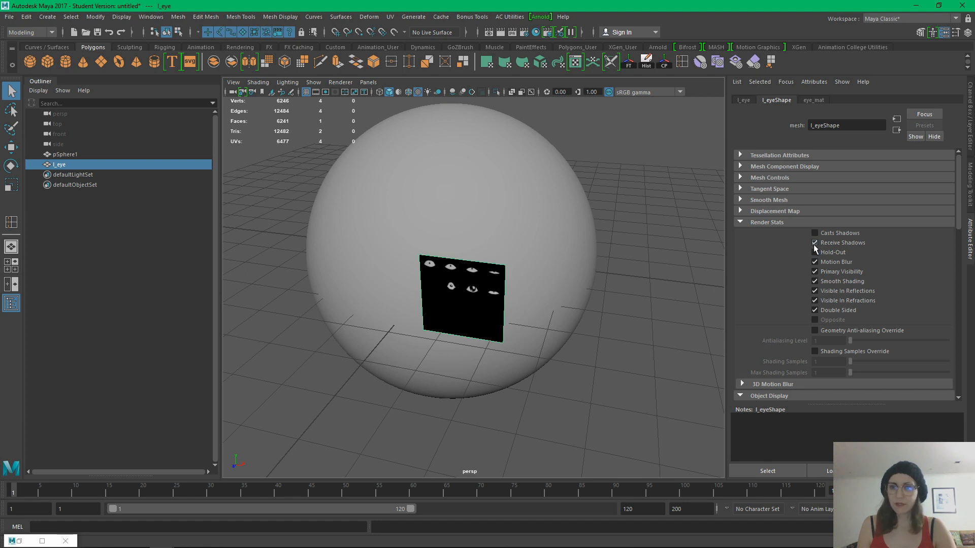
pyautogui.click(814, 243)
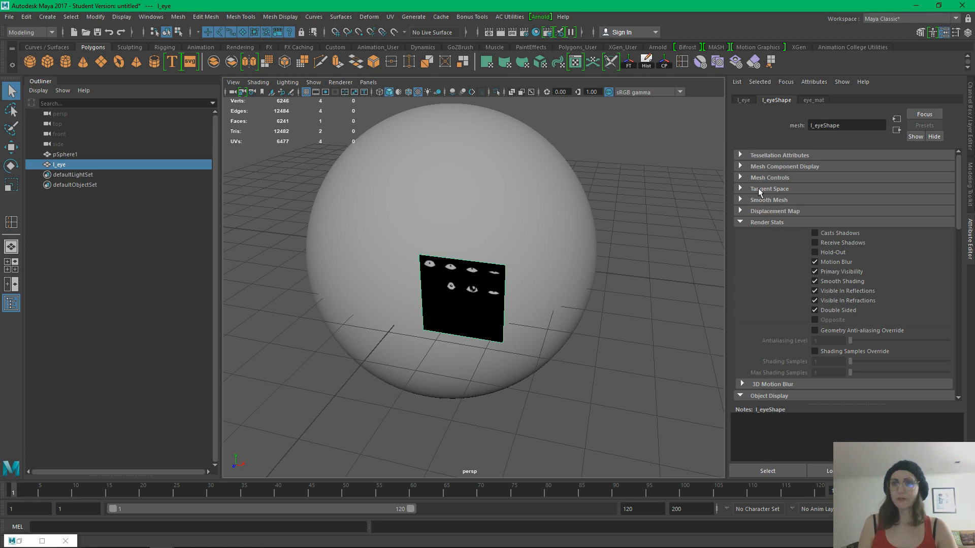
# Review the eye_mat material attributes and examine the l_eye plane against the sphere from several angles
pyautogui.click(812, 101)
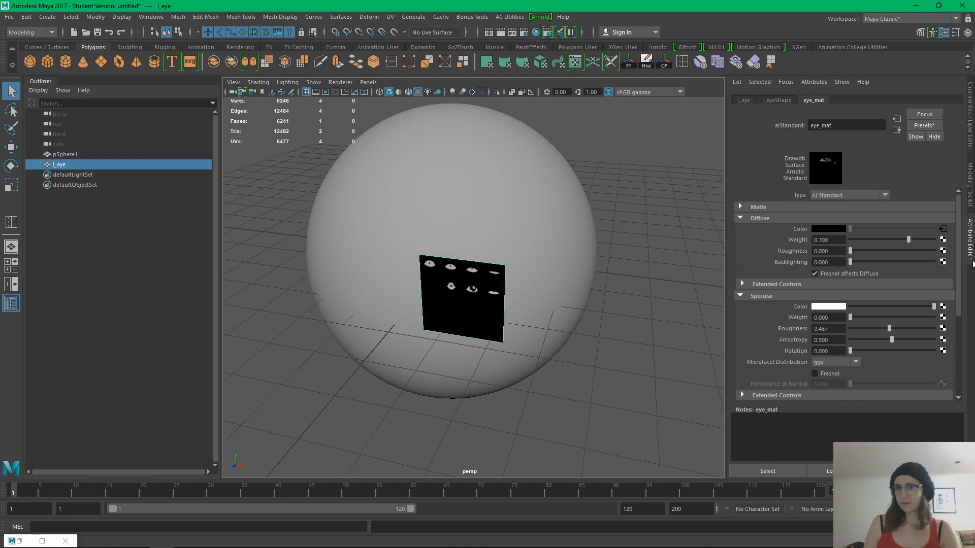
pyautogui.scroll(-5, 955, 260)
pyautogui.click(602, 410)
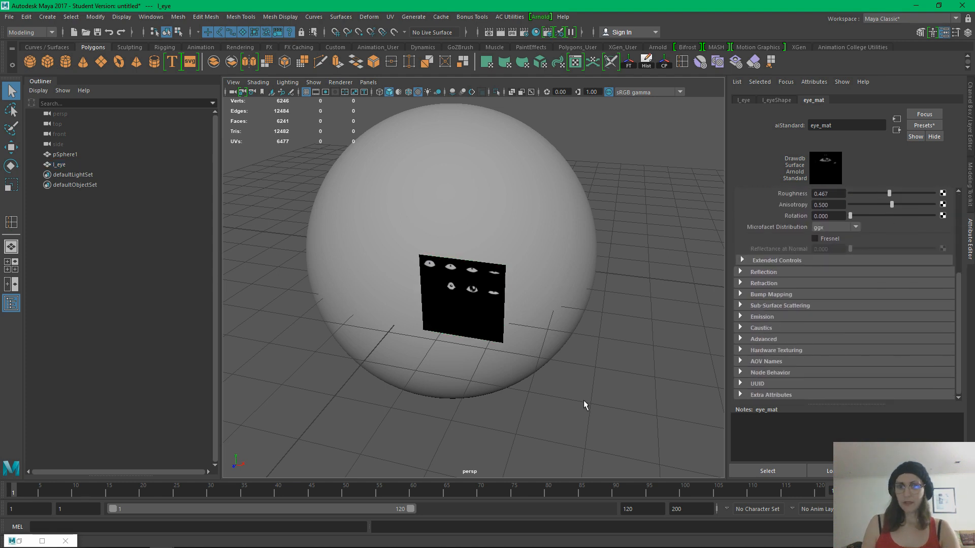
pyautogui.scroll(-3, 455, 282)
pyautogui.keyDown('alt'); pyautogui.moveTo(536, 337); pyautogui.dragTo(556, 348); pyautogui.keyUp('alt')
pyautogui.click(474, 305)
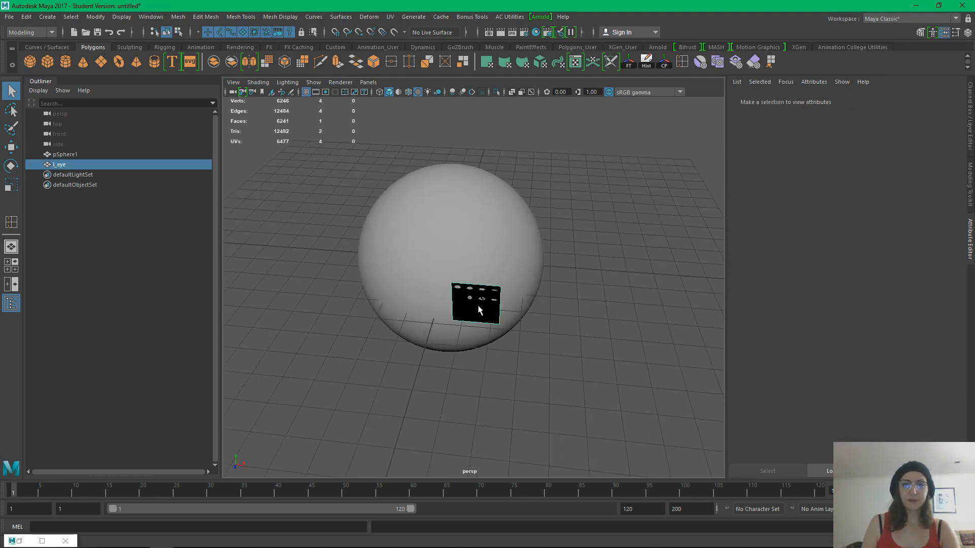
pyautogui.keyDown('alt'); pyautogui.moveTo(506, 383); pyautogui.dragTo(516, 279); pyautogui.keyUp('alt')
pyautogui.keyDown('alt'); pyautogui.moveTo(406, 209); pyautogui.dragTo(374, 196); pyautogui.keyUp('alt')
pyautogui.scroll(4, 470, 278)
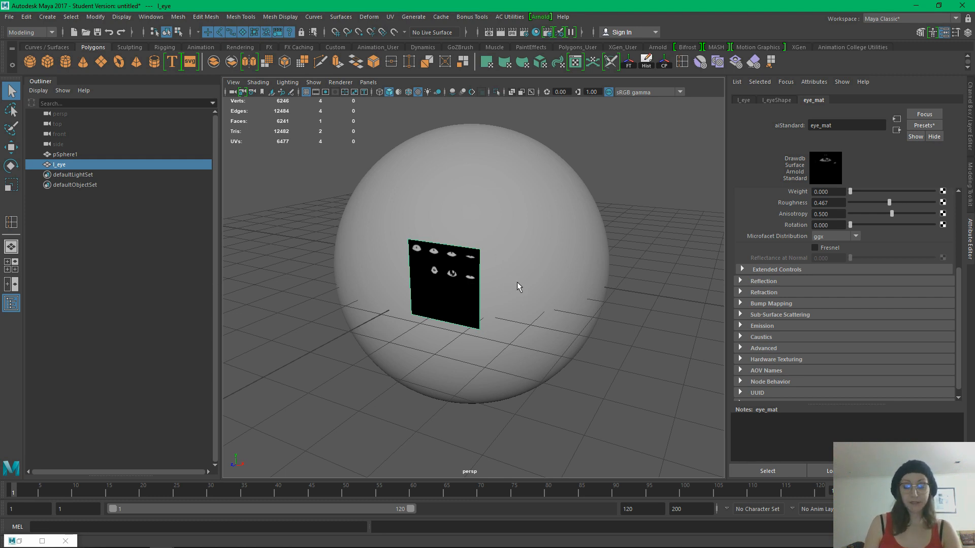
# Create a directional light and rotate it to illuminate the front of the sphere and the l_eye plane
pyautogui.scroll(-4, 457, 256)
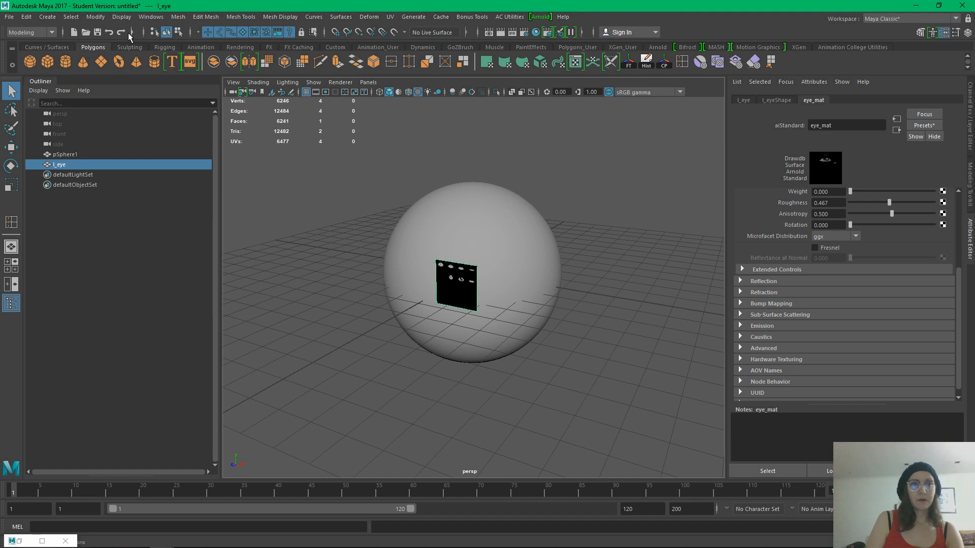
pyautogui.click(47, 17)
pyautogui.moveTo(152, 75)
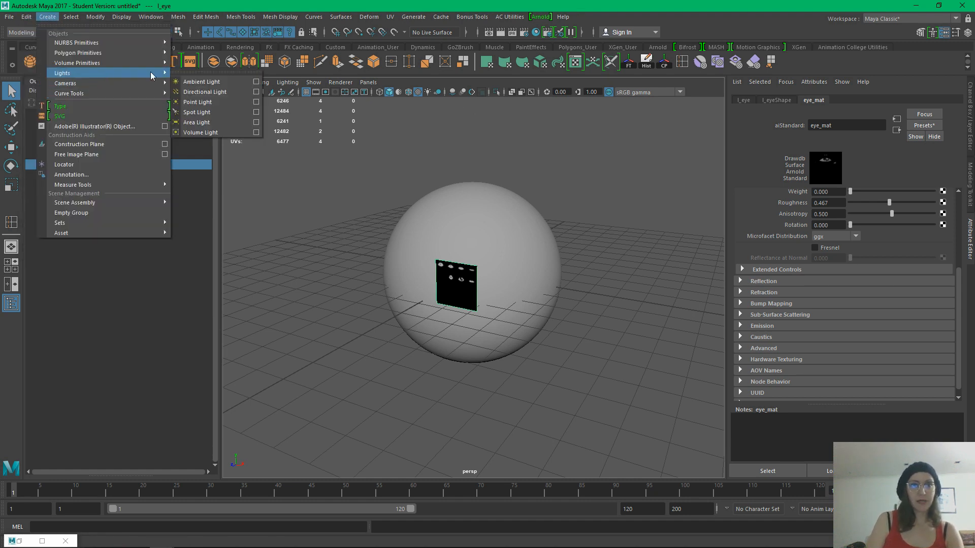
pyautogui.click(219, 93)
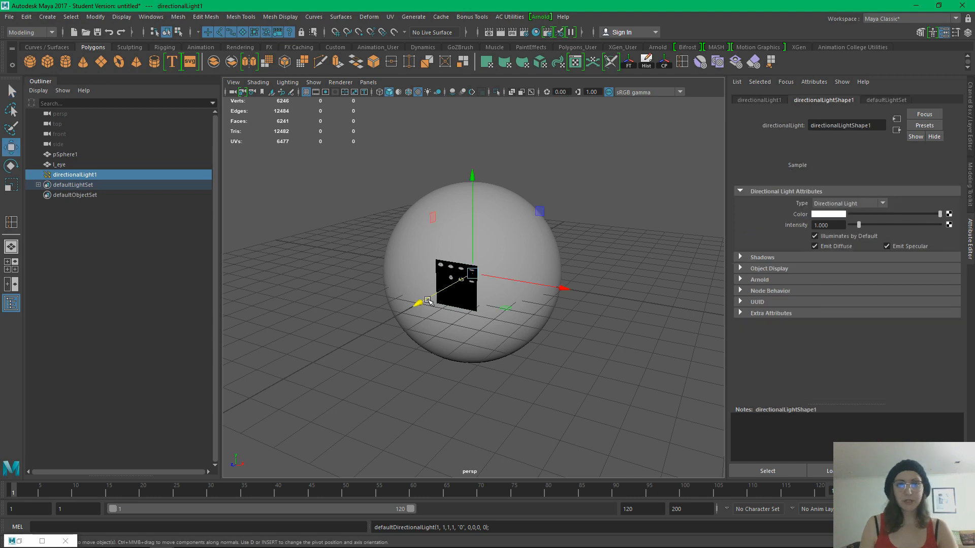
pyautogui.press('e')
pyautogui.moveTo(359, 322); pyautogui.dragTo(465, 250)
pyautogui.click(560, 392)
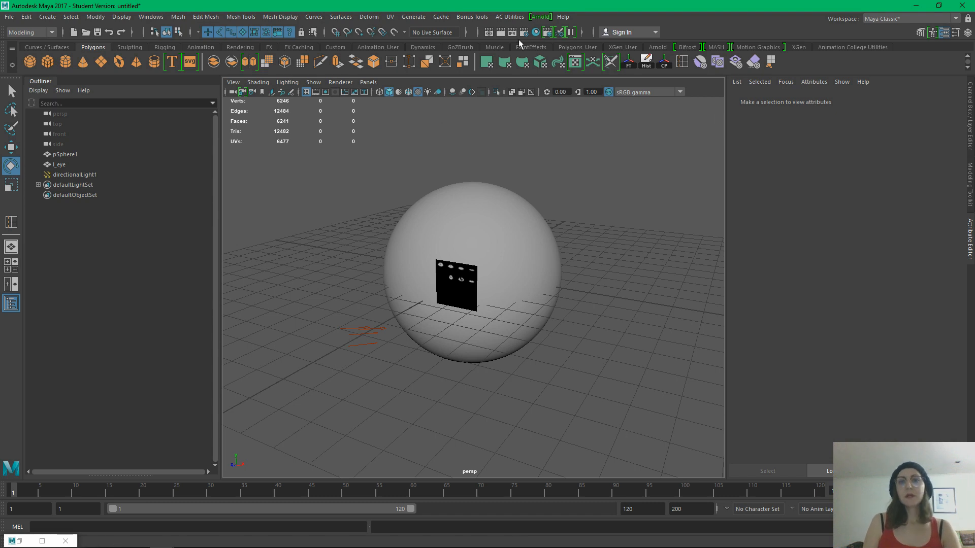
# Turn on the 960 x 540 resolution gate in the perspective view and frame the l_eye plane closely
pyautogui.keyDown('alt'); pyautogui.moveTo(392, 158); pyautogui.dragTo(564, 188, button='right'); pyautogui.keyUp('alt')
pyautogui.keyDown('alt'); pyautogui.moveTo(469, 212); pyautogui.dragTo(523, 213, button='middle'); pyautogui.keyUp('alt')
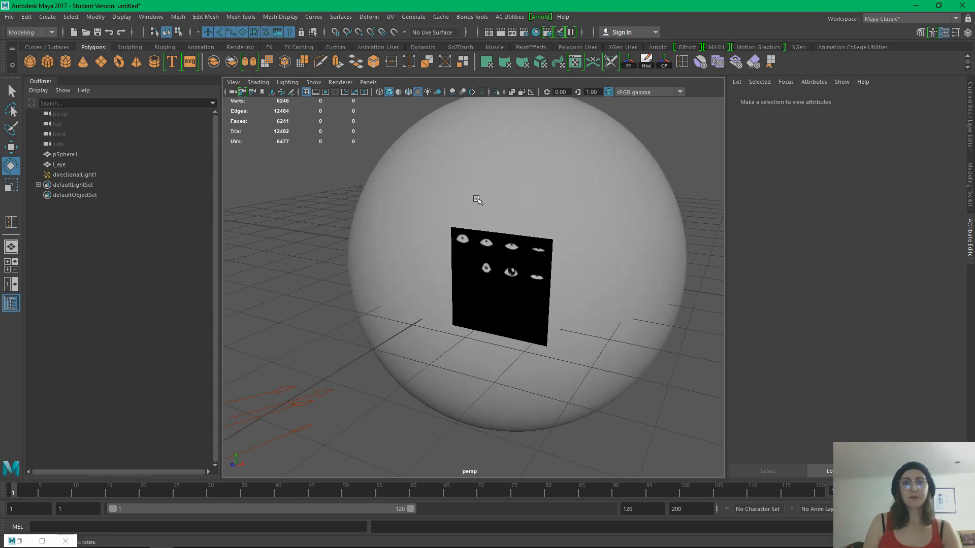
pyautogui.click(333, 93)
pyautogui.keyDown('alt'); pyautogui.moveTo(438, 279); pyautogui.dragTo(468, 311); pyautogui.keyUp('alt')
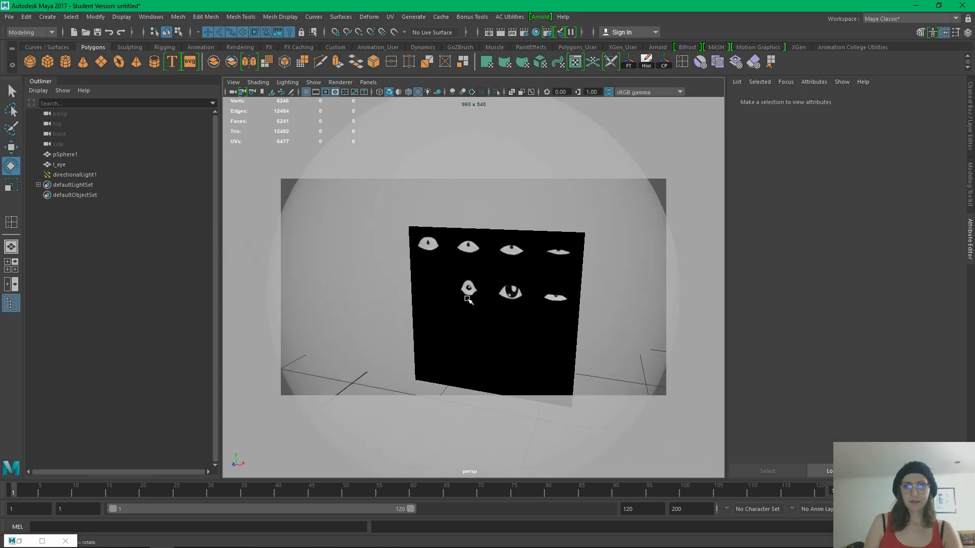
# Render the perspective view with Arnold to check the eye plane's transparency, and close the Render View
pyautogui.click(488, 32)
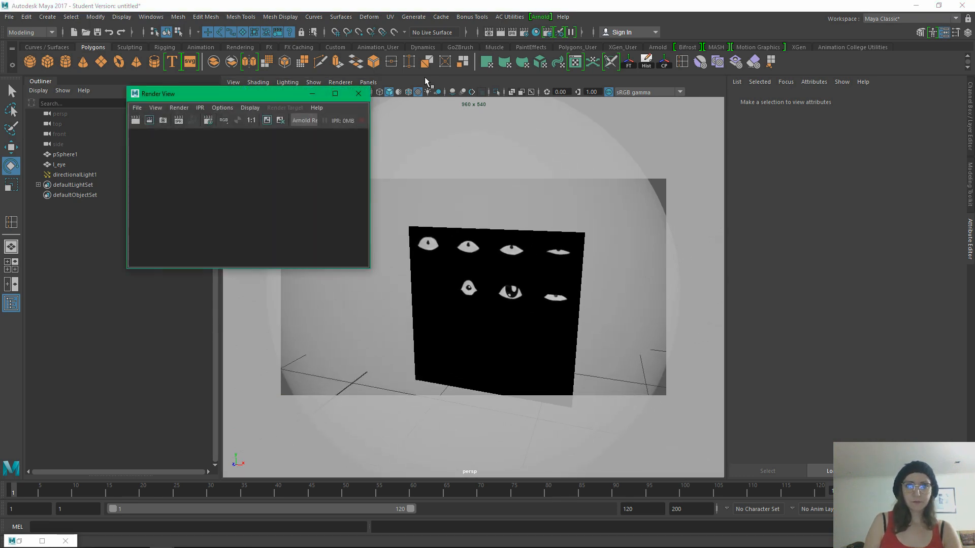
pyautogui.click(179, 108)
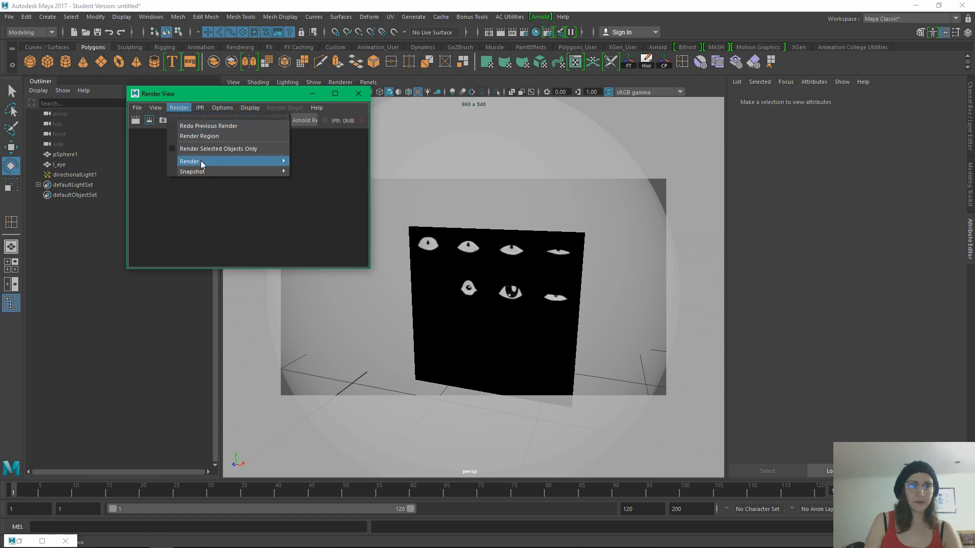
pyautogui.click(317, 167)
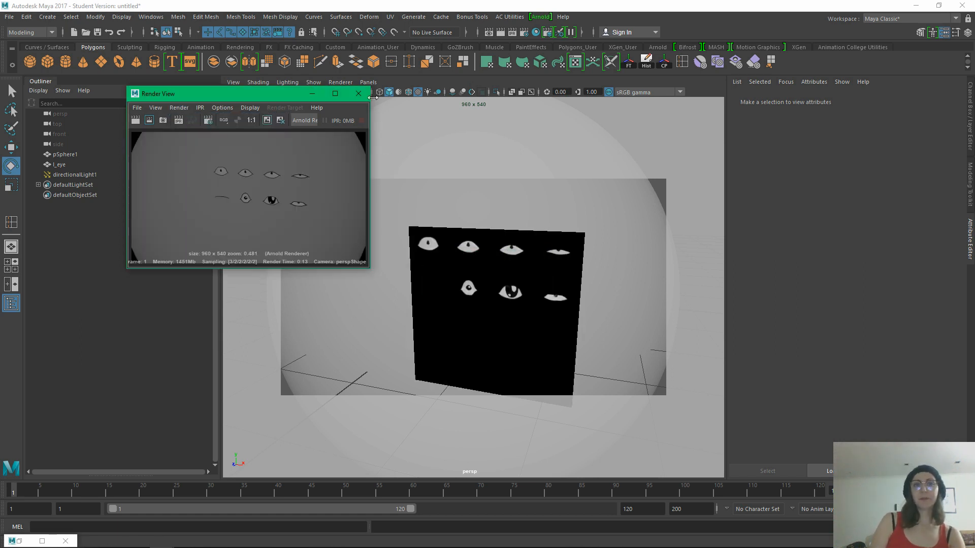
pyautogui.click(360, 94)
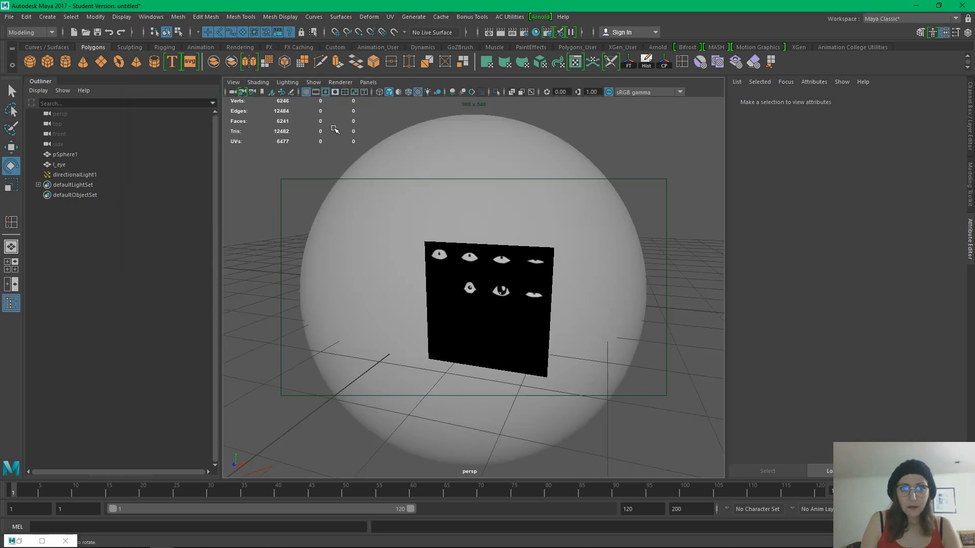
# Turn off the resolution gate in the perspective view and hide the Outliner
pyautogui.click(324, 93)
pyautogui.scroll(-5, 557, 246)
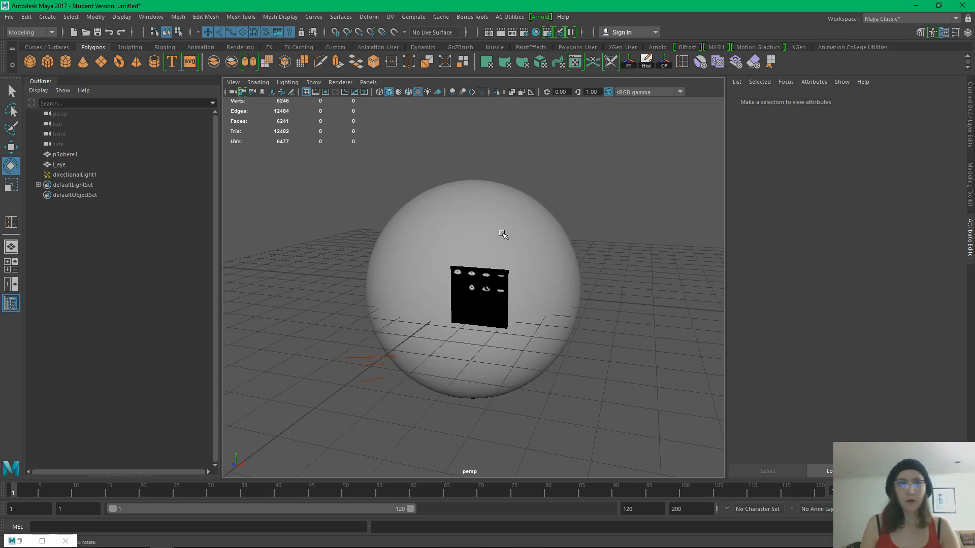
pyautogui.click(12, 304)
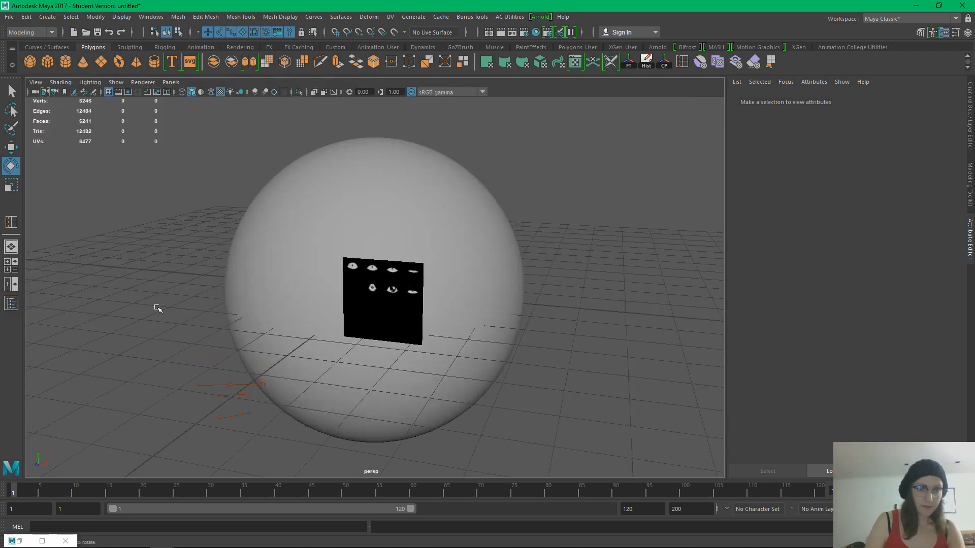
pyautogui.keyDown('alt'); pyautogui.moveTo(595, 314); pyautogui.dragTo(483, 285, button='right'); pyautogui.keyUp('alt')
pyautogui.keyDown('alt'); pyautogui.moveTo(507, 300); pyautogui.dragTo(536, 324, button='middle'); pyautogui.keyUp('alt')
pyautogui.keyDown('alt'); pyautogui.moveTo(539, 326); pyautogui.dragTo(589, 300); pyautogui.keyUp('alt')
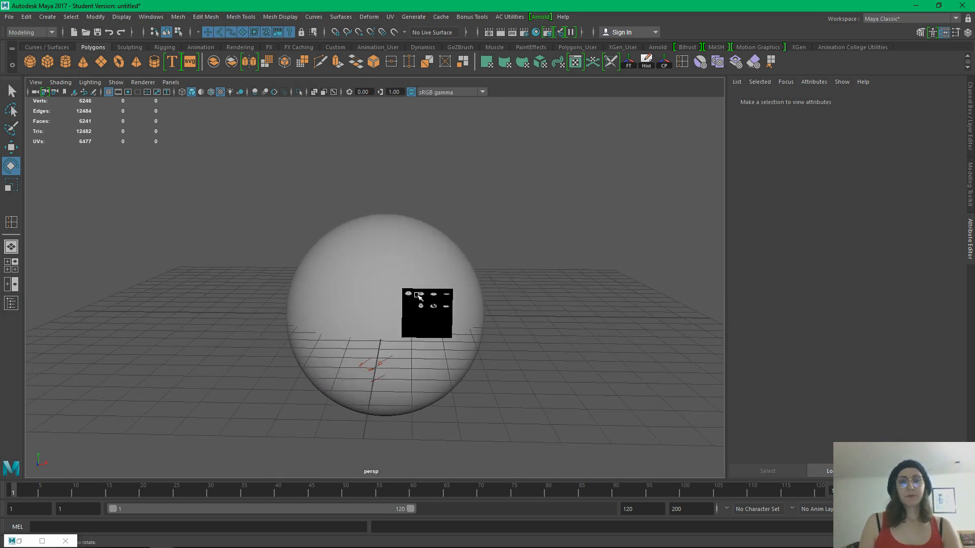
pyautogui.keyDown('alt'); pyautogui.moveTo(378, 269); pyautogui.dragTo(450, 439, button='right'); pyautogui.keyUp('alt')
pyautogui.keyDown('alt'); pyautogui.moveTo(409, 348); pyautogui.dragTo(362, 307, button='middle'); pyautogui.keyUp('alt')
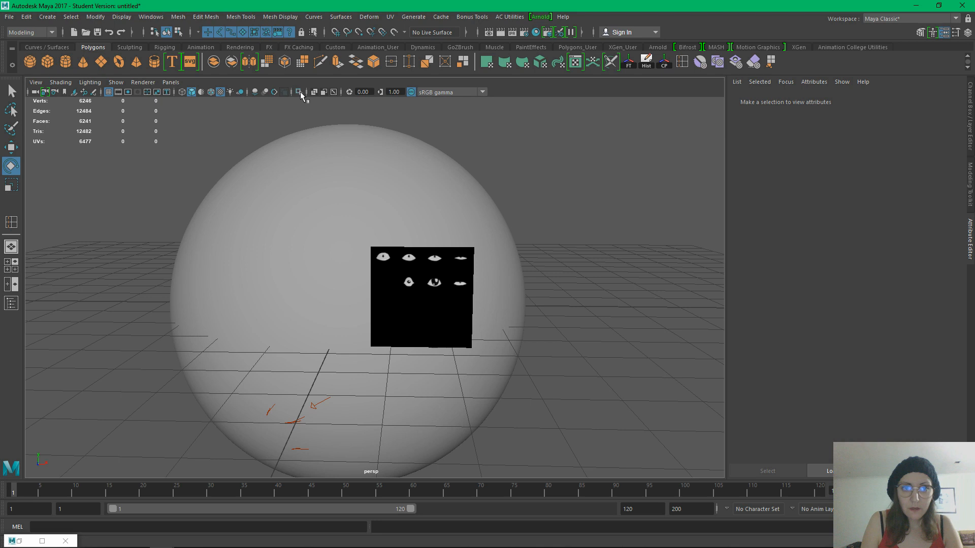
# Scale the l_eye UV shell by 0.25 and shift it in 0.125 steps onto the texture's top-left eye
pyautogui.click(504, 65)
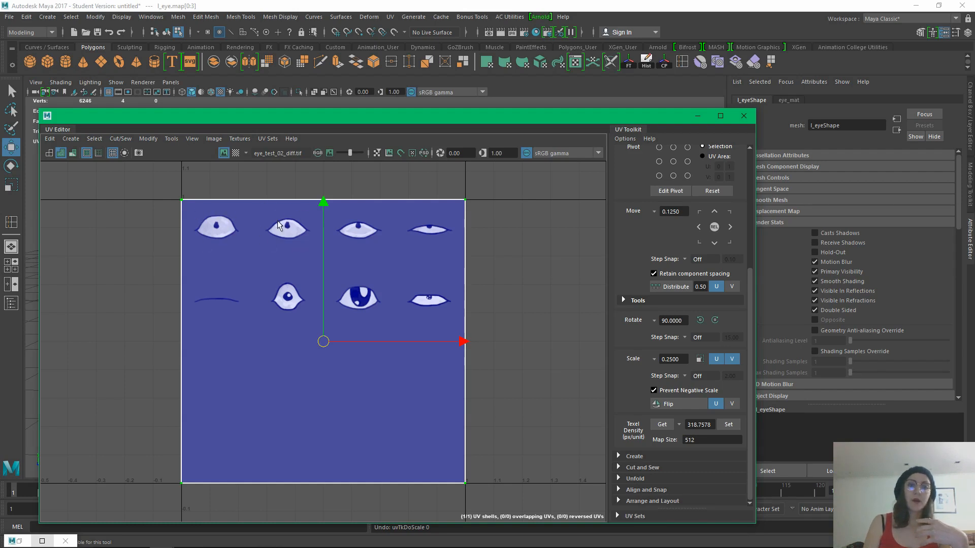
pyautogui.click(701, 359)
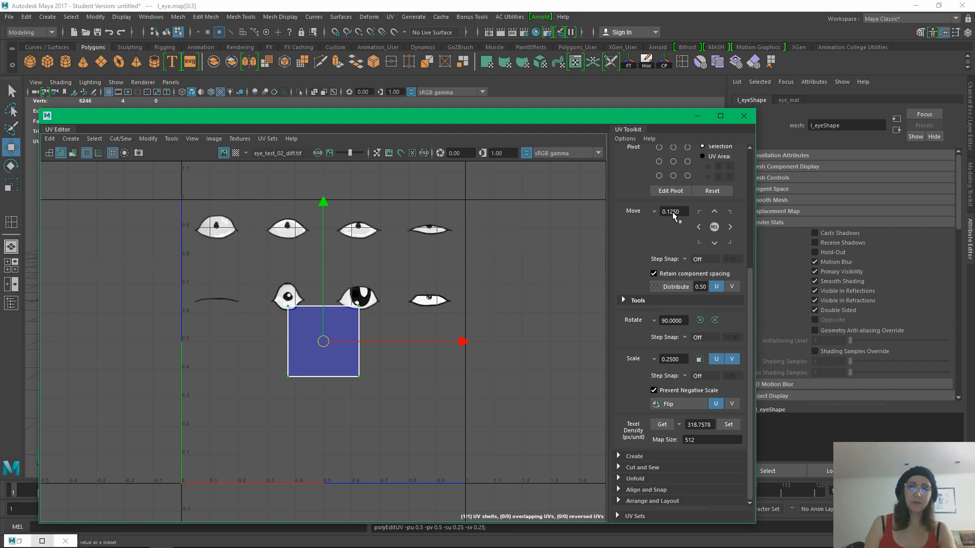
pyautogui.click(698, 227)
pyautogui.click(697, 228)
pyautogui.click(696, 229)
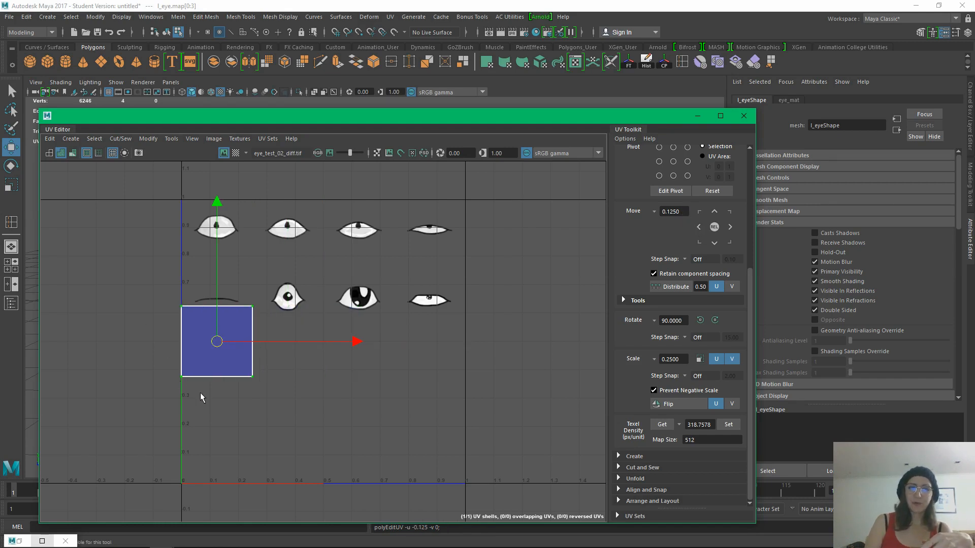
pyautogui.click(714, 212)
pyautogui.click(715, 212)
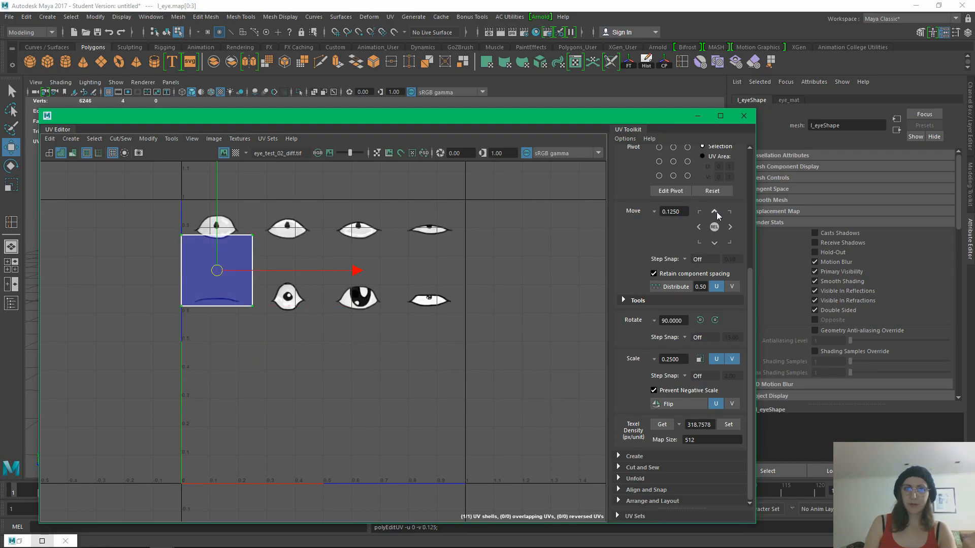
pyautogui.click(713, 214)
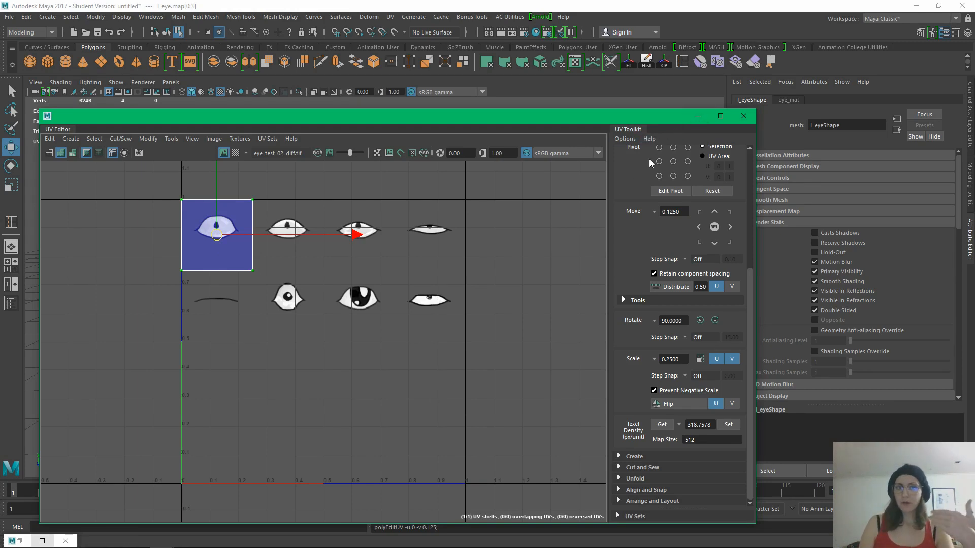
# Minimize the UV Editor and return the l_eye plane to object mode
pyautogui.click(694, 117)
pyautogui.click(609, 221)
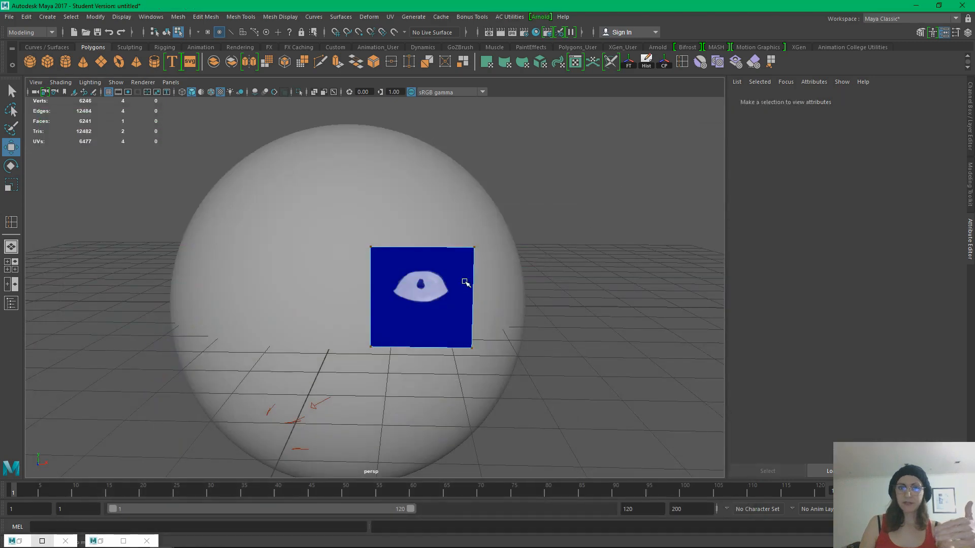
pyautogui.moveTo(459, 286); pyautogui.dragTo(509, 231, button='right')
pyautogui.keyDown('alt'); pyautogui.moveTo(609, 274); pyautogui.dragTo(562, 304); pyautogui.keyUp('alt')
# Try the Legacy Default Viewport renderer in the perspective view, and switch back to Viewport 2.0
pyautogui.click(143, 82)
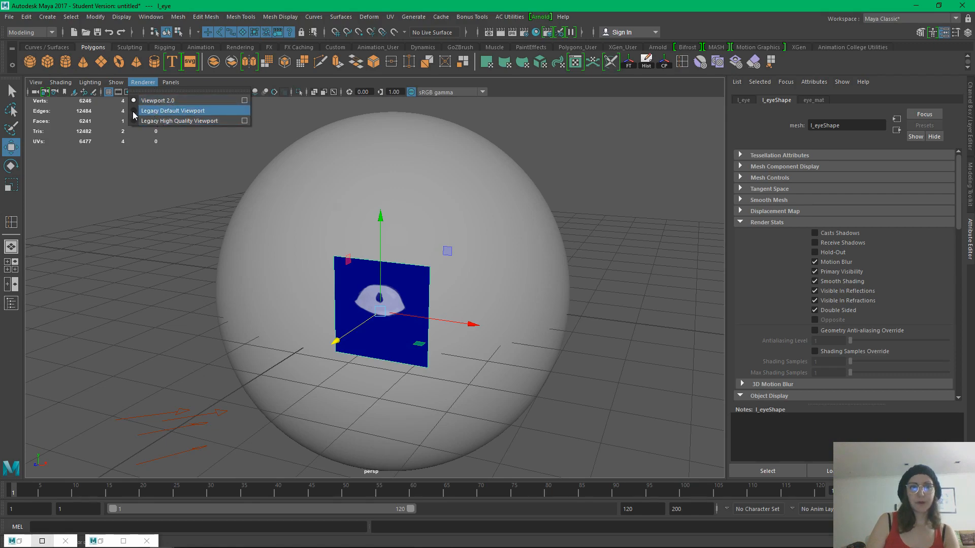
pyautogui.click(152, 111)
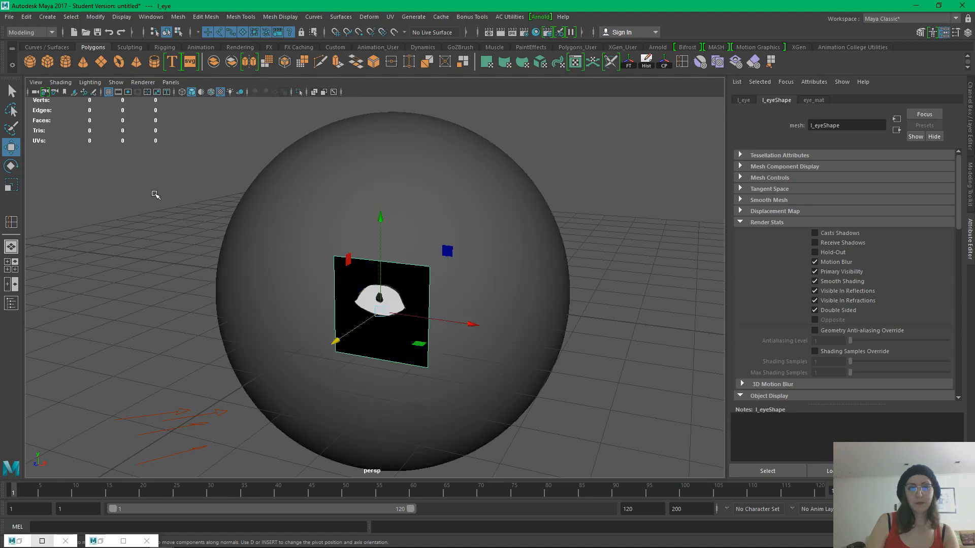
pyautogui.click(142, 82)
pyautogui.click(147, 101)
# Clear the selection, render the perspective view again to check the single eye, and close the Render View
pyautogui.click(146, 239)
pyautogui.keyDown('alt'); pyautogui.moveTo(435, 306); pyautogui.dragTo(463, 297); pyautogui.keyUp('alt')
pyautogui.click(489, 32)
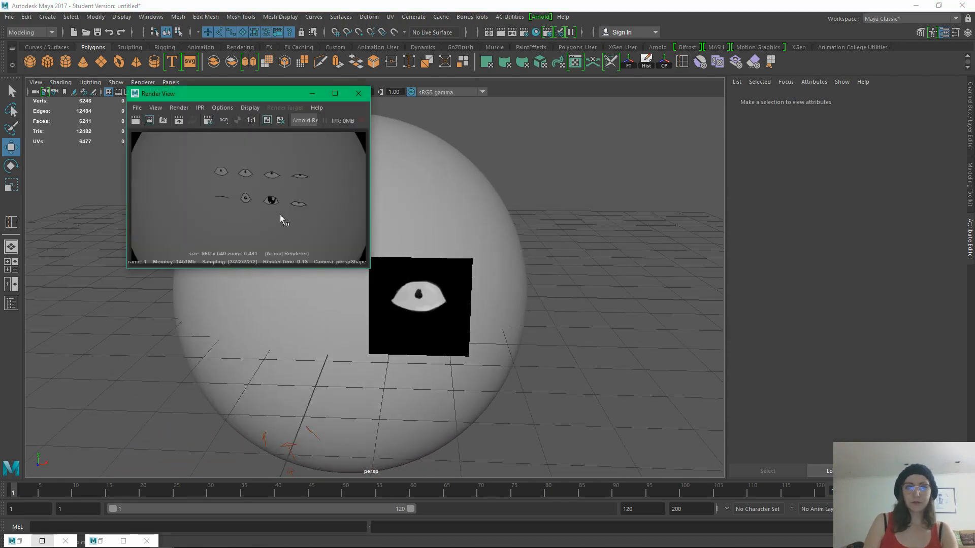
pyautogui.click(149, 121)
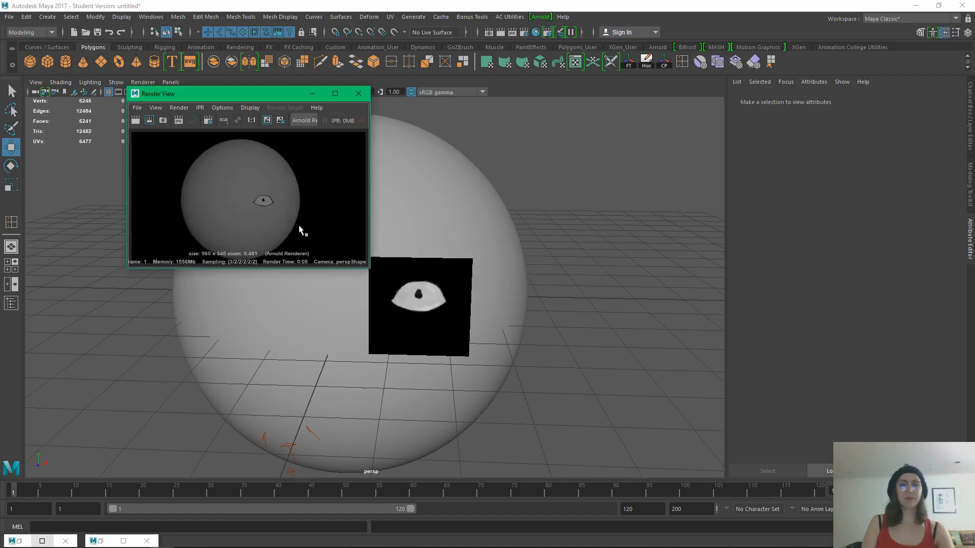
pyautogui.click(357, 94)
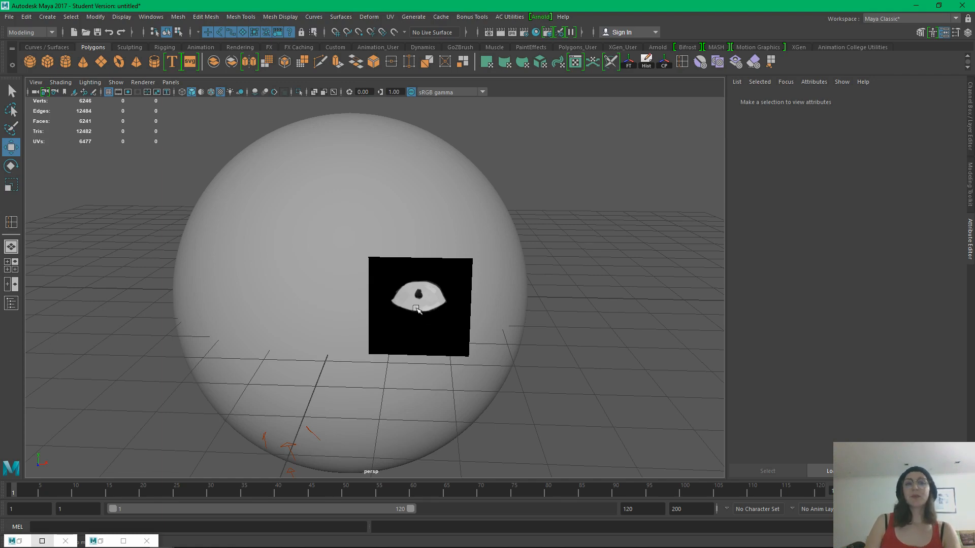
# Create a NURBS circle and move it forward to about 3.05 on the Z axis
pyautogui.click(45, 47)
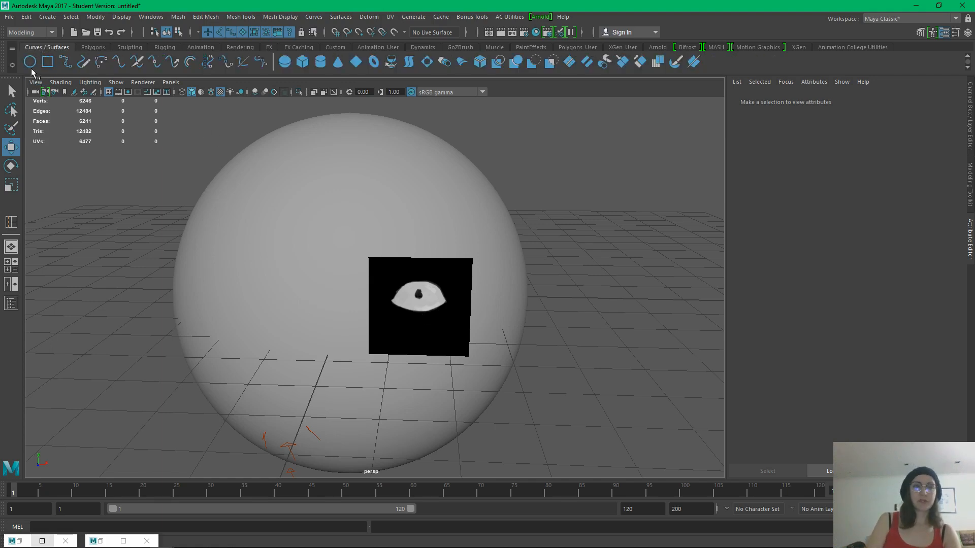
pyautogui.click(30, 62)
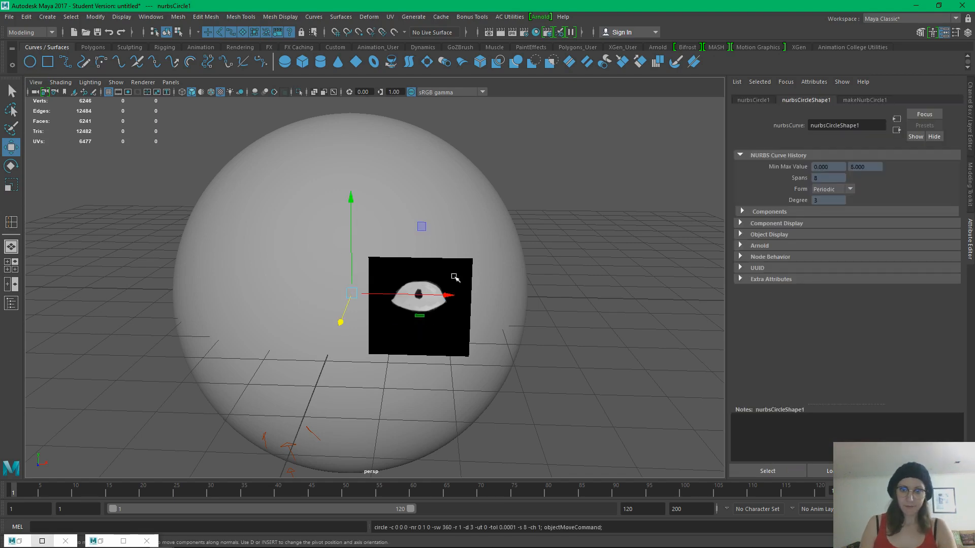
pyautogui.moveTo(339, 319); pyautogui.dragTo(325, 393)
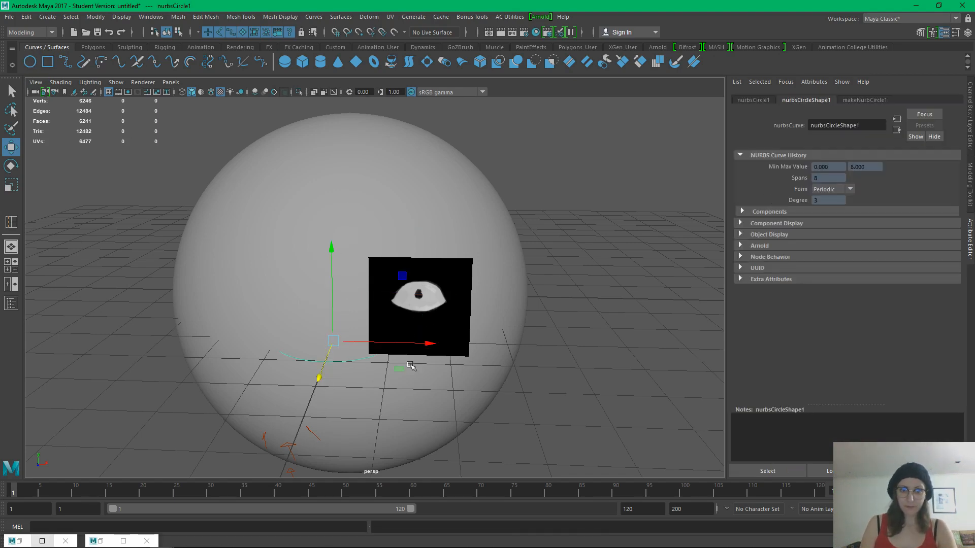
# Set the NURBS circle's Rotate X to 90
pyautogui.press('e')
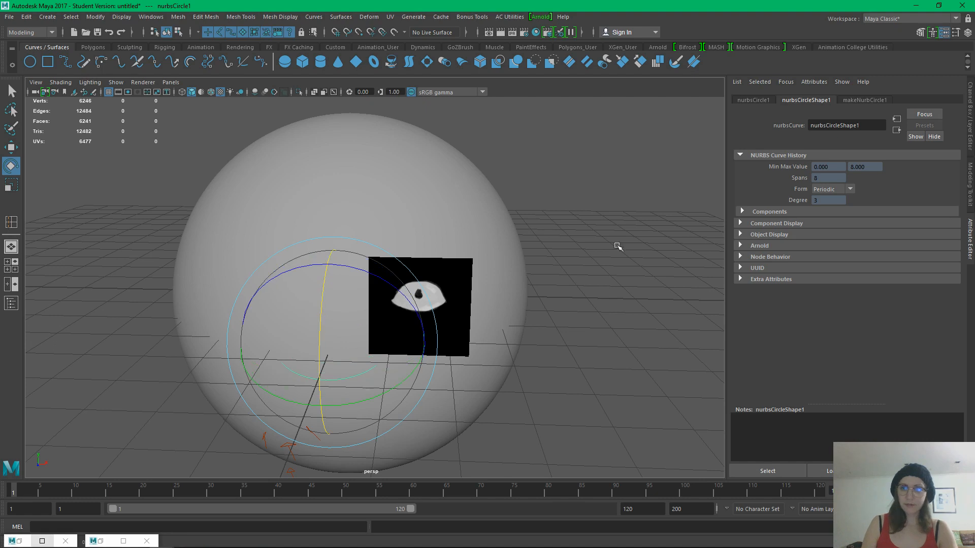
pyautogui.click(969, 119)
pyautogui.click(949, 135)
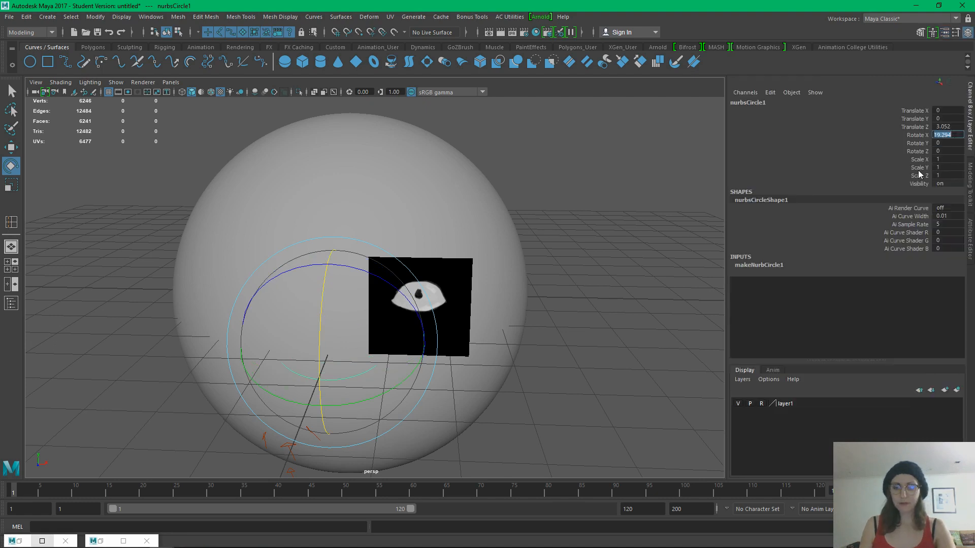
pyautogui.write('90')
pyautogui.press('Return')
# Move the NURBS circle along the Z axis to about 4.3, in front of the sphere
pyautogui.press('w')
pyautogui.keyDown('alt'); pyautogui.moveTo(385, 331); pyautogui.dragTo(303, 356); pyautogui.keyUp('alt')
pyautogui.keyDown('alt'); pyautogui.moveTo(303, 357); pyautogui.dragTo(297, 350, button='right'); pyautogui.keyUp('alt')
pyautogui.keyDown('alt'); pyautogui.moveTo(297, 350); pyautogui.dragTo(431, 368); pyautogui.keyUp('alt')
# Centre the circle around the eye plane in the front view at about X 1.48, Y 0.89, and scale it uniformly to 1.3
pyautogui.press('space')
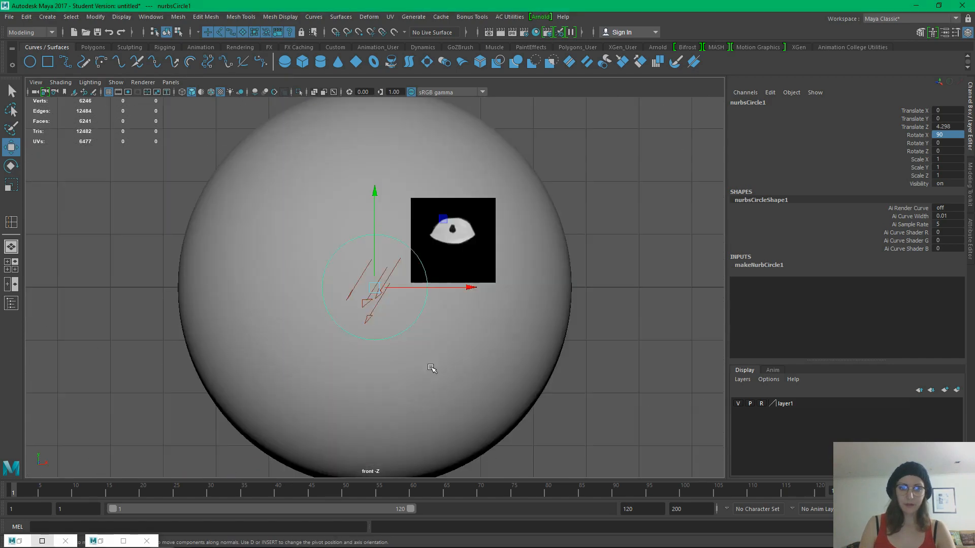
pyautogui.moveTo(375, 288); pyautogui.dragTo(455, 243)
pyautogui.press('r')
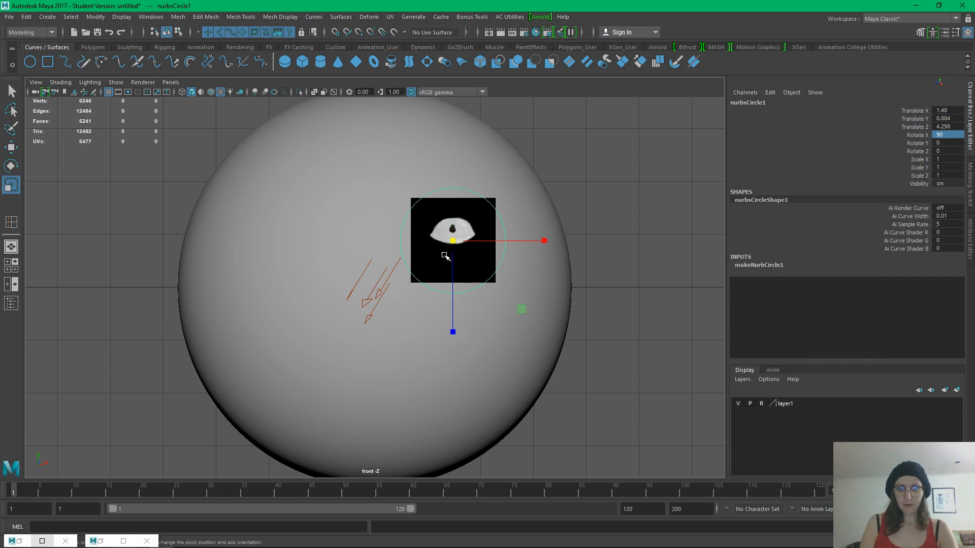
pyautogui.moveTo(453, 241); pyautogui.dragTo(478, 246)
pyautogui.press('w')
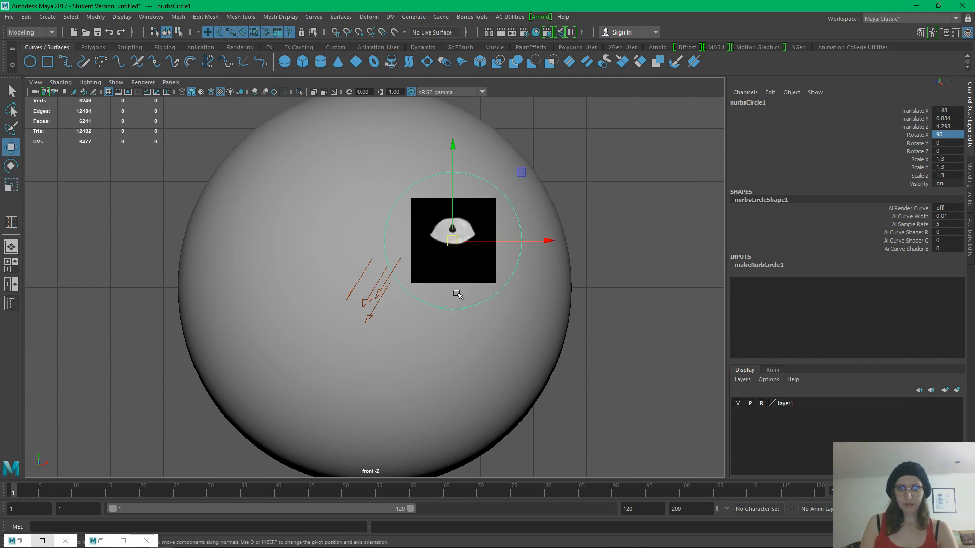
pyautogui.moveTo(453, 212); pyautogui.dragTo(452, 211)
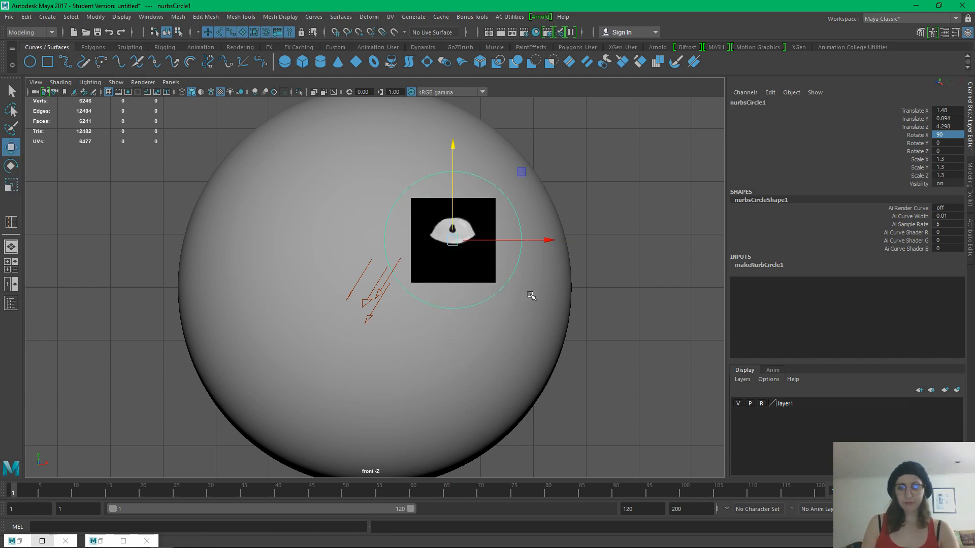
# Return to the perspective view and move the circle in front of the eye plane to about 4.39 on Z
pyautogui.press('space')
pyautogui.moveTo(620, 291); pyautogui.dragTo(467, 321)
pyautogui.moveTo(229, 342); pyautogui.dragTo(502, 372)
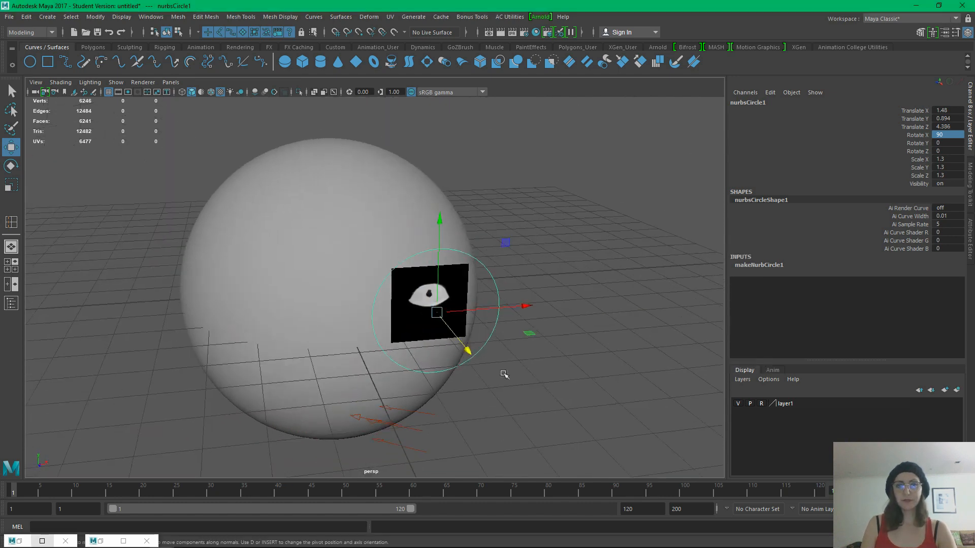
# Rename the NURBS circle in front of the eye plane as l_eye_ctrl
pyautogui.click(585, 402)
pyautogui.keyDown('alt'); pyautogui.moveTo(592, 396); pyautogui.dragTo(483, 352); pyautogui.keyUp('alt')
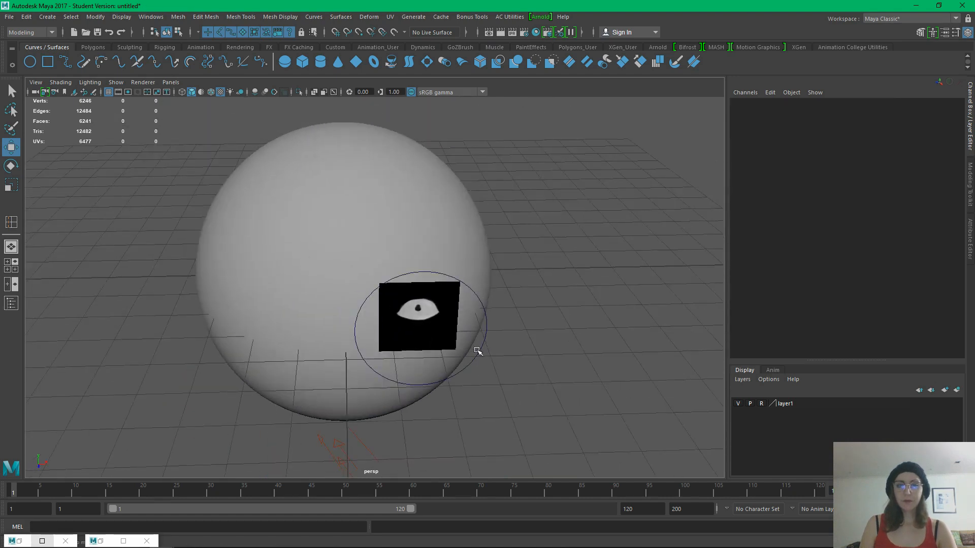
pyautogui.click(484, 353)
pyautogui.doubleClick(759, 102)
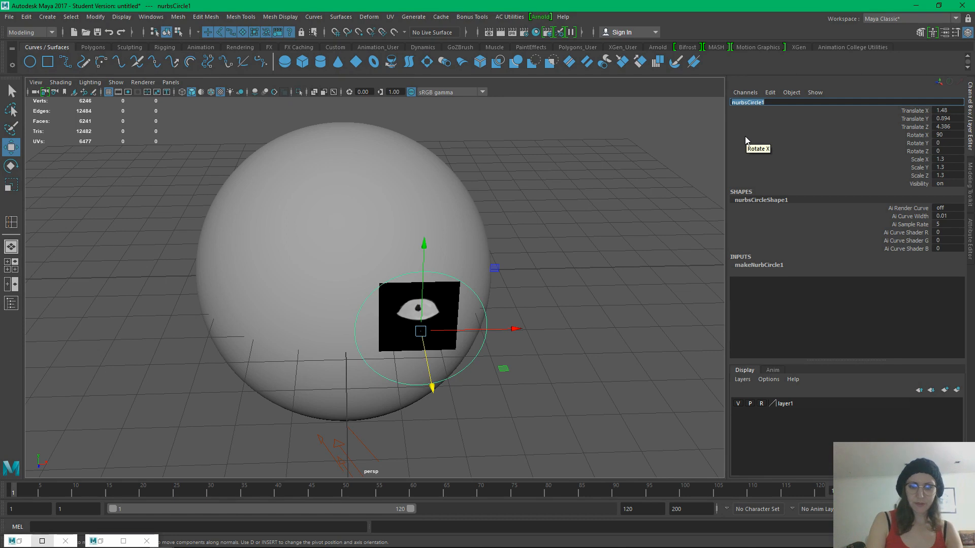
pyautogui.write('l_eye_ctrl')
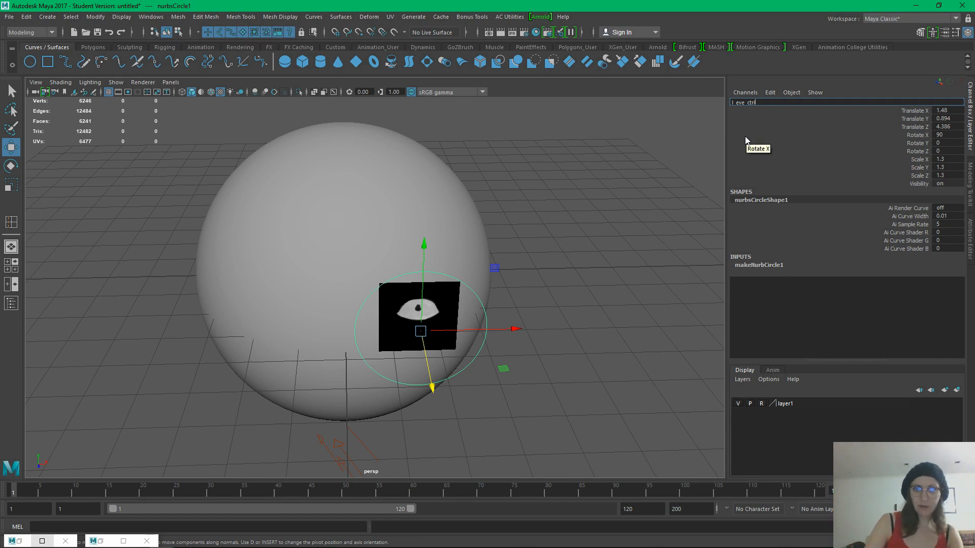
pyautogui.press('Return')
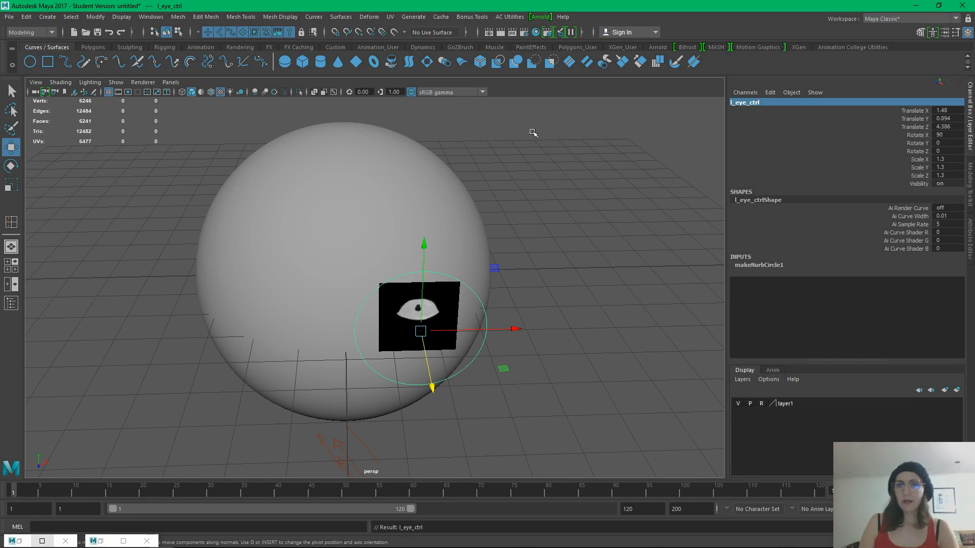
# Freeze the transformations of l_eye_ctrl and delete its construction history
pyautogui.click(93, 47)
pyautogui.click(635, 67)
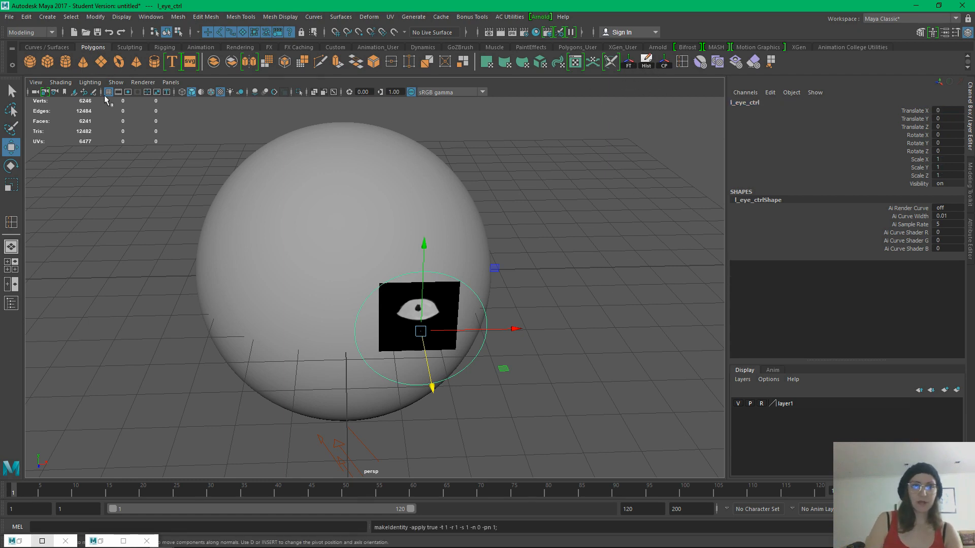
pyautogui.click(27, 19)
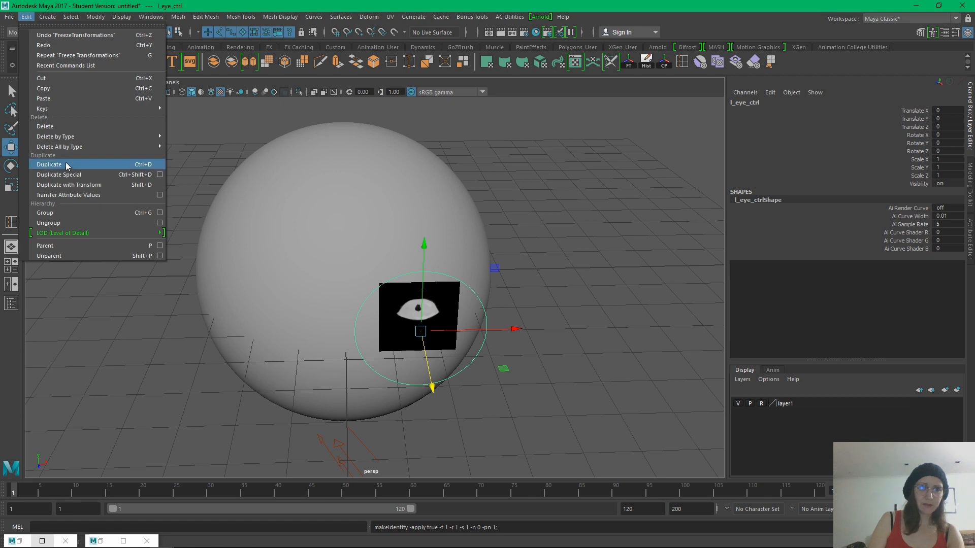
pyautogui.moveTo(70, 138)
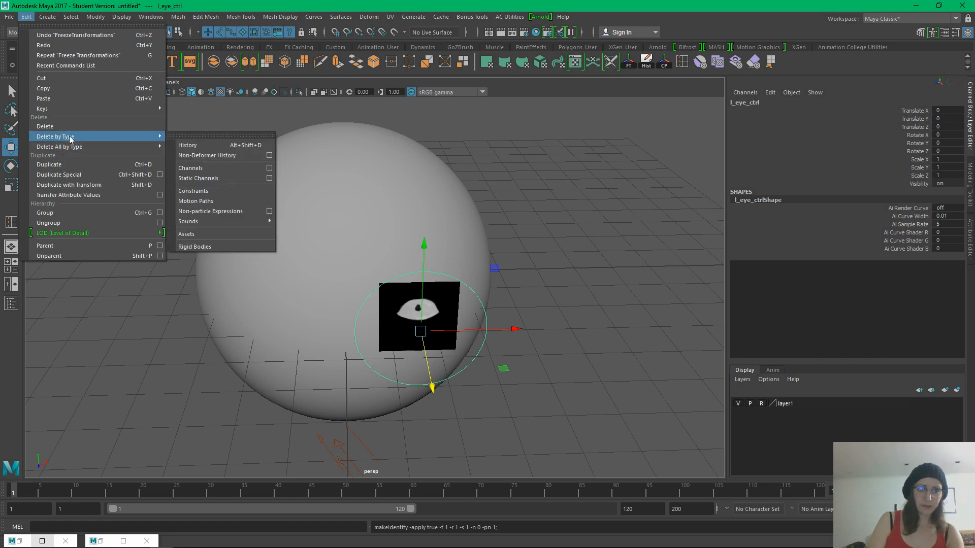
# Add the Freeze Transformations command to the Polygons shelf as a shortcut
pyautogui.click(95, 16)
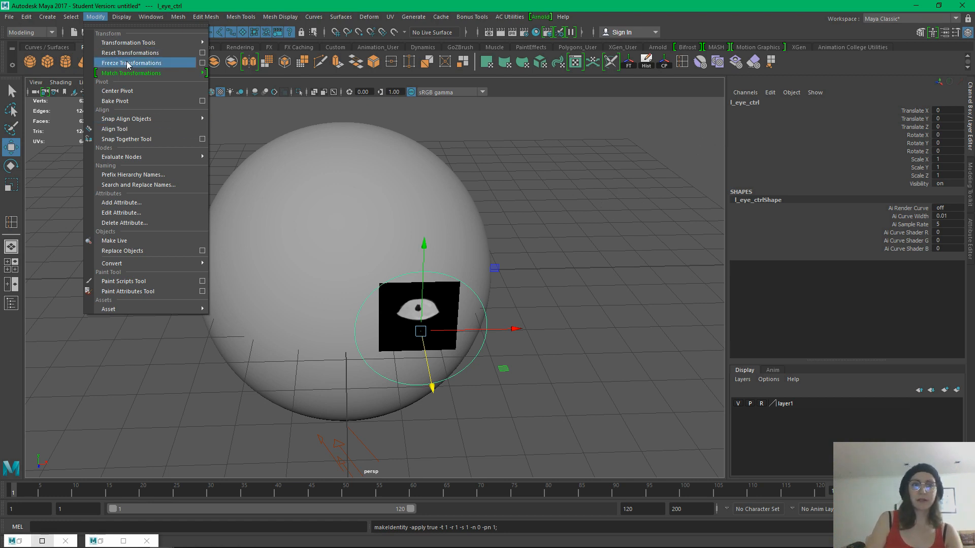
pyautogui.keyDown('ctrl'); pyautogui.keyDown('shift'); pyautogui.click(130, 65); pyautogui.keyUp('shift'); pyautogui.keyUp('ctrl')
pyautogui.doubleClick(789, 65)
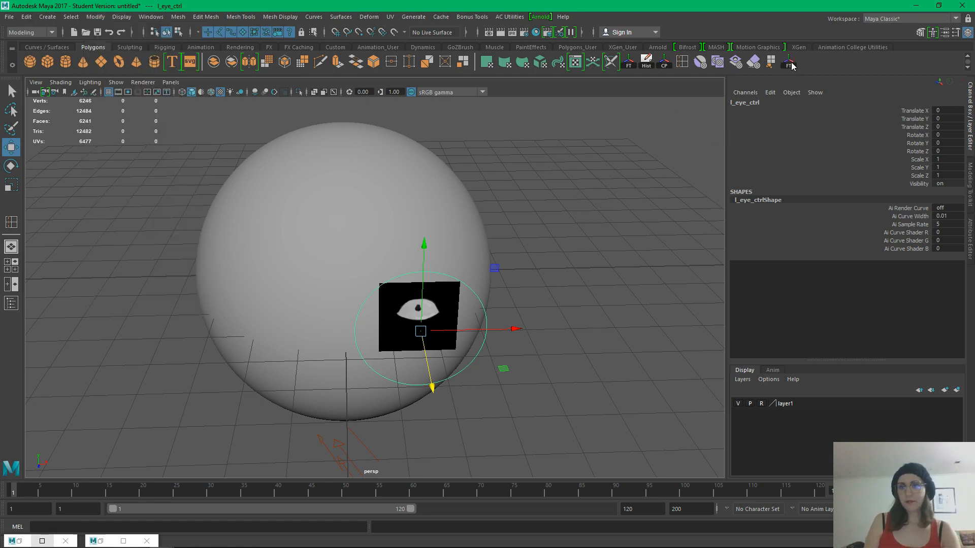
pyautogui.click(561, 186)
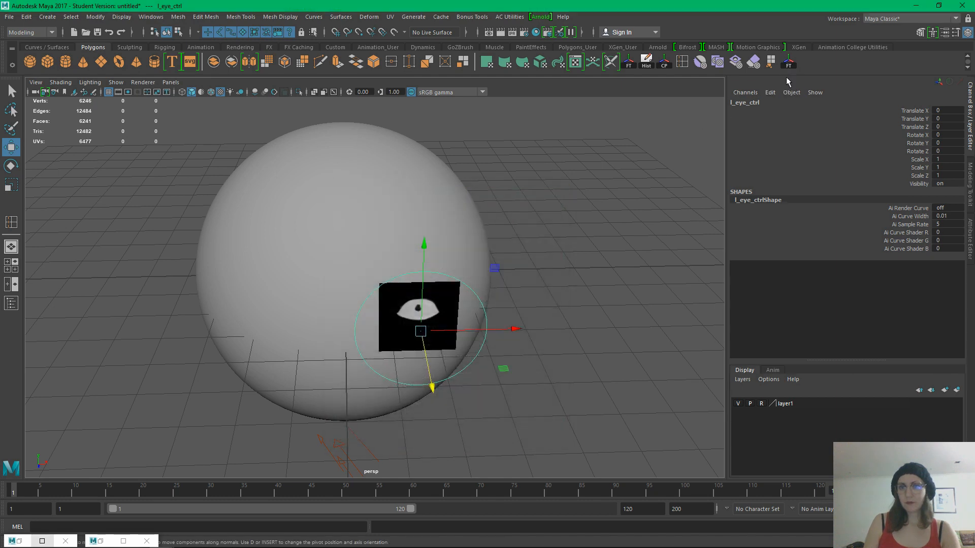
pyautogui.rightClick(791, 64)
pyautogui.click(799, 102)
# Select the directional light near the sphere and delete it from the scene
pyautogui.keyDown('alt'); pyautogui.moveTo(588, 267); pyautogui.dragTo(640, 265); pyautogui.keyUp('alt')
pyautogui.click(600, 313)
pyautogui.click(504, 263)
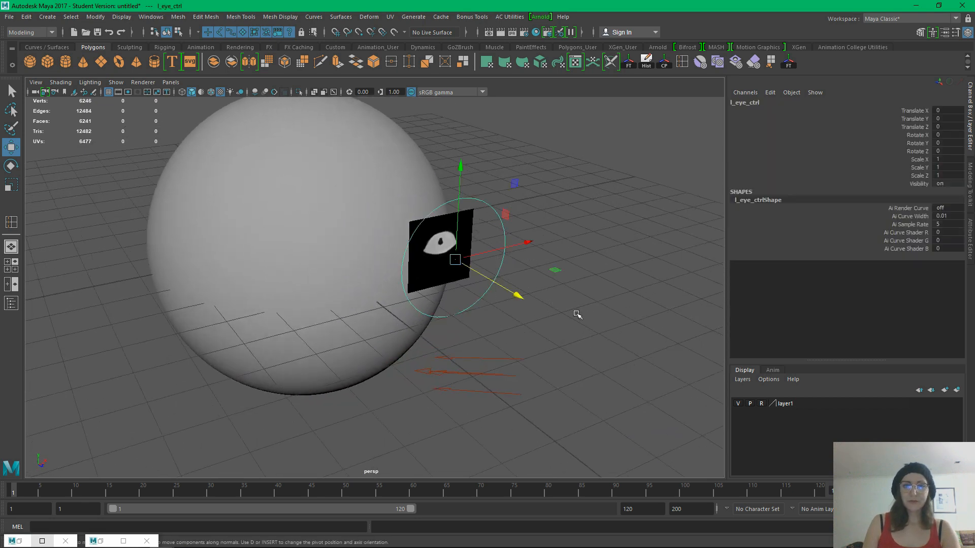
pyautogui.keyDown('alt'); pyautogui.moveTo(588, 345); pyautogui.dragTo(347, 373); pyautogui.keyUp('alt')
pyautogui.moveTo(181, 321); pyautogui.dragTo(226, 405)
pyautogui.keyDown('alt'); pyautogui.moveTo(631, 305); pyautogui.dragTo(678, 332); pyautogui.keyUp('alt')
pyautogui.moveTo(513, 376); pyautogui.dragTo(172, 461)
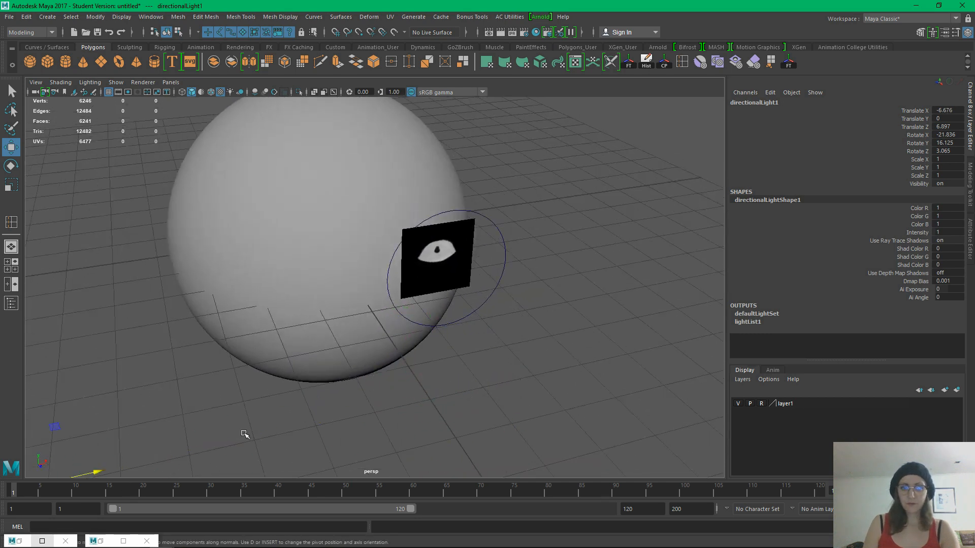
pyautogui.press('Delete')
# Lock and hide the Scale X, Scale Y, Scale Z and Visibility channels of l_eye_ctrl
pyautogui.click(501, 284)
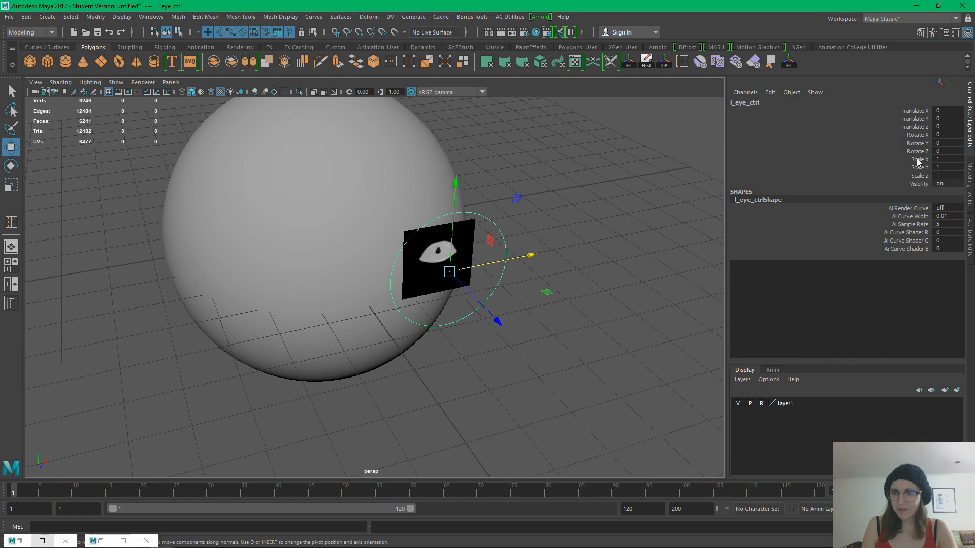
pyautogui.moveTo(918, 160); pyautogui.dragTo(923, 187)
pyautogui.rightClick(917, 188)
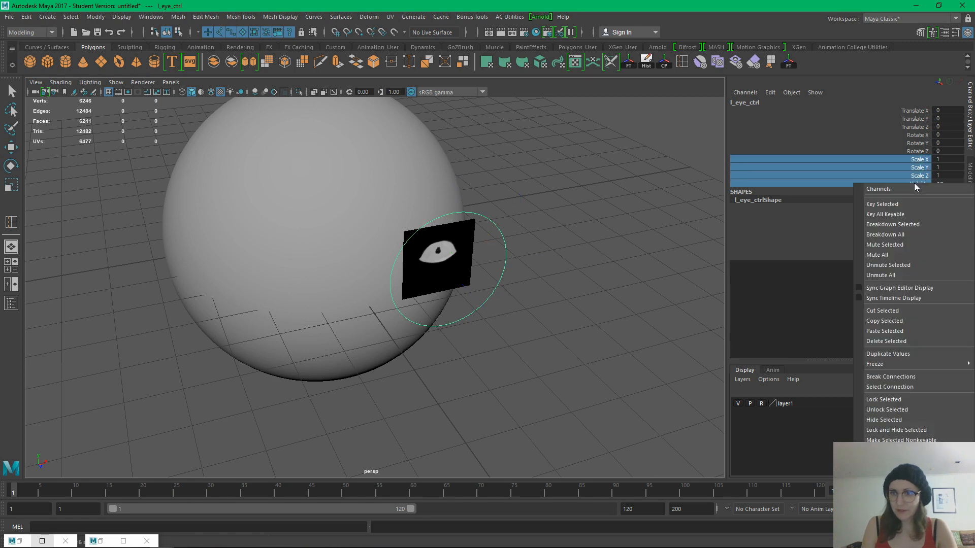
pyautogui.click(916, 430)
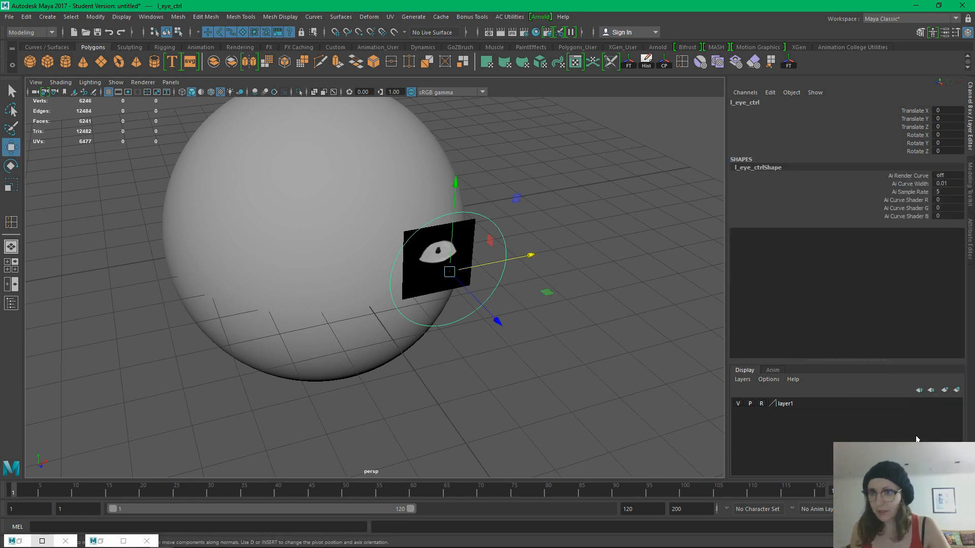
pyautogui.click(604, 283)
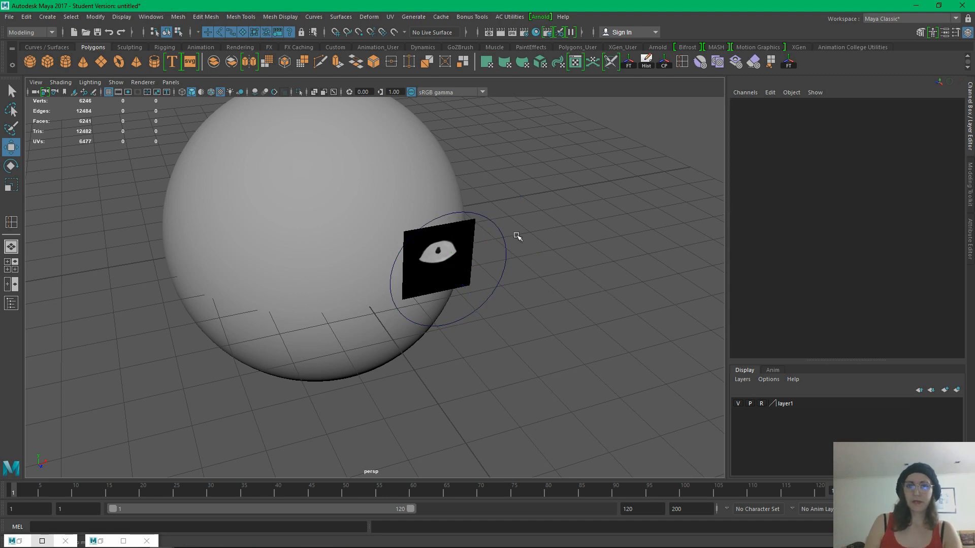
# Add a keyable integer attribute named expressions to l_eye_ctrl, with minimum 1, maximum 8 and default 1
pyautogui.click(486, 303)
pyautogui.click(771, 93)
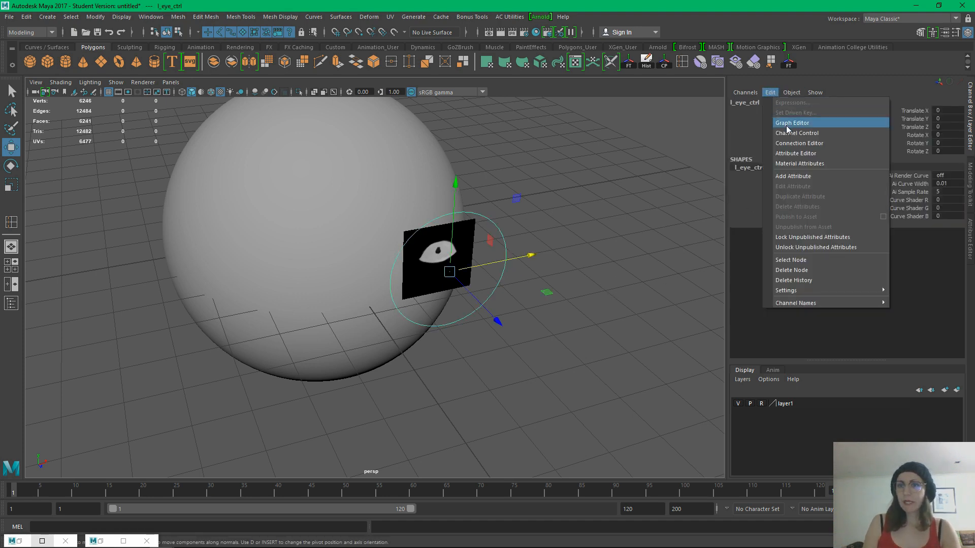
pyautogui.click(814, 177)
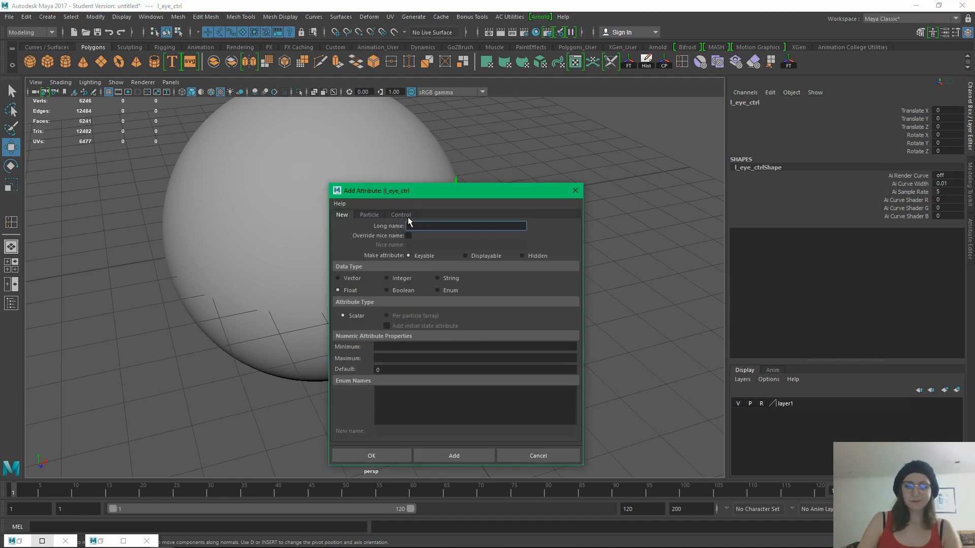
pyautogui.write('expressions')
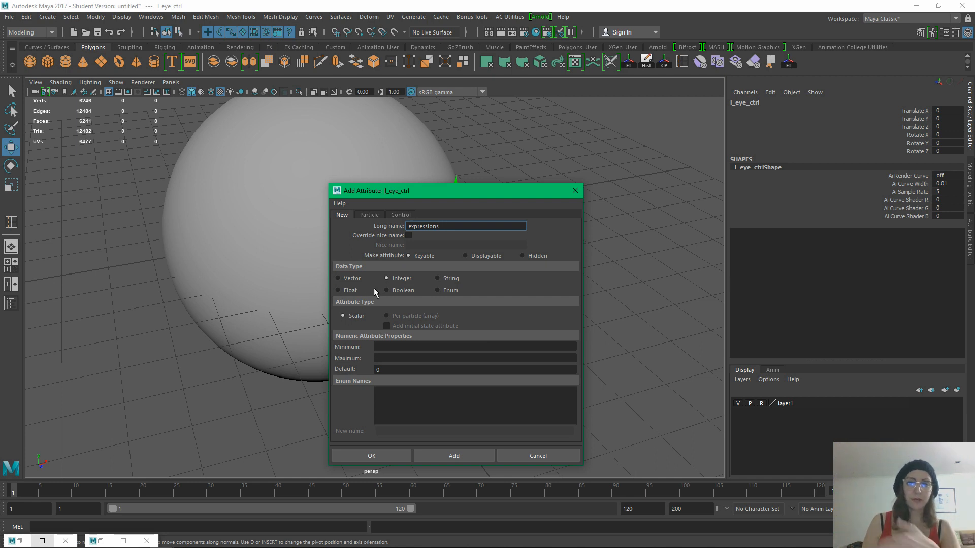
pyautogui.click(388, 369)
pyautogui.press('Tab')
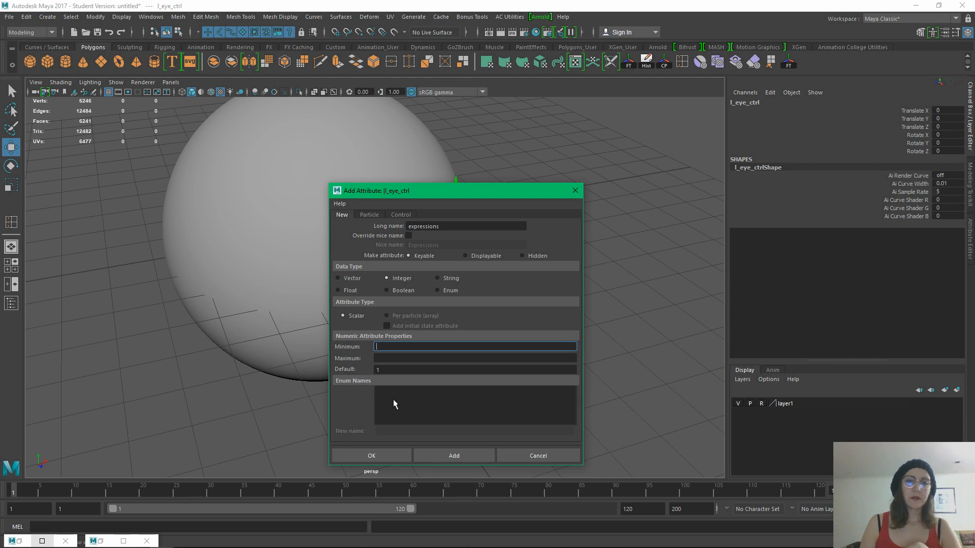
pyautogui.click(386, 358)
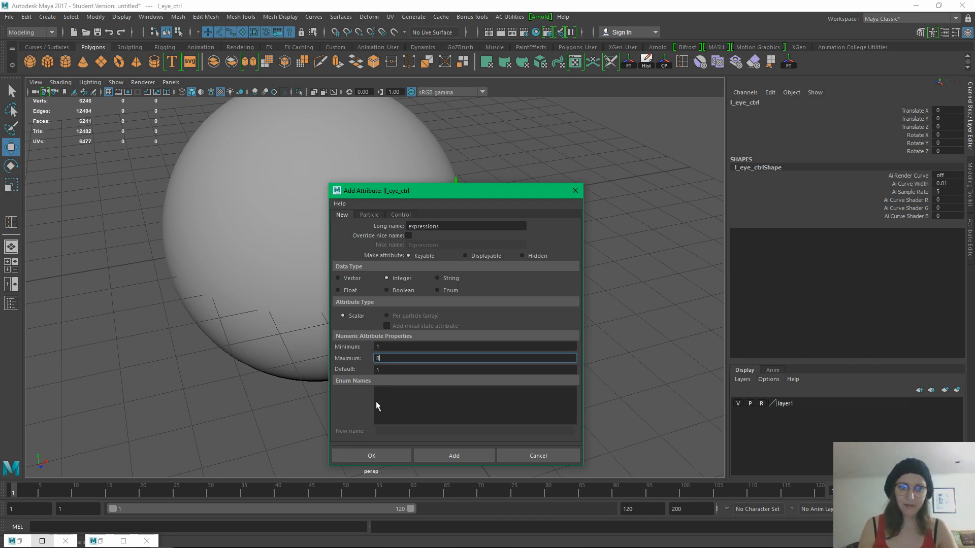
pyautogui.click(449, 454)
pyautogui.click(534, 455)
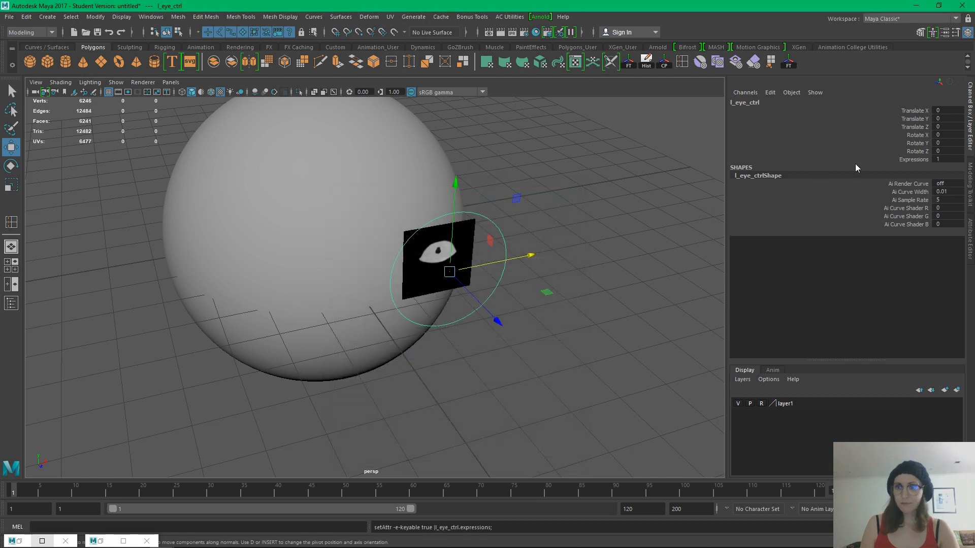
# Test the Expressions attribute of l_eye_ctrl by setting it to 2 and back to 1
pyautogui.click(913, 160)
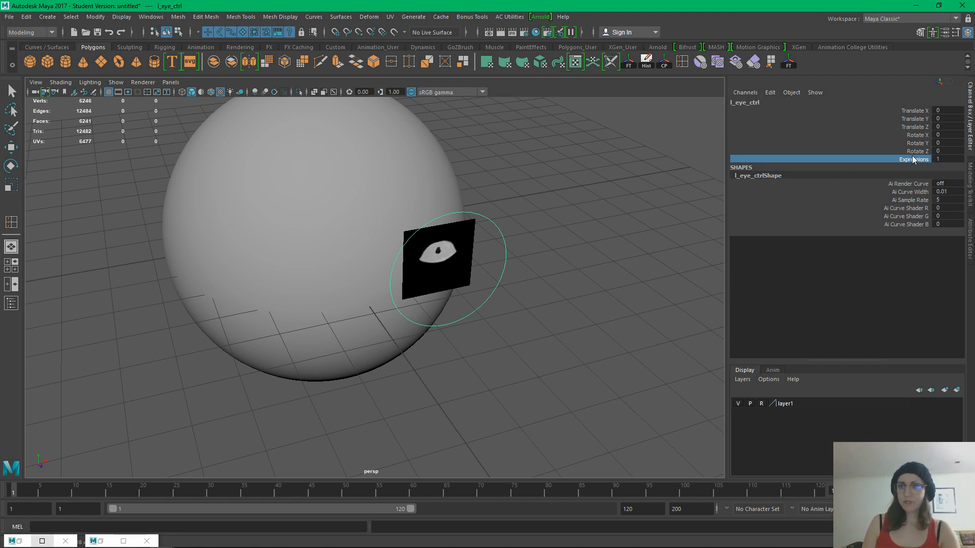
pyautogui.click(939, 160)
pyautogui.write('2')
pyautogui.press('Return')
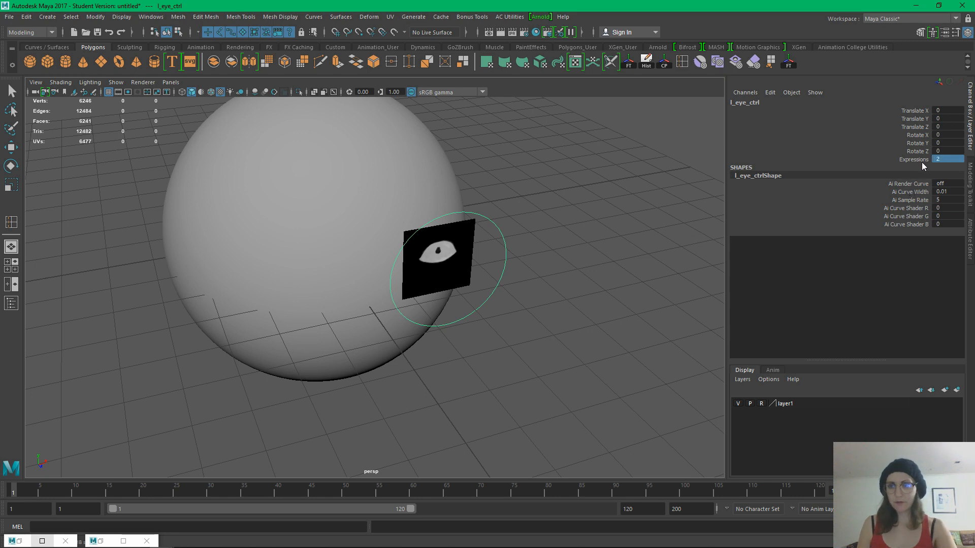
pyautogui.write('1')
pyautogui.press('Return')
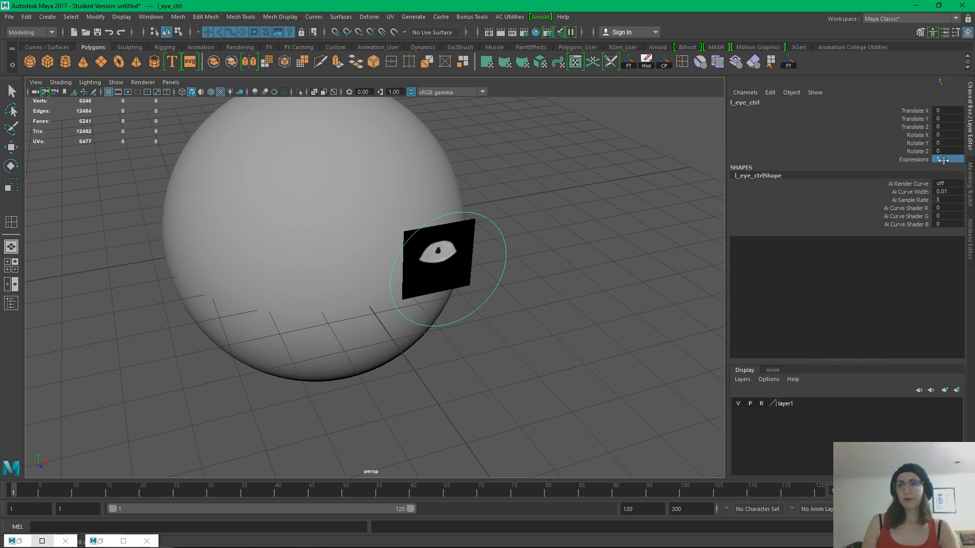
pyautogui.press('w')
# Open the Set Driven Key options from the Animation menu set, load l_eye_ctrl as driver and choose its Expressions attribute
pyautogui.click(543, 307)
pyautogui.keyDown('alt'); pyautogui.moveTo(538, 296); pyautogui.dragTo(518, 340); pyautogui.keyUp('alt')
pyautogui.keyDown('alt'); pyautogui.moveTo(541, 372); pyautogui.dragTo(561, 405); pyautogui.keyUp('alt')
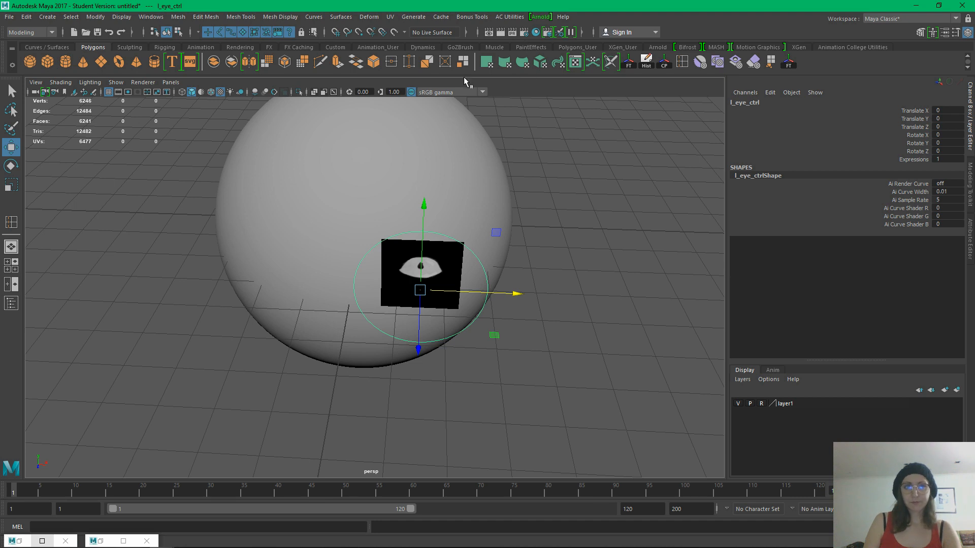
pyautogui.click(43, 33)
pyautogui.click(36, 63)
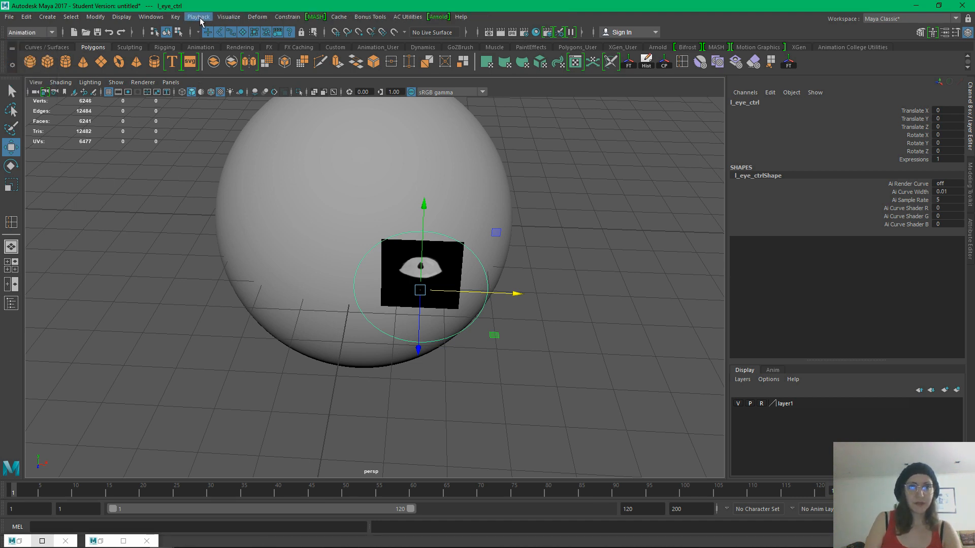
pyautogui.click(175, 18)
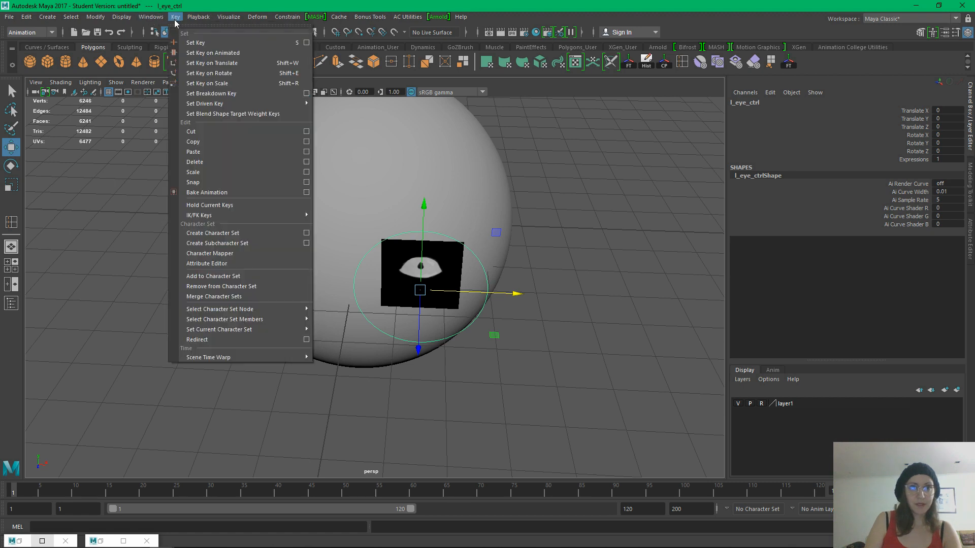
pyautogui.moveTo(246, 105)
pyautogui.click(355, 108)
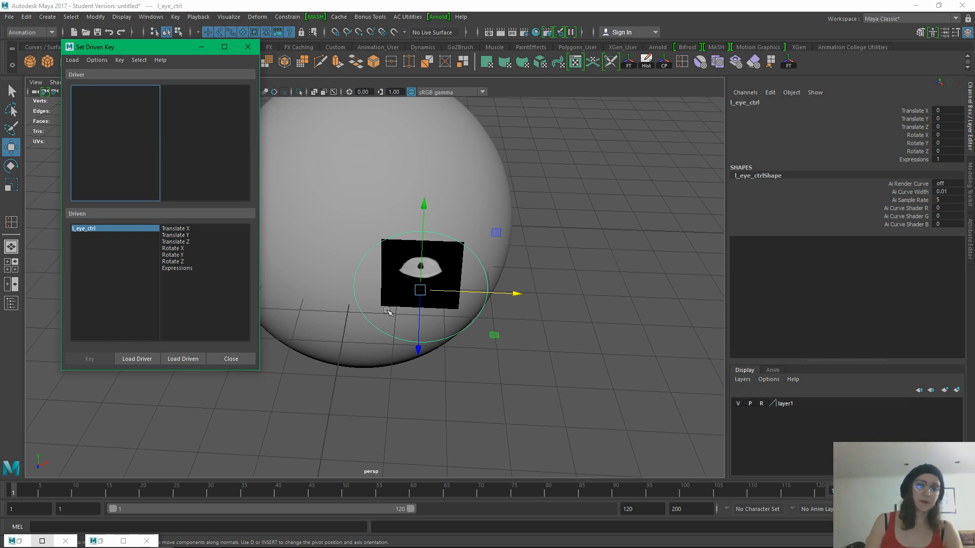
pyautogui.click(135, 359)
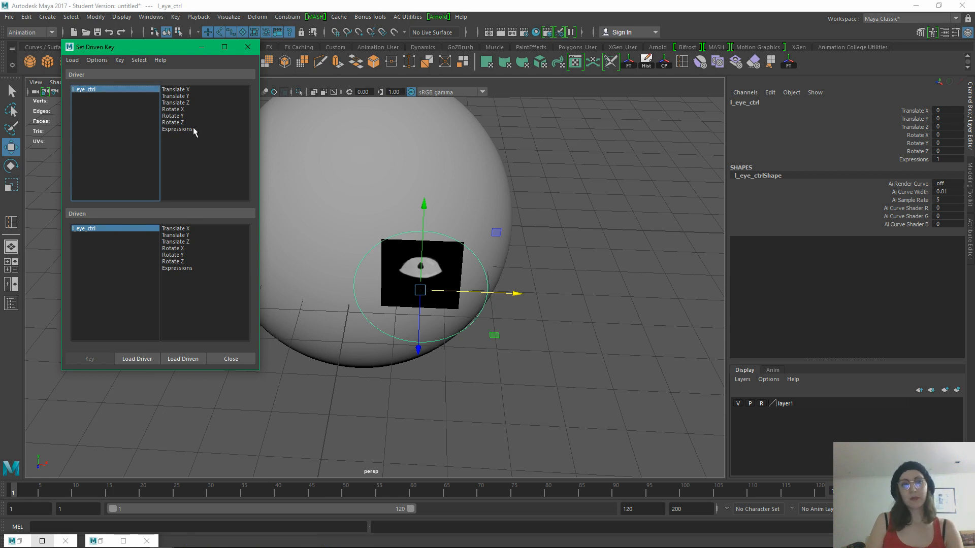
pyautogui.click(184, 129)
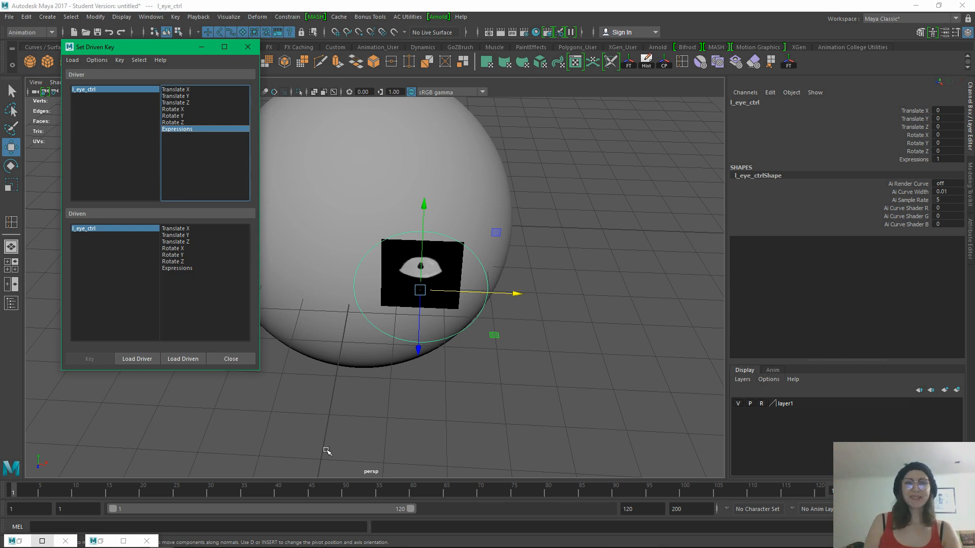
# Deselect the control curve, close the two minimised windows and open the Hypershade
pyautogui.click(387, 379)
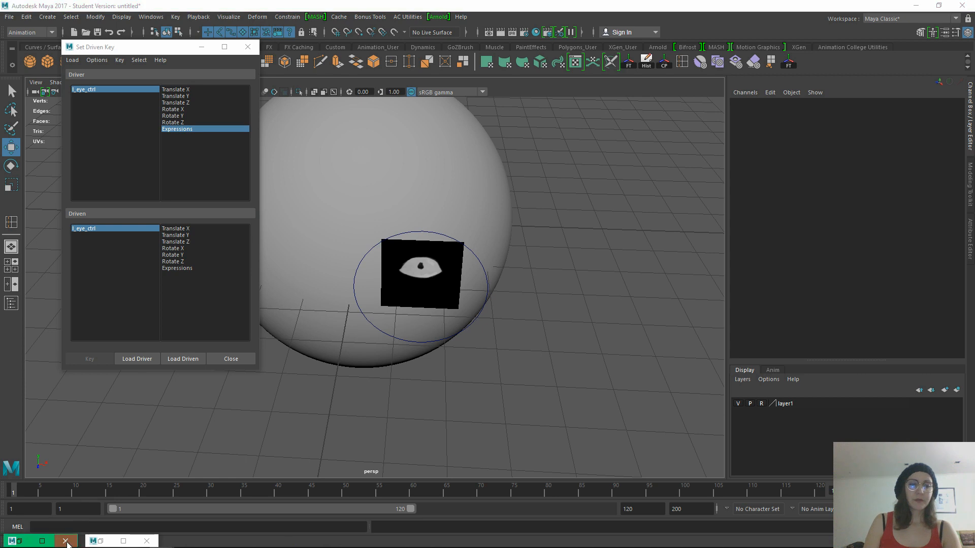
pyautogui.click(148, 540)
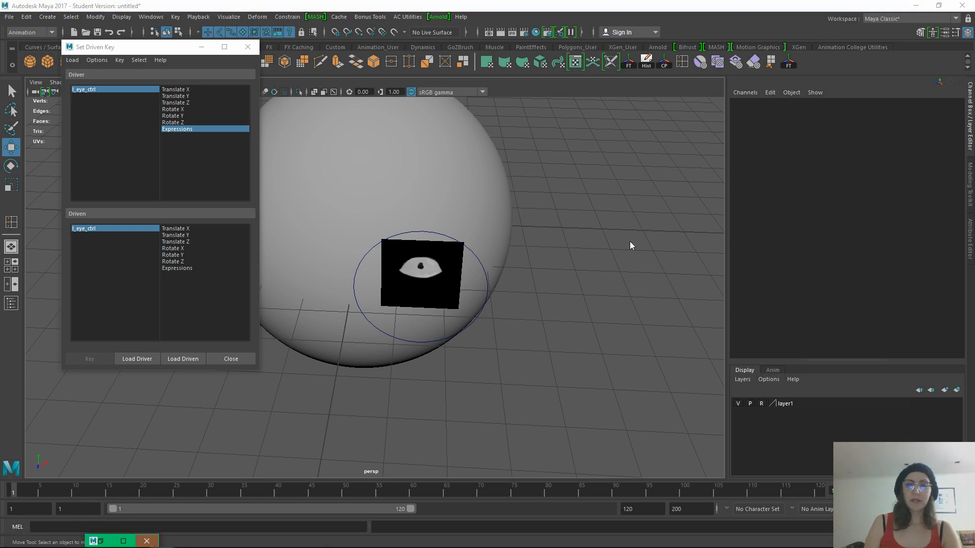
pyautogui.keyDown('alt'); pyautogui.moveTo(586, 184); pyautogui.dragTo(609, 226, button='middle'); pyautogui.keyUp('alt')
pyautogui.keyDown('alt'); pyautogui.moveTo(609, 226); pyautogui.dragTo(607, 212); pyautogui.keyUp('alt')
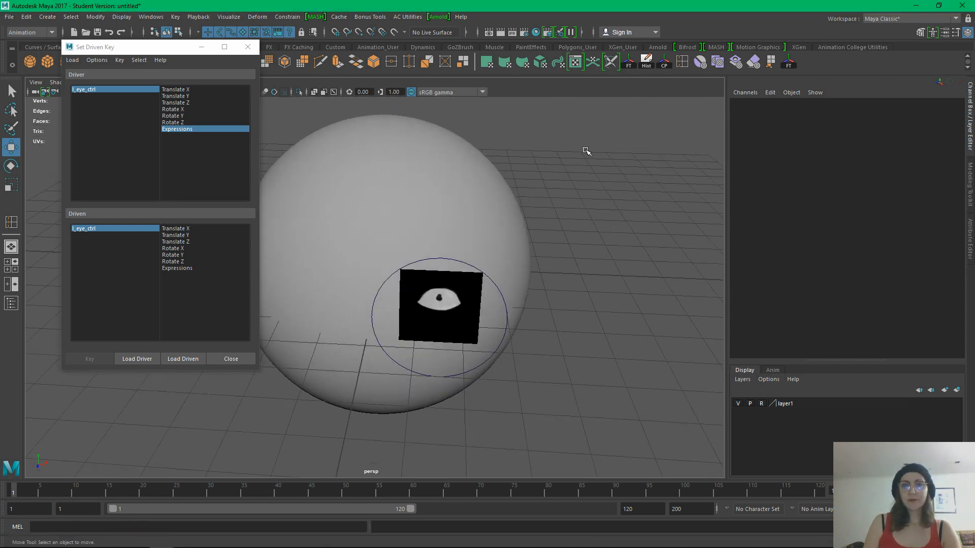
pyautogui.click(535, 32)
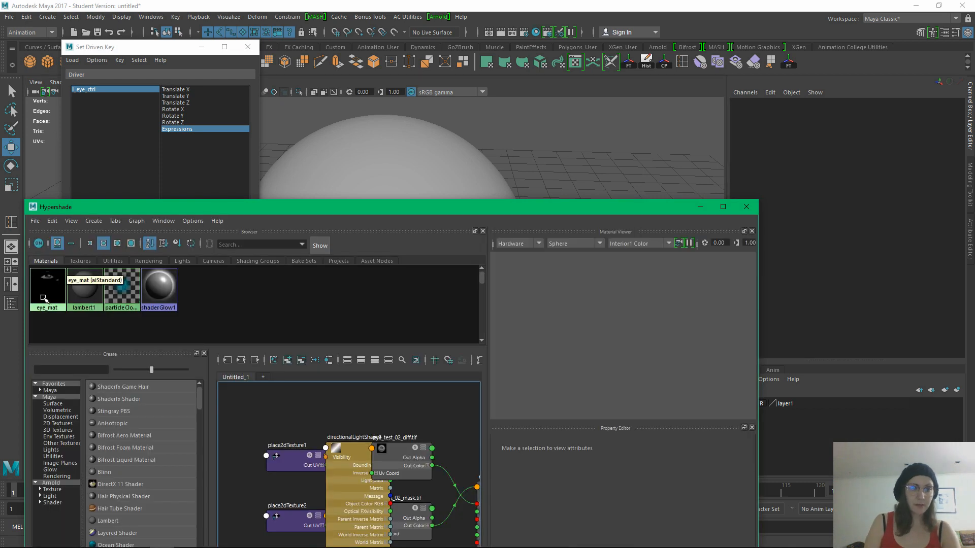
# Select the eye_mat material, minimise the Hypershade and inspect the attributes of its place2dTexture1 and place2dTexture2 input nodes
pyautogui.click(42, 295)
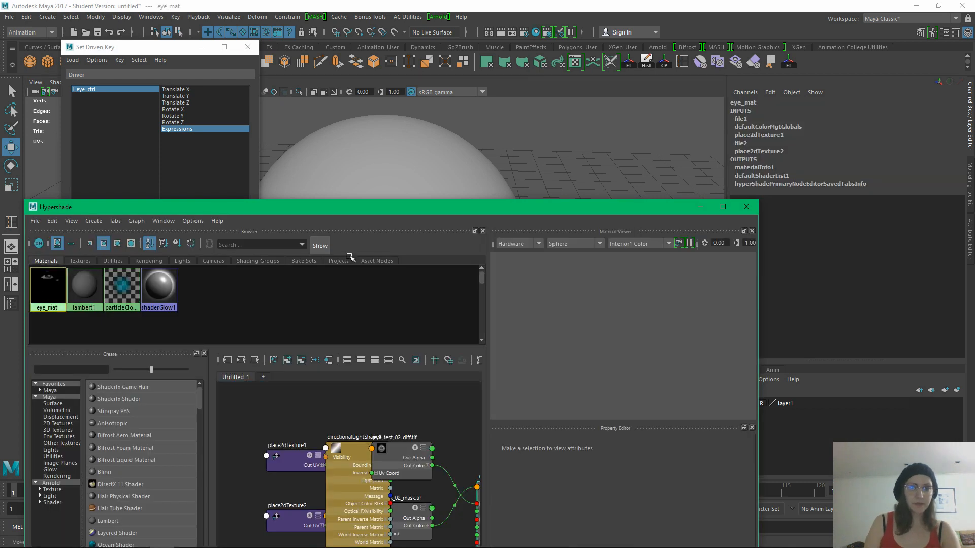
pyautogui.click(698, 207)
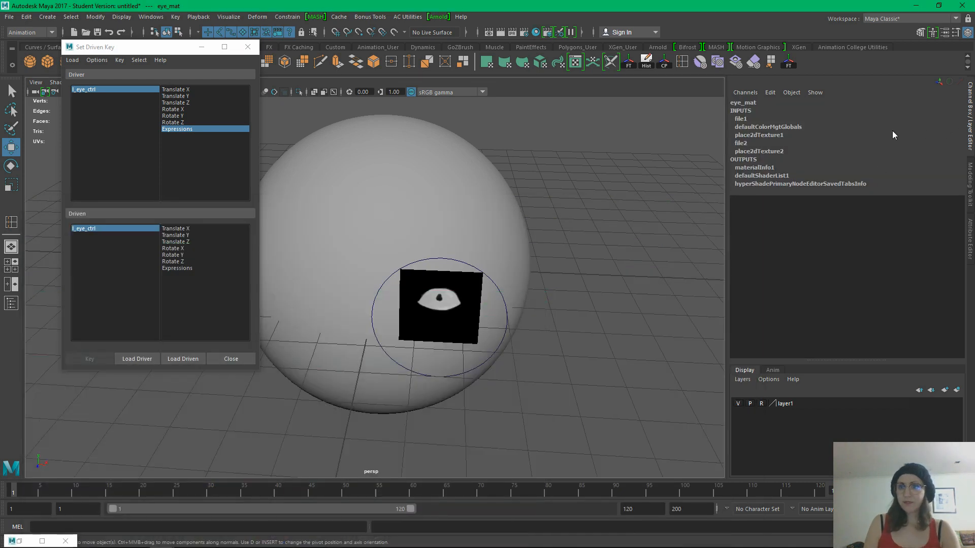
pyautogui.click(763, 134)
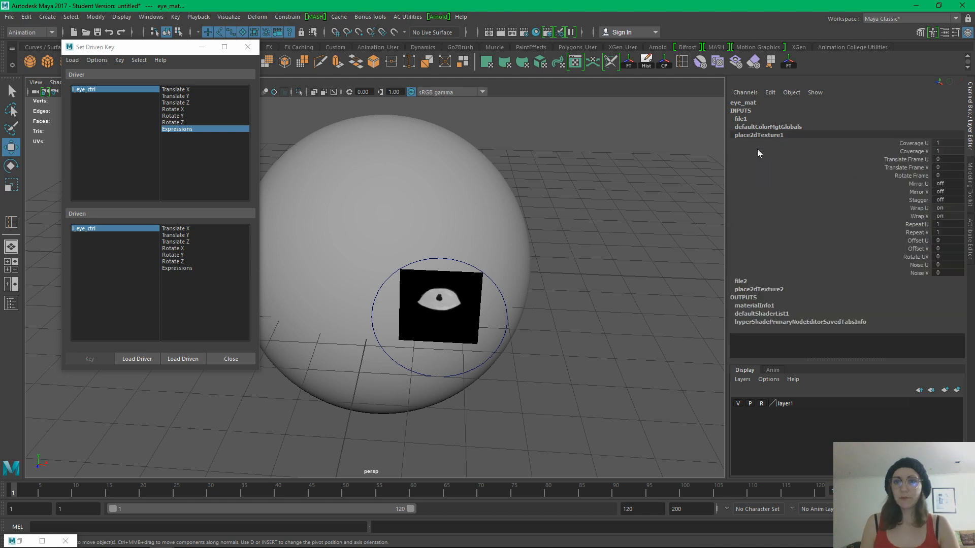
pyautogui.click(751, 288)
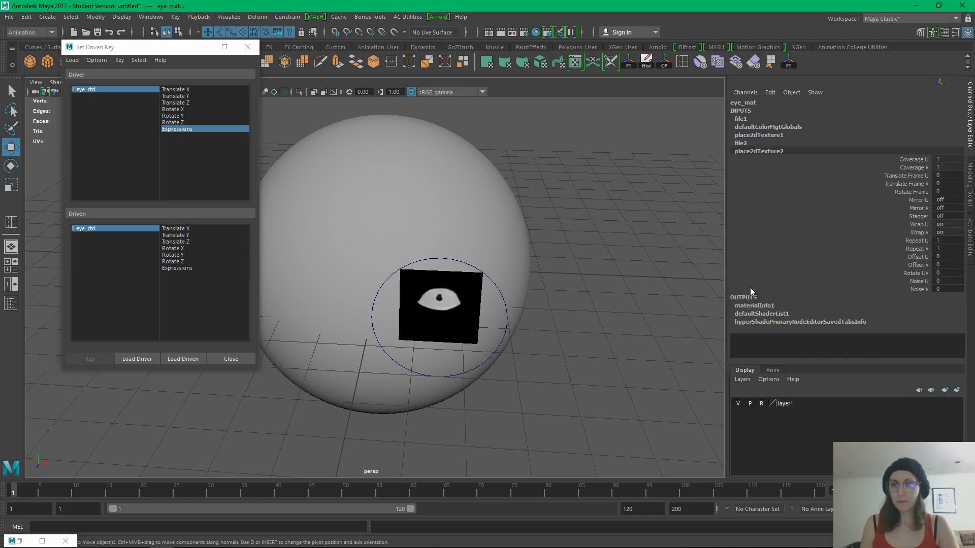
pyautogui.click(758, 135)
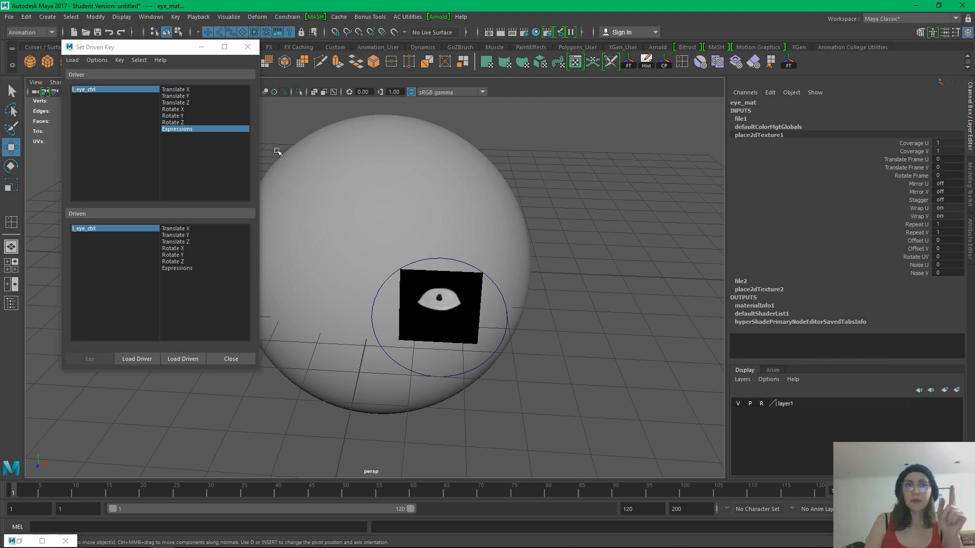
# Select both place2dTexture nodes of eye_mat in the Hypergraph connections view and load them as driven objects for the set driven key
pyautogui.click(151, 16)
pyautogui.moveTo(202, 54)
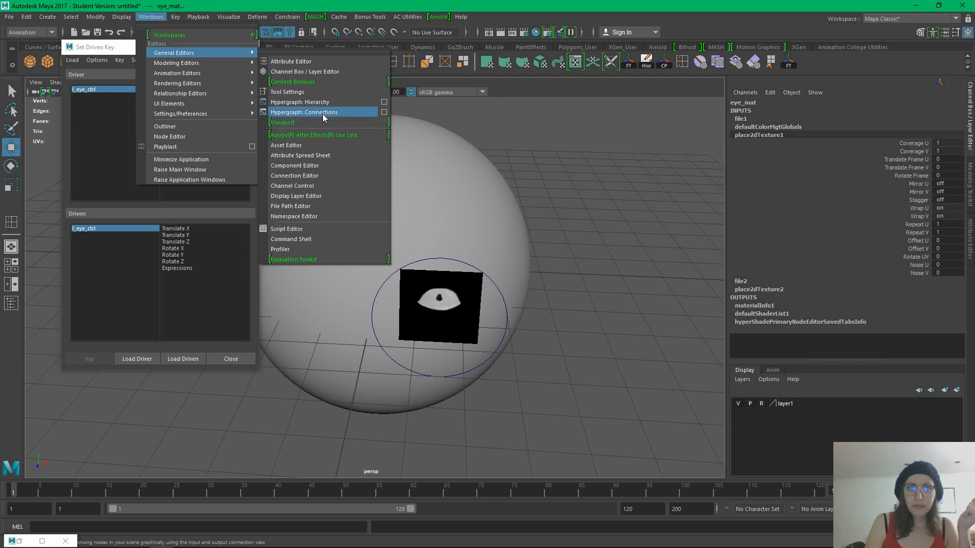
pyautogui.click(335, 113)
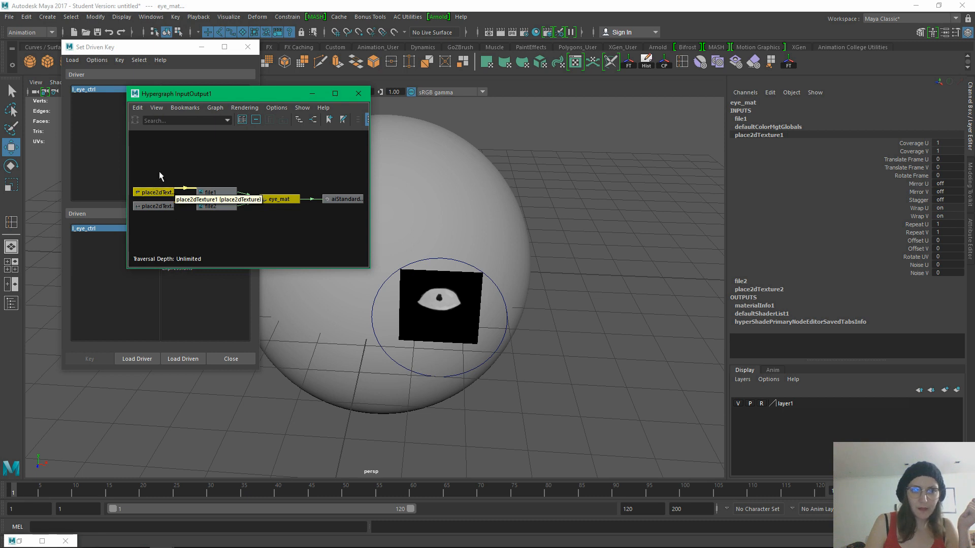
pyautogui.moveTo(216, 97); pyautogui.dragTo(689, 100)
pyautogui.moveTo(546, 178); pyautogui.dragTo(563, 237)
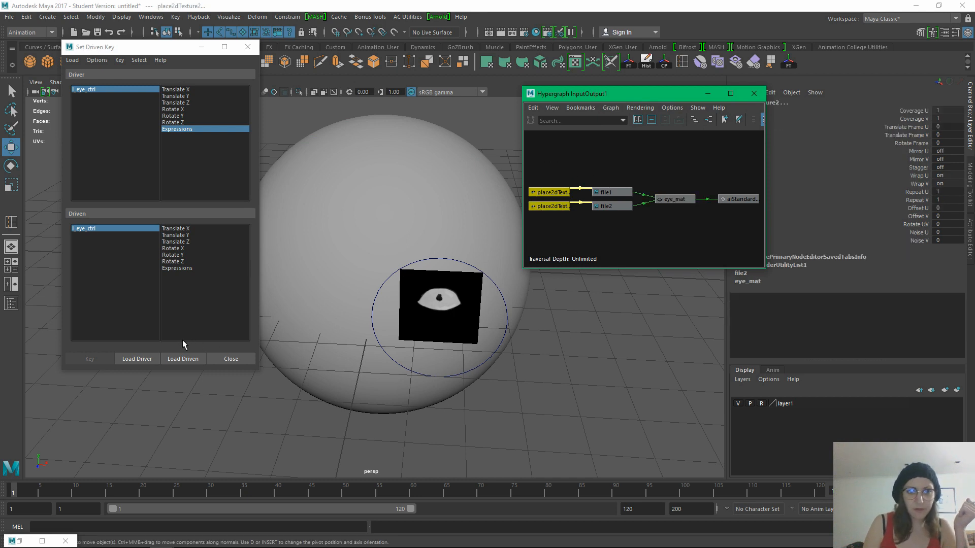
pyautogui.click(190, 360)
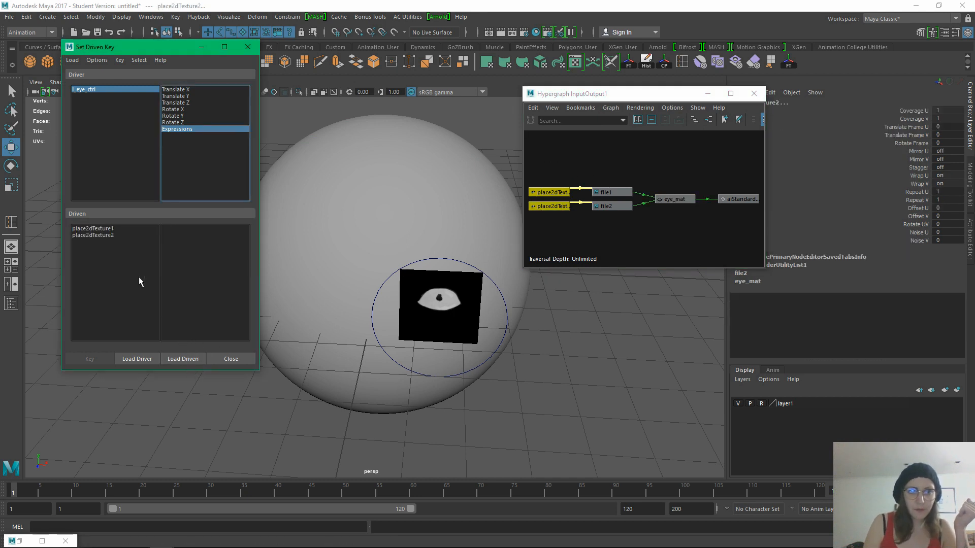
# Select place2dTexture1 among the driven objects, minimise the Hypergraph and move the Set Driven Key window clear of the viewport's Renderer options
pyautogui.click(108, 229)
pyautogui.click(105, 236)
pyautogui.click(104, 229)
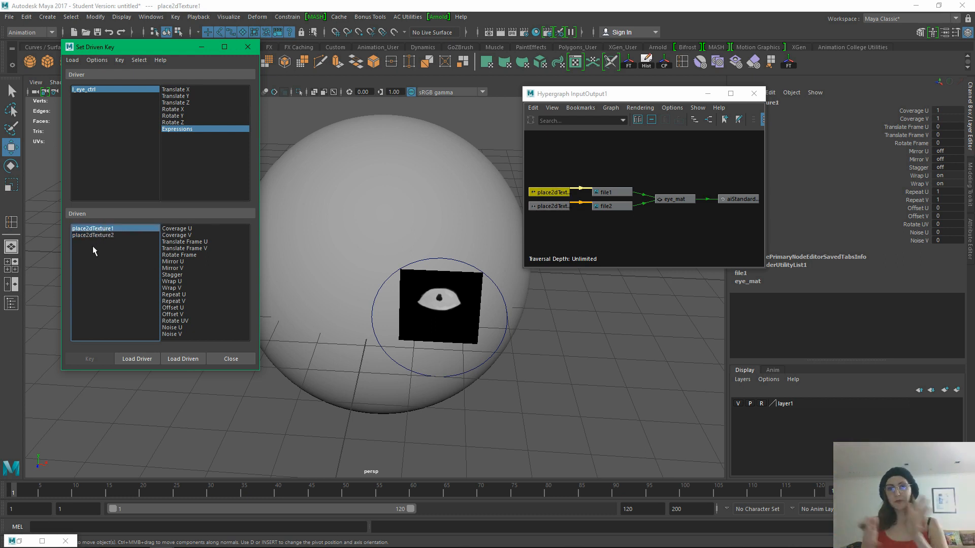
pyautogui.click(708, 96)
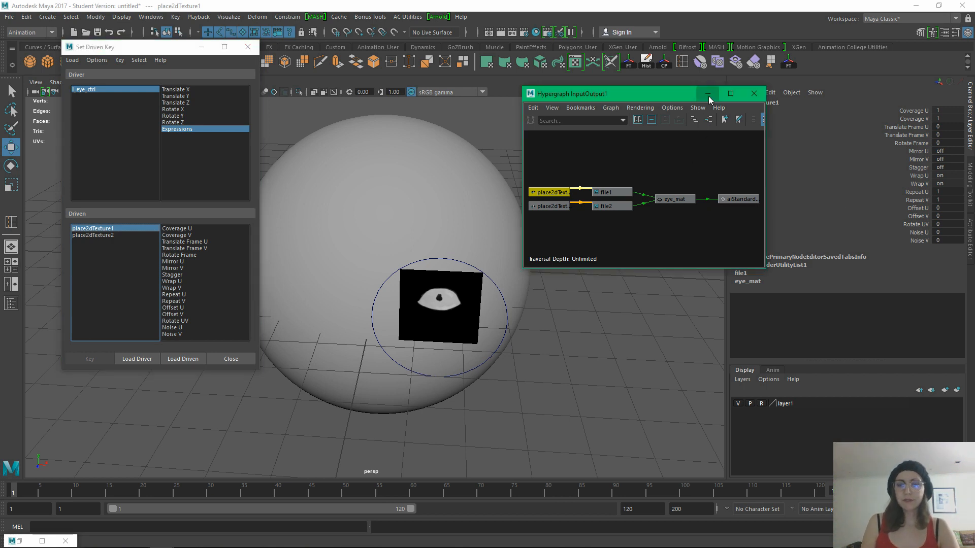
pyautogui.click(709, 96)
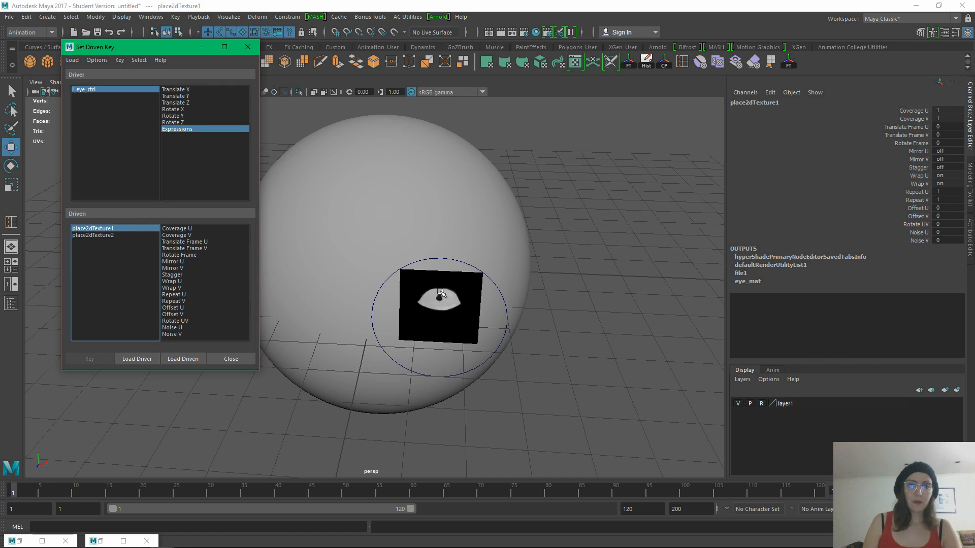
pyautogui.moveTo(169, 60); pyautogui.dragTo(133, 172)
# Try the Legacy Default and Legacy High Quality viewport renderers on the eye plane, and return to Viewport 2.0
pyautogui.click(142, 82)
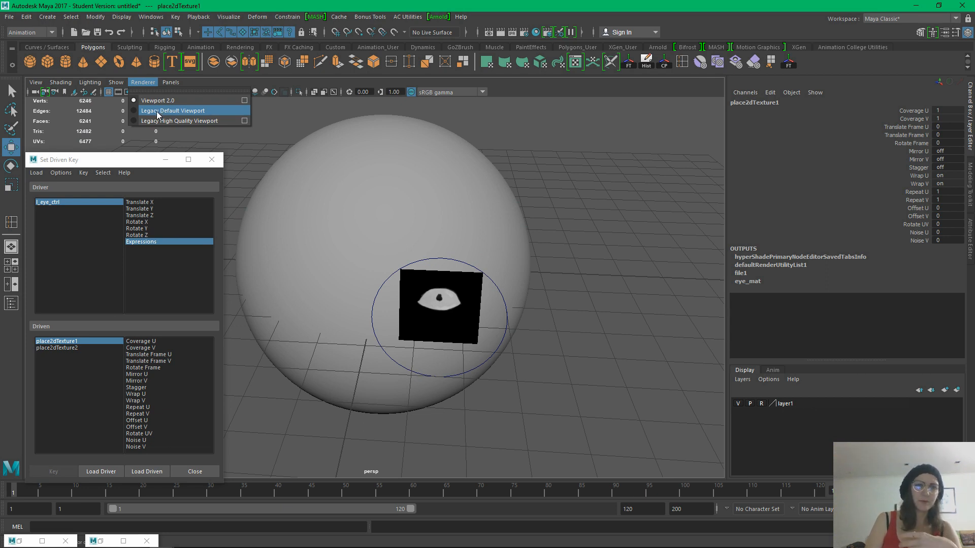
pyautogui.click(152, 111)
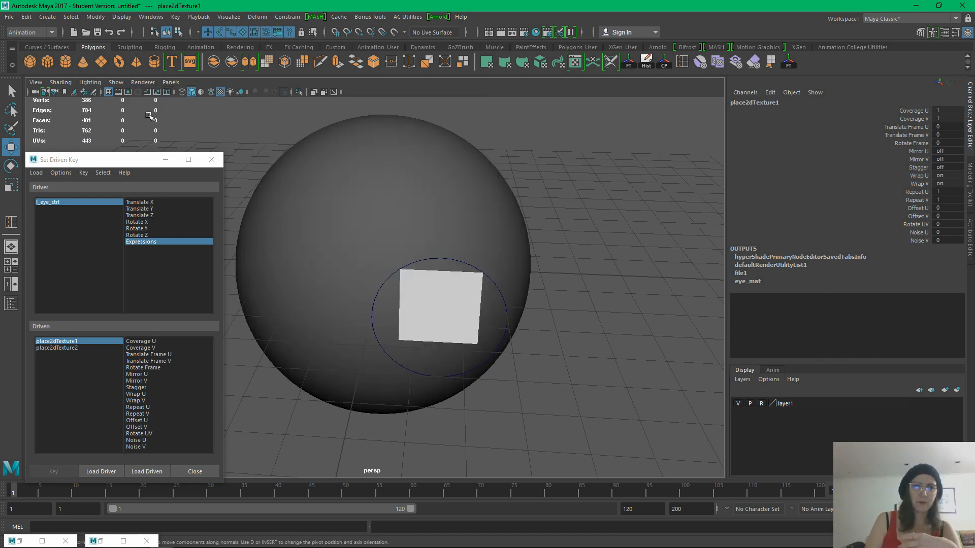
pyautogui.click(455, 307)
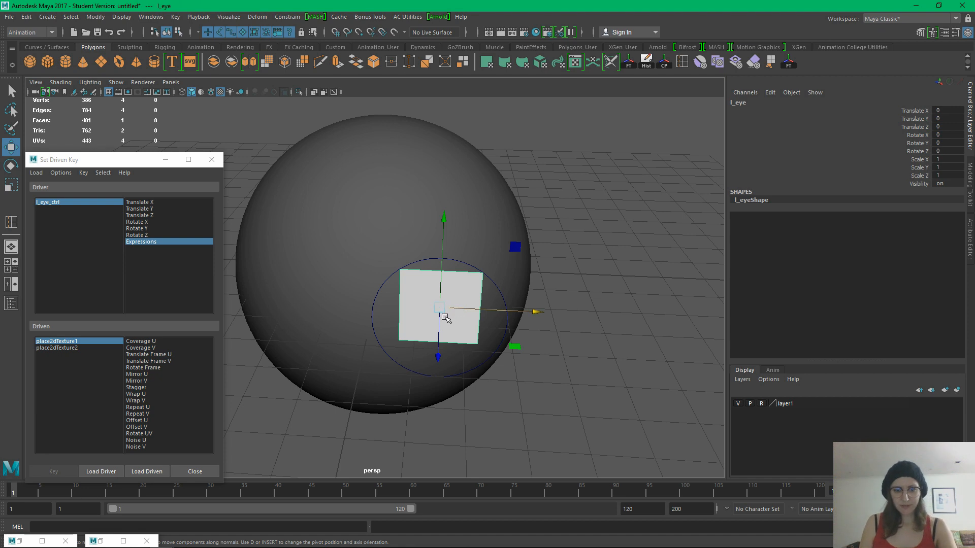
pyautogui.click(143, 82)
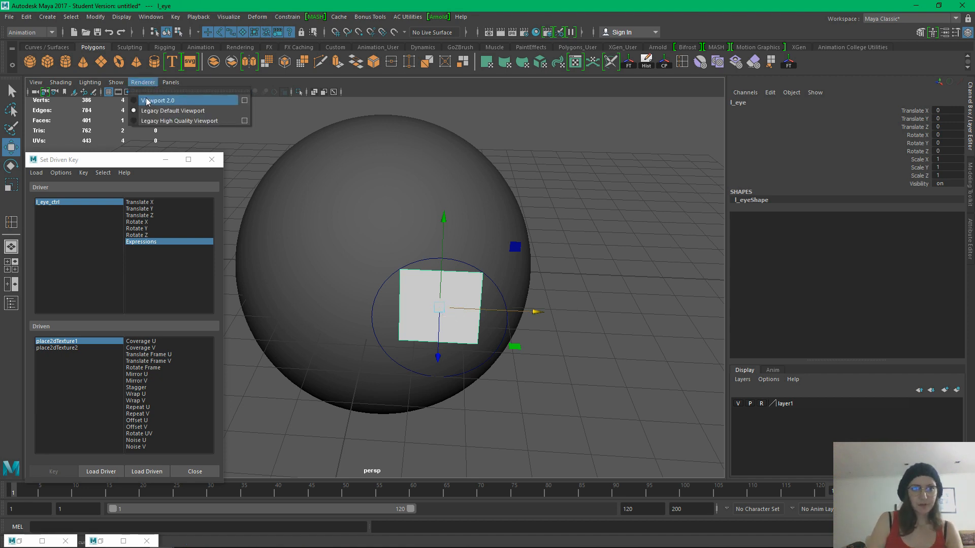
pyautogui.click(147, 100)
pyautogui.click(143, 82)
pyautogui.click(149, 110)
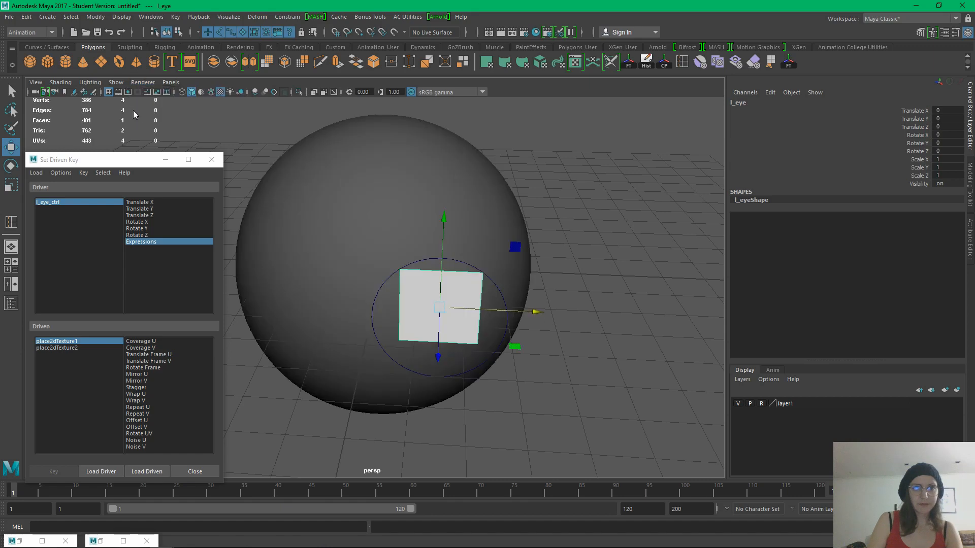
pyautogui.click(145, 82)
pyautogui.click(149, 119)
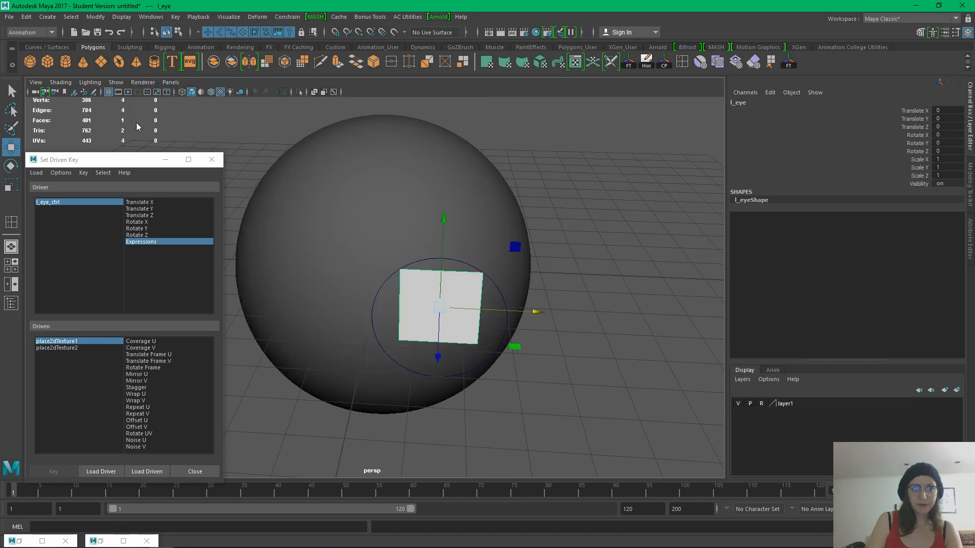
pyautogui.keyDown('alt'); pyautogui.moveTo(412, 214); pyautogui.dragTo(463, 257); pyautogui.keyUp('alt')
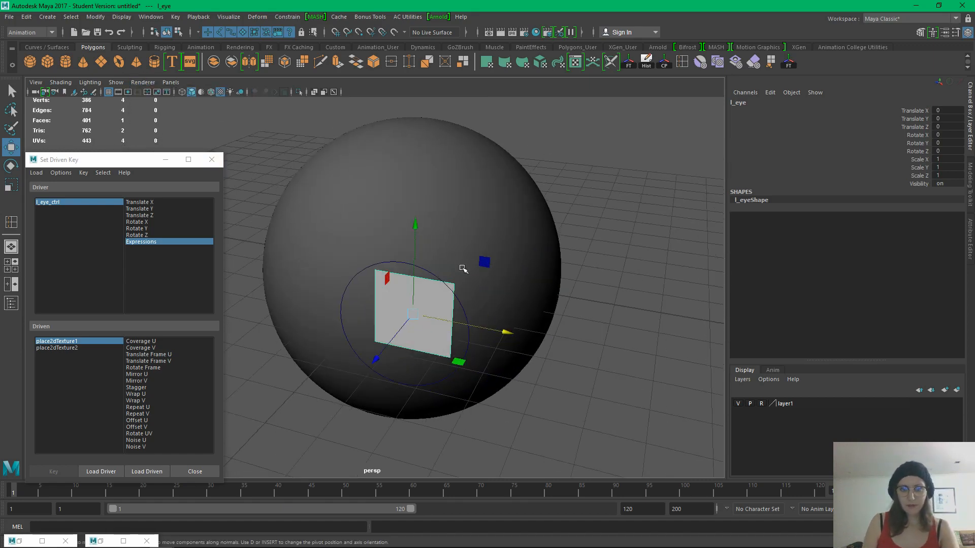
pyautogui.click(143, 81)
pyautogui.click(150, 101)
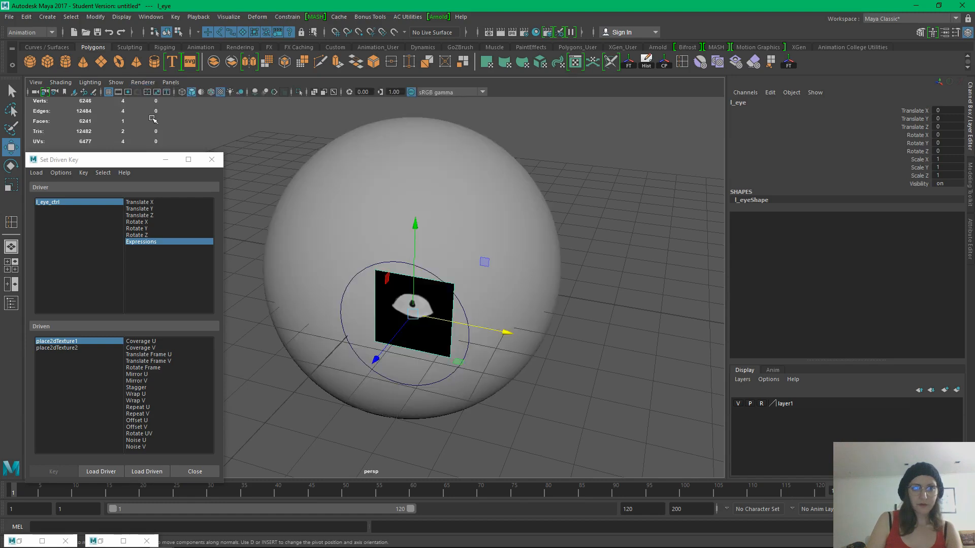
# Close the two minimised windows and show the l_eye plane's UVs in the UV Editor, placed below the eye and clear of the driven key settings
pyautogui.keyDown('alt'); pyautogui.moveTo(461, 259); pyautogui.dragTo(479, 244); pyautogui.keyUp('alt')
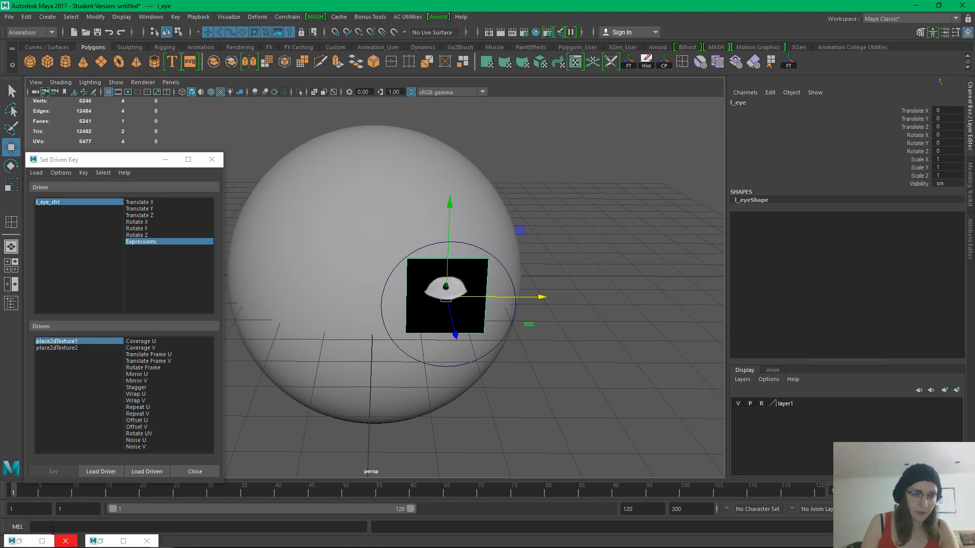
pyautogui.click(65, 540)
pyautogui.click(146, 541)
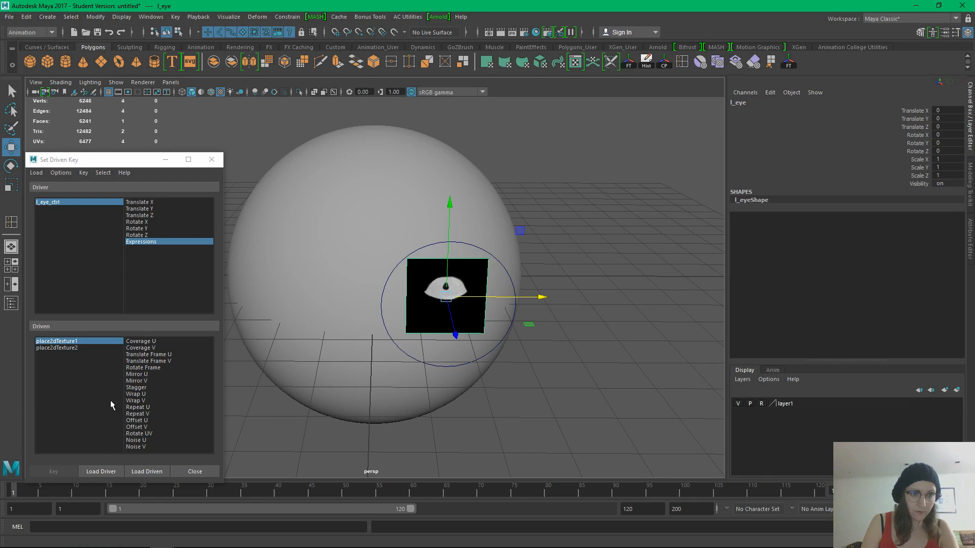
pyautogui.keyDown('alt'); pyautogui.moveTo(526, 311); pyautogui.dragTo(589, 365); pyautogui.keyUp('alt')
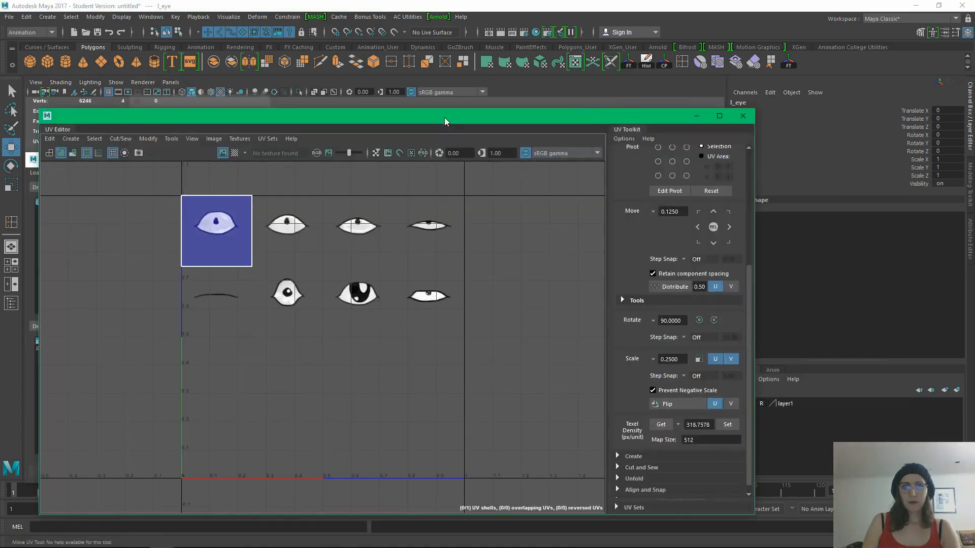
pyautogui.moveTo(443, 117); pyautogui.dragTo(634, 403)
pyautogui.keyDown('alt'); pyautogui.moveTo(611, 217); pyautogui.dragTo(619, 195, button='middle'); pyautogui.keyUp('alt')
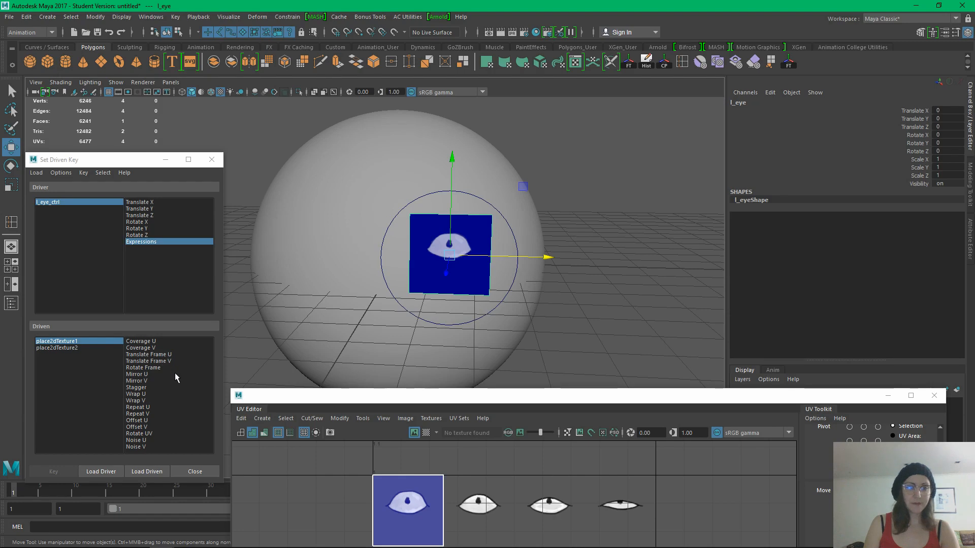
pyautogui.moveTo(380, 399)
pyautogui.mouseDown()
pyautogui.moveTo(378, 431)
pyautogui.moveTo(375, 402)
pyautogui.mouseUp()
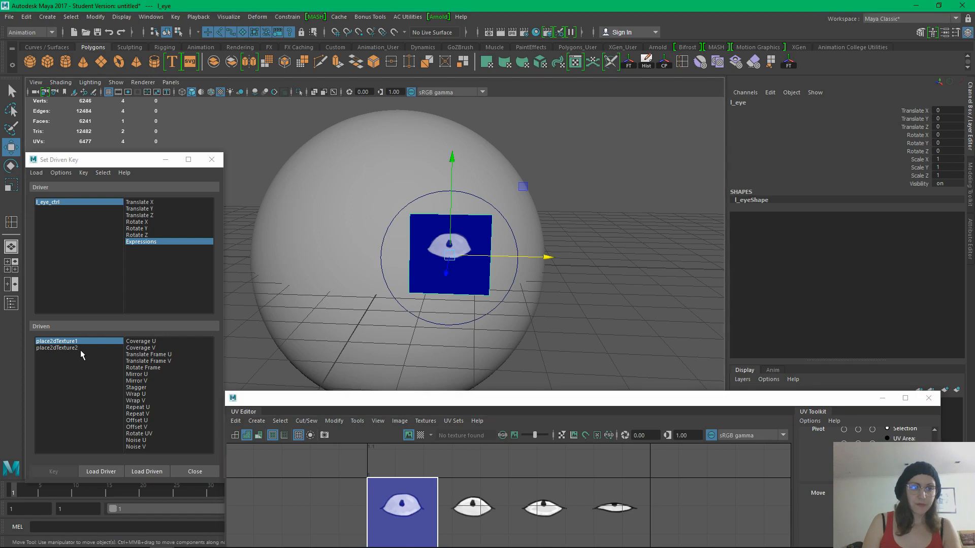
# Key Translate Frame U and Translate Frame V of both place2dTexture nodes to the Expressions driver at 1
pyautogui.keyDown('shift'); pyautogui.click(81, 348); pyautogui.keyUp('shift')
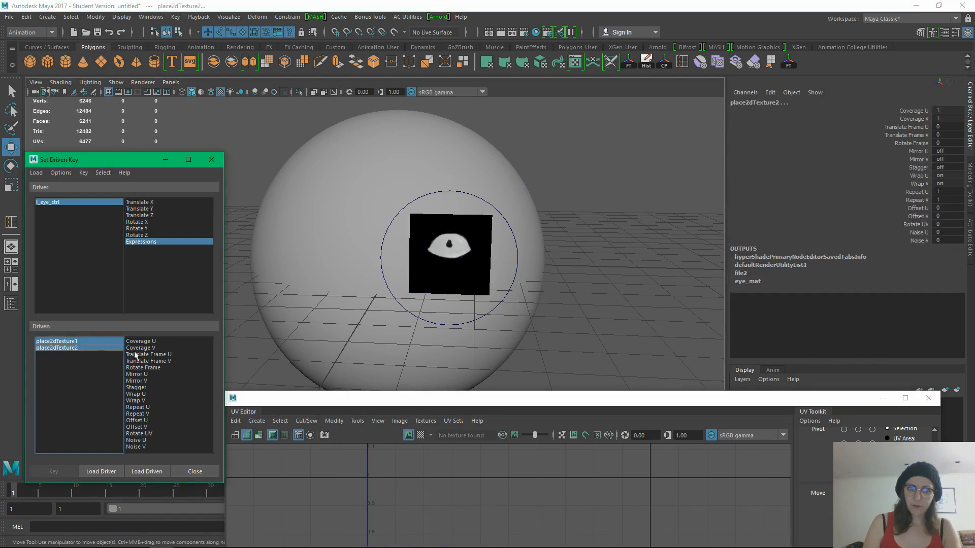
pyautogui.click(158, 355)
pyautogui.keyDown('shift'); pyautogui.click(161, 361); pyautogui.keyUp('shift')
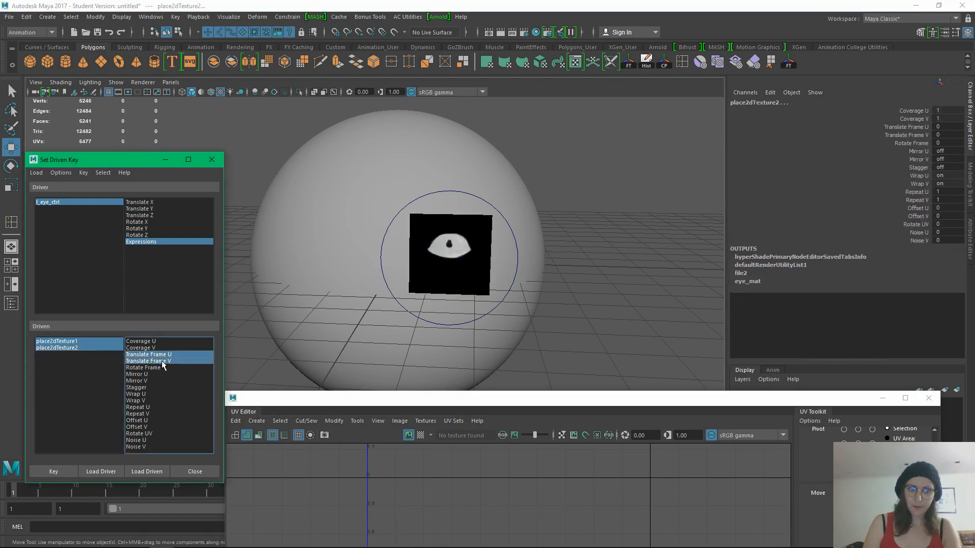
pyautogui.click(57, 473)
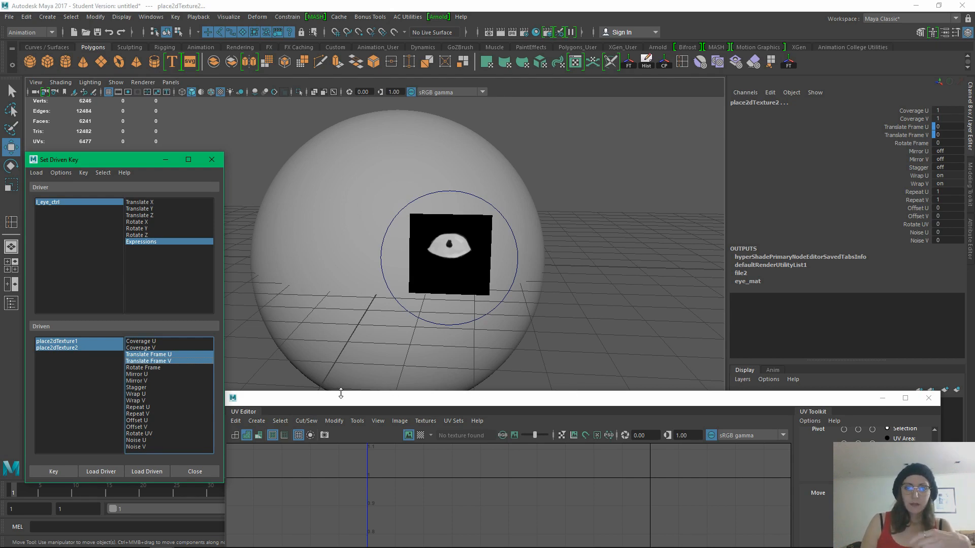
# Move the UV Editor away from the sphere, select l_eye_ctrl and set its Expressions attribute to 2
pyautogui.moveTo(343, 405); pyautogui.dragTo(354, 445)
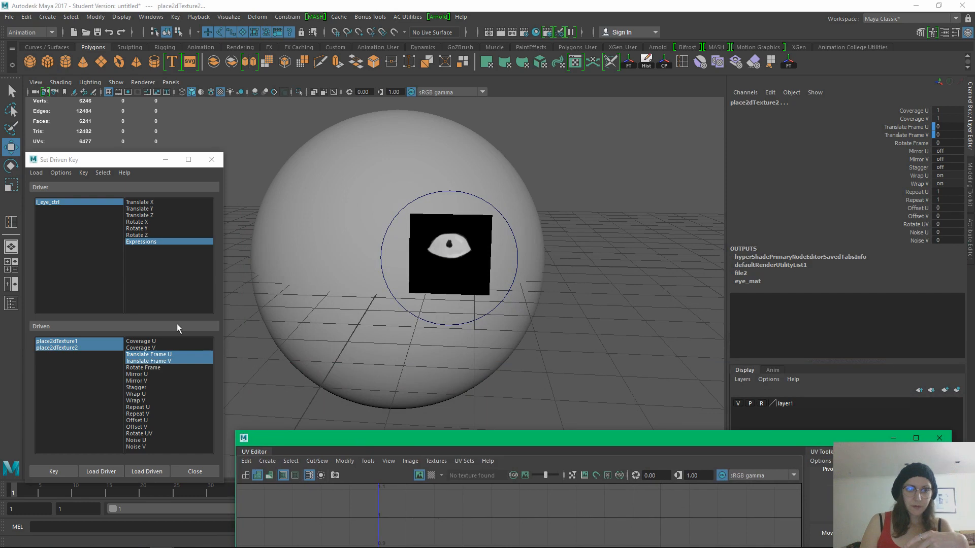
pyautogui.click(87, 204)
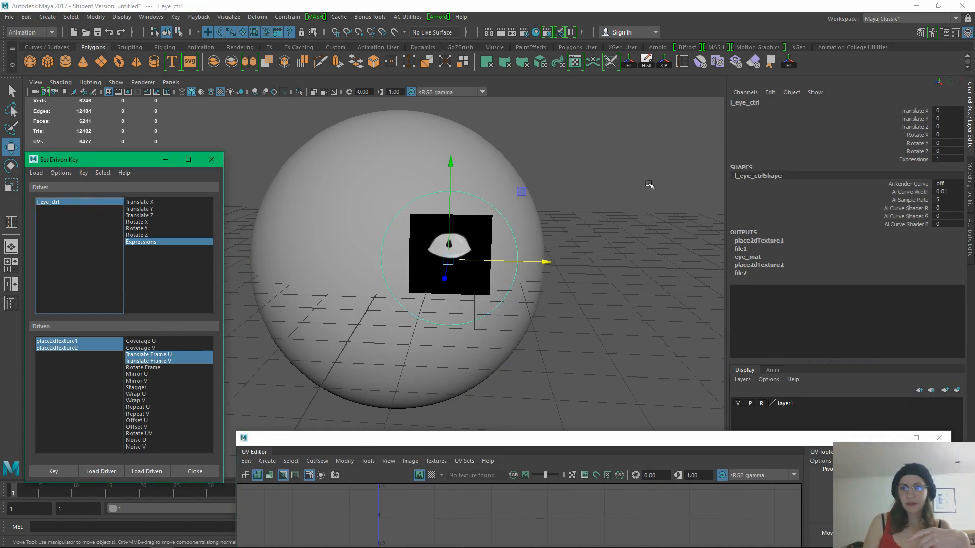
pyautogui.click(942, 159)
pyautogui.press('Return')
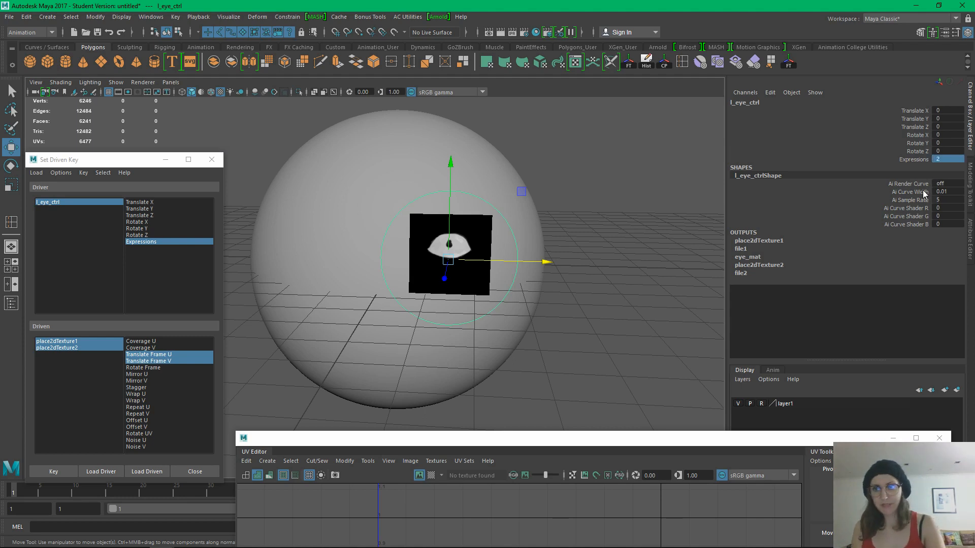
# Set a driven key on only Translate Frame V of place2dTexture1 and place2dTexture2 for Expressions value 2
pyautogui.click(73, 348)
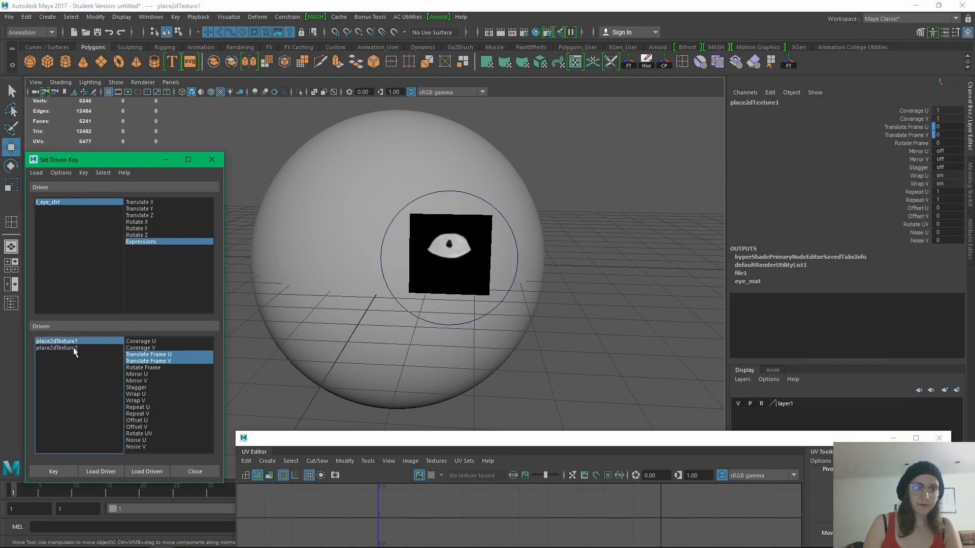
pyautogui.click(160, 356)
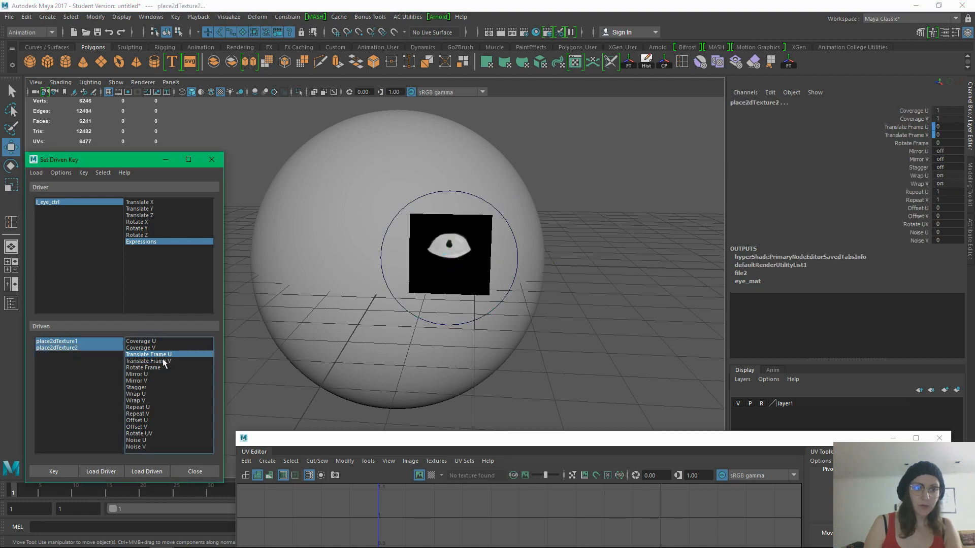
pyautogui.click(163, 360)
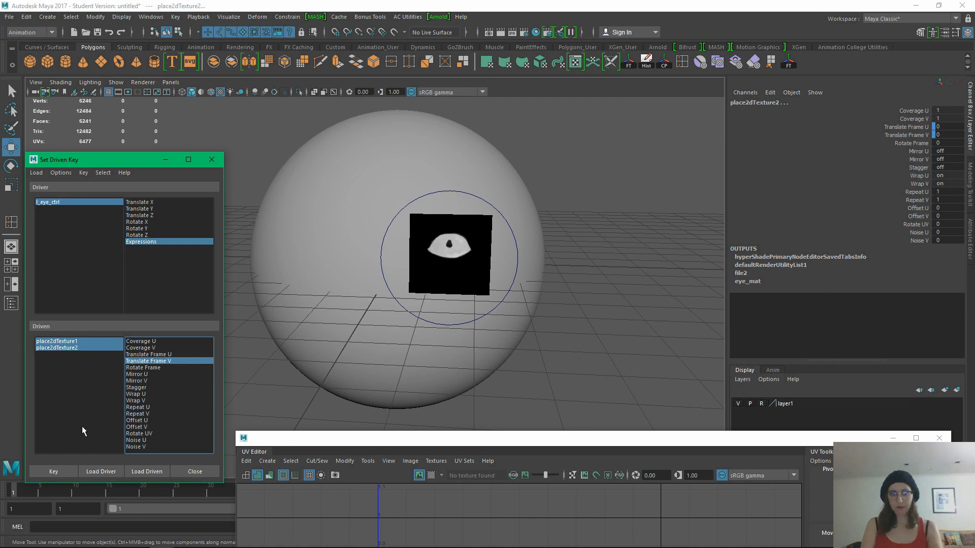
pyautogui.click(54, 472)
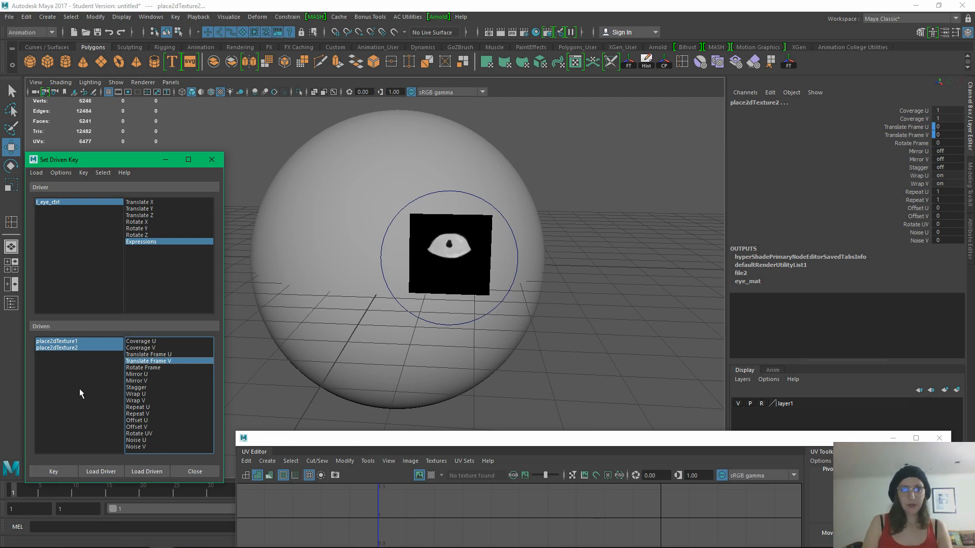
# Choose Translate Frame U as the driven attribute and switch the viewport renderer to Legacy Default Viewport
pyautogui.click(168, 355)
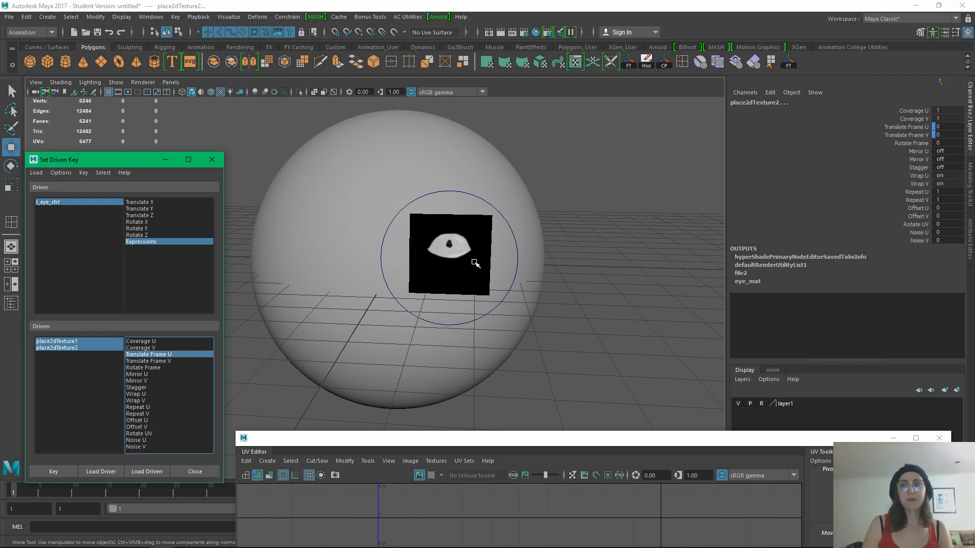
pyautogui.click(142, 83)
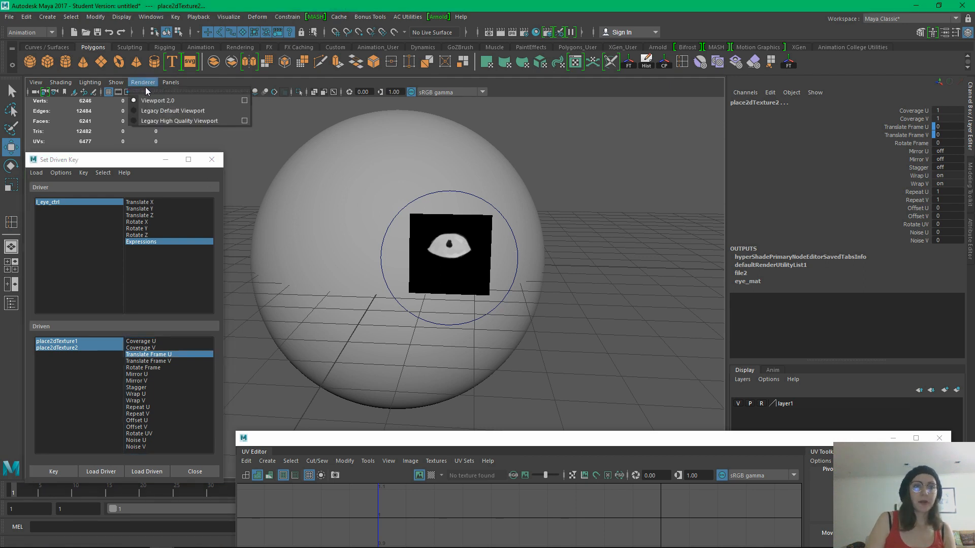
pyautogui.click(154, 112)
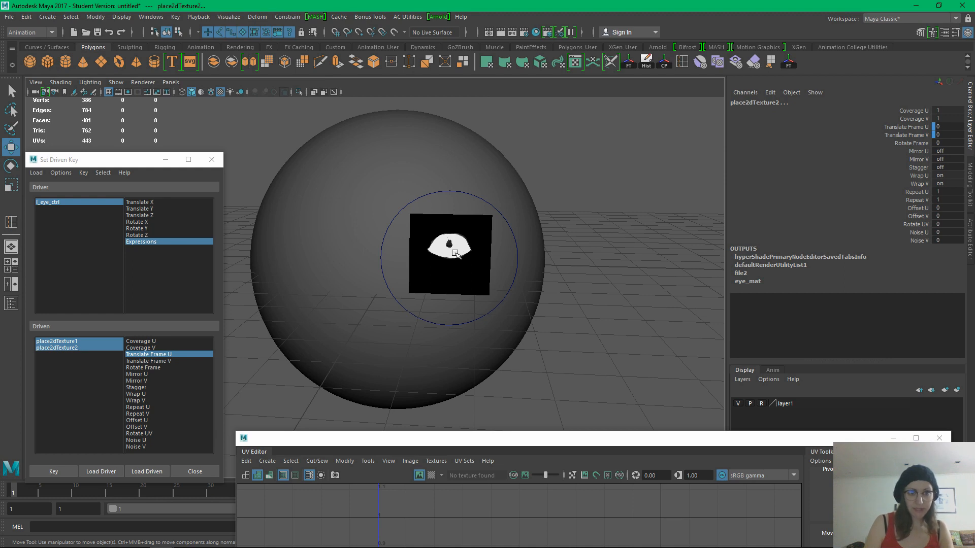
pyautogui.click(143, 83)
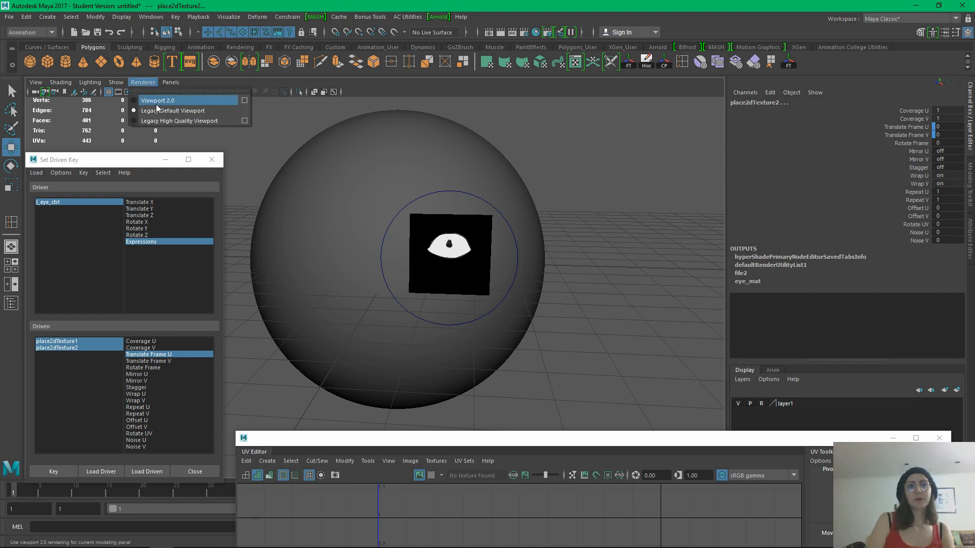
pyautogui.click(547, 91)
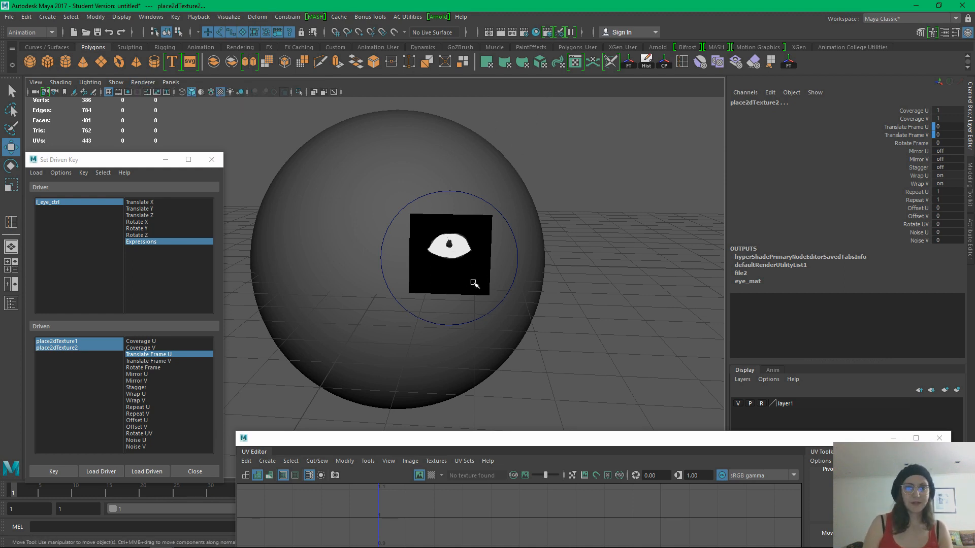
# Set Translate Frame U of both place2dTexture nodes to -0.25 and key it for Expressions value 2
pyautogui.click(910, 127)
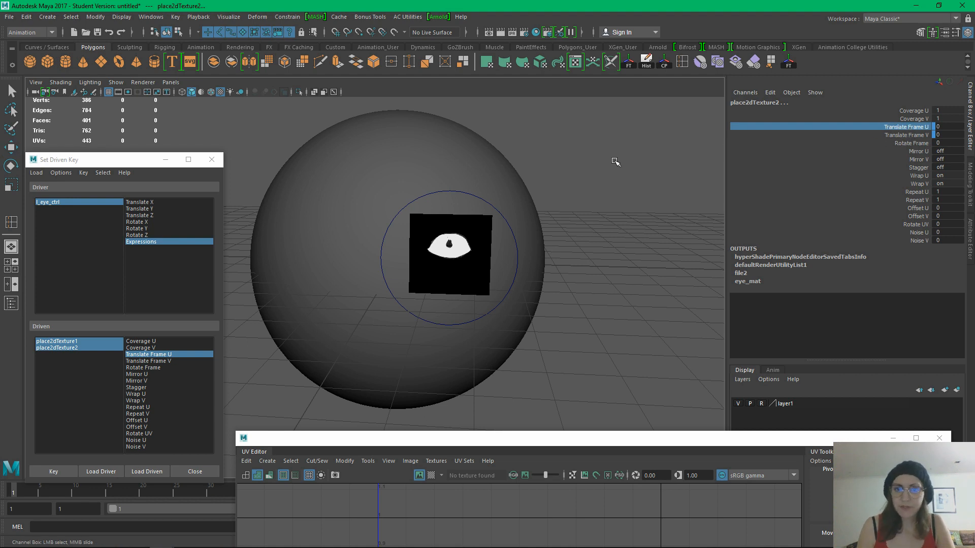
pyautogui.moveTo(593, 174); pyautogui.dragTo(576, 172, button='middle')
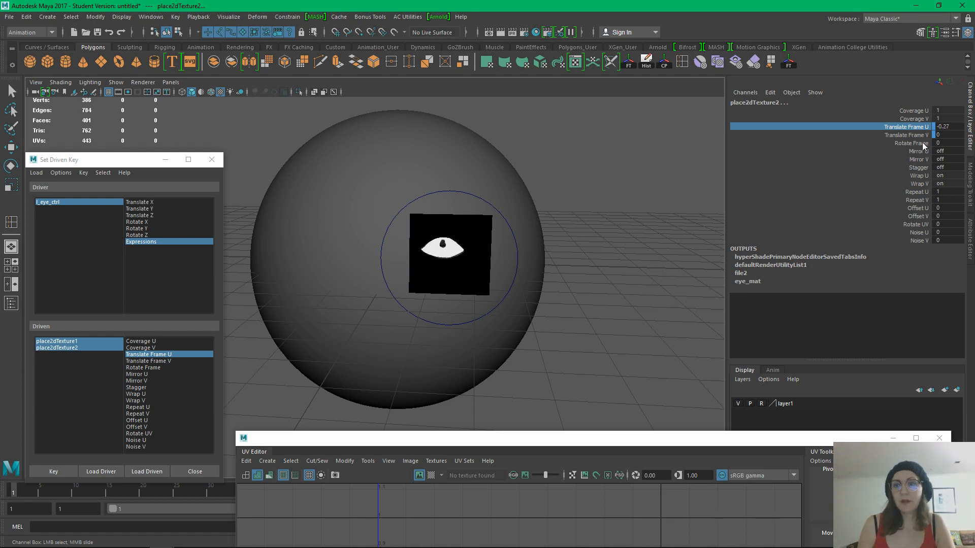
pyautogui.click(949, 128)
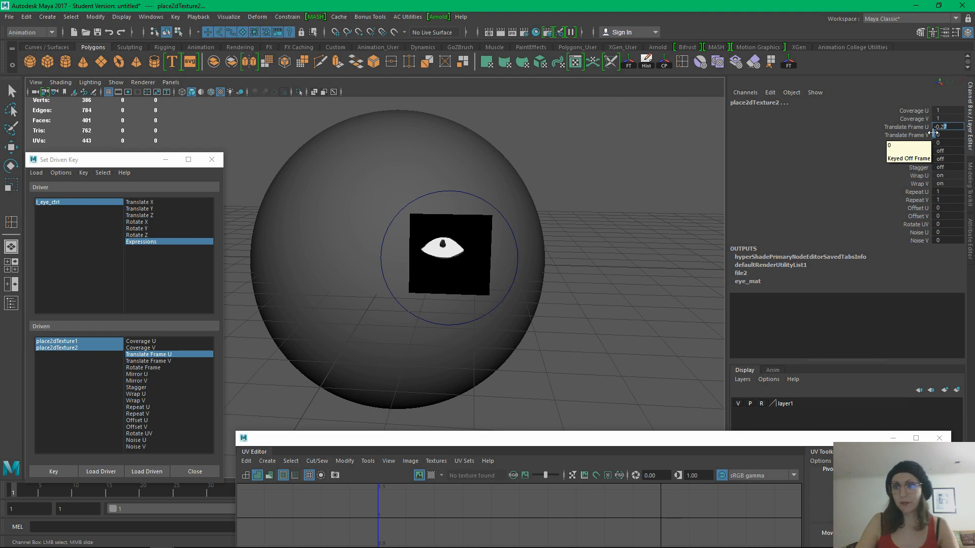
pyautogui.write('5')
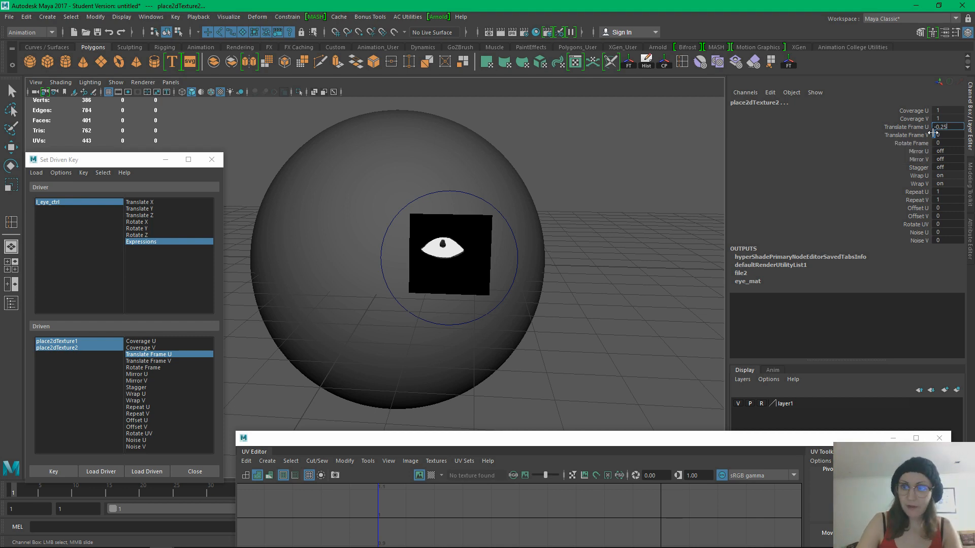
pyautogui.press('Return')
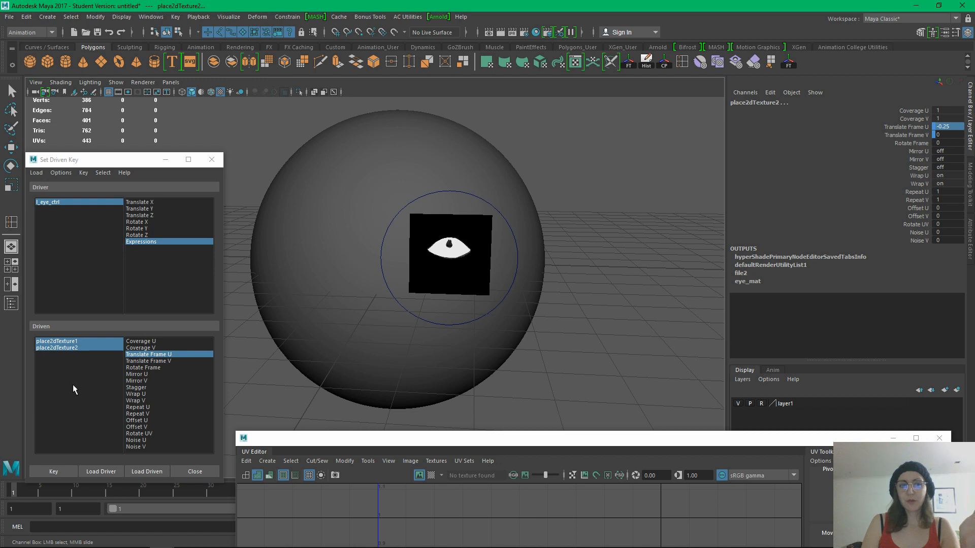
pyautogui.click(52, 472)
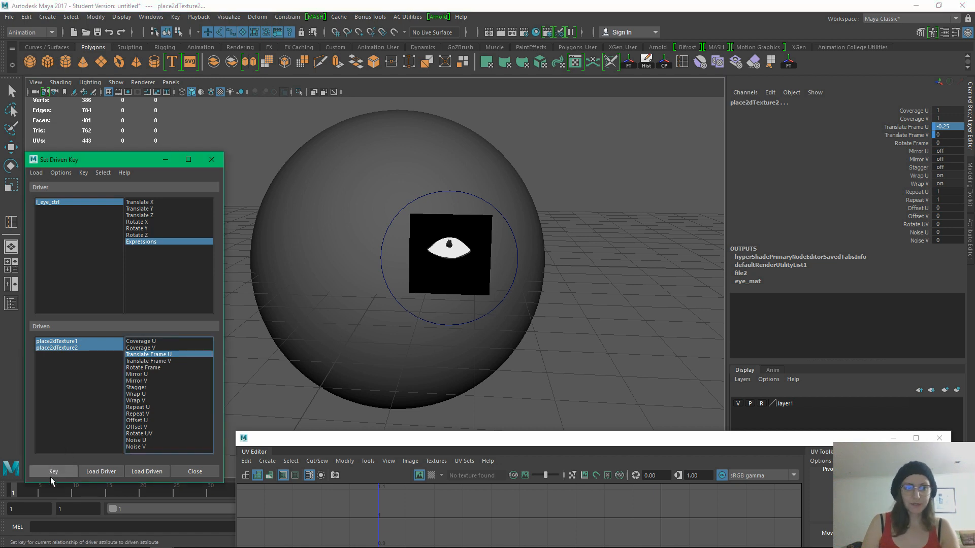
pyautogui.click(52, 473)
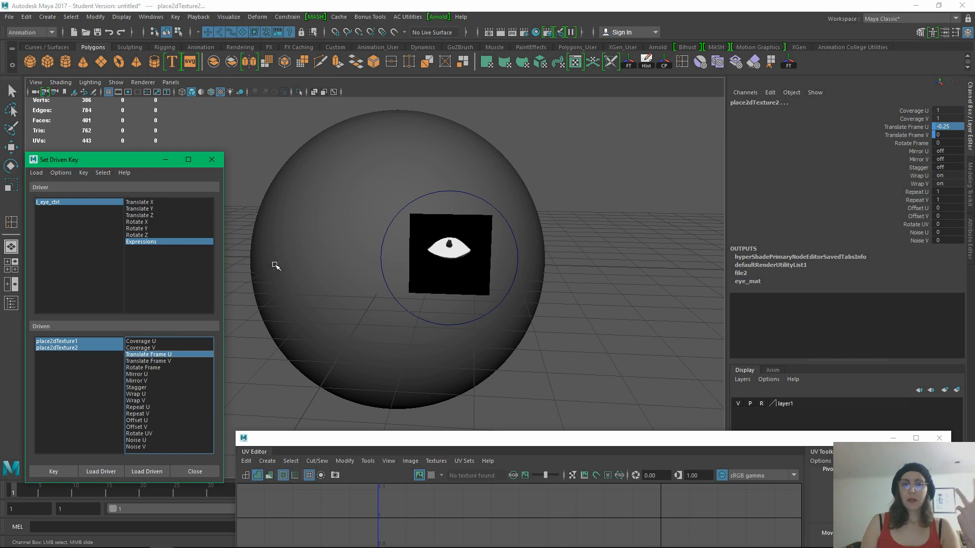
# Render the perspective view to check the eye texture, then minimise the Render View
pyautogui.click(489, 32)
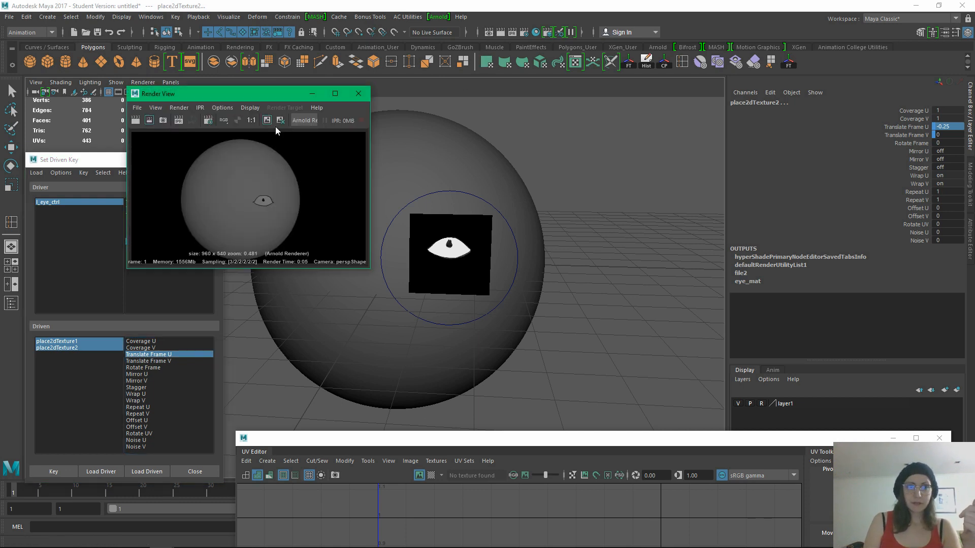
pyautogui.click(135, 121)
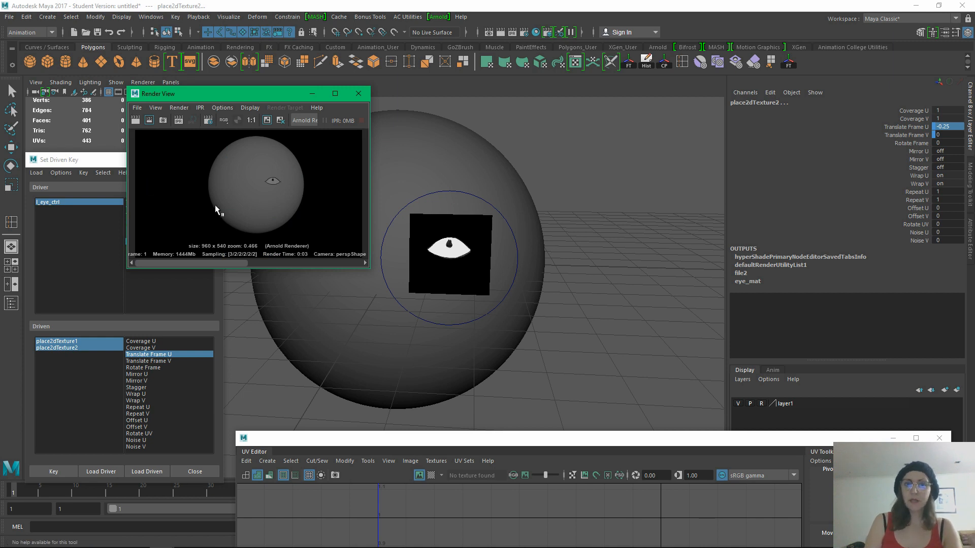
pyautogui.click(312, 94)
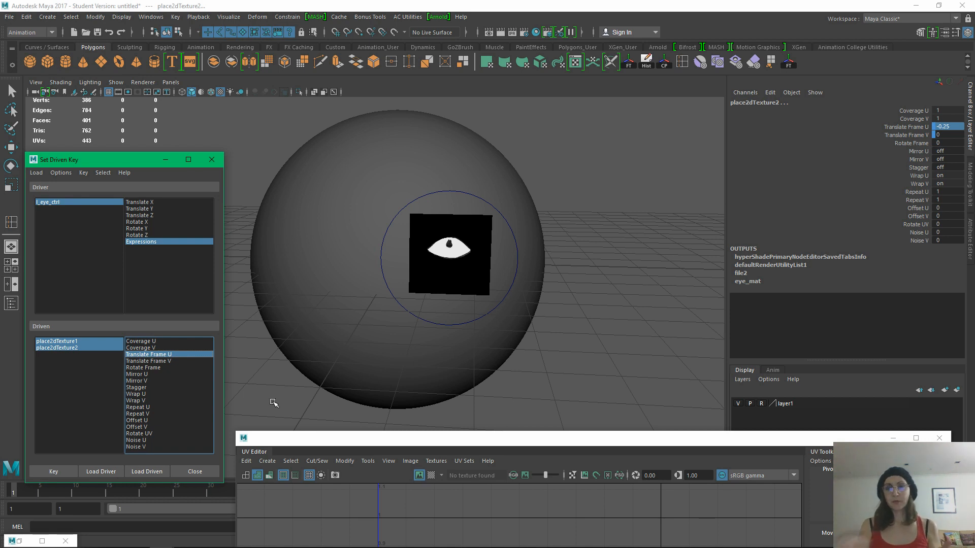
# Set l_eye_ctrl's Expressions to 3 and key Translate Frame V of both place2dTexture nodes for that value
pyautogui.click(87, 202)
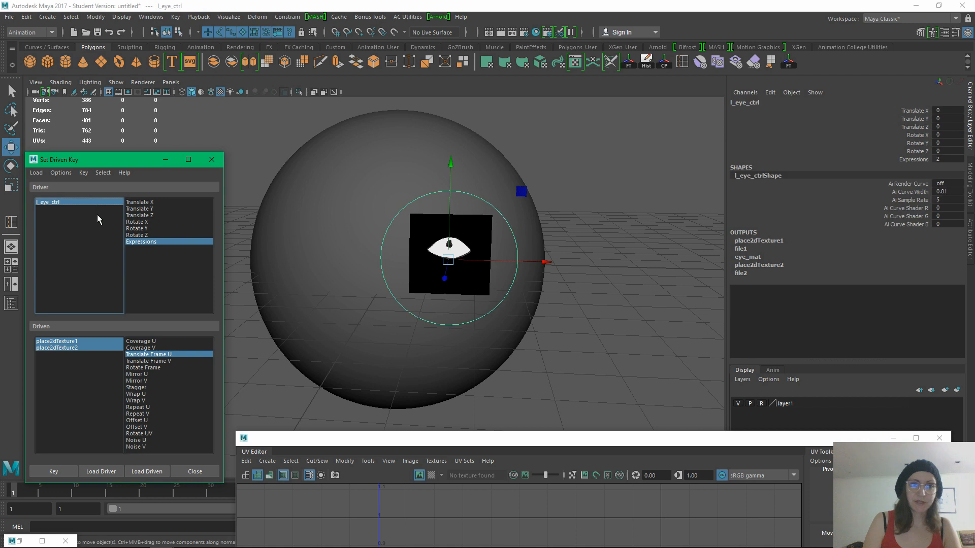
pyautogui.doubleClick(945, 159)
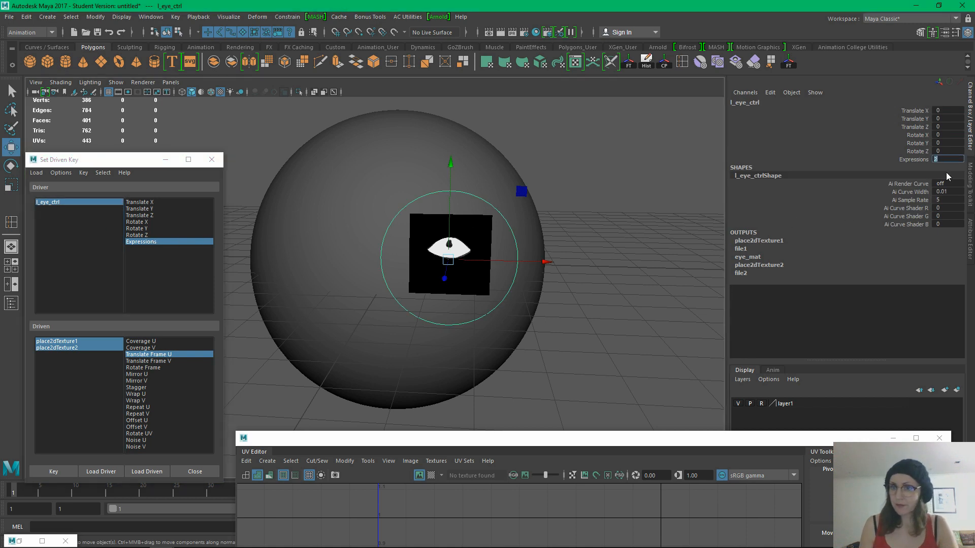
pyautogui.press('Return')
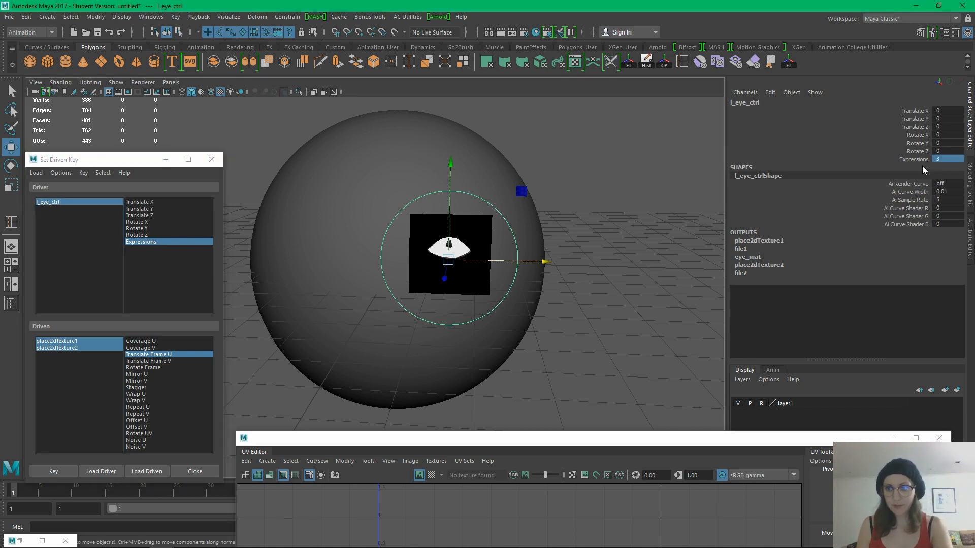
pyautogui.keyDown('ctrl'); pyautogui.click(73, 348); pyautogui.keyUp('ctrl')
pyautogui.keyDown('ctrl'); pyautogui.click(72, 349); pyautogui.keyUp('ctrl')
pyautogui.click(168, 354)
pyautogui.click(169, 360)
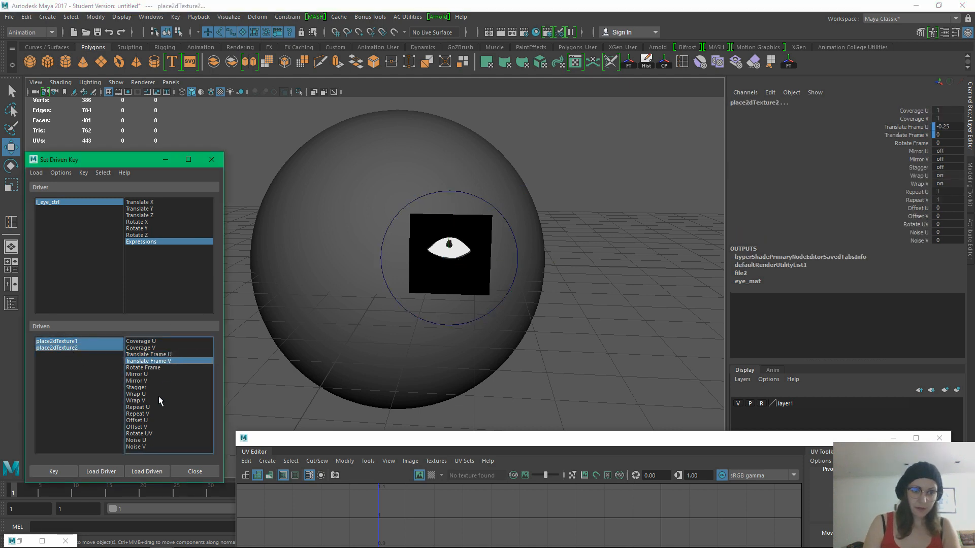
pyautogui.click(53, 471)
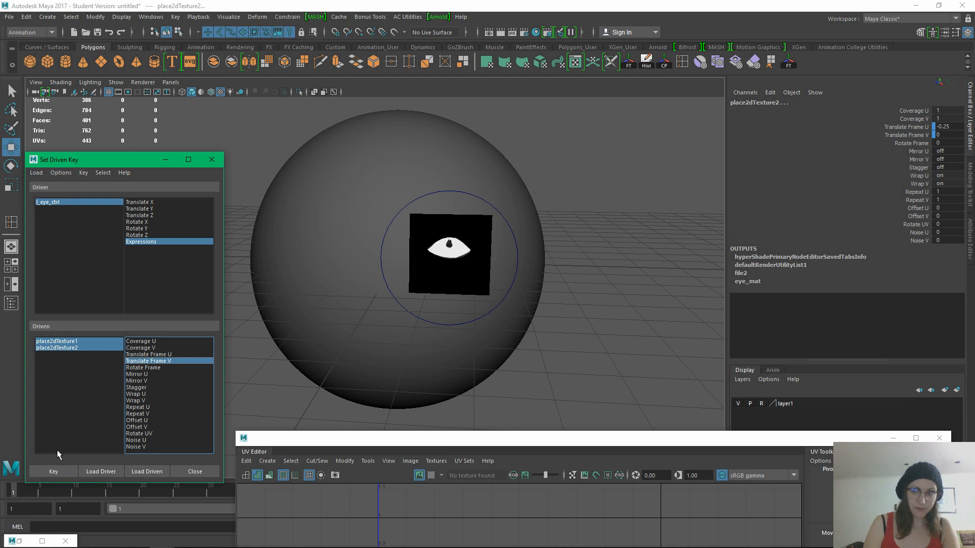
# Set Translate Frame U of both place2dTexture nodes to -0.5 and key it for Expressions value 3
pyautogui.click(178, 354)
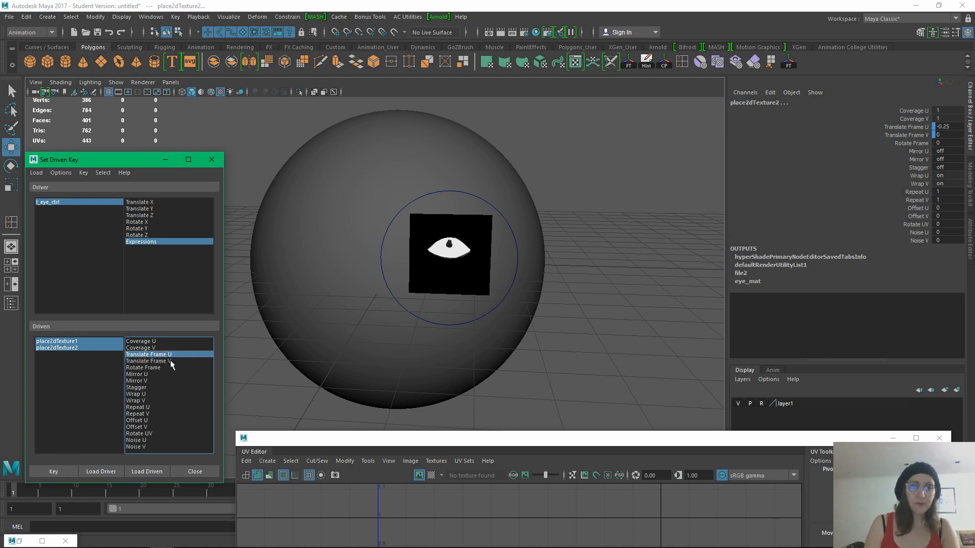
pyautogui.doubleClick(947, 127)
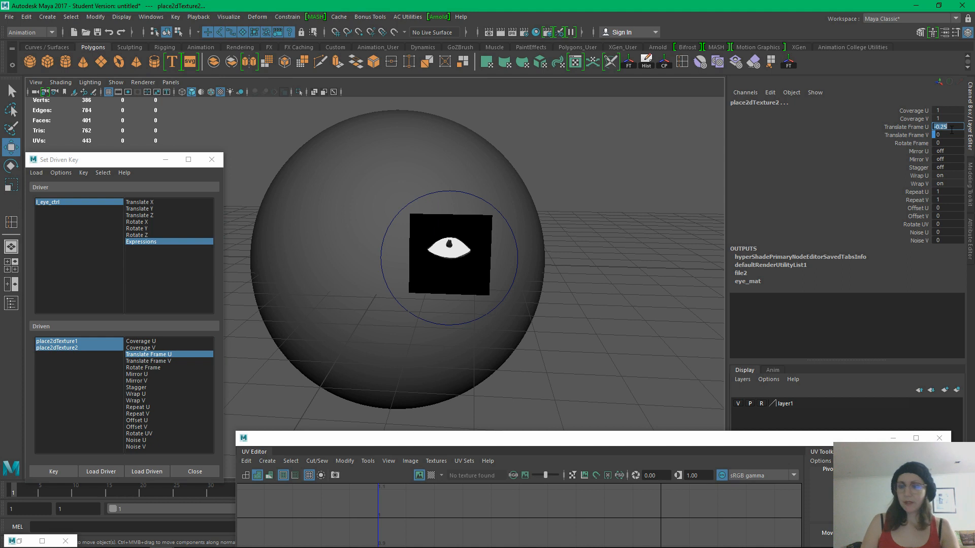
pyautogui.write('-0.5')
pyautogui.press('Return')
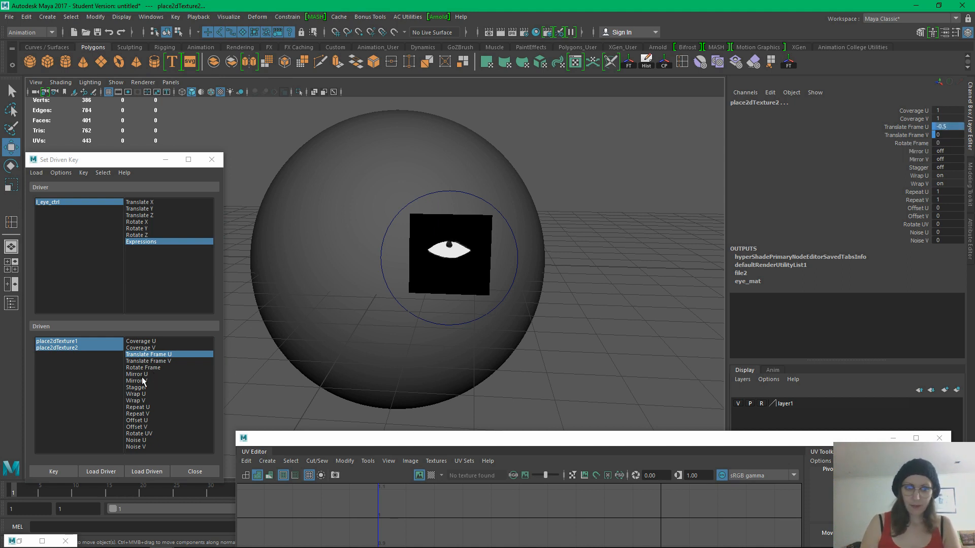
pyautogui.click(63, 471)
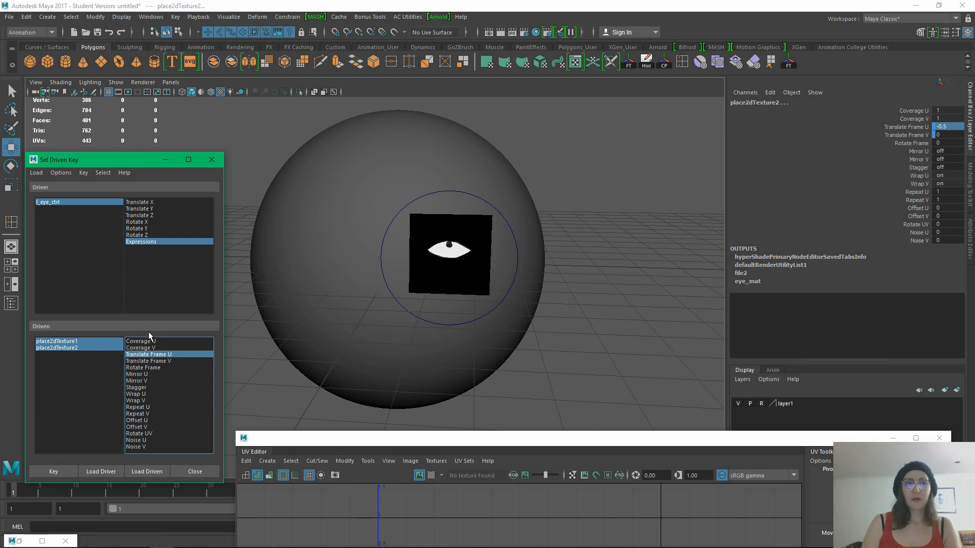
# Set l_eye_ctrl's Expressions to 4 and key Translate Frame V of place2dTexture1 and place2dTexture2 for that value
pyautogui.click(85, 202)
pyautogui.click(944, 159)
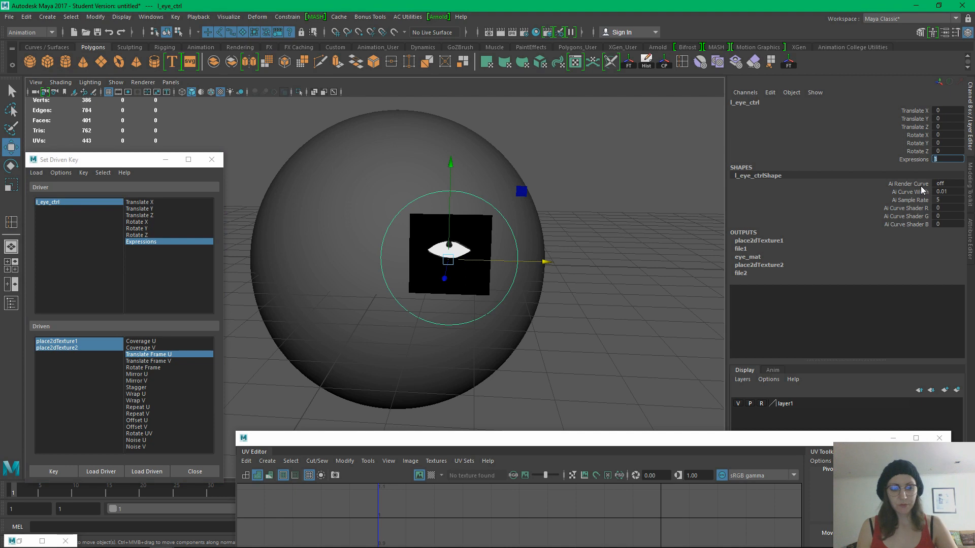
pyautogui.write('4')
pyautogui.press('Return')
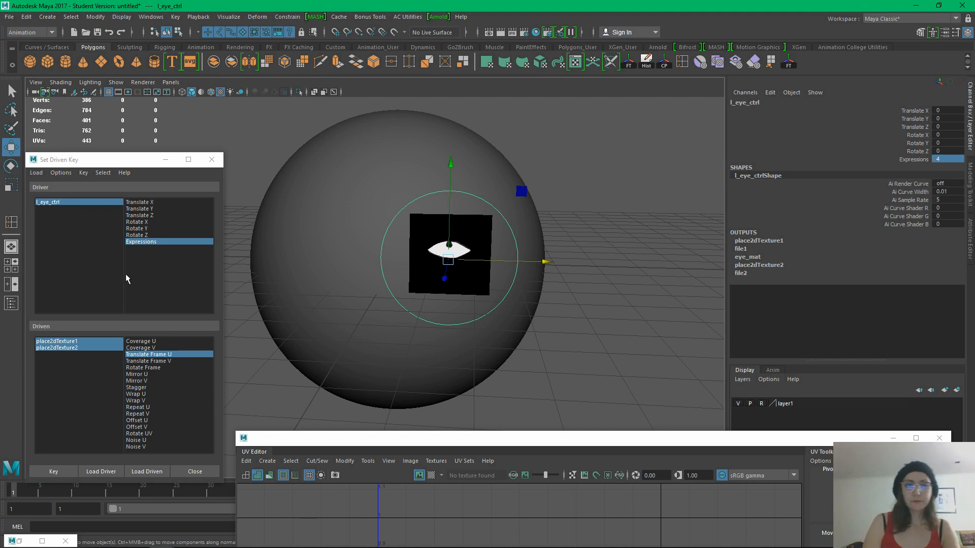
pyautogui.click(88, 340)
pyautogui.keyDown('shift'); pyautogui.click(90, 348); pyautogui.keyUp('shift')
pyautogui.click(169, 360)
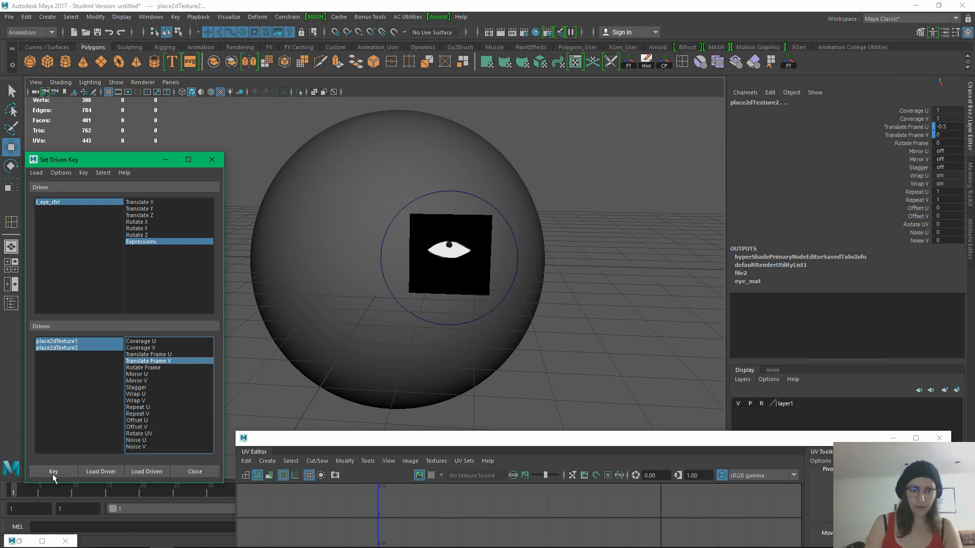
# Set Translate Frame U of both place2dTexture nodes to -0.75 and key it for Expressions value 4
pyautogui.click(172, 355)
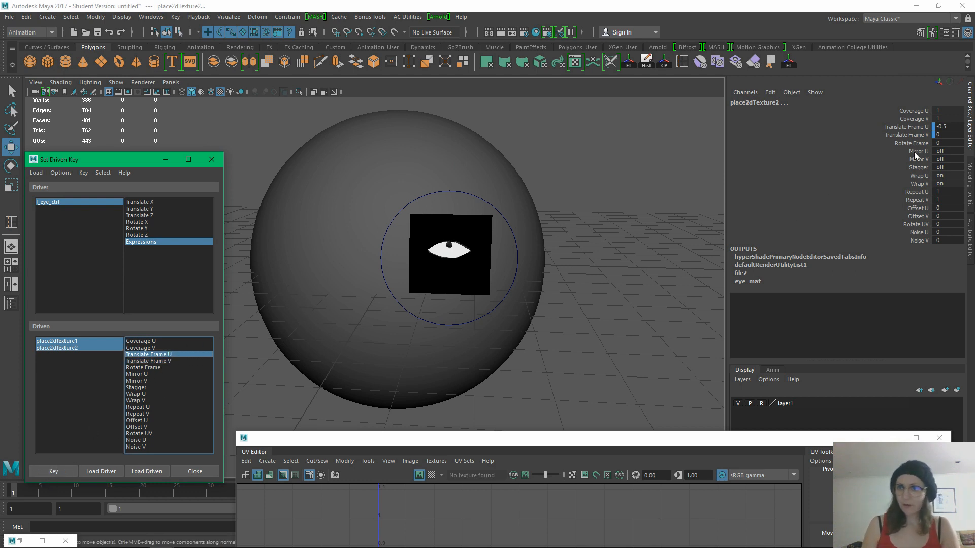
pyautogui.click(956, 129)
pyautogui.write('-0')
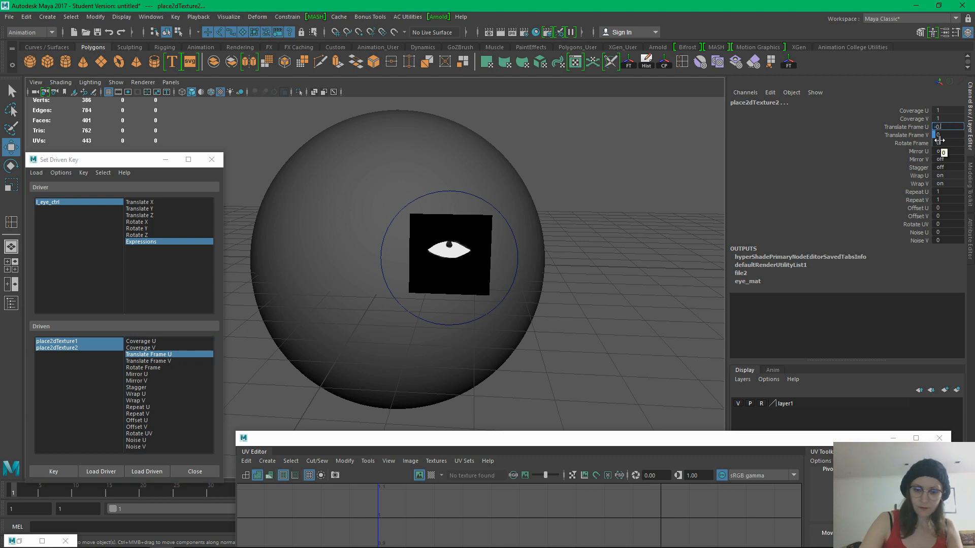
pyautogui.write('.75')
pyautogui.press('Return')
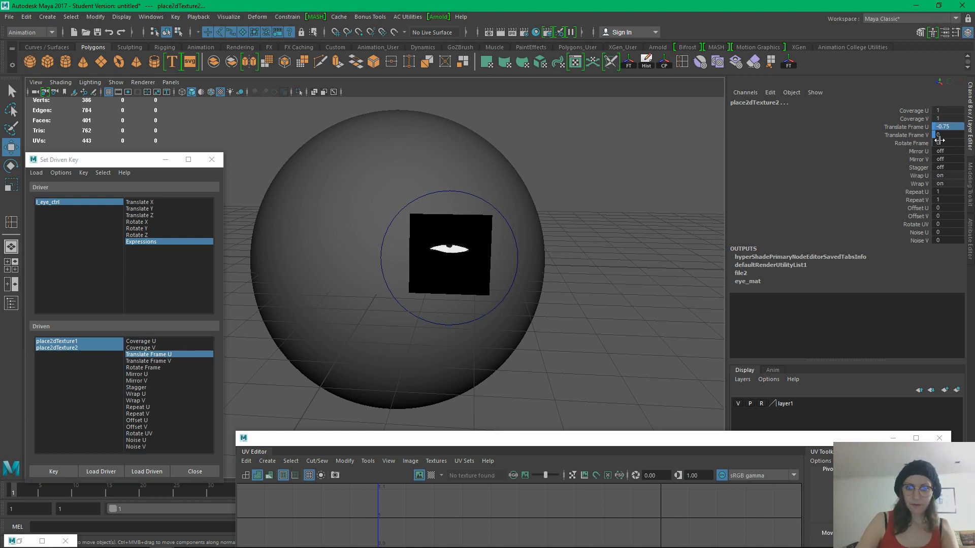
pyautogui.click(53, 471)
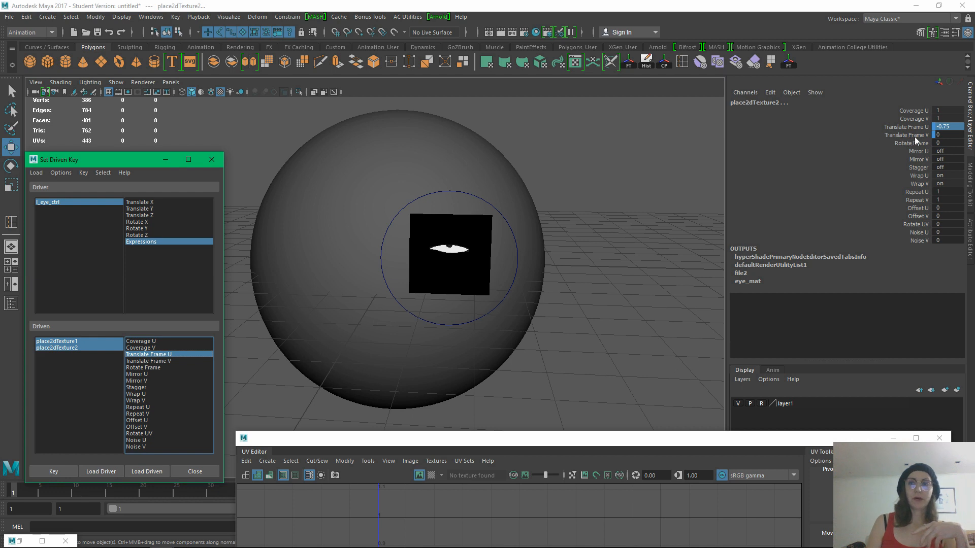
# Set l_eye_ctrl's Expressions to 5 and Translate Frame U of both place2dTexture nodes to 0
pyautogui.click(98, 203)
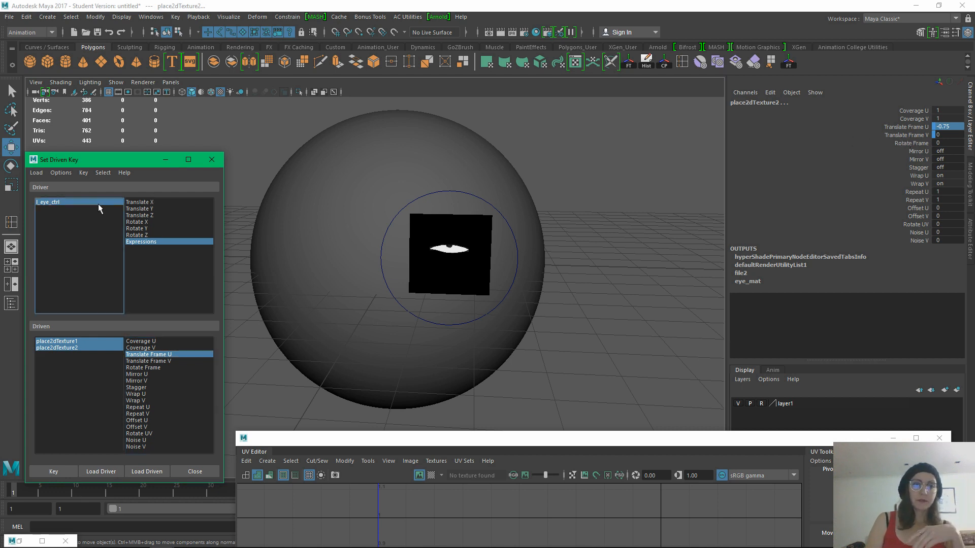
pyautogui.click(945, 160)
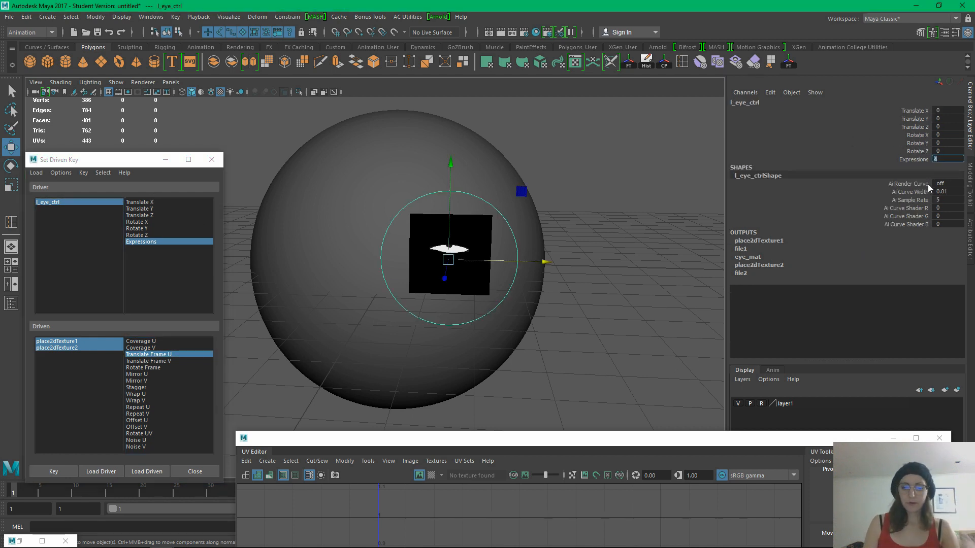
pyautogui.press('Return')
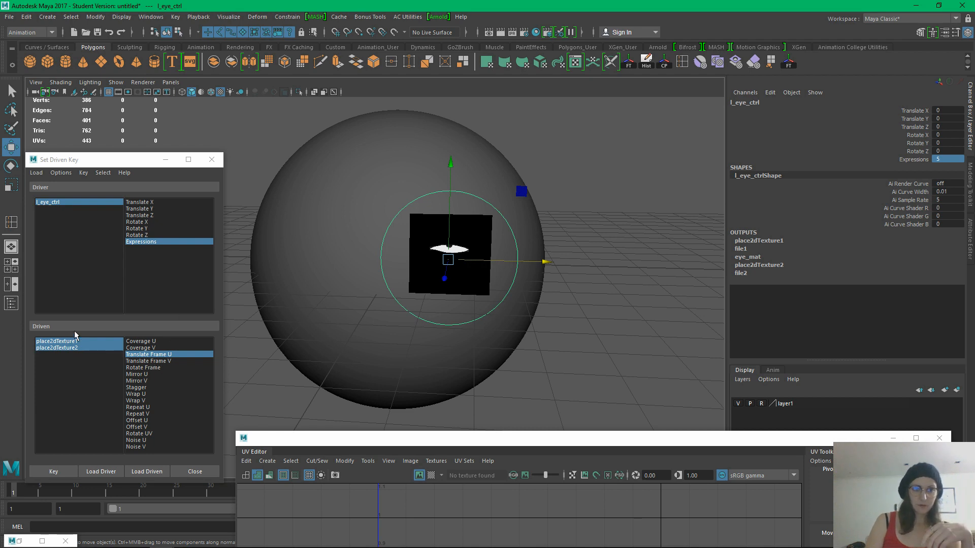
pyautogui.click(81, 344)
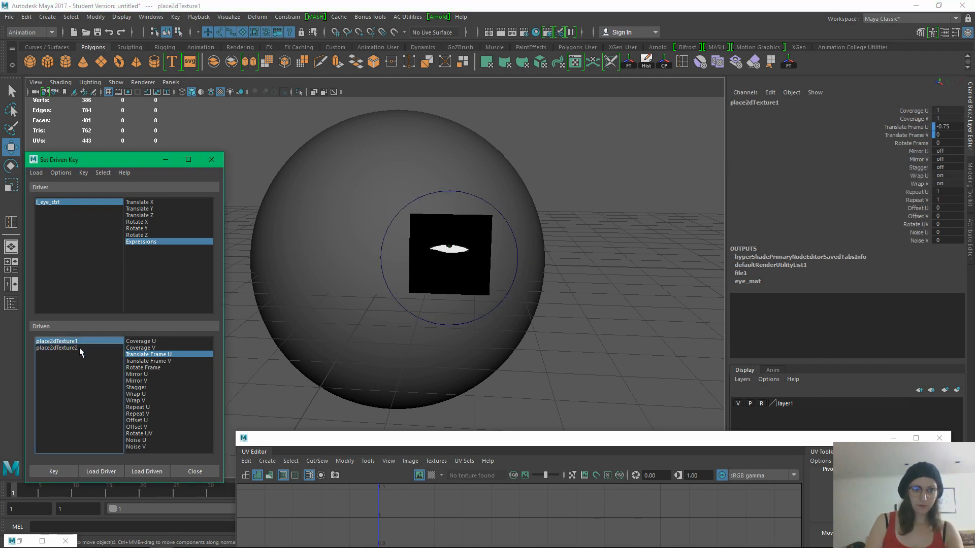
pyautogui.keyDown('shift'); pyautogui.click(78, 347); pyautogui.keyUp('shift')
pyautogui.click(175, 353)
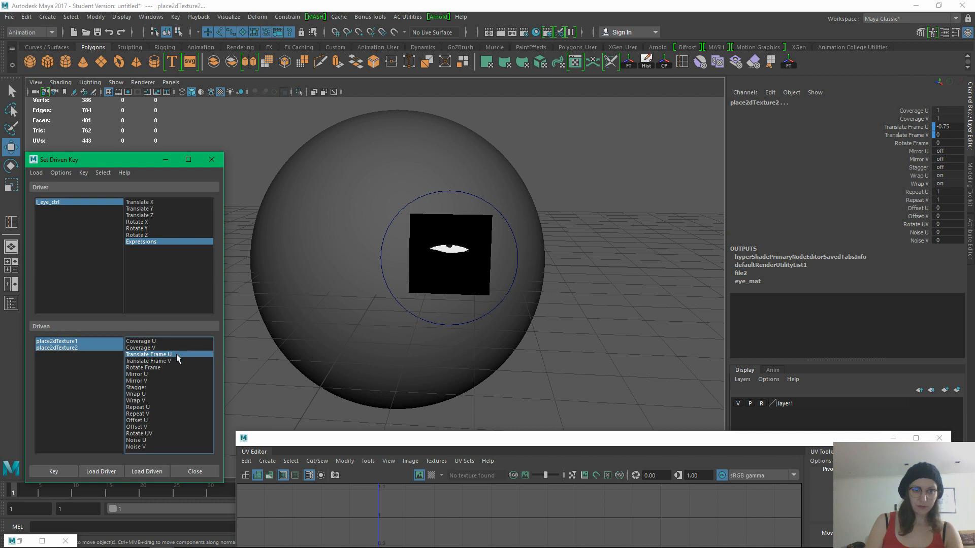
pyautogui.doubleClick(945, 126)
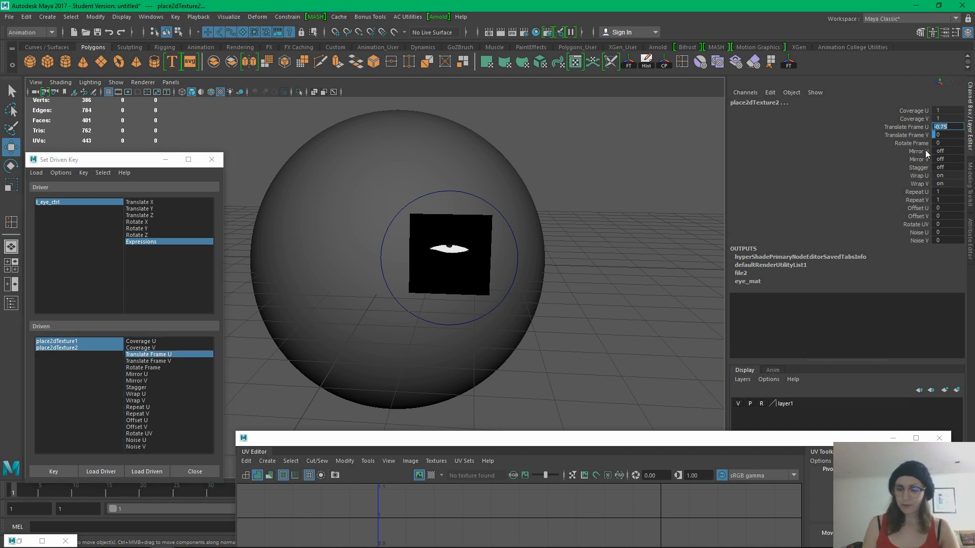
pyautogui.write('0')
pyautogui.press('Return')
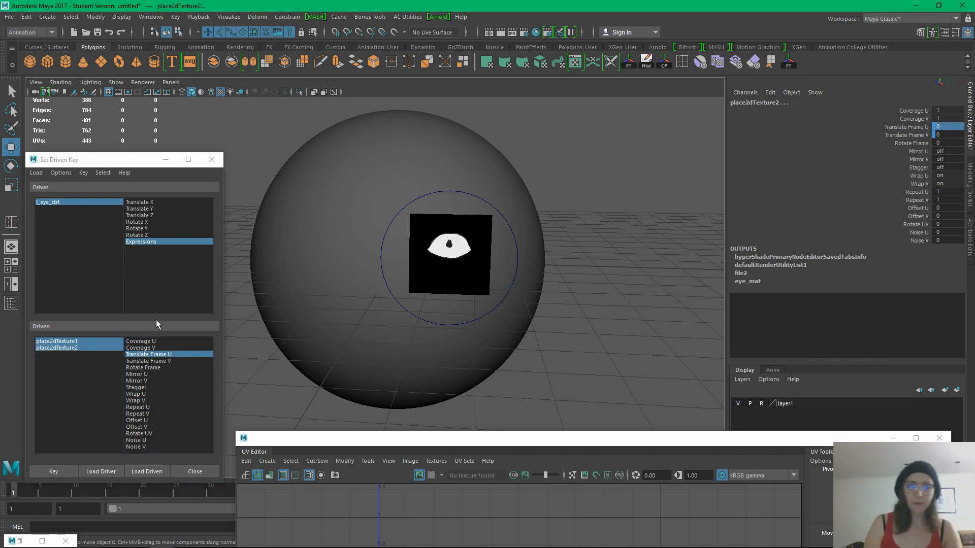
# Set Translate Frame V of place2dTexture1 and place2dTexture2 to 0.25
pyautogui.click(152, 361)
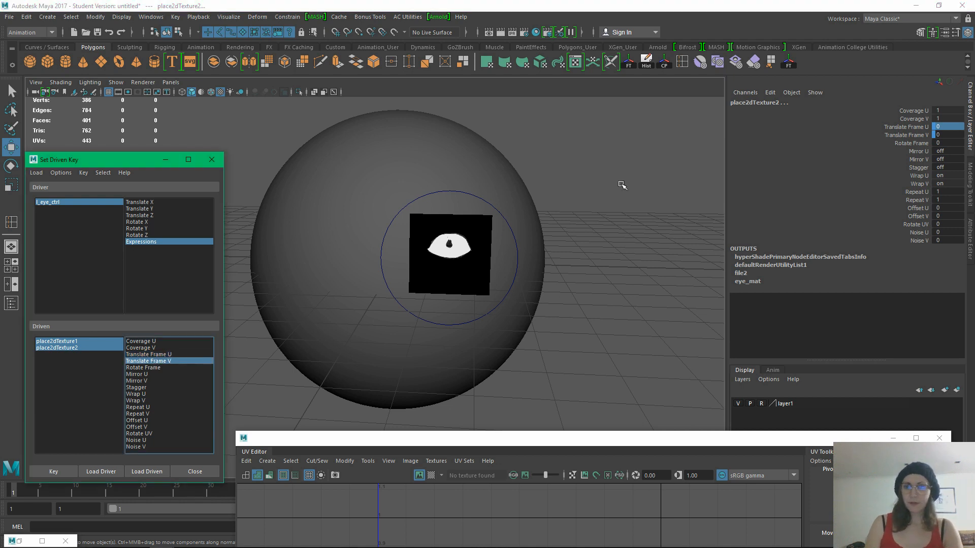
pyautogui.click(913, 135)
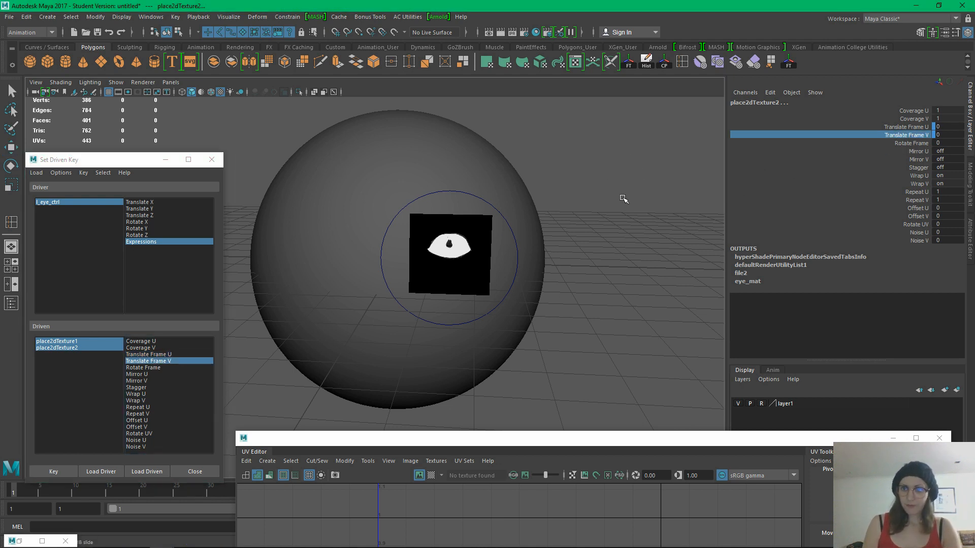
pyautogui.moveTo(601, 206); pyautogui.dragTo(638, 197, button='middle')
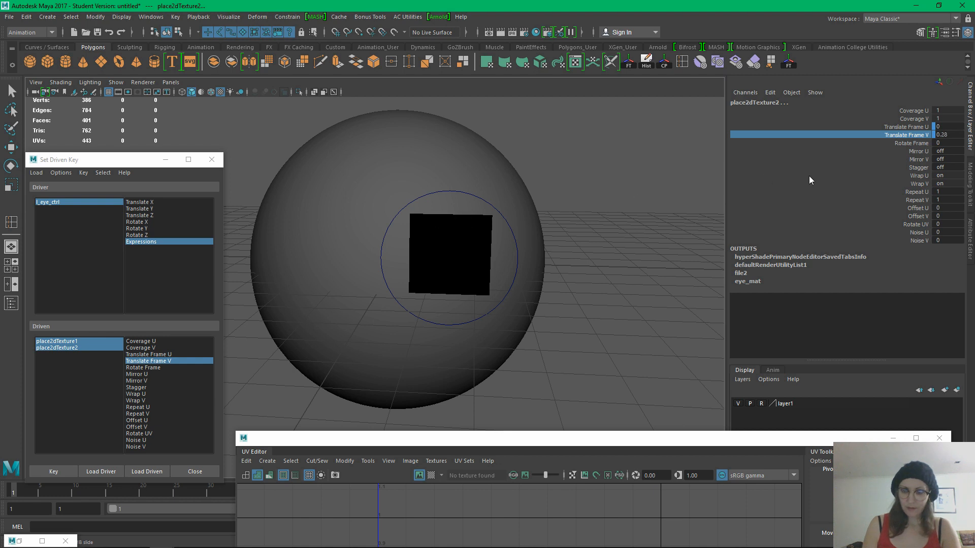
pyautogui.doubleClick(944, 135)
pyautogui.write('0.25')
pyautogui.press('Return')
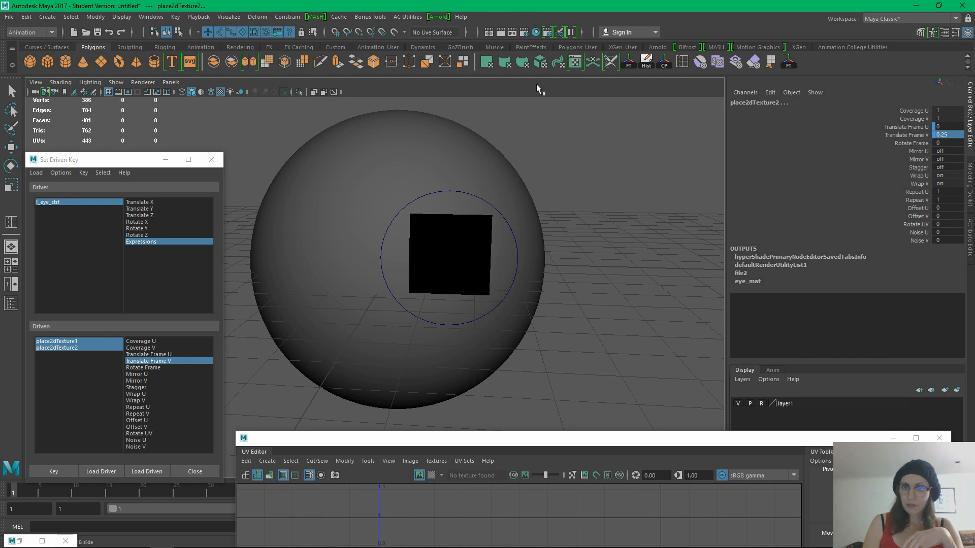
# Check the l_eye plane's UV placement against the eye texture in the UV Editor
pyautogui.click(575, 61)
pyautogui.moveTo(504, 442); pyautogui.dragTo(461, 326)
pyautogui.click(464, 285)
pyautogui.click(467, 439)
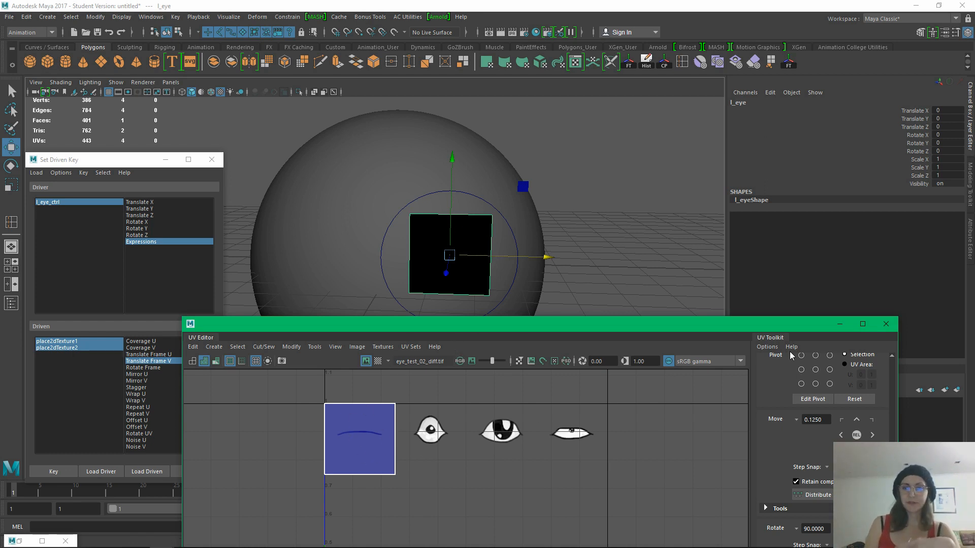
pyautogui.click(840, 324)
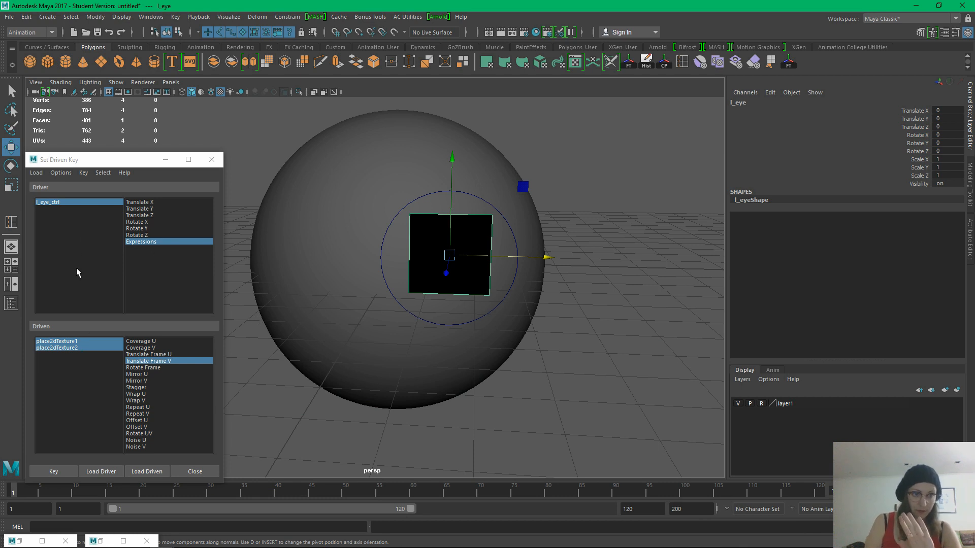
# Key Translate Frame V of both place2dTexture nodes for Expressions value 5
pyautogui.click(86, 202)
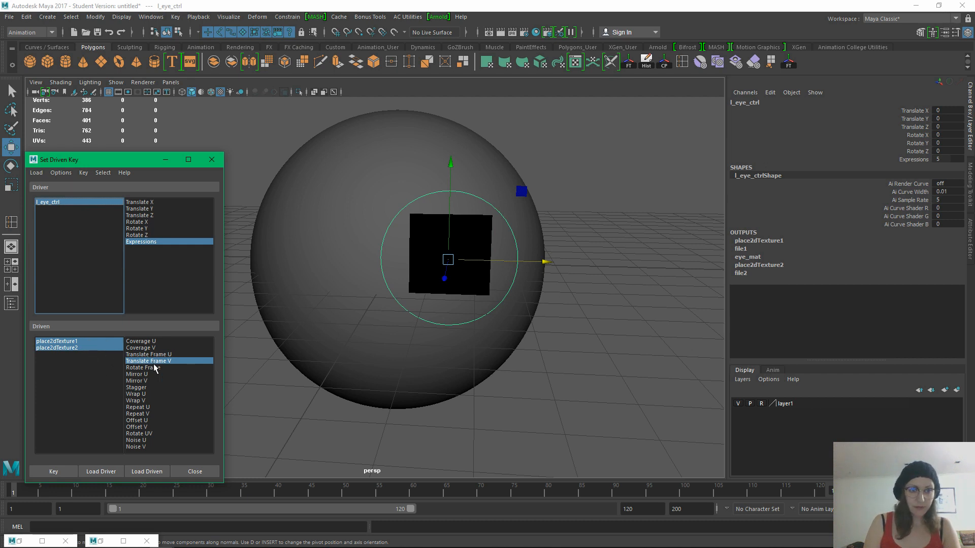
pyautogui.click(53, 472)
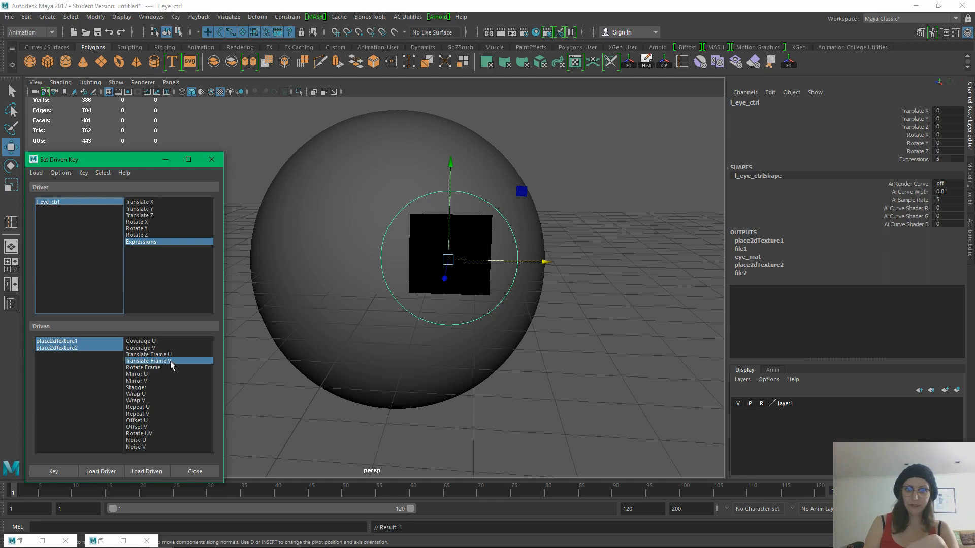
pyautogui.click(87, 342)
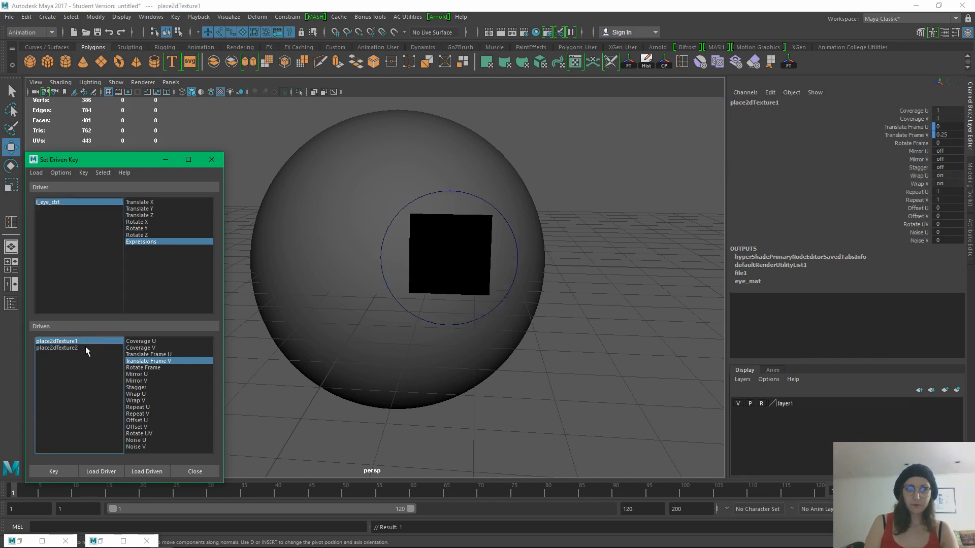
pyautogui.keyDown('shift'); pyautogui.click(84, 347); pyautogui.keyUp('shift')
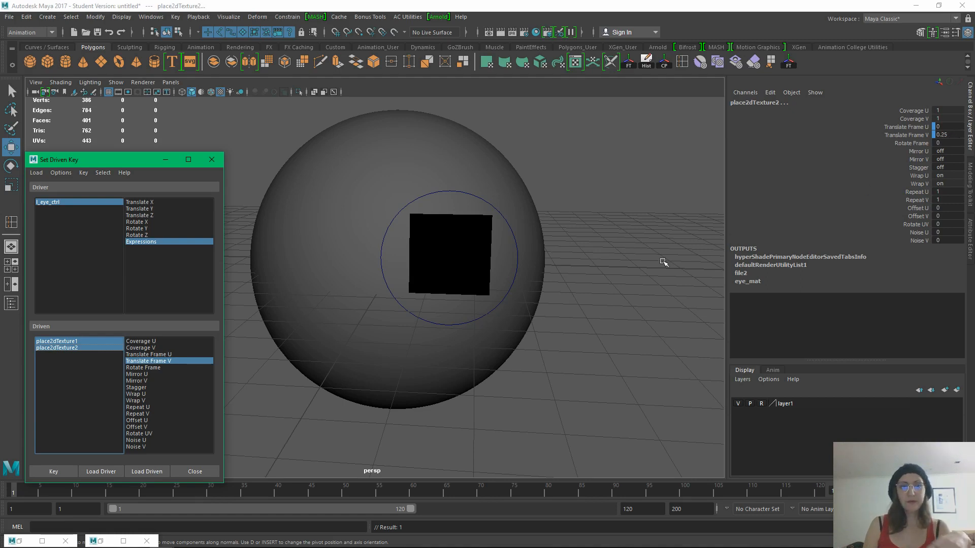
# Set l_eye_ctrl's Expressions to 6 and key Translate Frame V of both place2dTexture nodes for that value
pyautogui.click(97, 201)
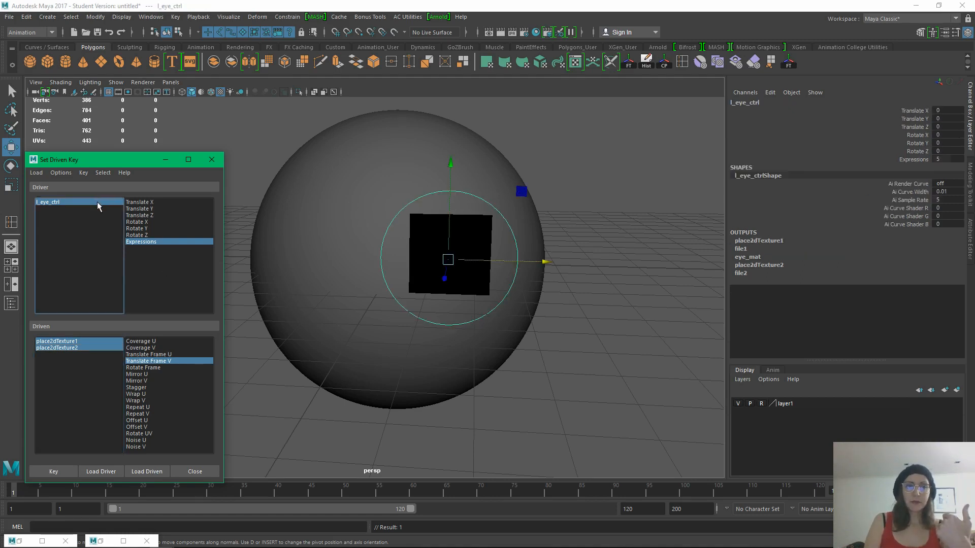
pyautogui.click(951, 160)
pyautogui.press('Return')
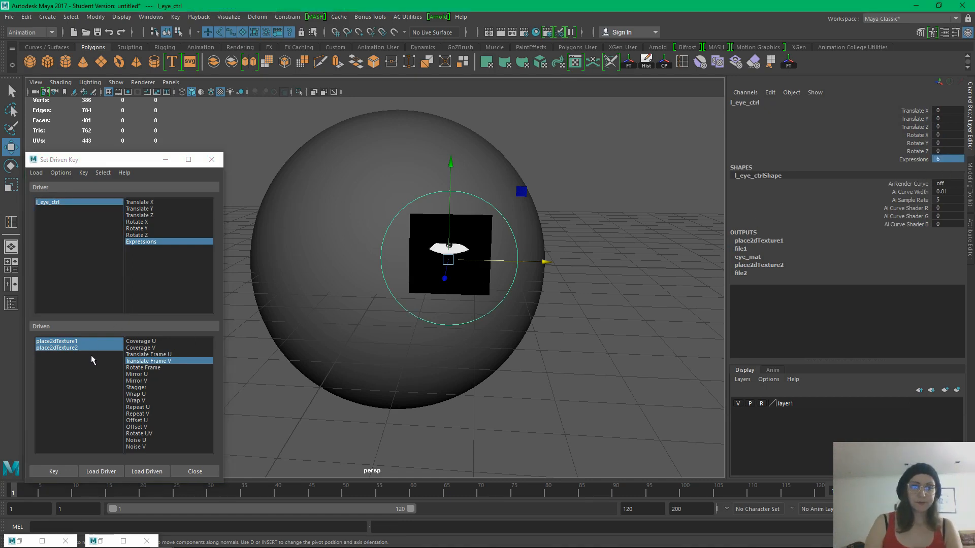
pyautogui.click(173, 362)
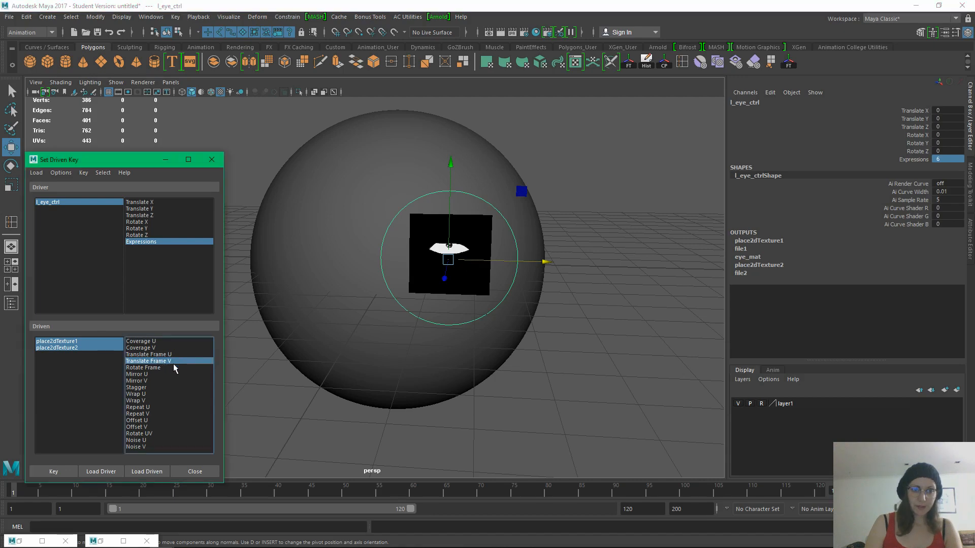
pyautogui.click(83, 341)
pyautogui.keyDown('shift'); pyautogui.click(82, 347); pyautogui.keyUp('shift')
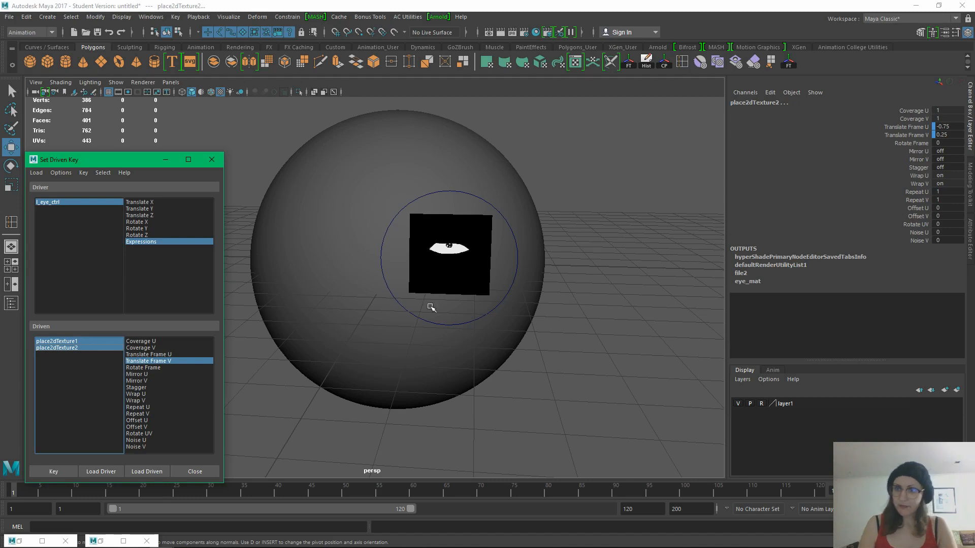
pyautogui.click(53, 472)
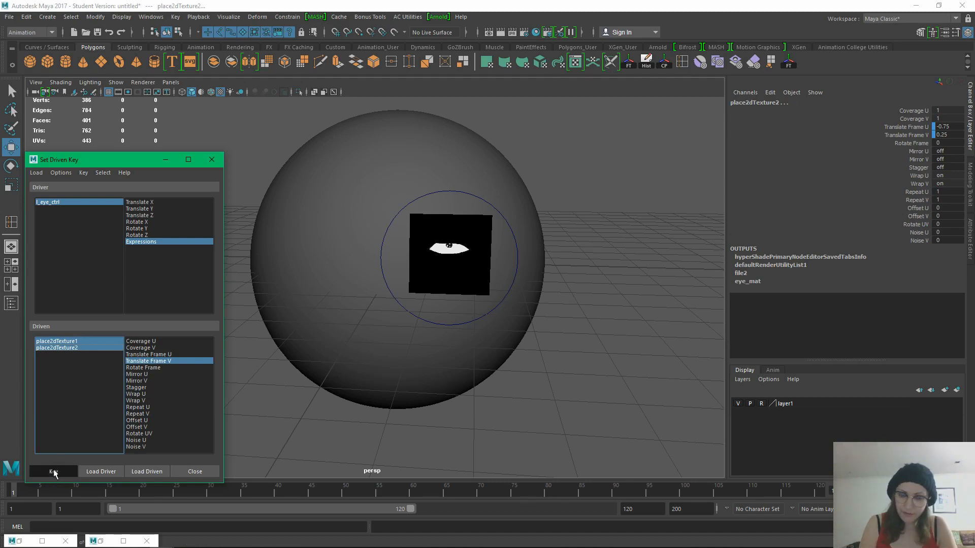
# Set Translate Frame U of both place2dTexture nodes to -0.25 and key it for Expressions value 6
pyautogui.click(169, 354)
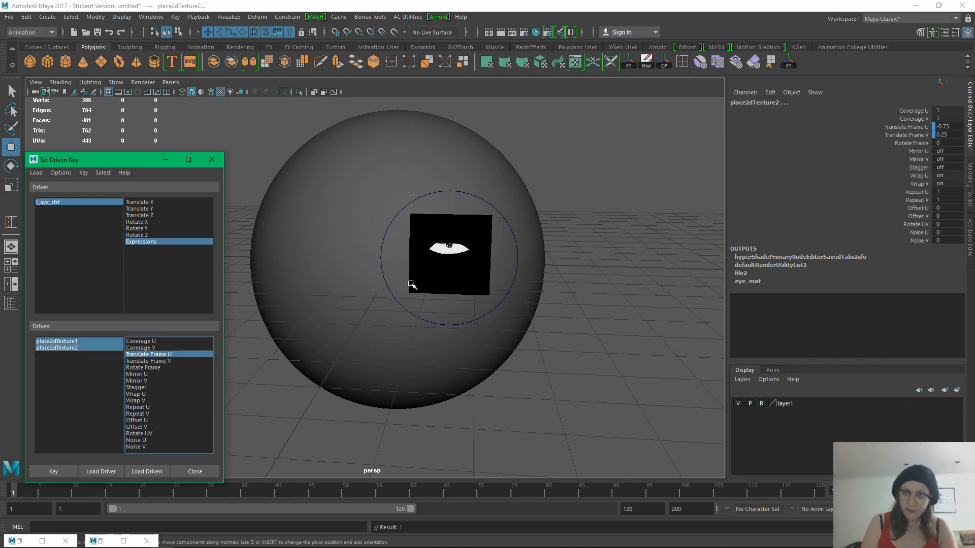
pyautogui.click(944, 126)
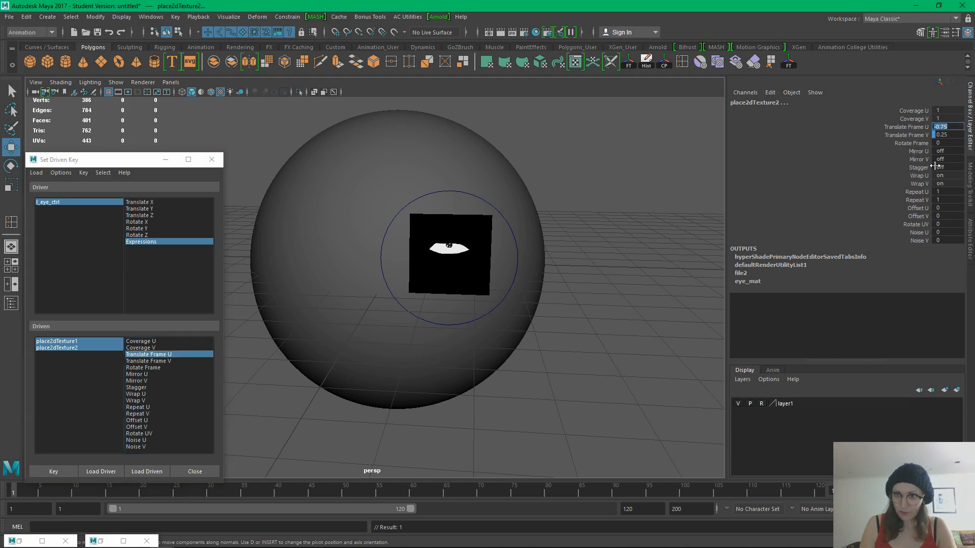
pyautogui.write('-0')
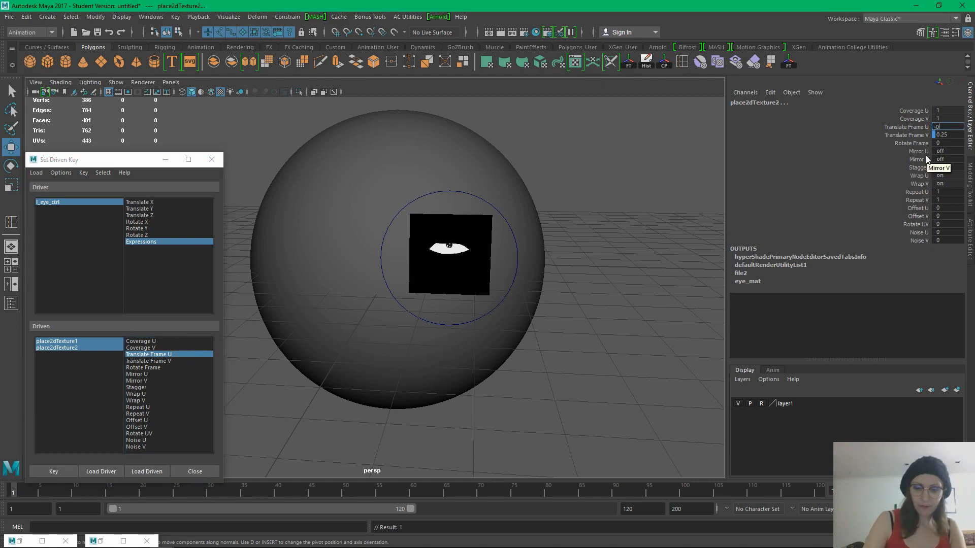
pyautogui.write('.25')
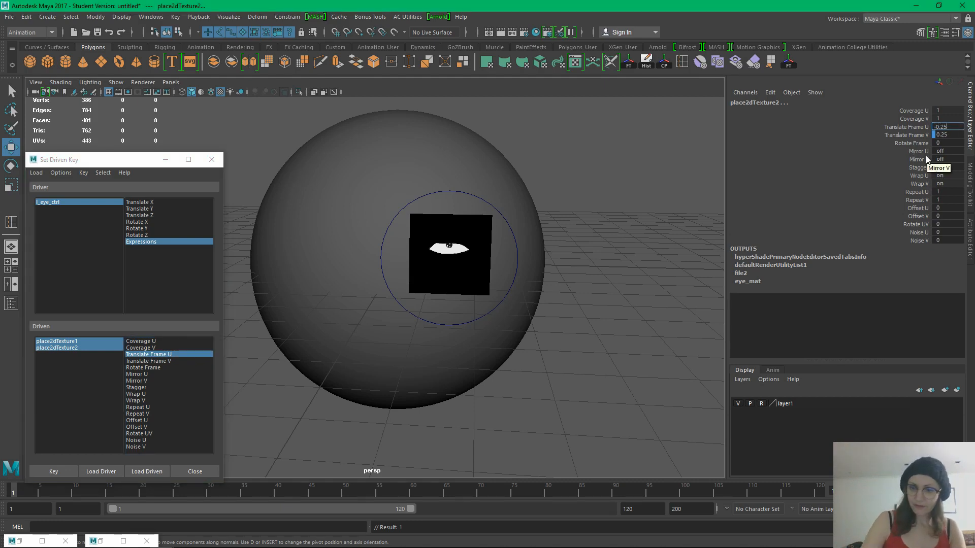
pyautogui.press('Return')
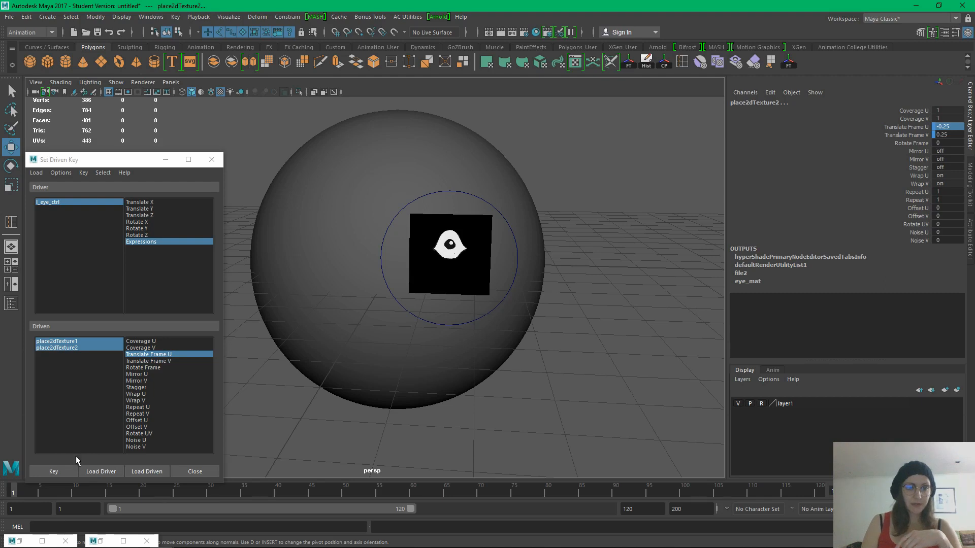
pyautogui.click(59, 471)
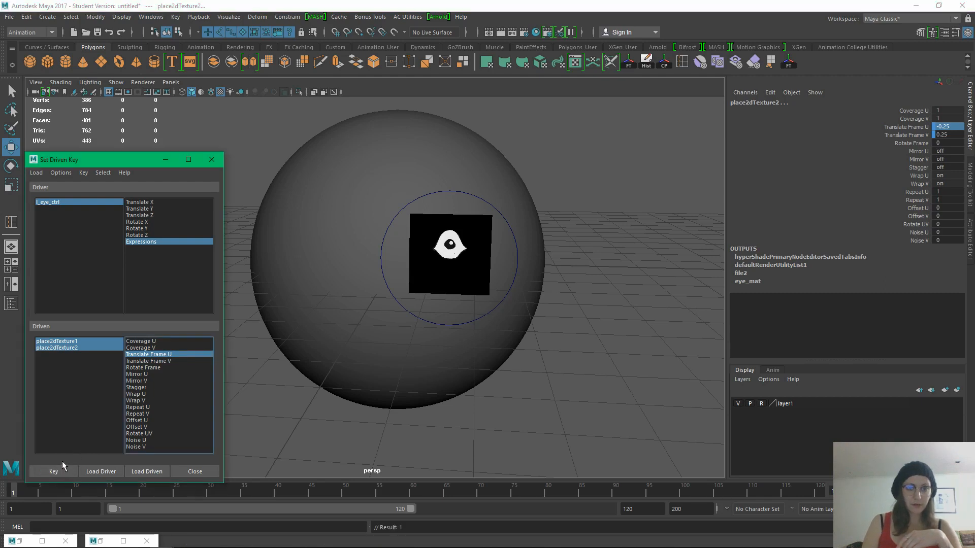
# Set l_eye_ctrl's Expressions to 7 and key Translate Frame V of place2dTexture1 and place2dTexture2 for that value
pyautogui.click(87, 202)
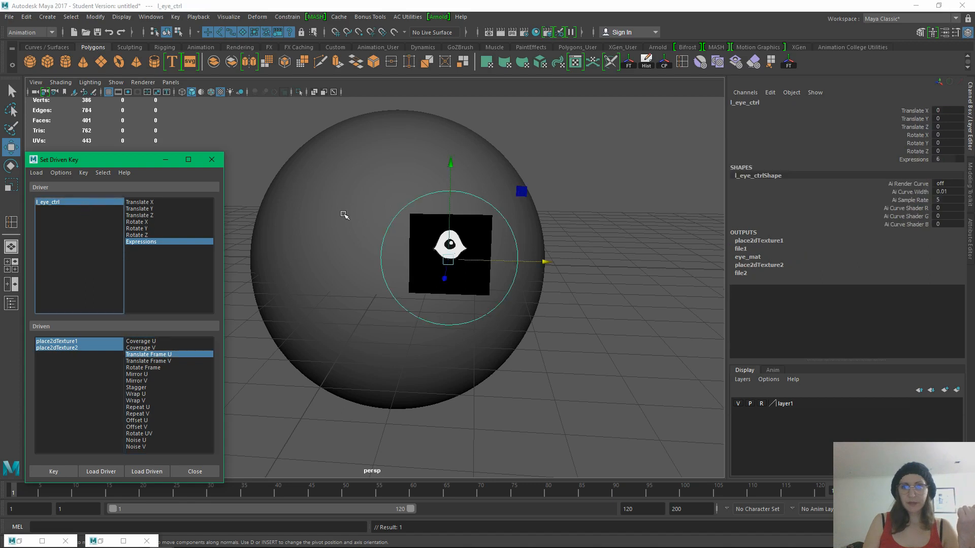
pyautogui.doubleClick(947, 159)
pyautogui.write('7')
pyautogui.click(59, 341)
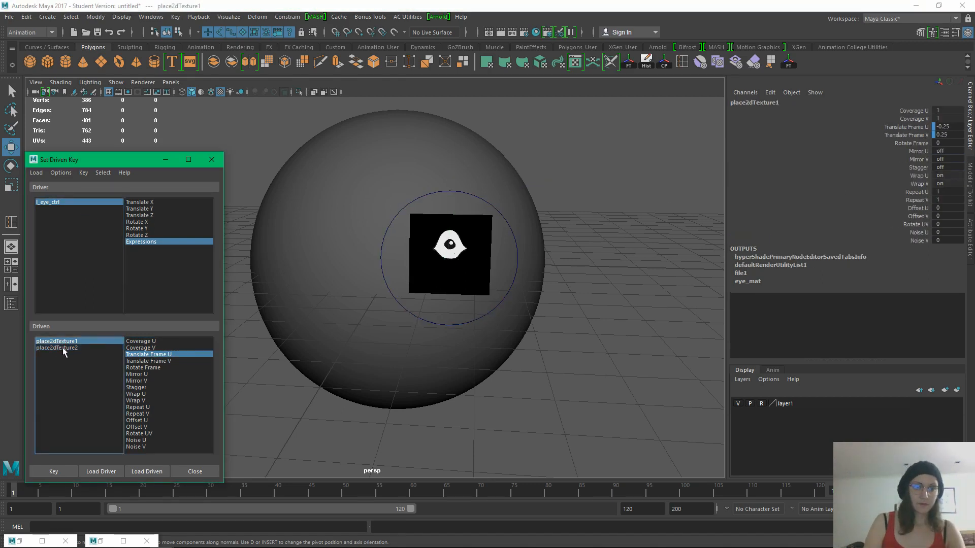
pyautogui.keyDown('shift'); pyautogui.click(63, 347); pyautogui.keyUp('shift')
pyautogui.click(183, 361)
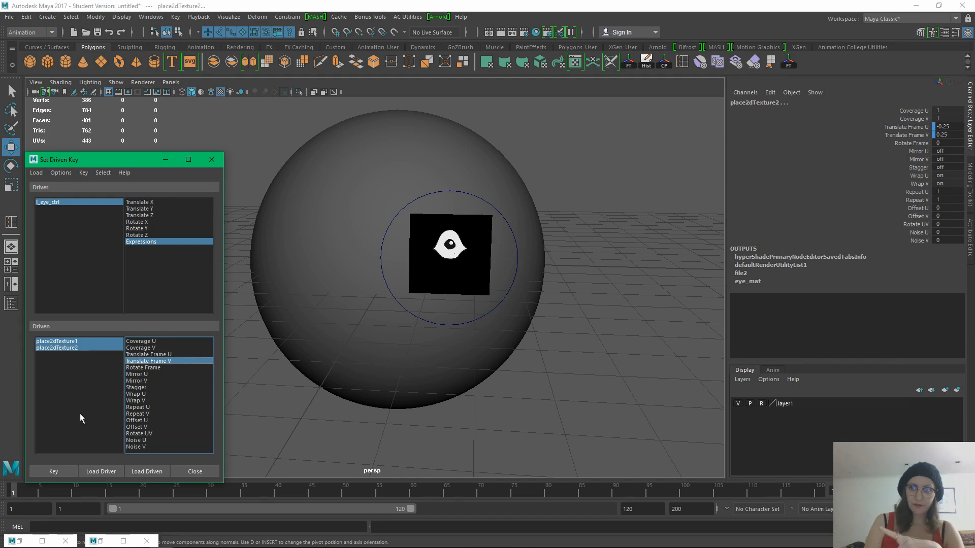
pyautogui.click(54, 472)
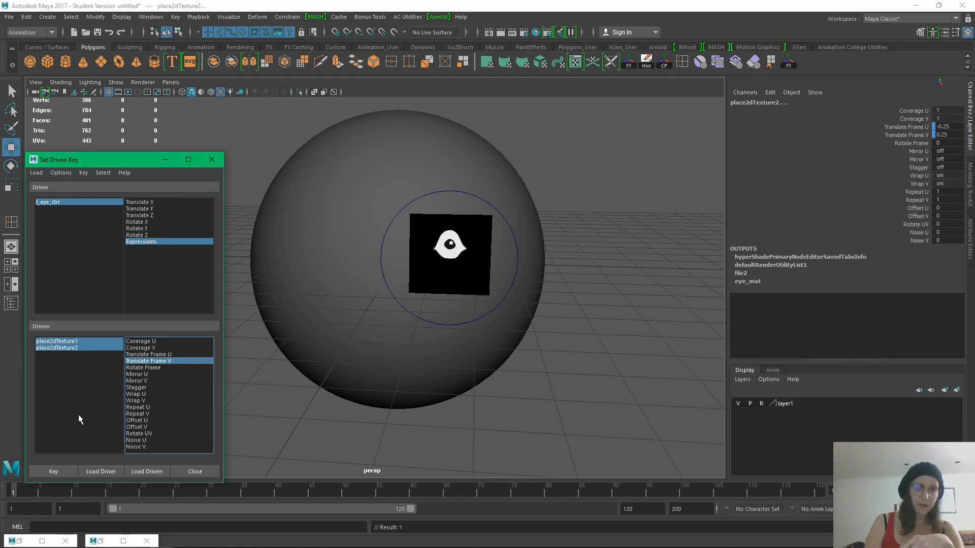
# Set Translate Frame U of both place2dTexture nodes to -0.5 and key it for Expressions value 7
pyautogui.click(182, 354)
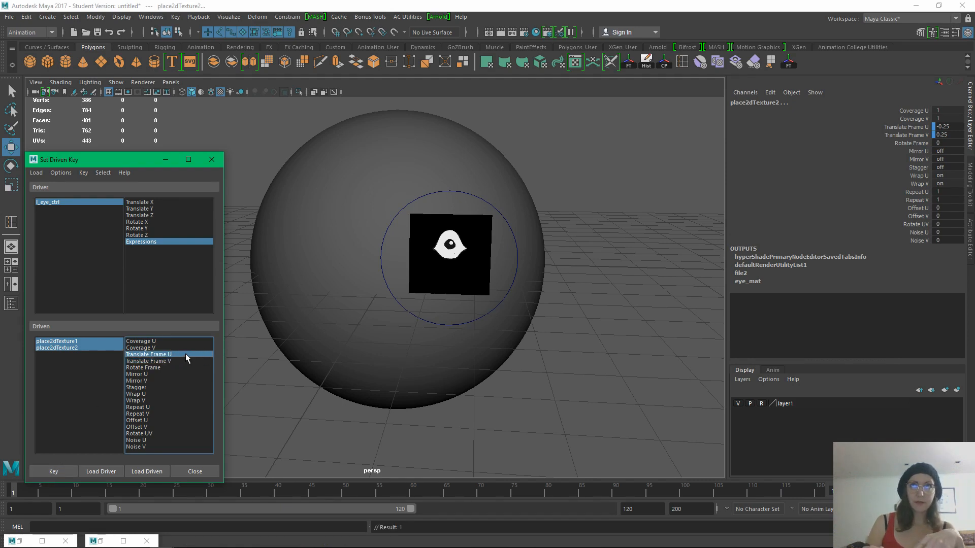
pyautogui.doubleClick(940, 127)
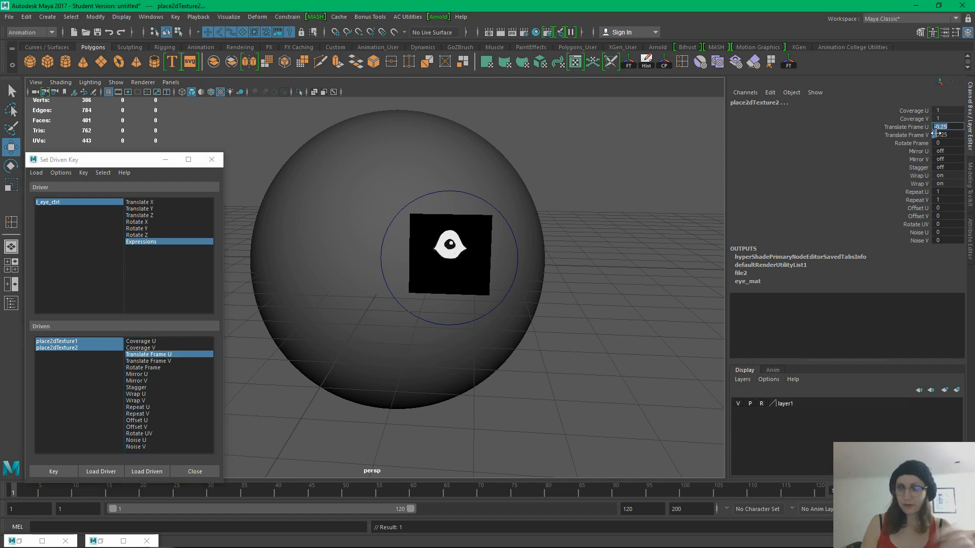
pyautogui.write('-0.')
pyautogui.press('Return')
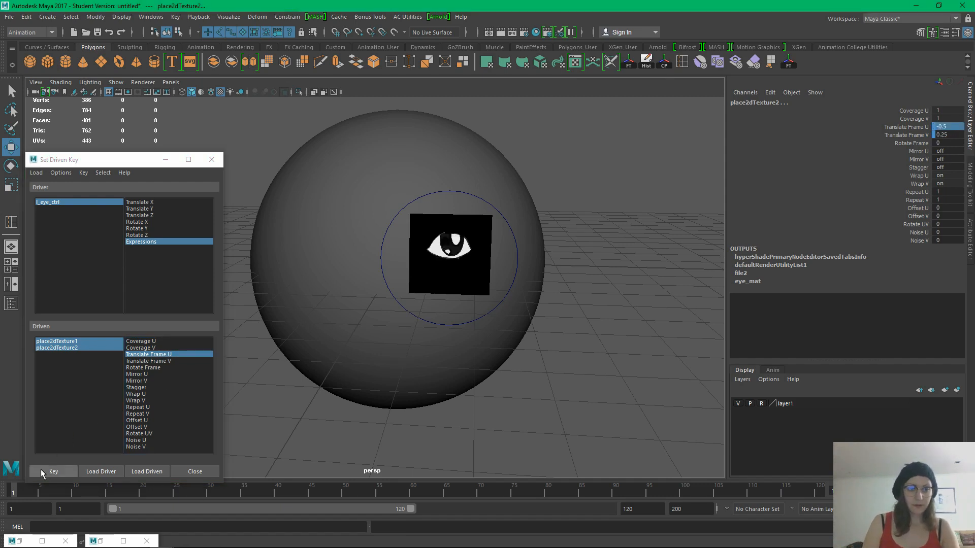
pyautogui.click(43, 472)
# Set l_eye_ctrl's Expressions to 8 and key Translate Frame V of both place2dTexture nodes for that value
pyautogui.click(80, 202)
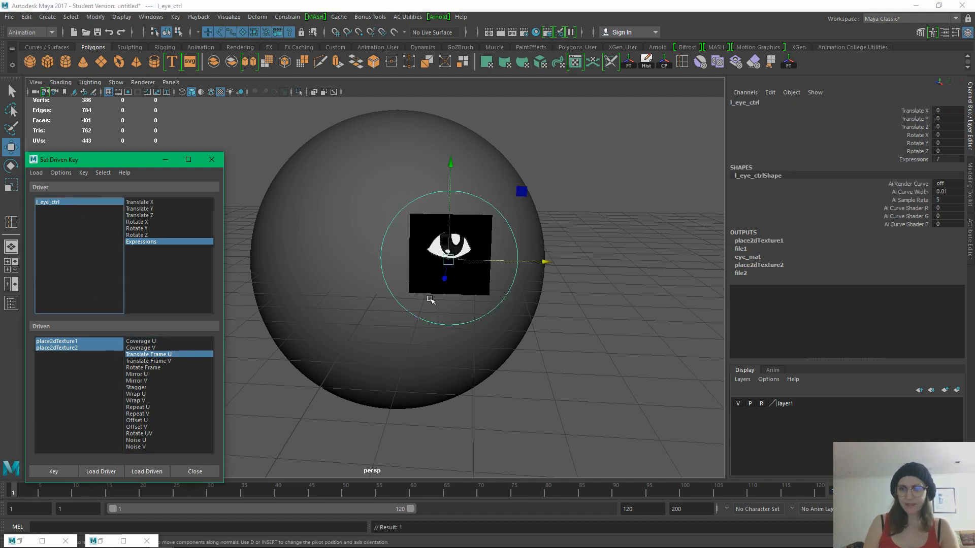
pyautogui.click(945, 159)
pyautogui.write('8')
pyautogui.press('Return')
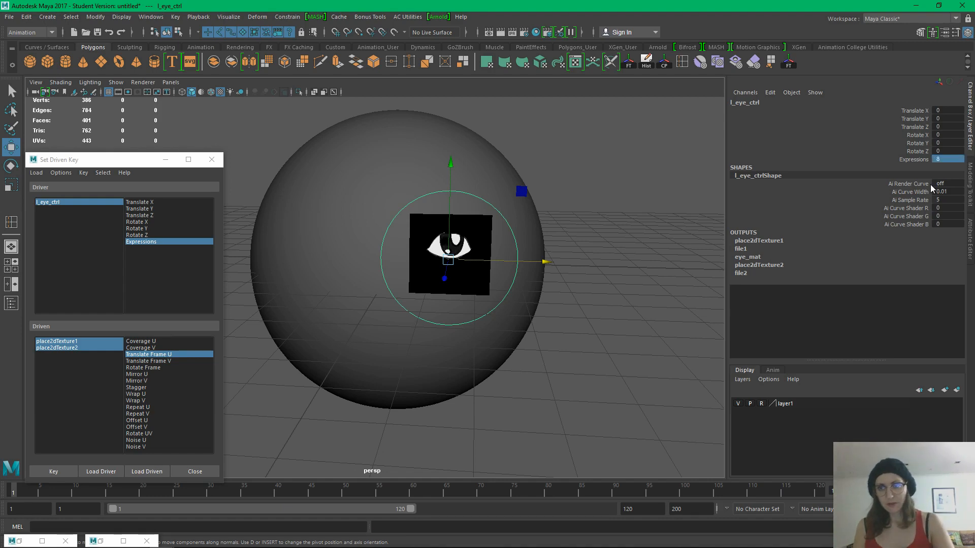
pyautogui.click(77, 345)
pyautogui.click(173, 361)
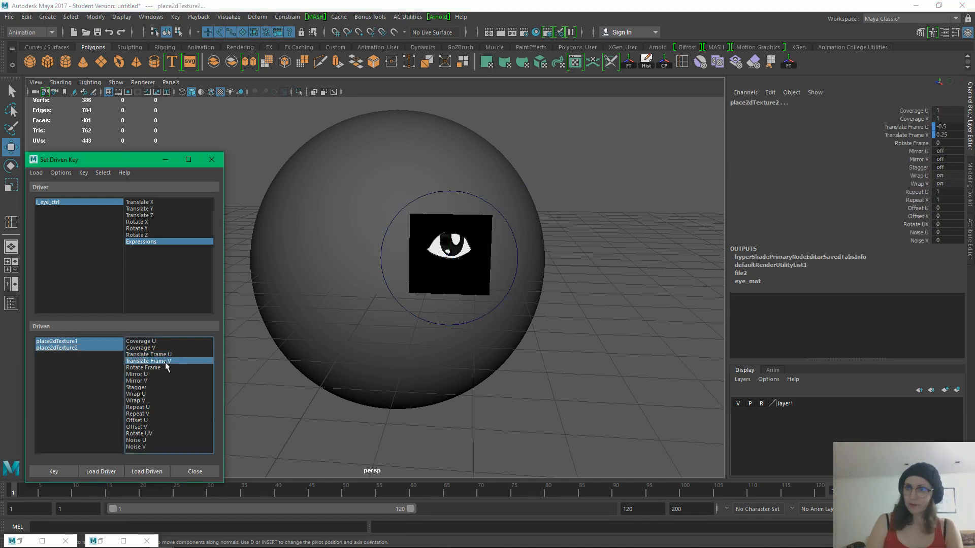
pyautogui.click(53, 472)
# Set Translate Frame U of both place2dTexture nodes to -0.75 and key it for Expressions value 8
pyautogui.click(167, 354)
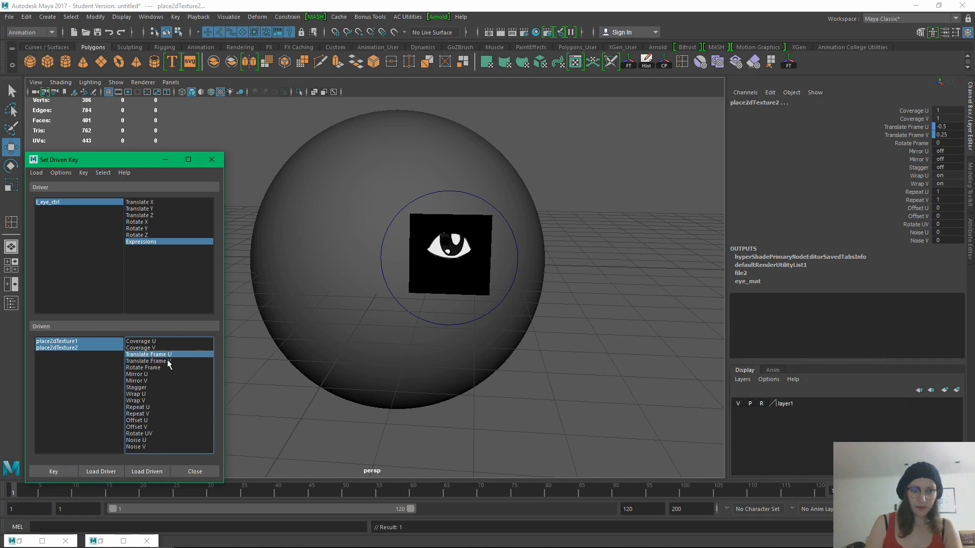
pyautogui.click(946, 127)
pyautogui.write('-0')
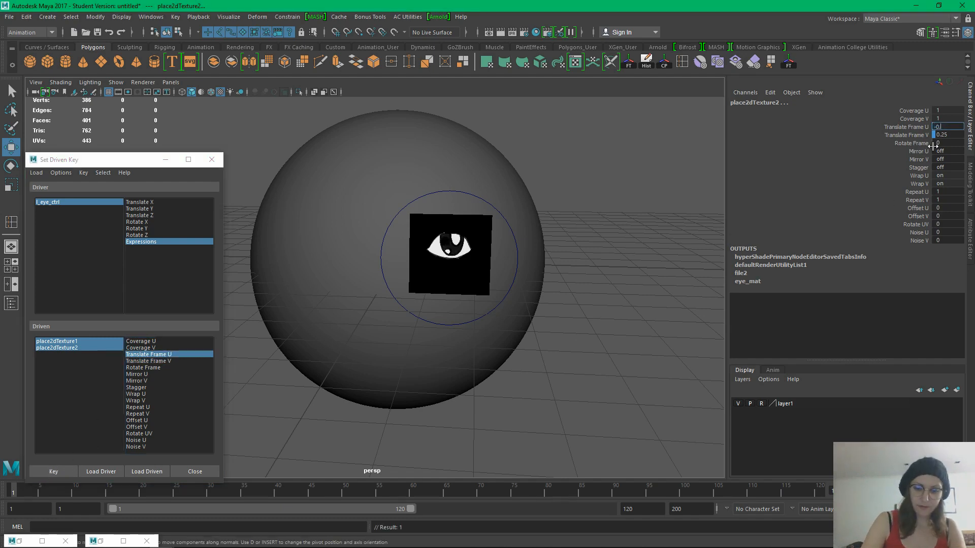
pyautogui.press('Return')
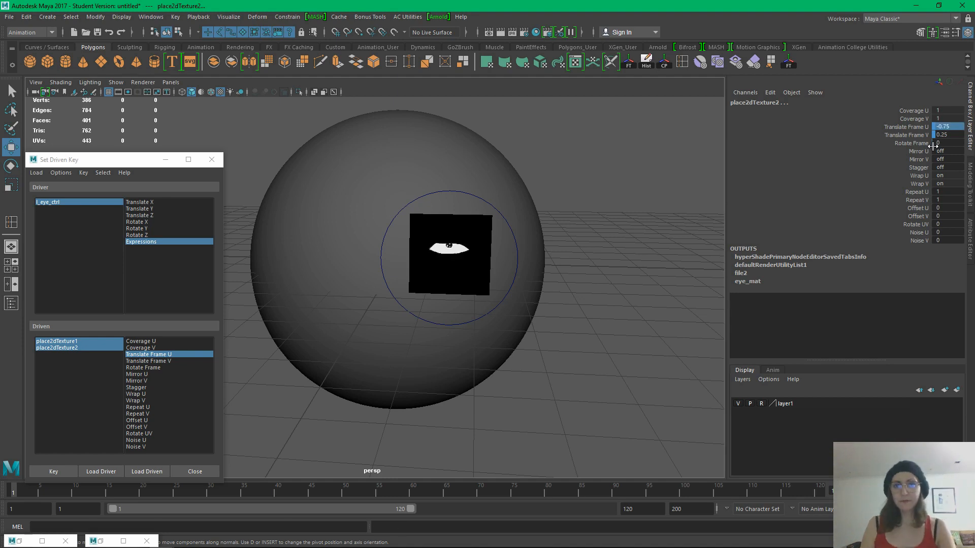
pyautogui.click(54, 470)
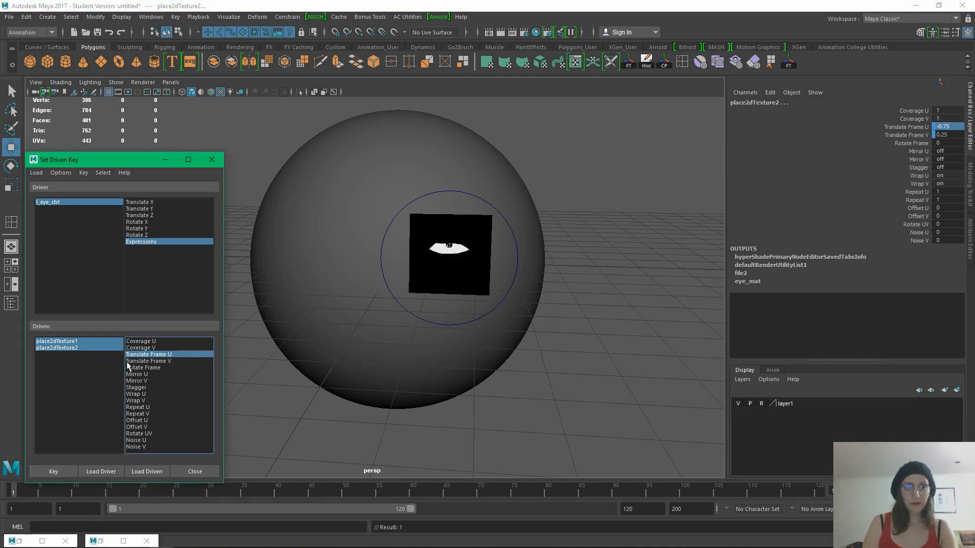
# Select l_eye_ctrl and scrub its Expressions attribute interactively to preview the eye texture changes
pyautogui.click(518, 272)
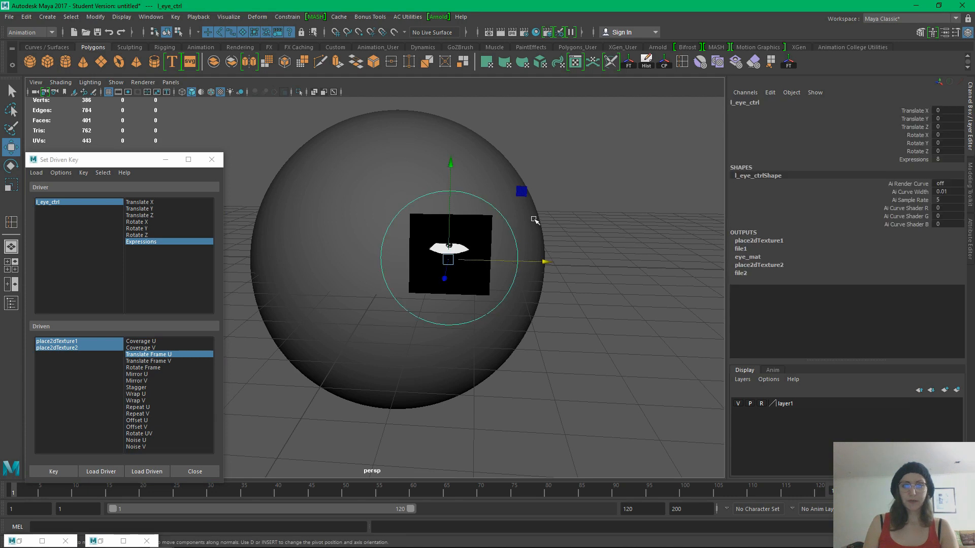
pyautogui.click(917, 160)
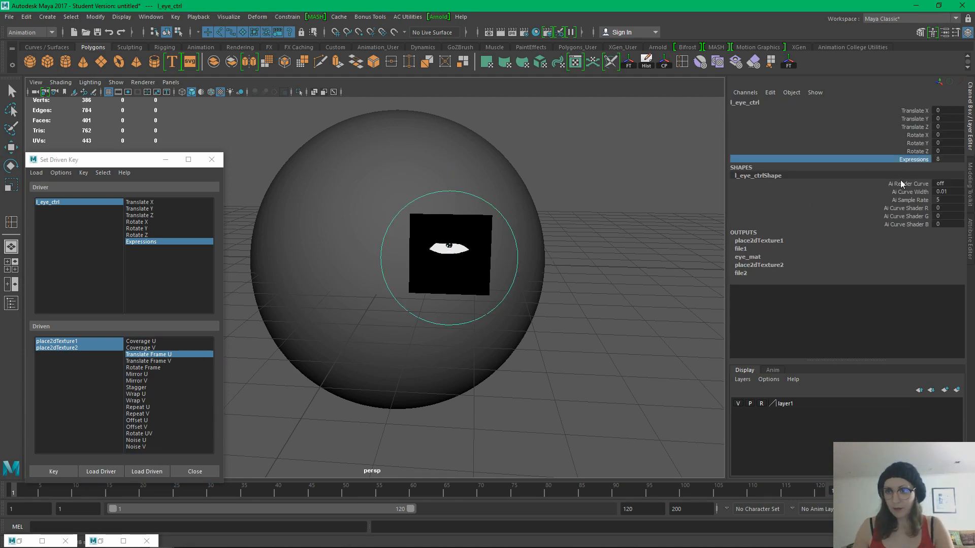
pyautogui.moveTo(705, 167); pyautogui.dragTo(686, 184, button='middle')
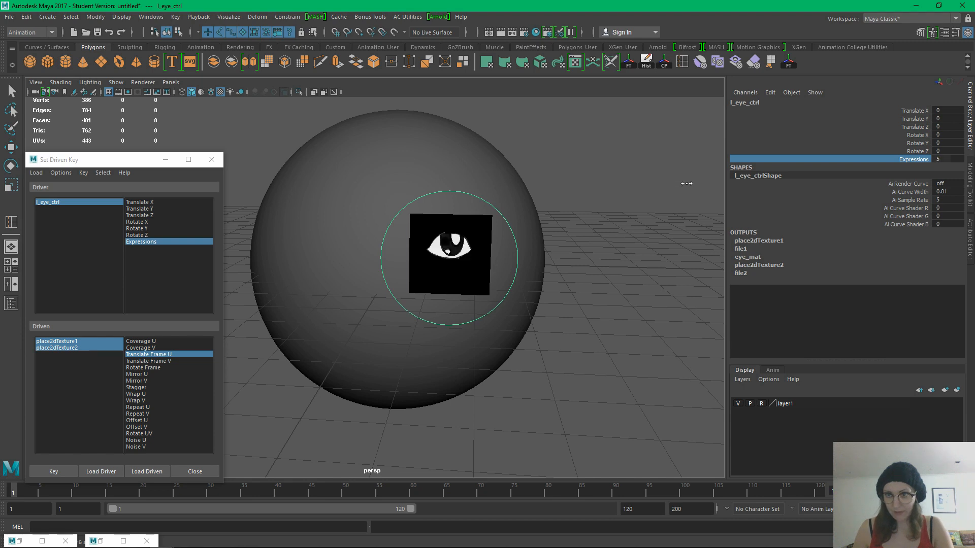
# Set l_eye_ctrl's Expressions to 1, 2, 3, 4 and 5 in turn to check the eye texture of each value
pyautogui.click(944, 159)
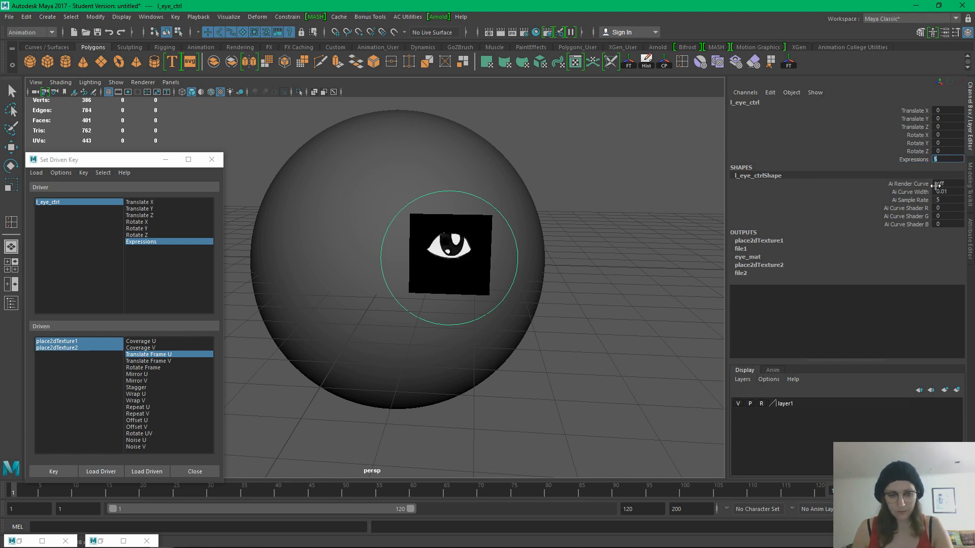
pyautogui.write('1')
pyautogui.press('Return')
pyautogui.click(948, 152)
pyautogui.click(952, 160)
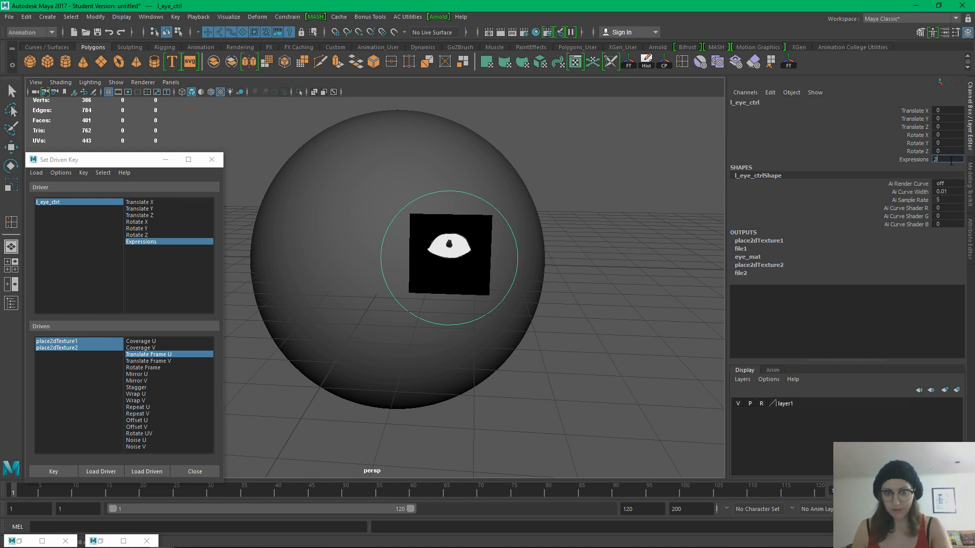
pyautogui.write('2')
pyautogui.press('Return')
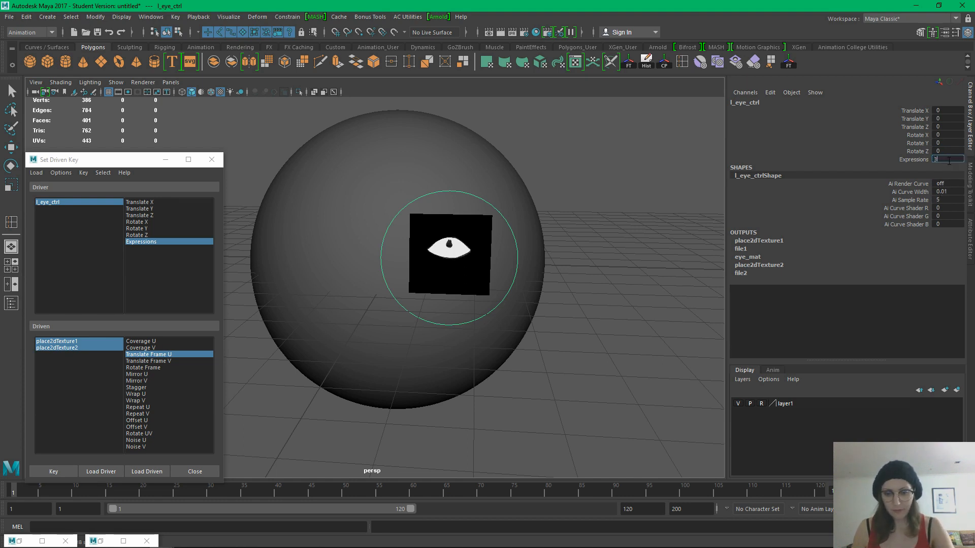
pyautogui.write('3')
pyautogui.press('Return')
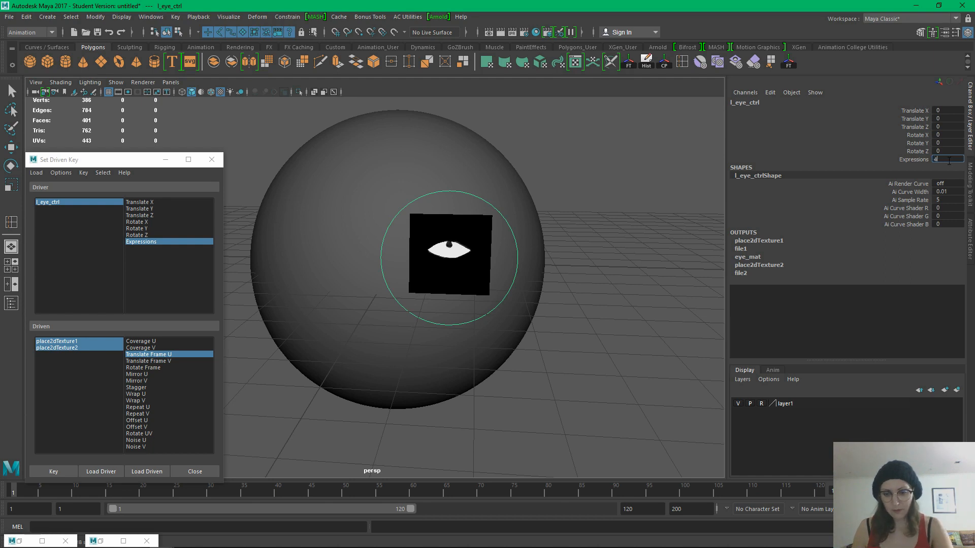
pyautogui.write('4')
pyautogui.press('Return')
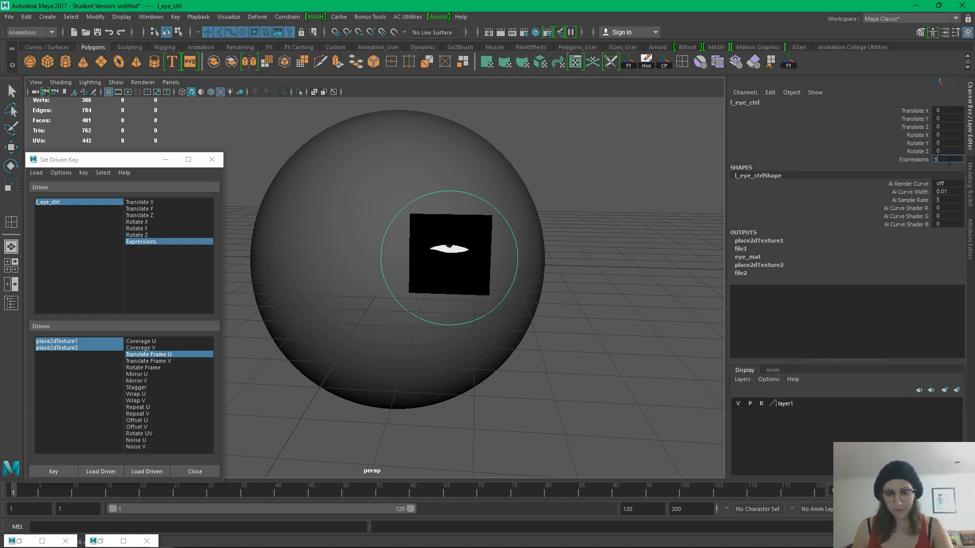
pyautogui.press('Return')
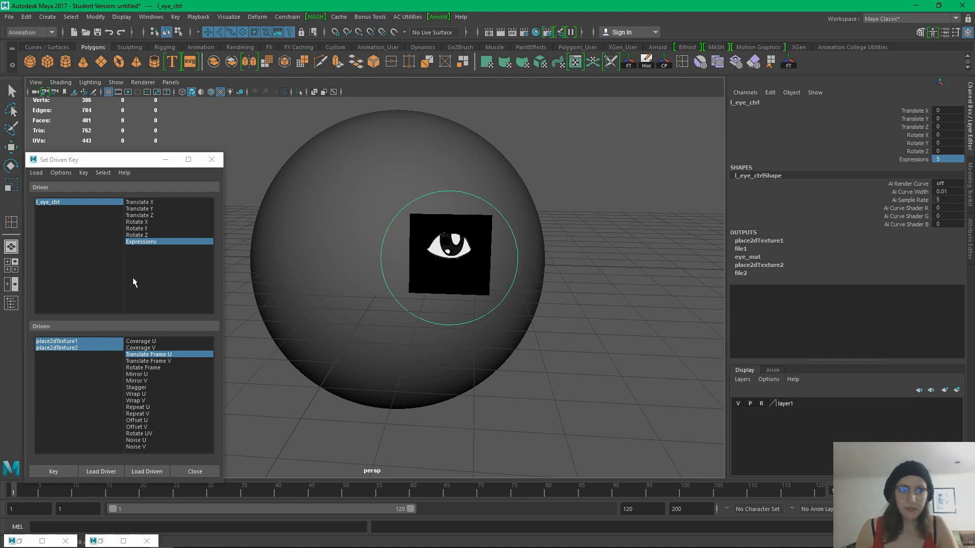
# Examine the l_eye plane's UVs over the eye texture in the UV Editor
pyautogui.press('w')
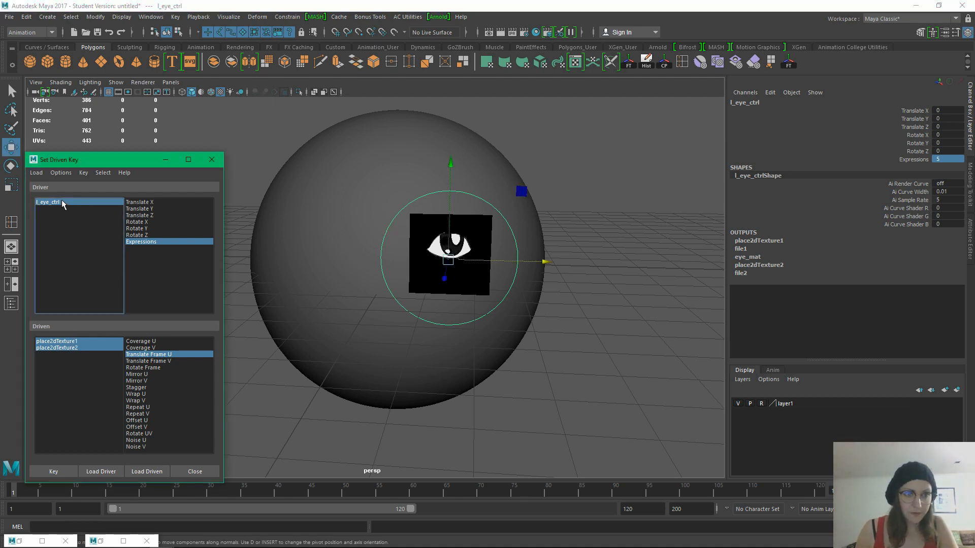
pyautogui.click(575, 62)
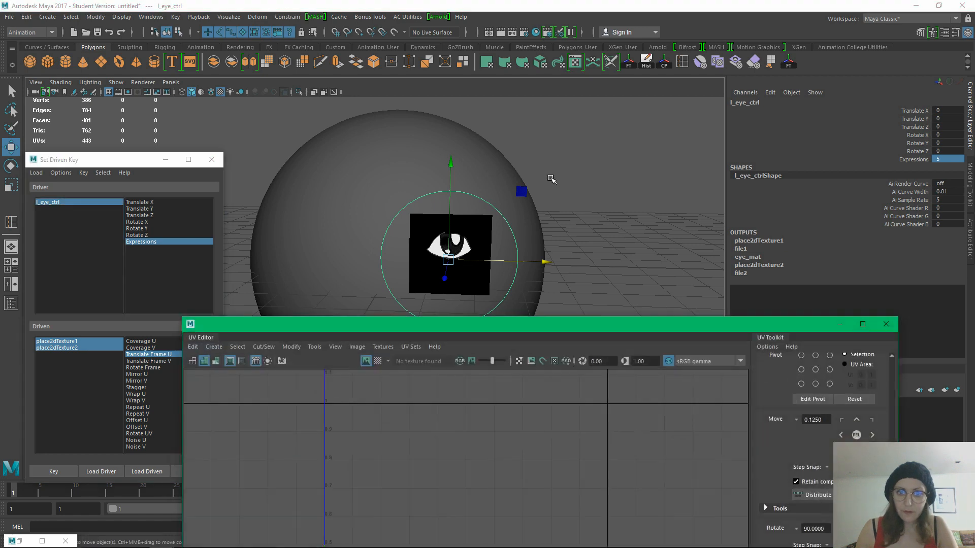
pyautogui.click(412, 260)
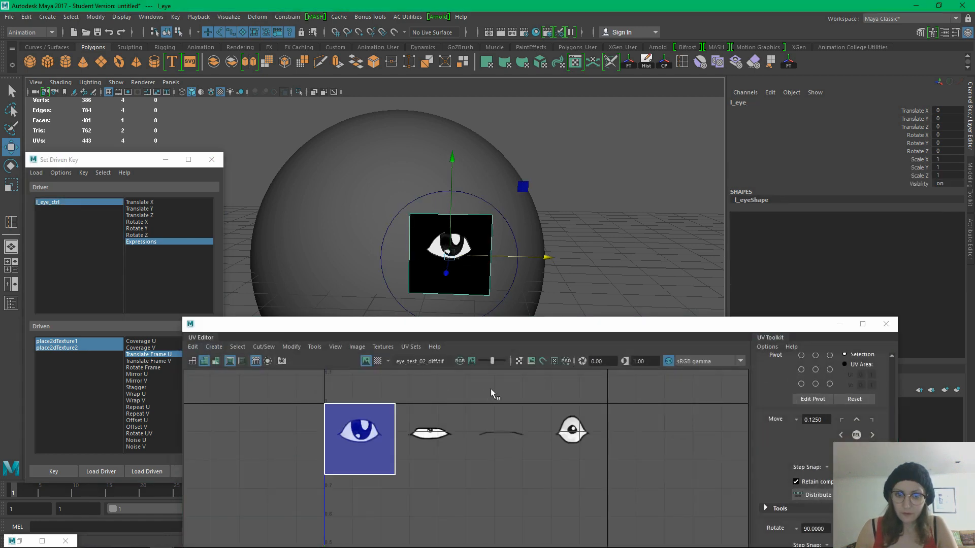
# Switch to Photoshop to check the order of eye shapes on the sheet, and return to Maya with the UV Editor minimized
pyautogui.click(187, 540)
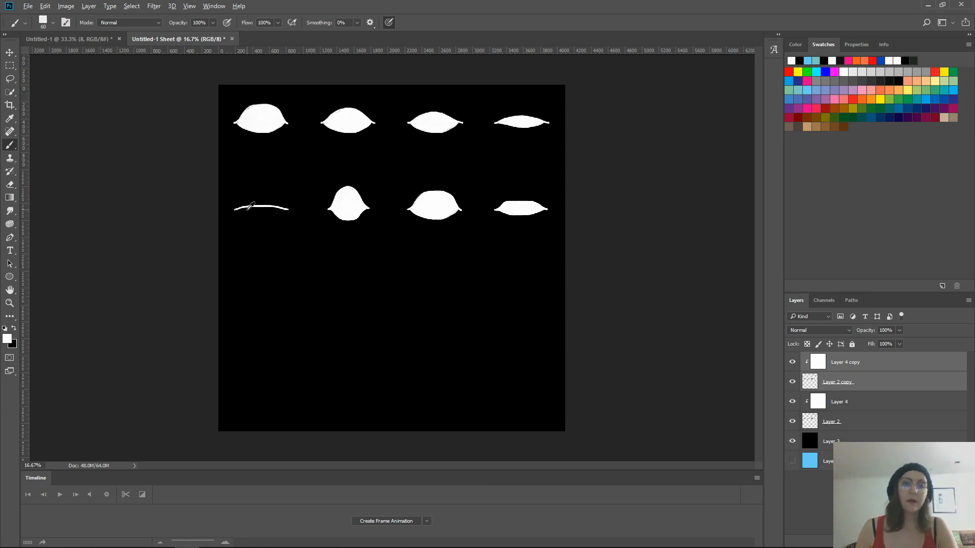
pyautogui.hotkey('alt', 'Tab')
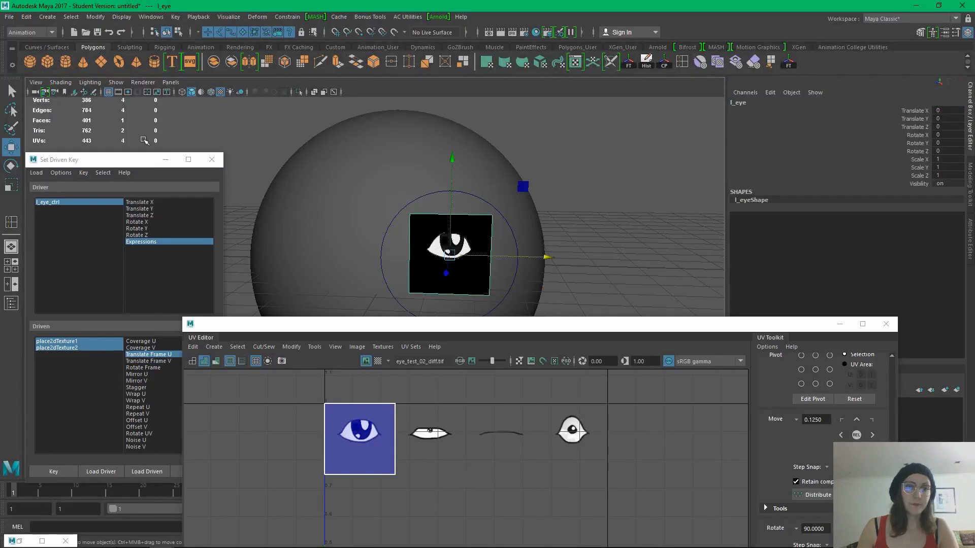
pyautogui.click(84, 159)
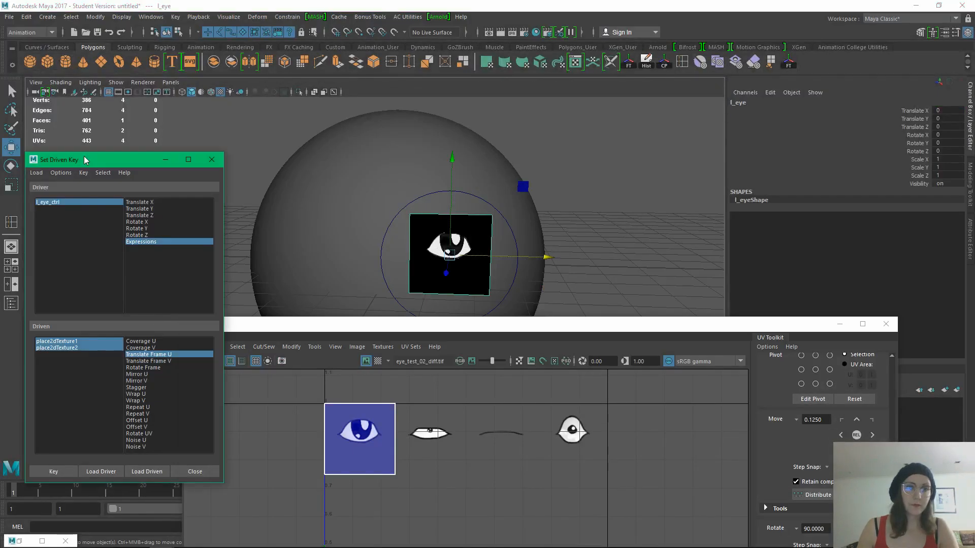
pyautogui.click(853, 324)
pyautogui.click(839, 324)
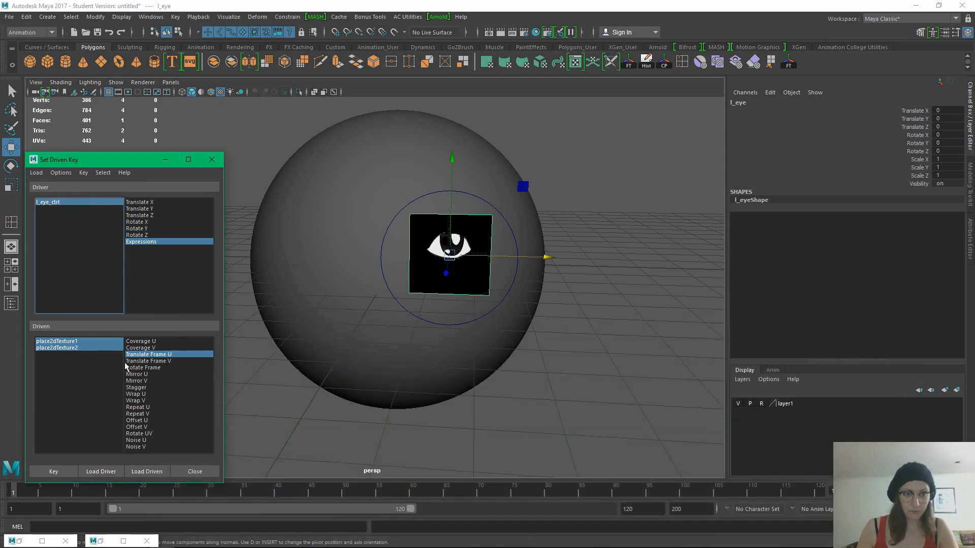
# Set Translate Frame U of place2dTexture1 and place2dTexture2 to 0 and key it for Expressions value 5
pyautogui.click(161, 361)
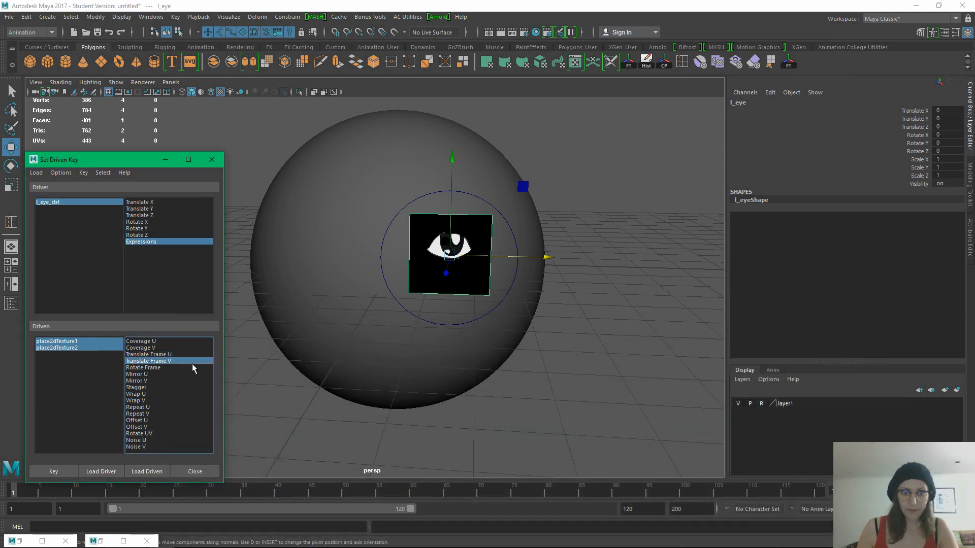
pyautogui.click(72, 342)
pyautogui.keyDown('shift'); pyautogui.click(71, 348); pyautogui.keyUp('shift')
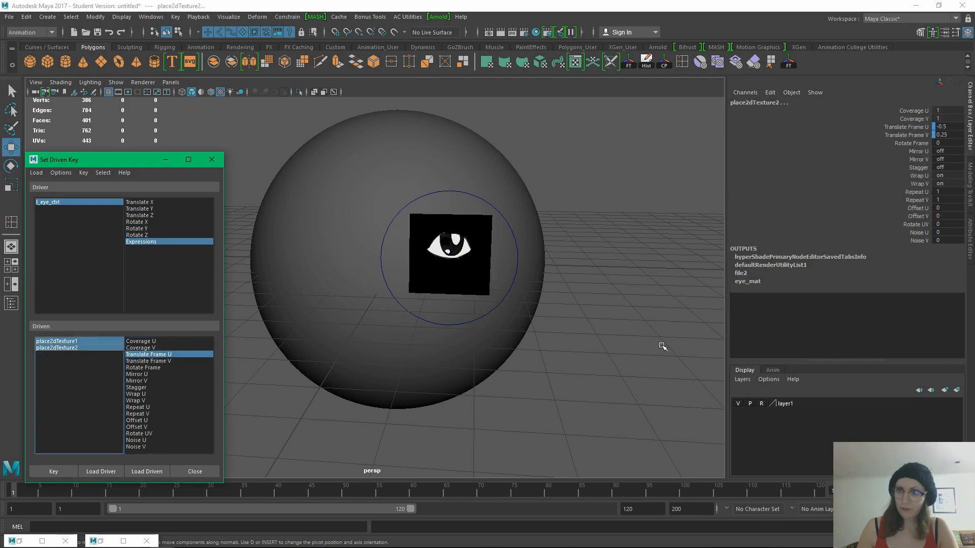
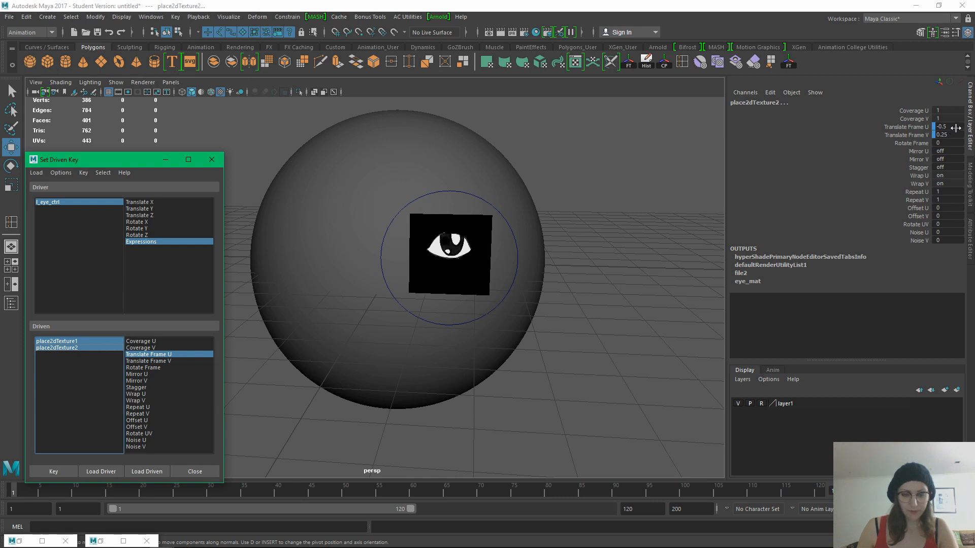
pyautogui.doubleClick(955, 128)
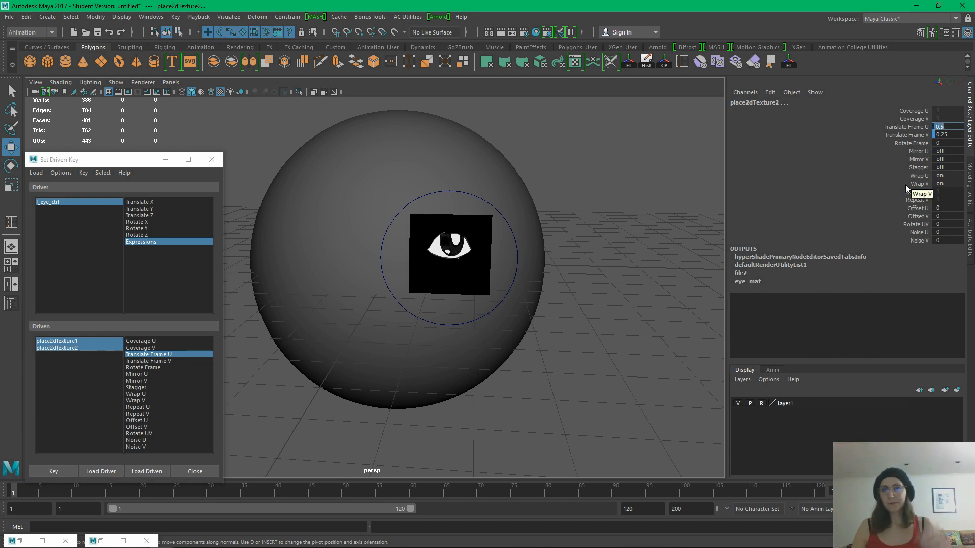
pyautogui.write('0')
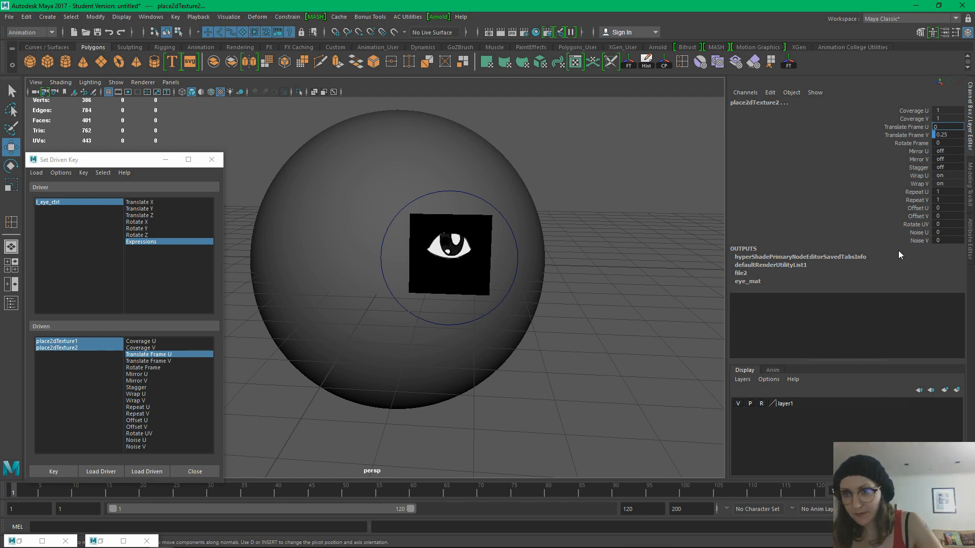
pyautogui.press('Return')
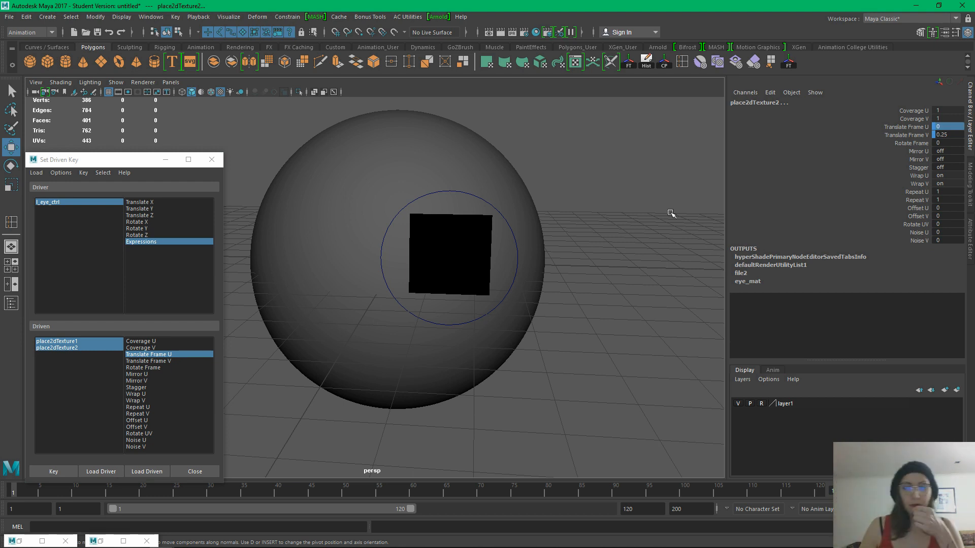
pyautogui.click(57, 471)
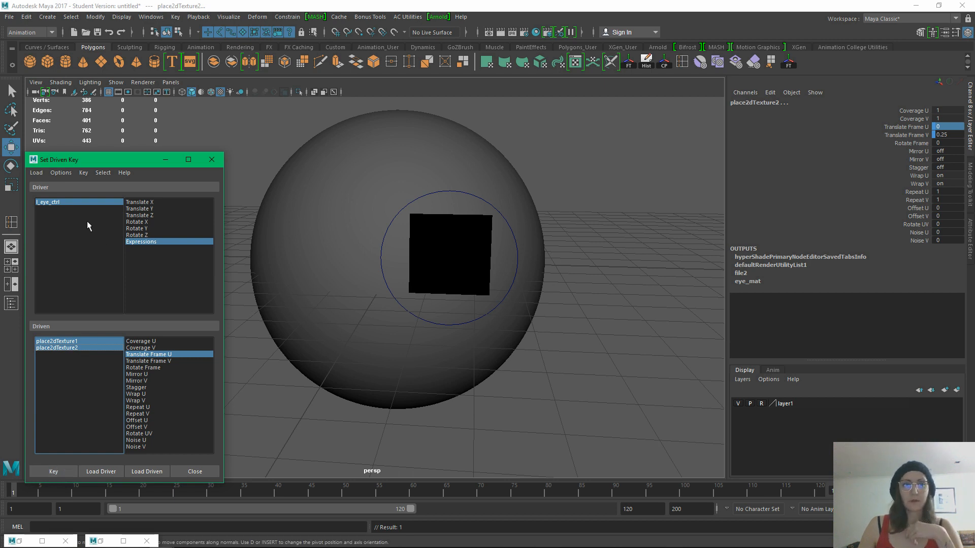
# Set l_eye_ctrl's Expressions to 6 and 7 in turn to check the eye texture of each value
pyautogui.click(78, 202)
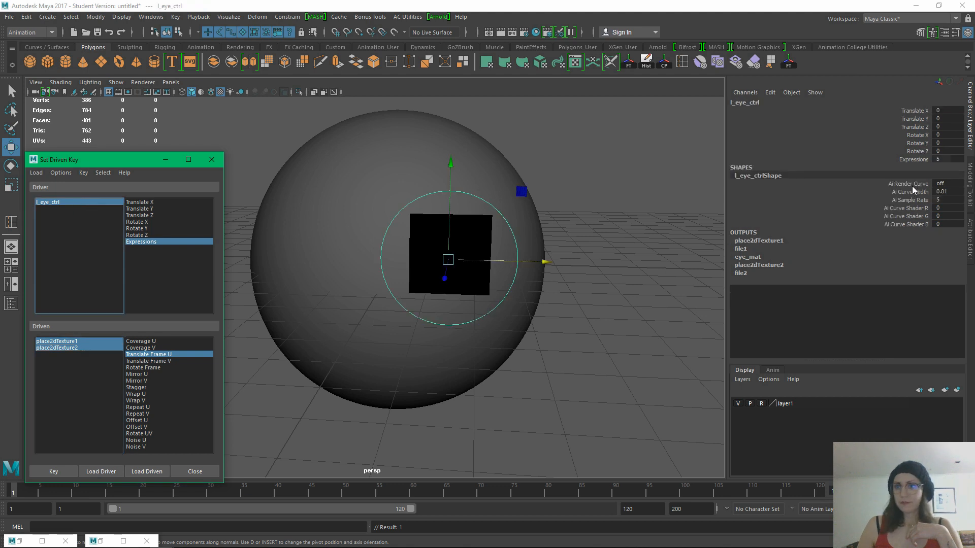
pyautogui.doubleClick(953, 159)
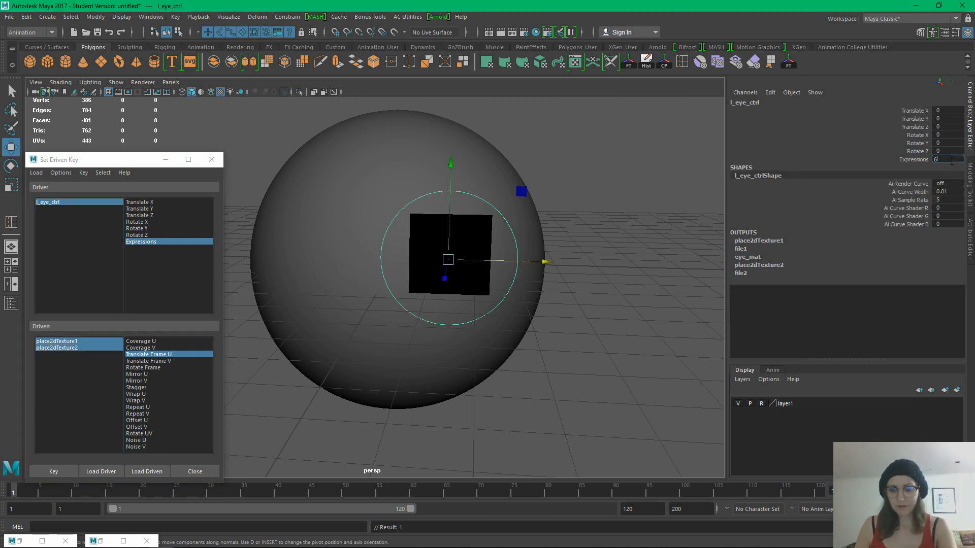
pyautogui.write('6')
pyautogui.press('Return')
pyautogui.hotkey('alt', 'Tab')
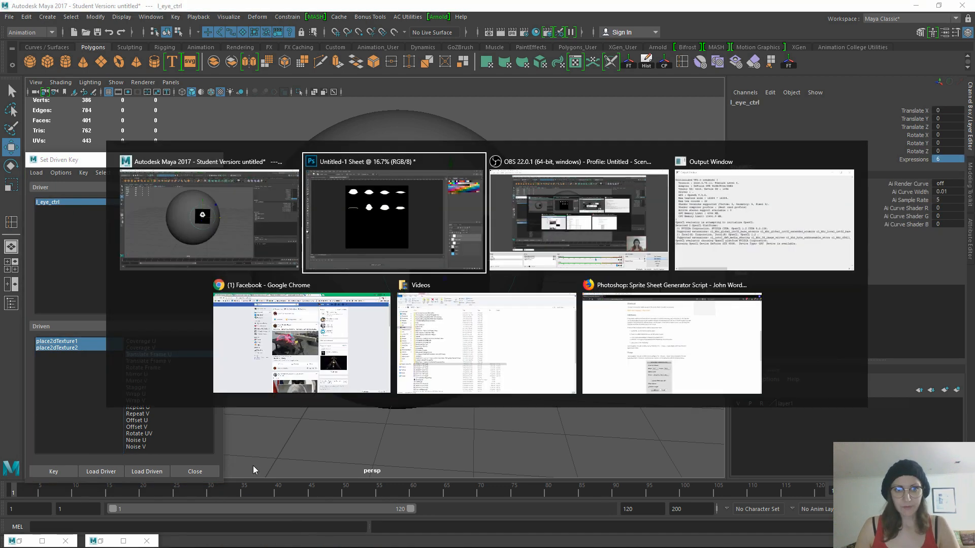
pyautogui.hotkey('alt', 'Tab')
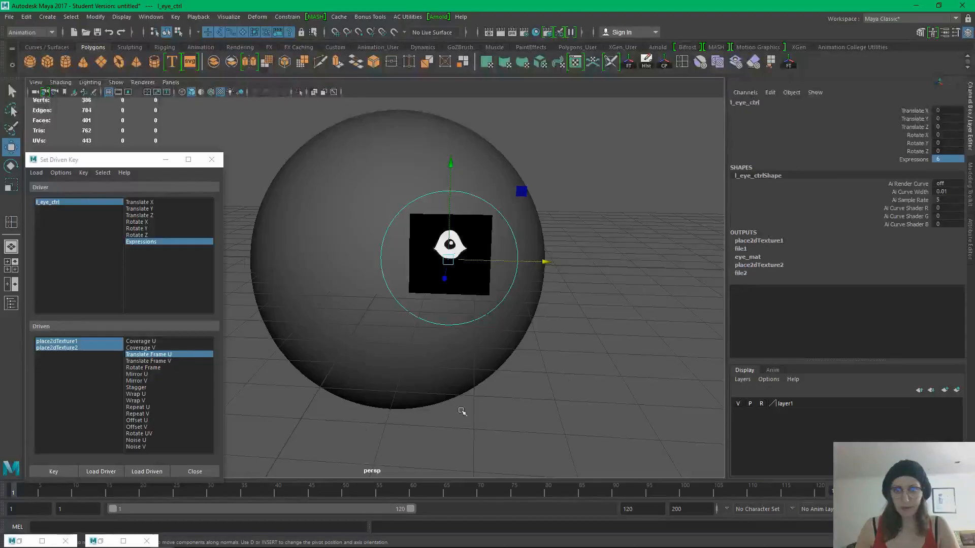
pyautogui.doubleClick(945, 160)
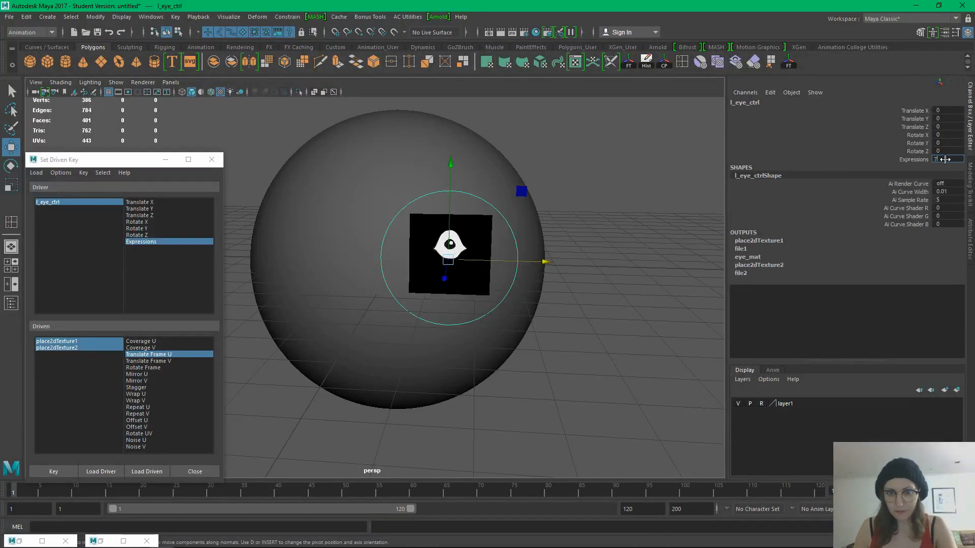
pyautogui.press('Return')
# In Photoshop, hide Layer 4 copy, Layer 2 copy, Layer 4 and the black background layer to compare the eye drawings, and return to Maya
pyautogui.hotkey('alt', 'Tab')
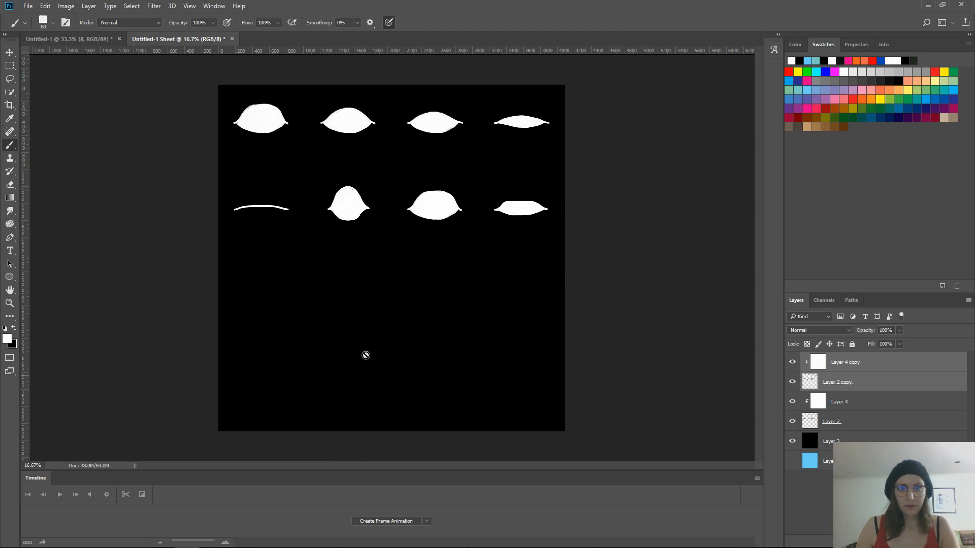
pyautogui.click(790, 363)
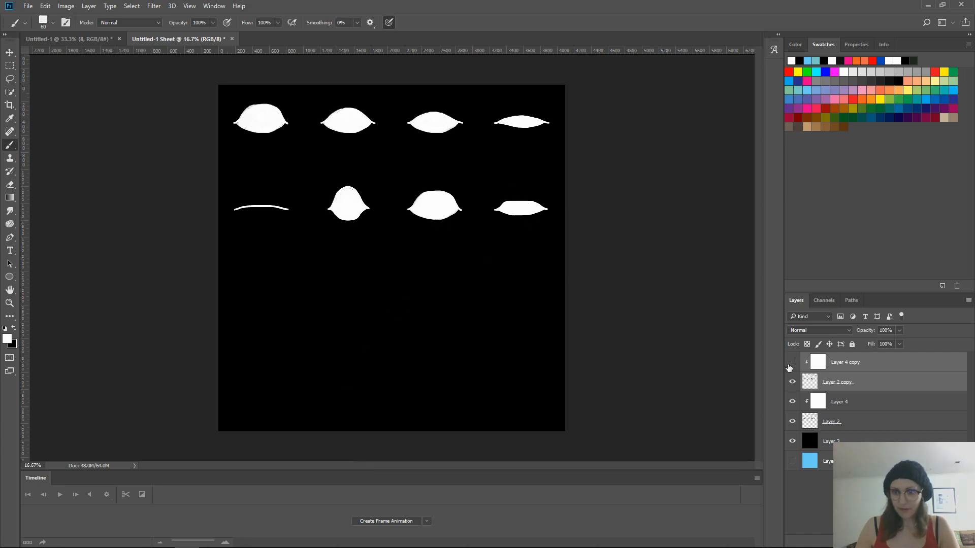
pyautogui.click(793, 383)
pyautogui.click(792, 382)
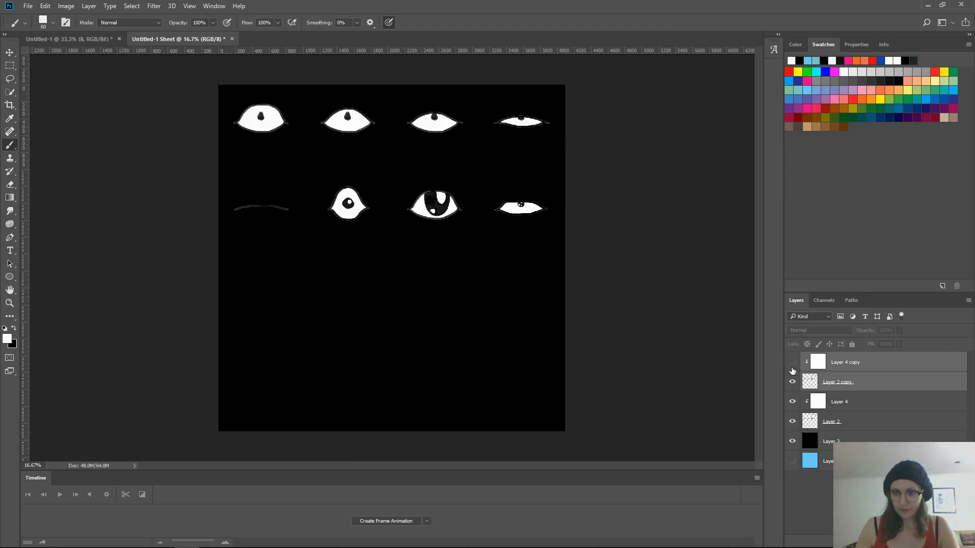
pyautogui.click(791, 365)
pyautogui.click(790, 384)
pyautogui.click(789, 384)
pyautogui.click(792, 363)
pyautogui.click(792, 381)
pyautogui.click(792, 441)
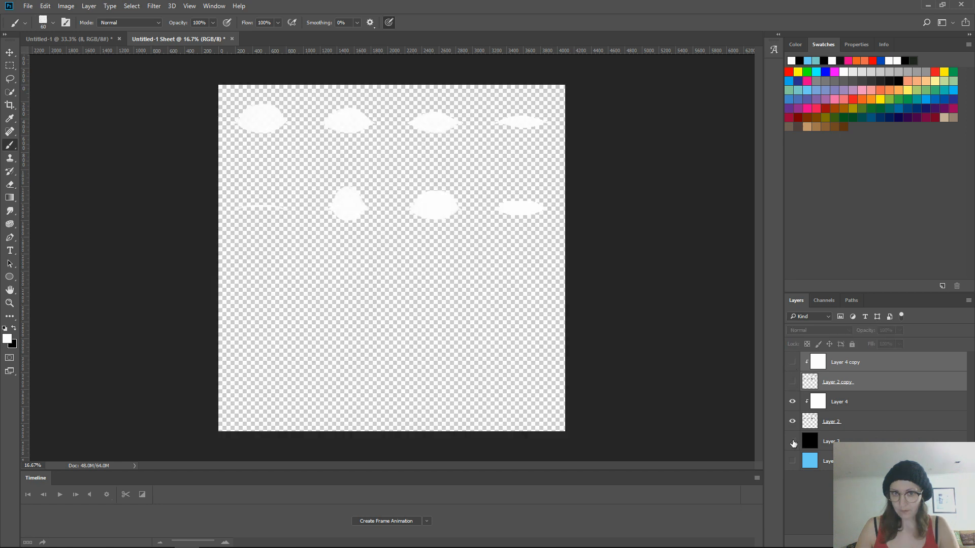
pyautogui.click(792, 402)
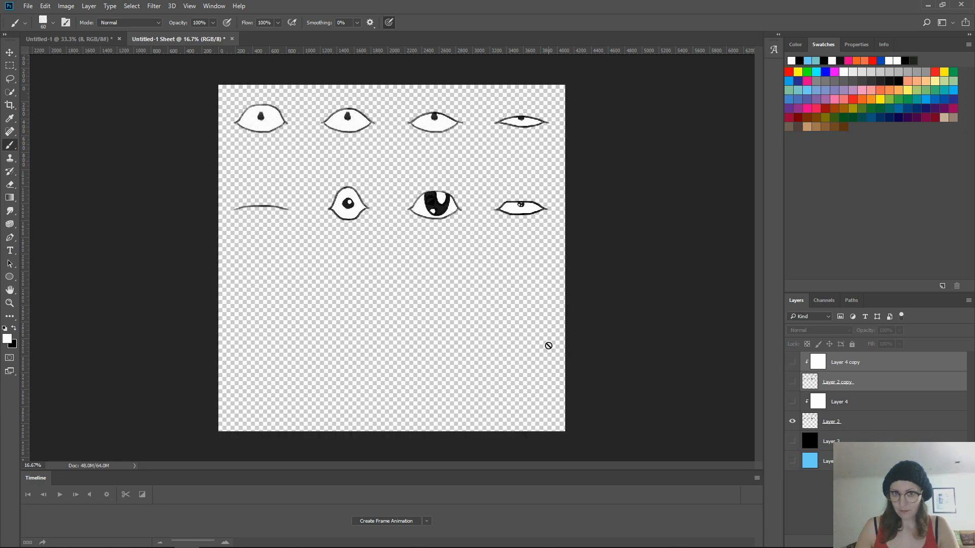
pyautogui.hotkey('alt', 'Tab')
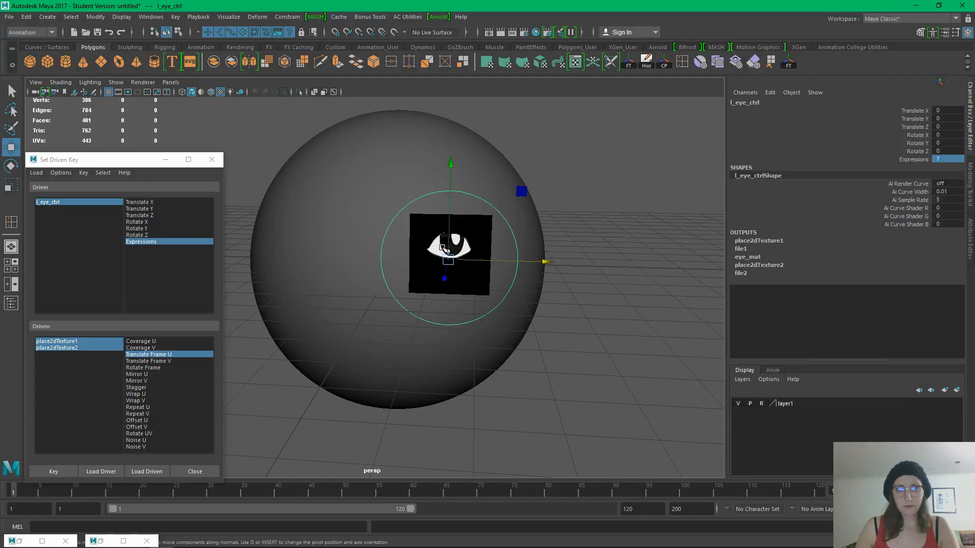
# Set l_eye_ctrl's Expressions to 8, check its eye texture against the Photoshop sheet, and deselect the control
pyautogui.click(958, 159)
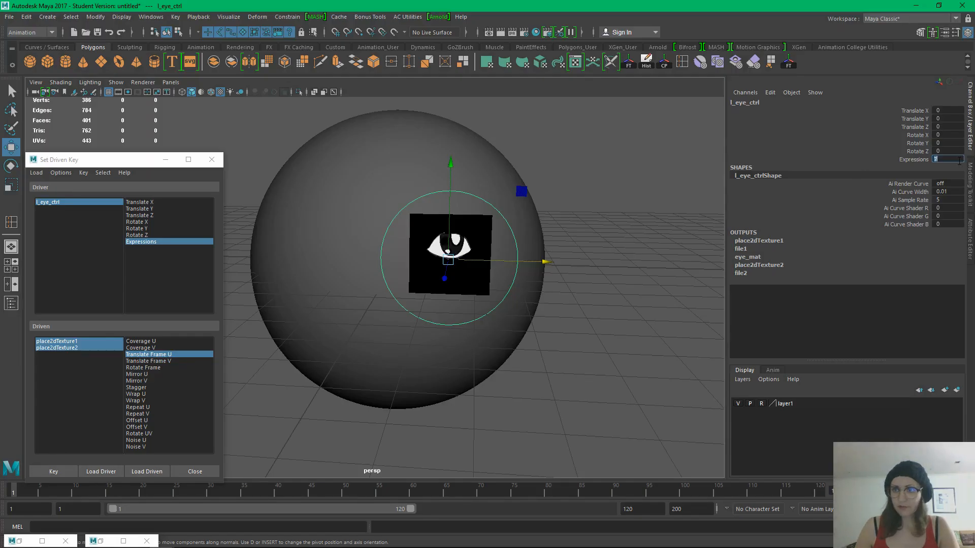
pyautogui.write('8')
pyautogui.press('Return')
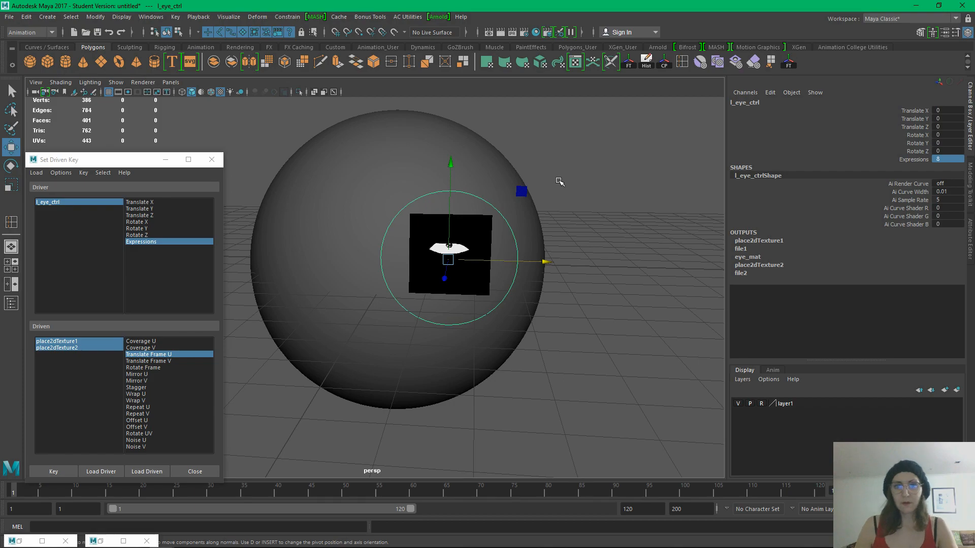
pyautogui.hotkey('alt', 'Tab')
pyautogui.hotkey('alt', 'Tab')
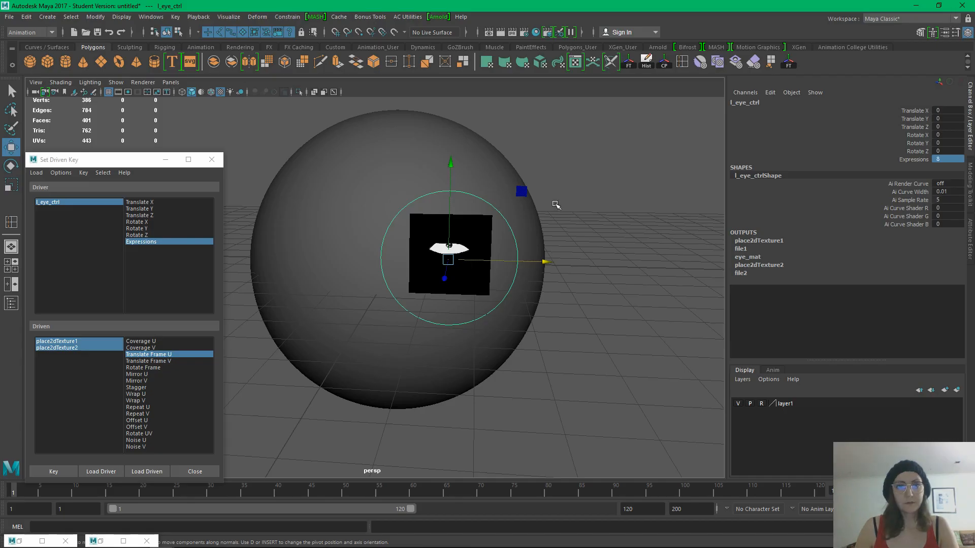
pyautogui.click(610, 193)
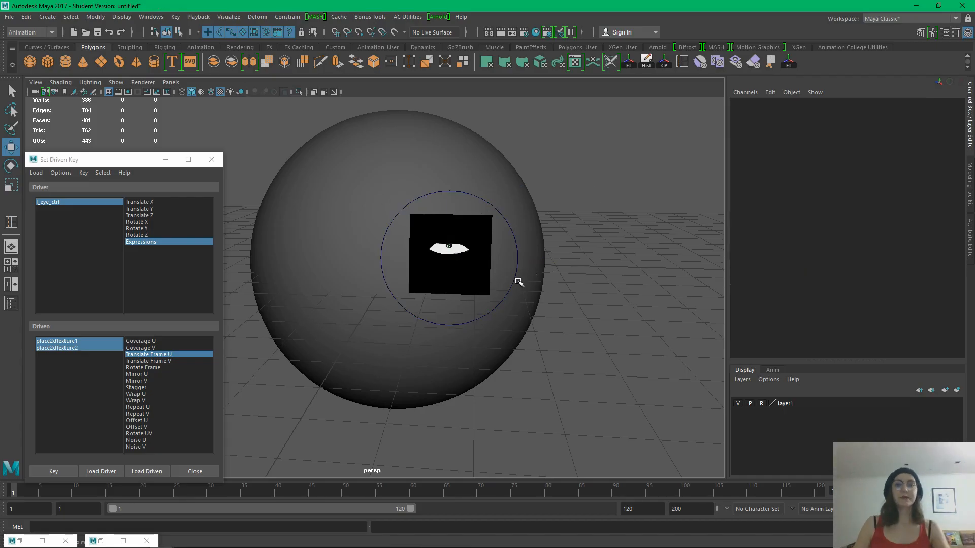
# Close the two minimized windows and minimize the Set Driven Key window
pyautogui.click(147, 540)
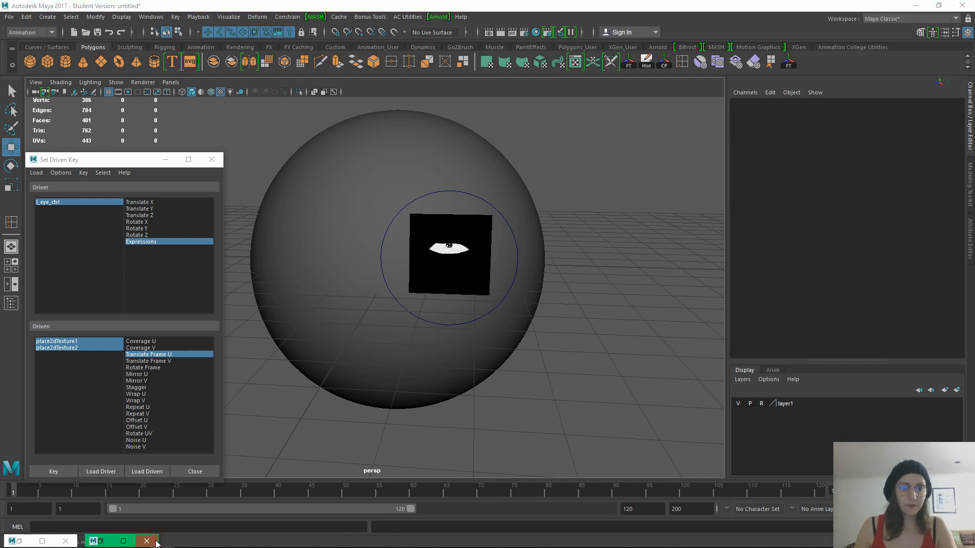
pyautogui.click(66, 541)
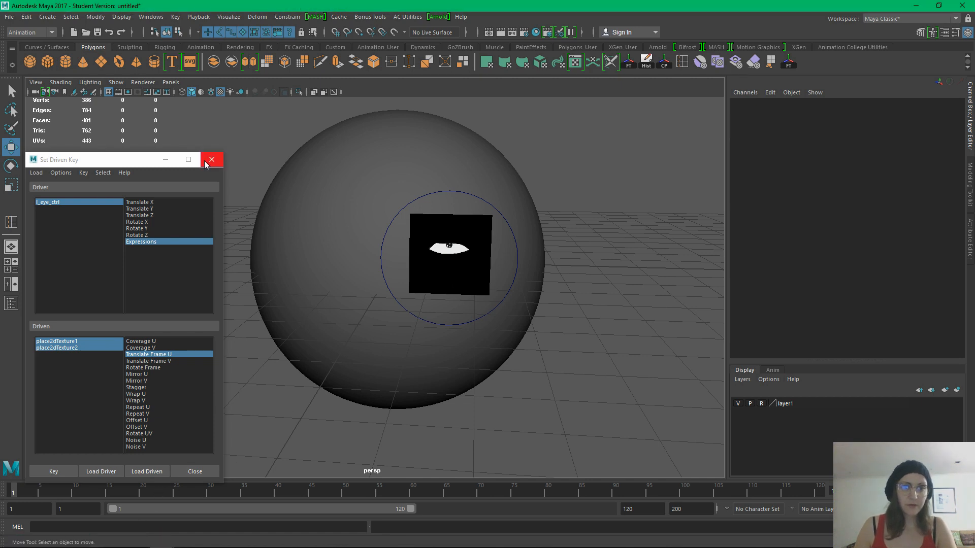
pyautogui.click(165, 160)
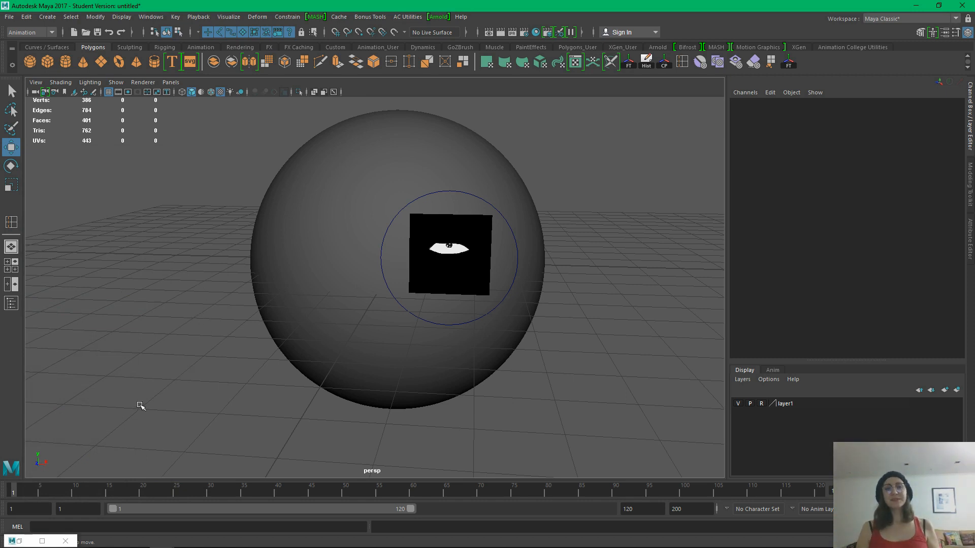
# Set l_eye_ctrl's Expressions to 1 and key that channel on frame 1
pyautogui.press('q')
pyautogui.click(508, 250)
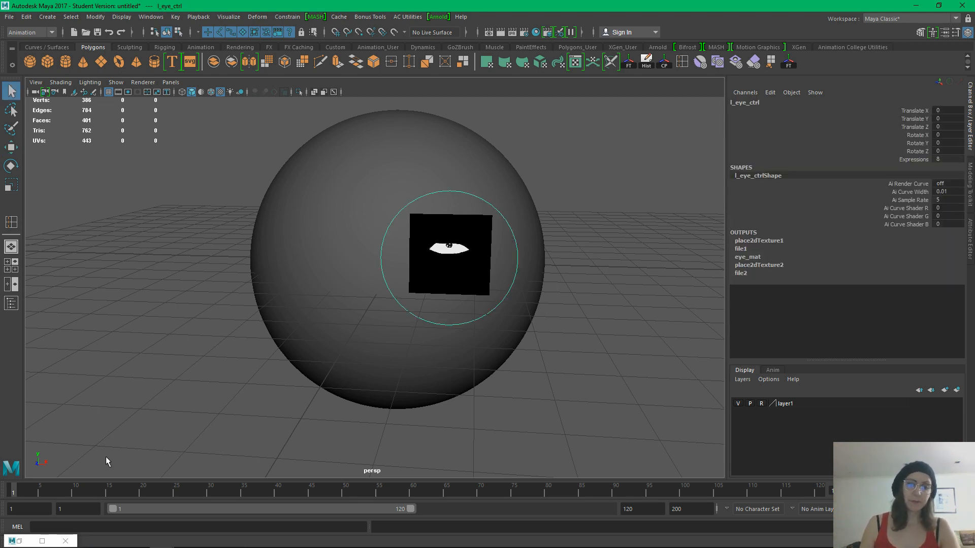
pyautogui.keyDown('alt'); pyautogui.moveTo(91, 377); pyautogui.dragTo(87, 394, button='middle'); pyautogui.keyUp('alt')
pyautogui.keyDown('alt'); pyautogui.moveTo(86, 394); pyautogui.dragTo(93, 388); pyautogui.keyUp('alt')
pyautogui.keyDown('alt'); pyautogui.moveTo(115, 353); pyautogui.dragTo(142, 368, button='right'); pyautogui.keyUp('alt')
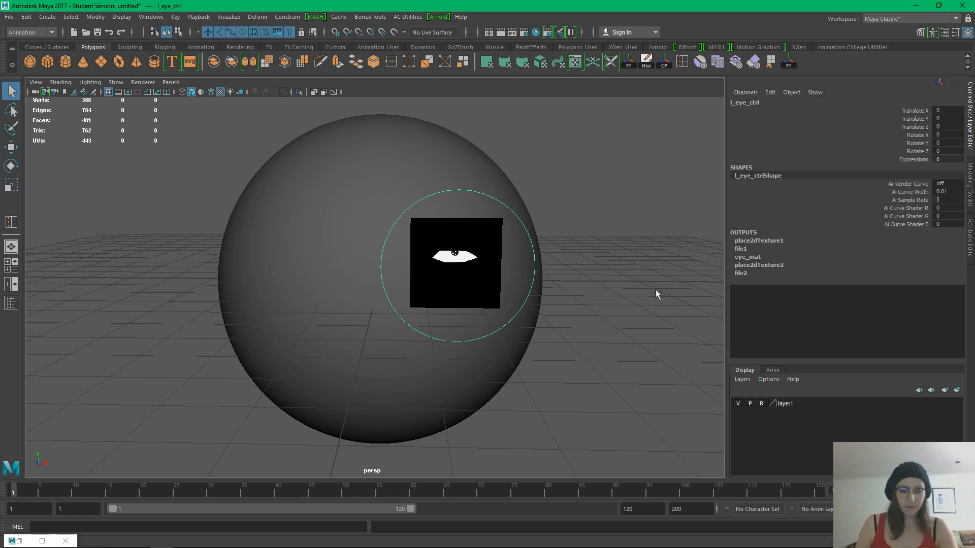
pyautogui.doubleClick(945, 159)
pyautogui.write('1')
pyautogui.press('Return')
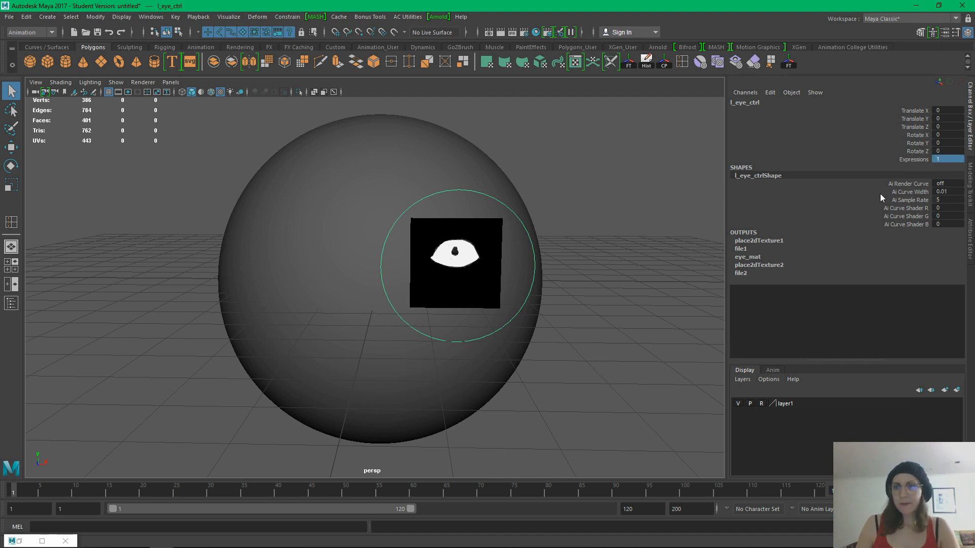
pyautogui.rightClick(914, 159)
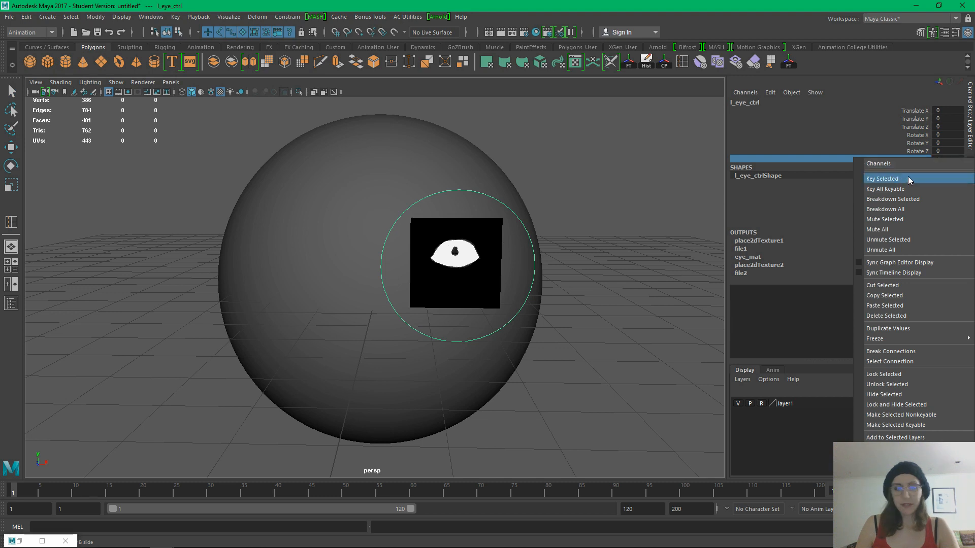
pyautogui.click(908, 179)
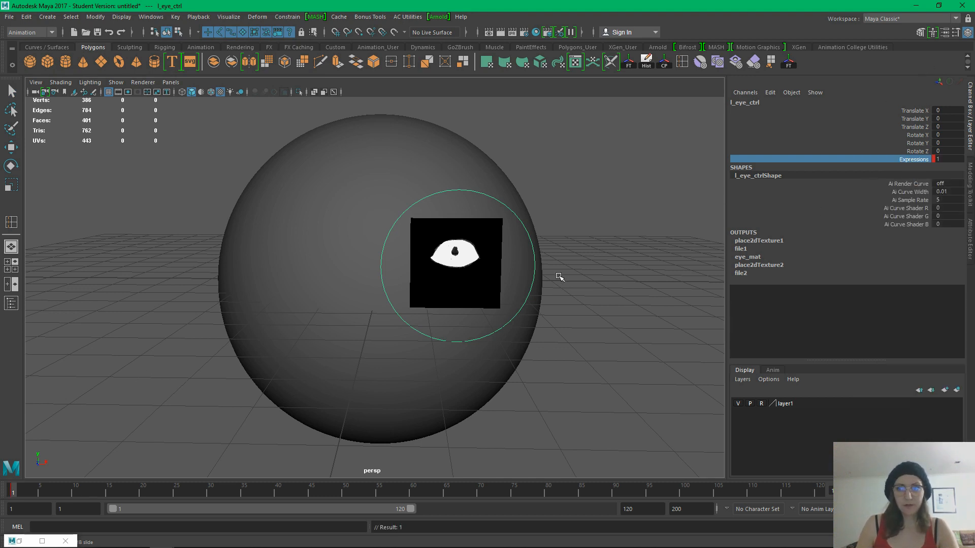
# Key l_eye_ctrl's Expressions at 2 on frame 2 and at 3 on frame 3
pyautogui.click(20, 490)
pyautogui.click(944, 159)
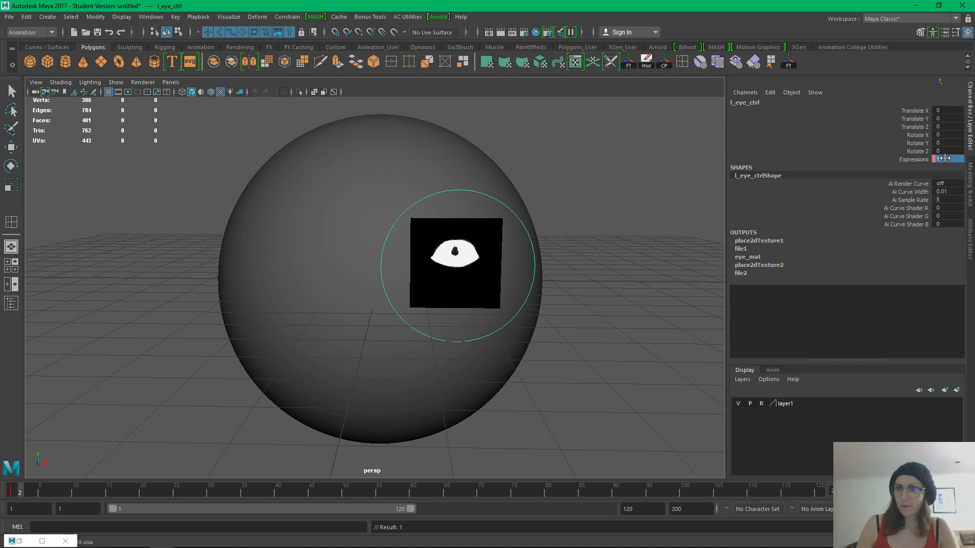
pyautogui.write('2')
pyautogui.press('Return')
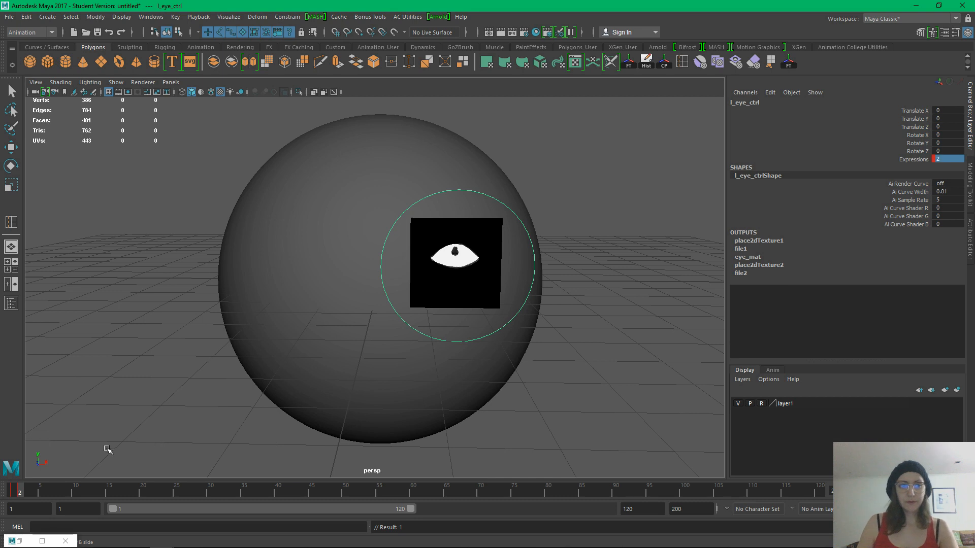
pyautogui.click(27, 492)
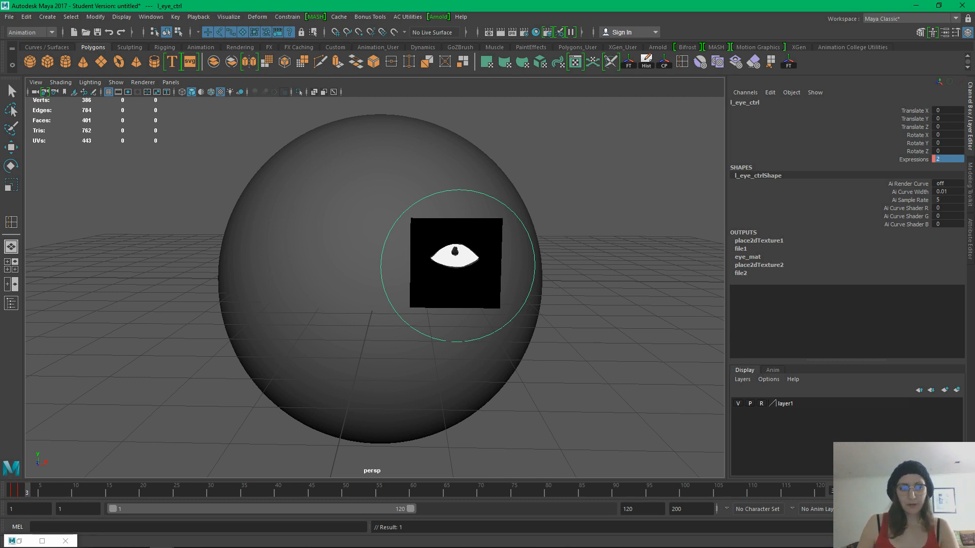
pyautogui.click(944, 159)
pyautogui.press('Return')
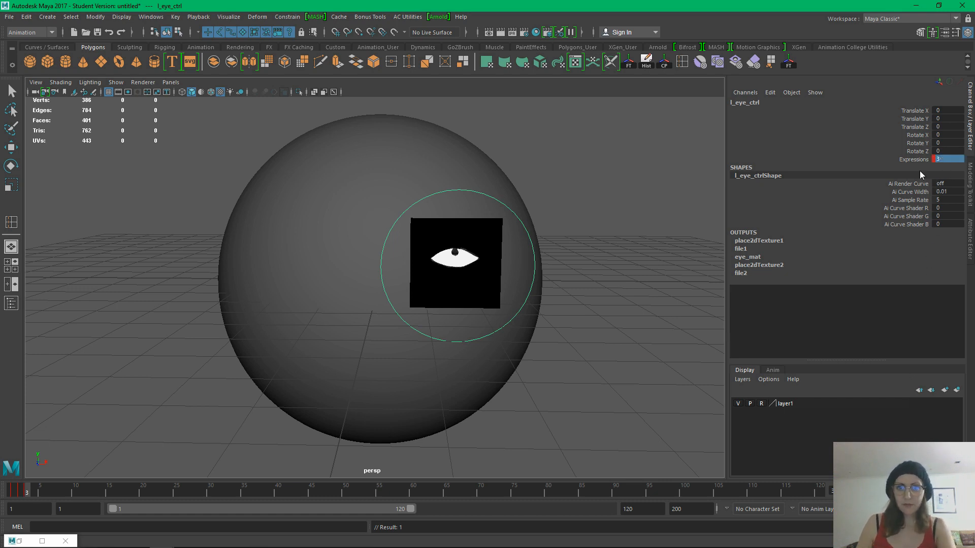
# Key l_eye_ctrl's Expressions at 4 on frame 4 and at 5 on frame 5
pyautogui.click(34, 495)
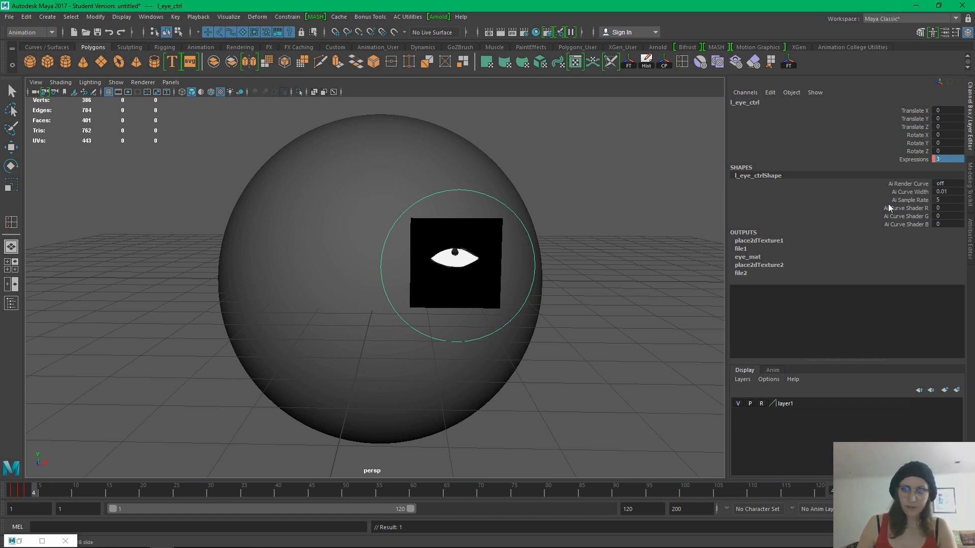
pyautogui.click(954, 160)
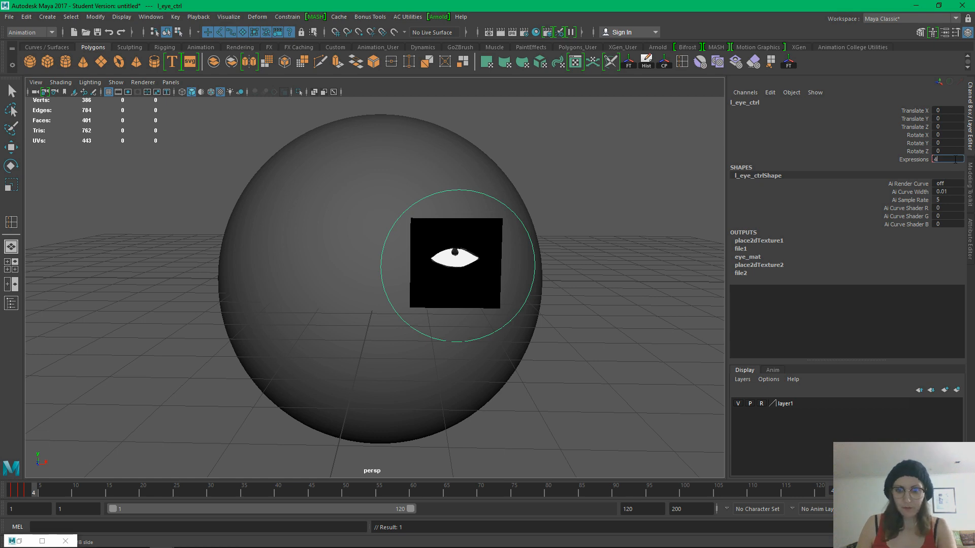
pyautogui.write('4')
pyautogui.press('Return')
pyautogui.click(40, 495)
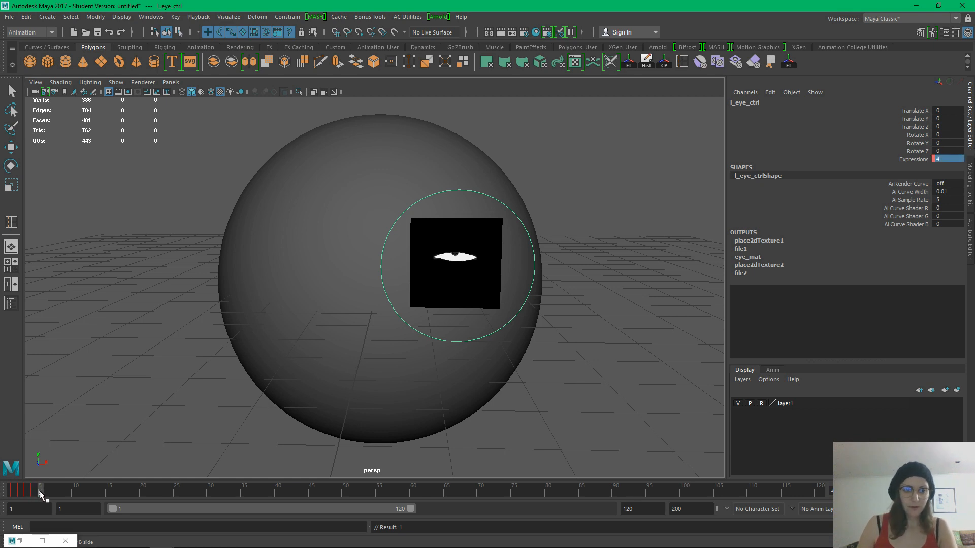
pyautogui.click(944, 162)
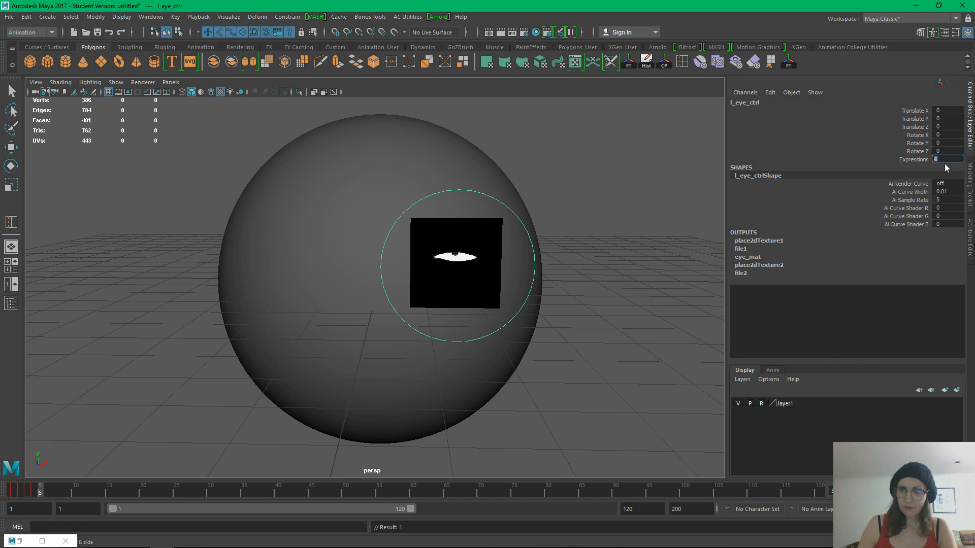
pyautogui.write('4')
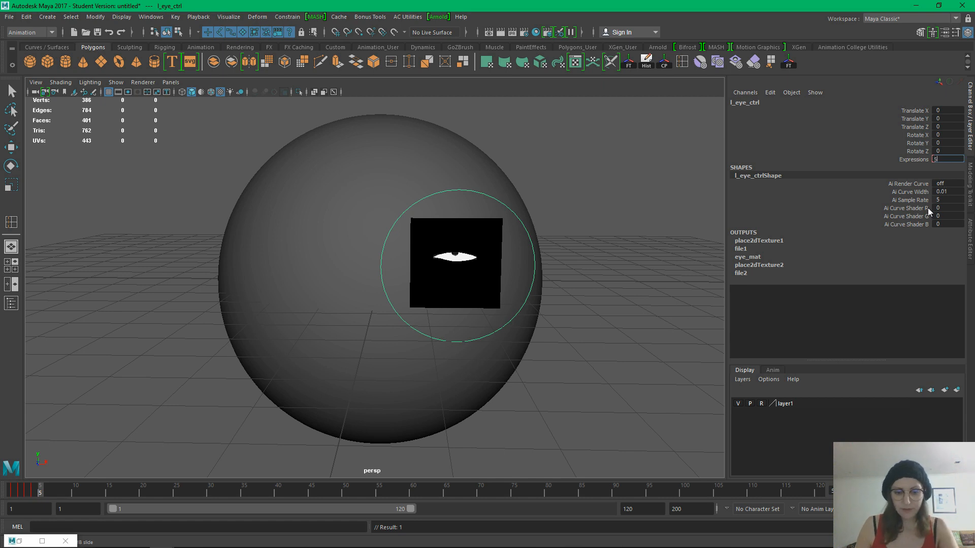
pyautogui.press('Return')
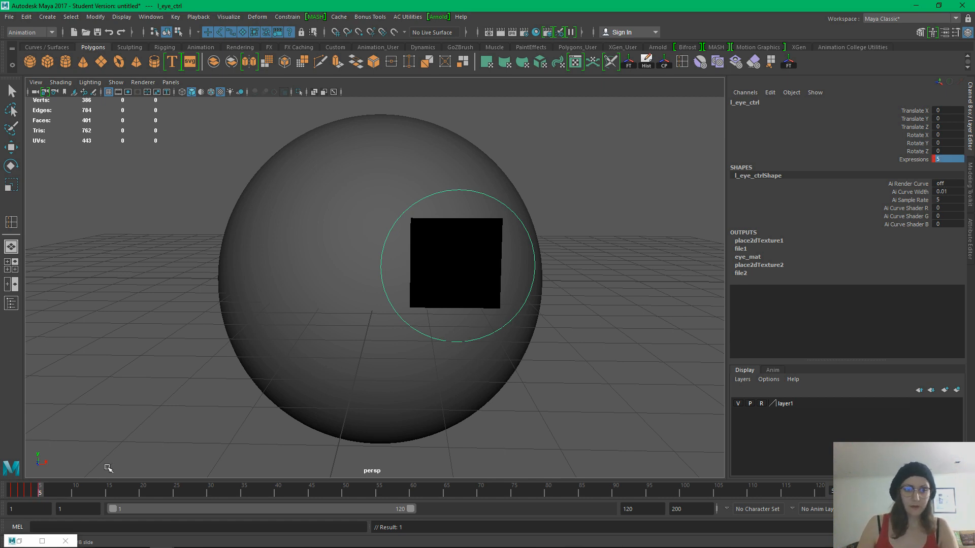
# Move the current time to frame 6
pyautogui.click(47, 491)
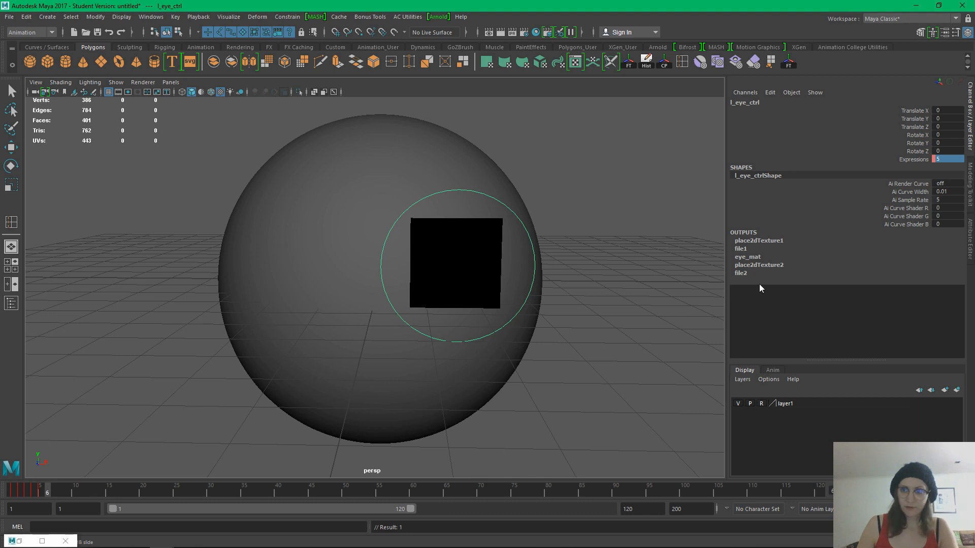
pyautogui.click(950, 159)
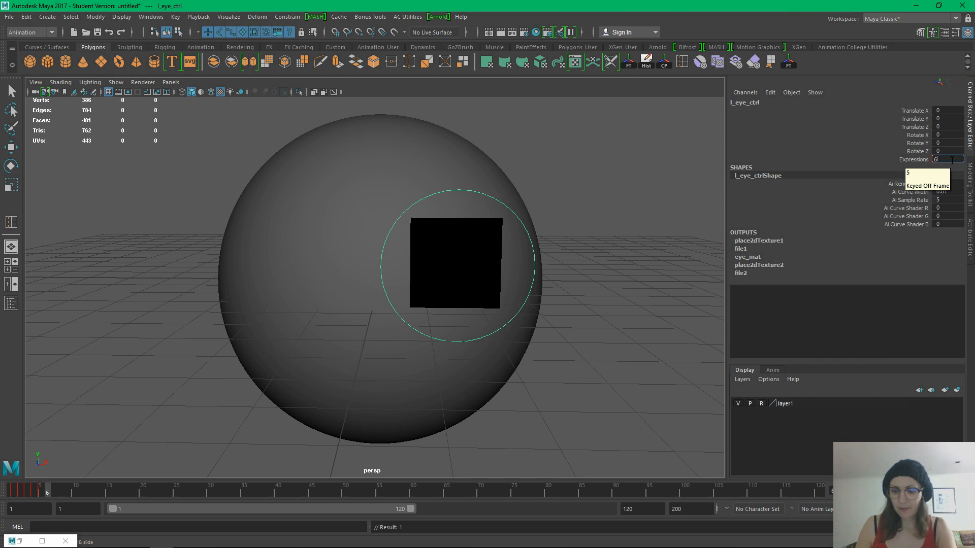
pyautogui.press('Return')
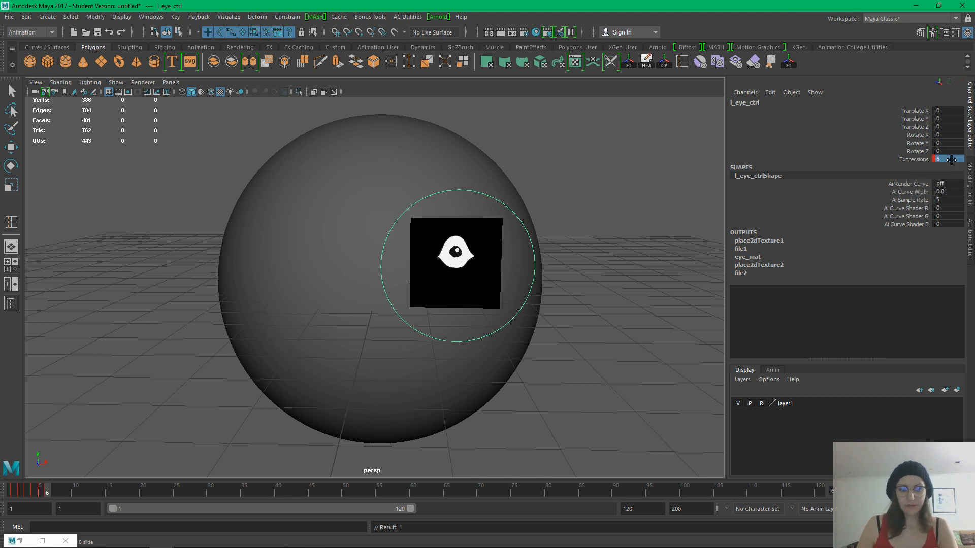
pyautogui.hotkey('ctrl', 'z')
# Key l_eye_ctrl's Expressions at 4 on frame 6 and at 3 on frame 7
pyautogui.click(950, 160)
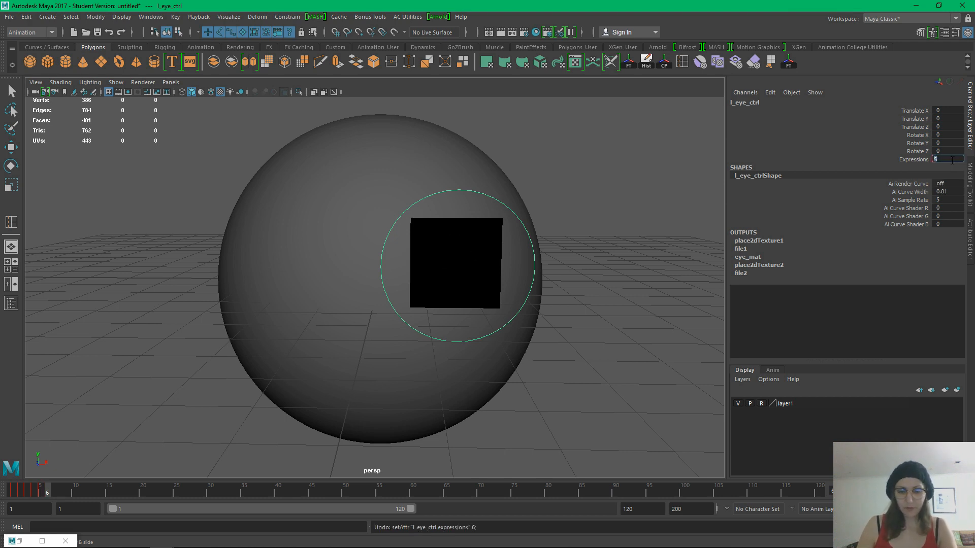
pyautogui.write('4')
pyautogui.press('Return')
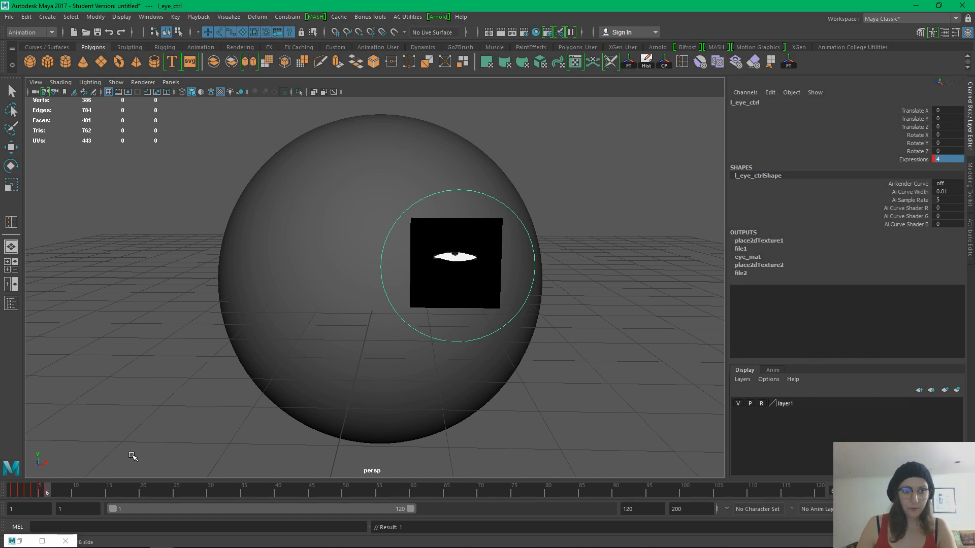
pyautogui.moveTo(49, 495); pyautogui.dragTo(54, 495)
pyautogui.click(954, 160)
pyautogui.write('3')
pyautogui.press('Return')
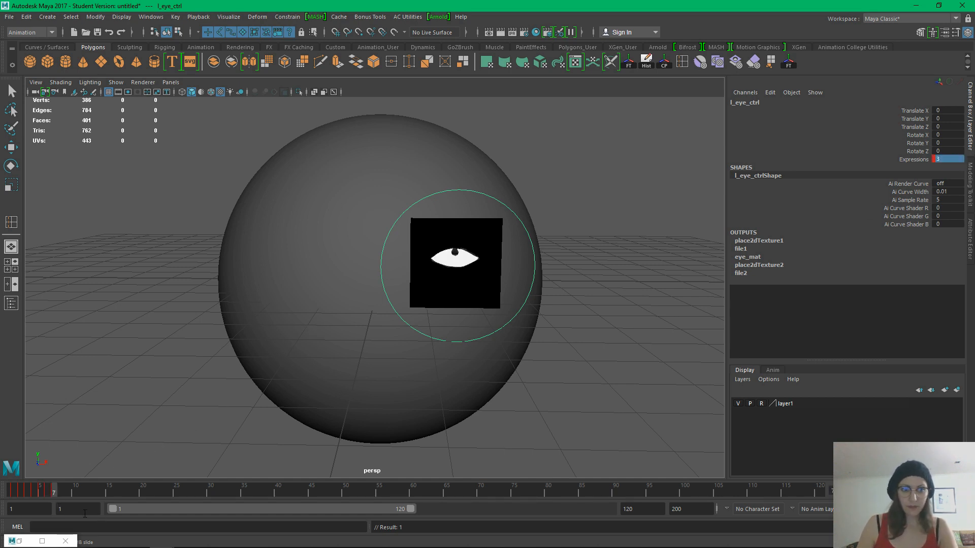
# Key l_eye_ctrl's Expressions at 2 on frame 8 and at 1 on frame 9
pyautogui.click(61, 492)
pyautogui.click(945, 159)
pyautogui.write('2')
pyautogui.press('Return')
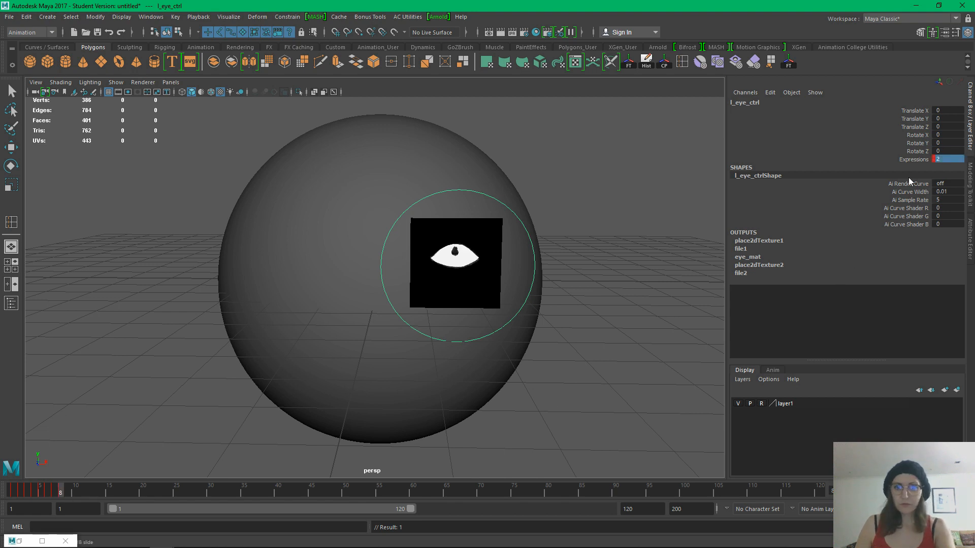
pyautogui.click(67, 492)
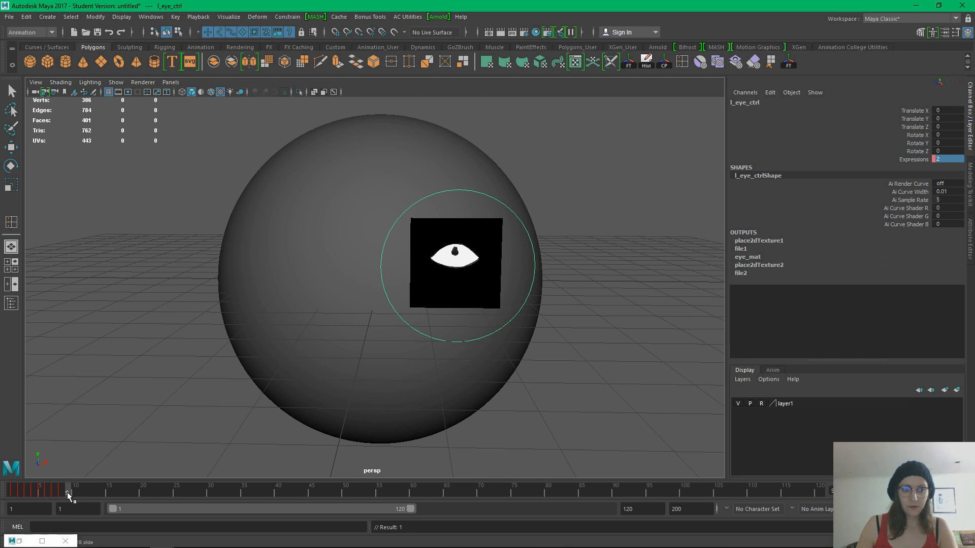
pyautogui.click(948, 159)
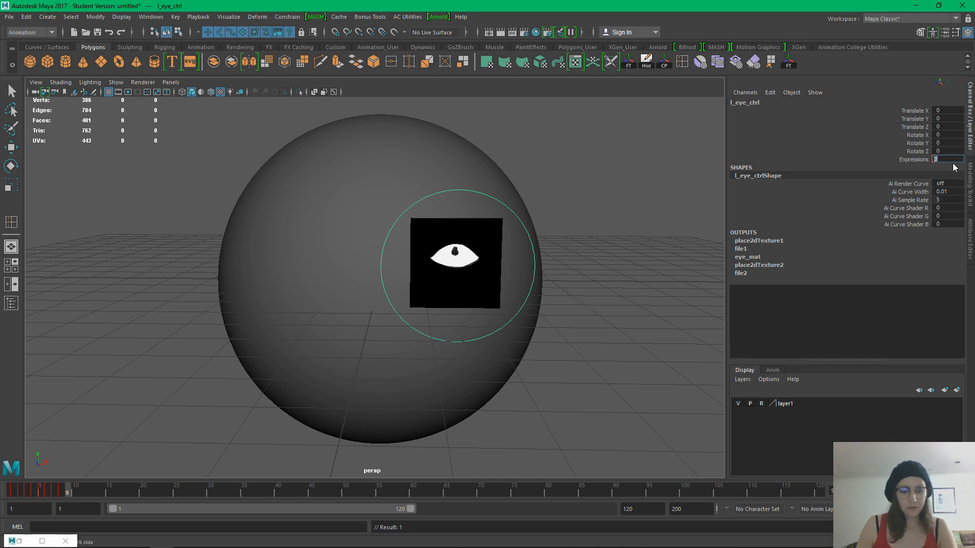
pyautogui.write('1')
pyautogui.press('Return')
# Return to frame 1 and show the resolution gate, framing the sphere inside it in the perspective view
pyautogui.moveTo(67, 493); pyautogui.dragTo(1, 498)
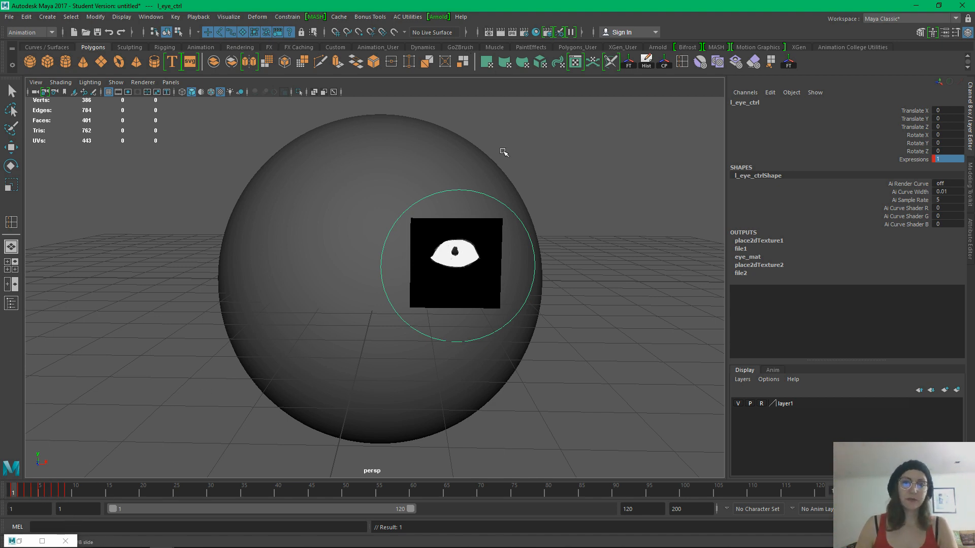
pyautogui.click(127, 92)
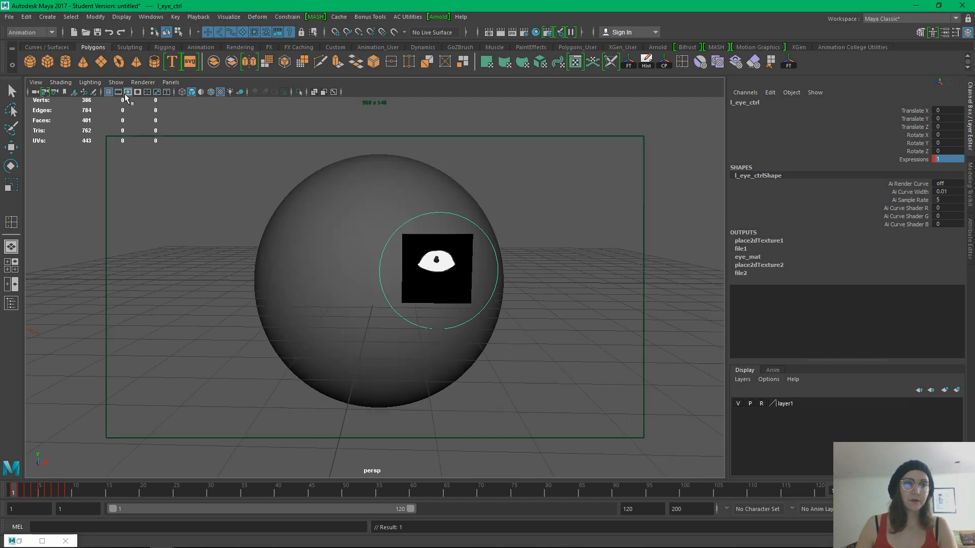
pyautogui.keyDown('alt'); pyautogui.moveTo(151, 196); pyautogui.dragTo(200, 217, button='right'); pyautogui.keyUp('alt')
pyautogui.keyDown('alt'); pyautogui.moveTo(200, 217); pyautogui.dragTo(214, 249, button='middle'); pyautogui.keyUp('alt')
pyautogui.keyDown('alt'); pyautogui.moveTo(195, 248); pyautogui.dragTo(178, 250); pyautogui.keyUp('alt')
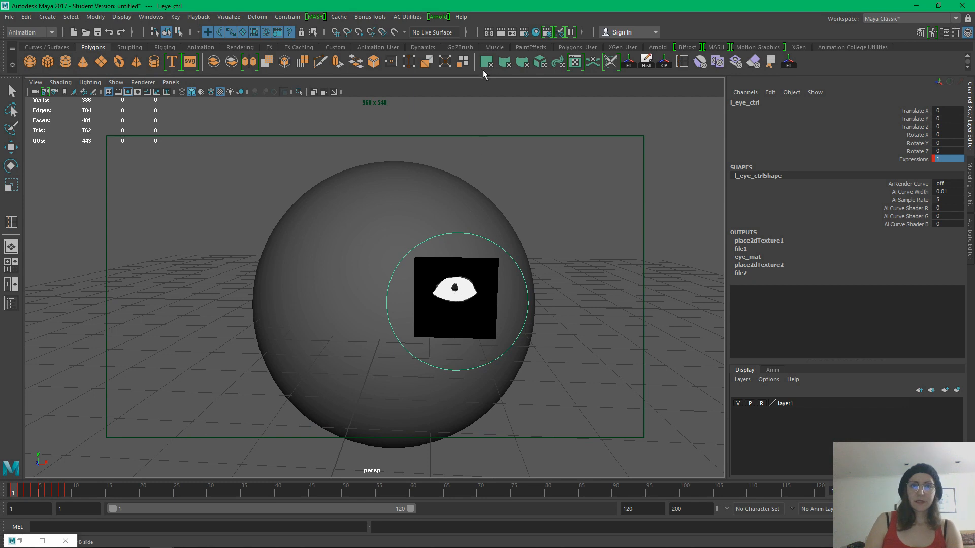
# Render frame 1, bring the camera closer to the eye, render it again and keep the image in the Render View
pyautogui.click(489, 33)
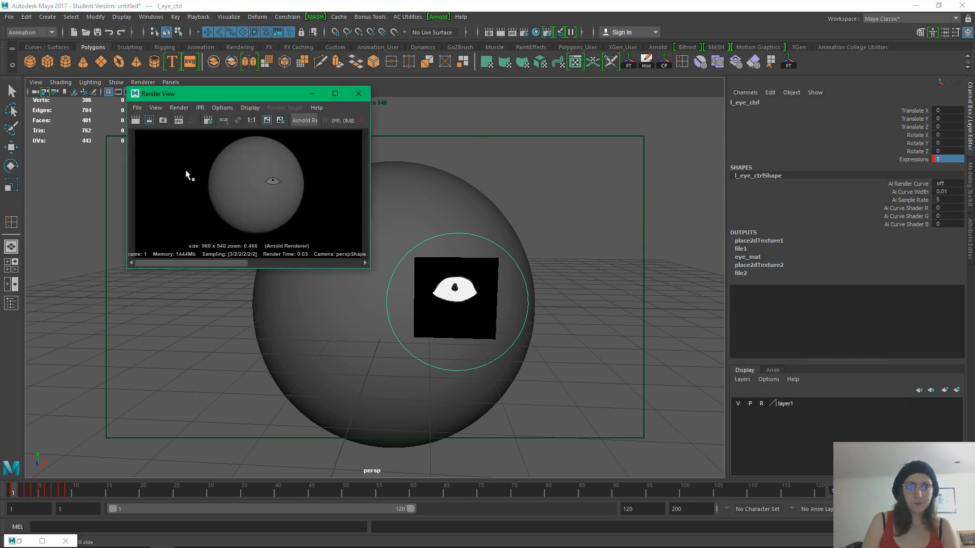
pyautogui.keyDown('alt'); pyautogui.moveTo(576, 210); pyautogui.dragTo(587, 181); pyautogui.keyUp('alt')
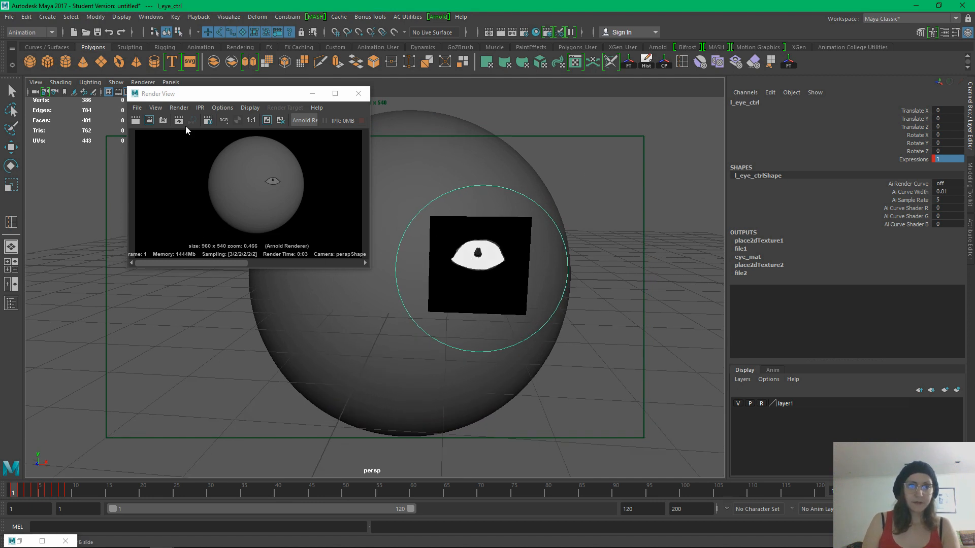
pyautogui.click(136, 121)
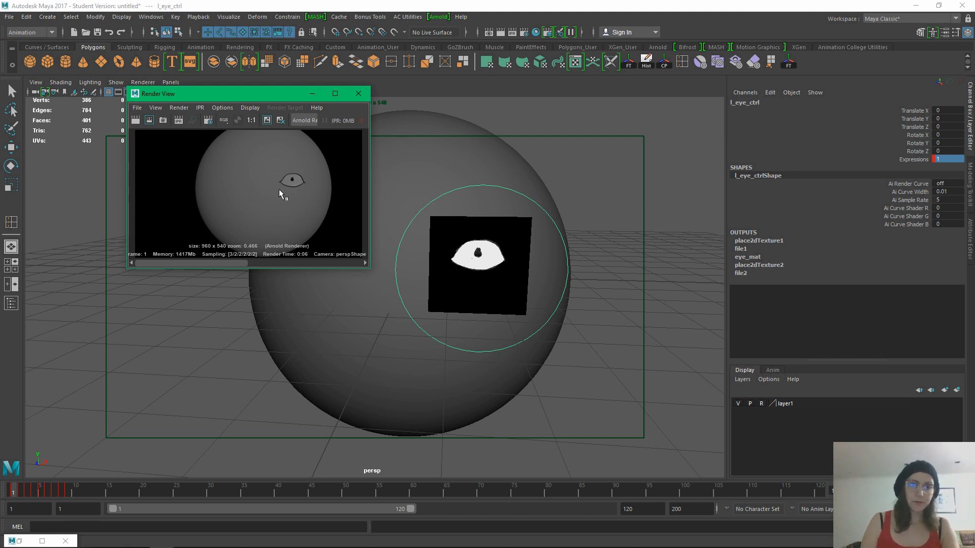
pyautogui.click(266, 121)
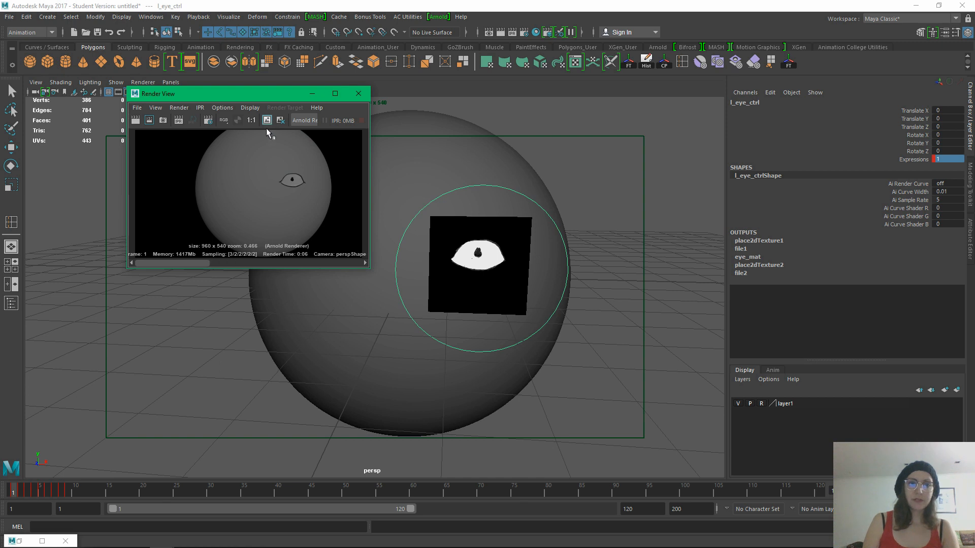
# Render frames 2 and 3 from the same view, keeping each image in the Render View
pyautogui.click(23, 491)
pyautogui.click(135, 122)
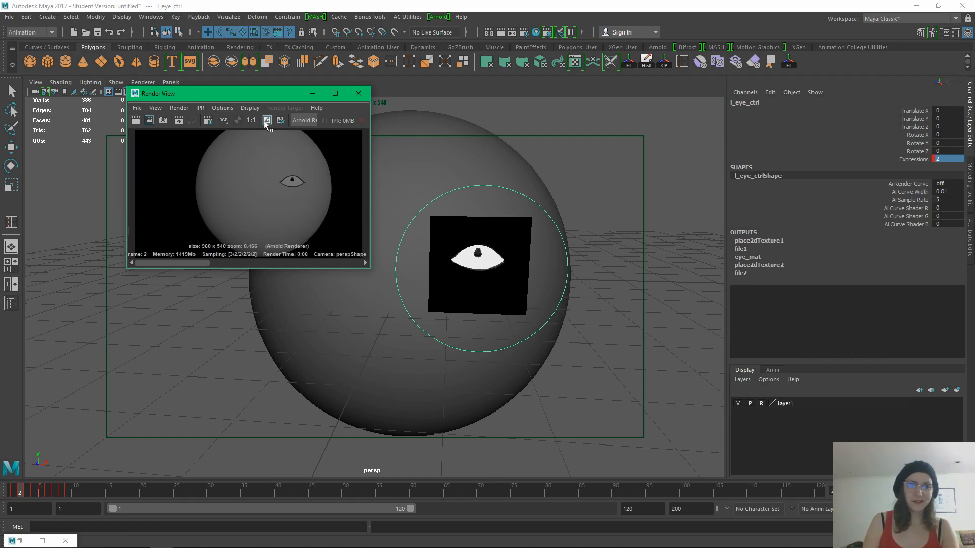
pyautogui.click(28, 490)
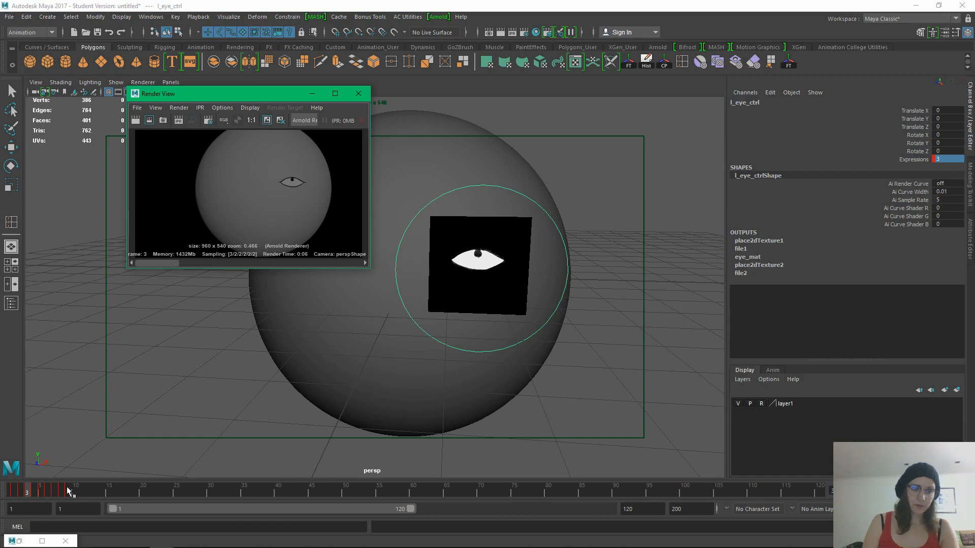
# Render frames 4 and 5 from the same view, keeping each image in the Render View
pyautogui.click(33, 490)
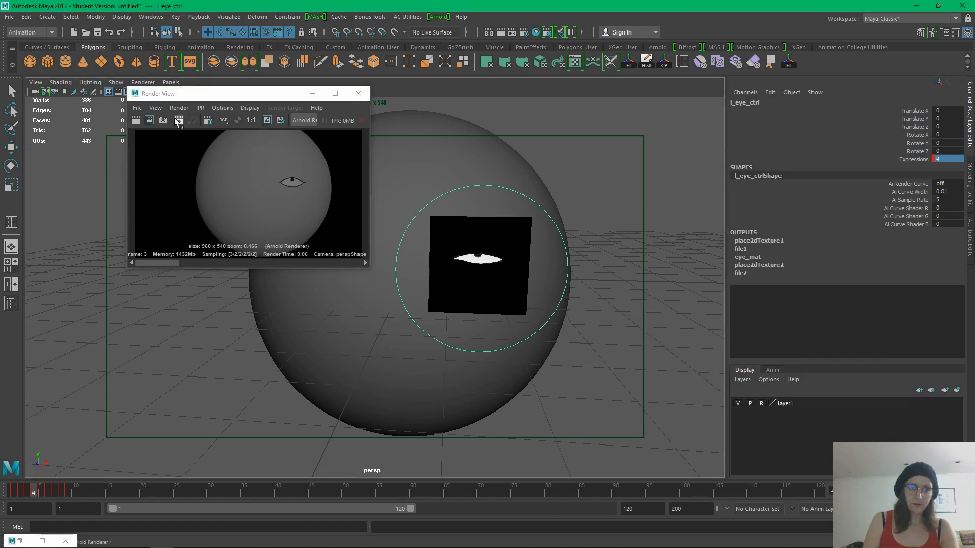
pyautogui.click(135, 120)
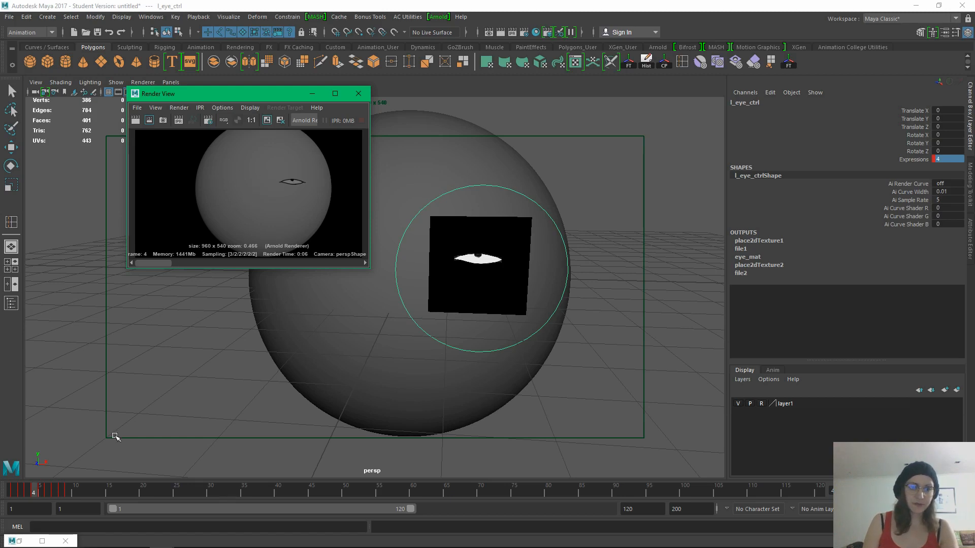
pyautogui.click(41, 493)
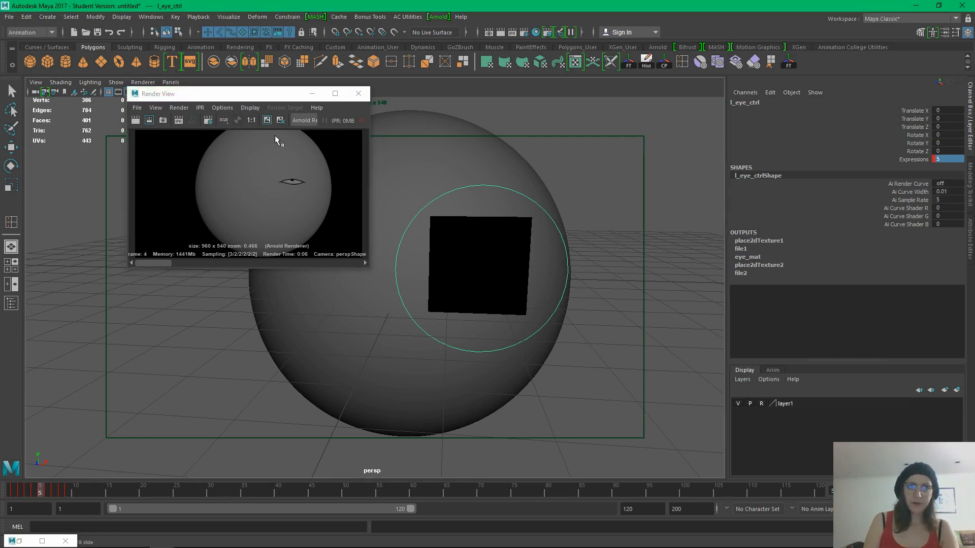
pyautogui.click(135, 120)
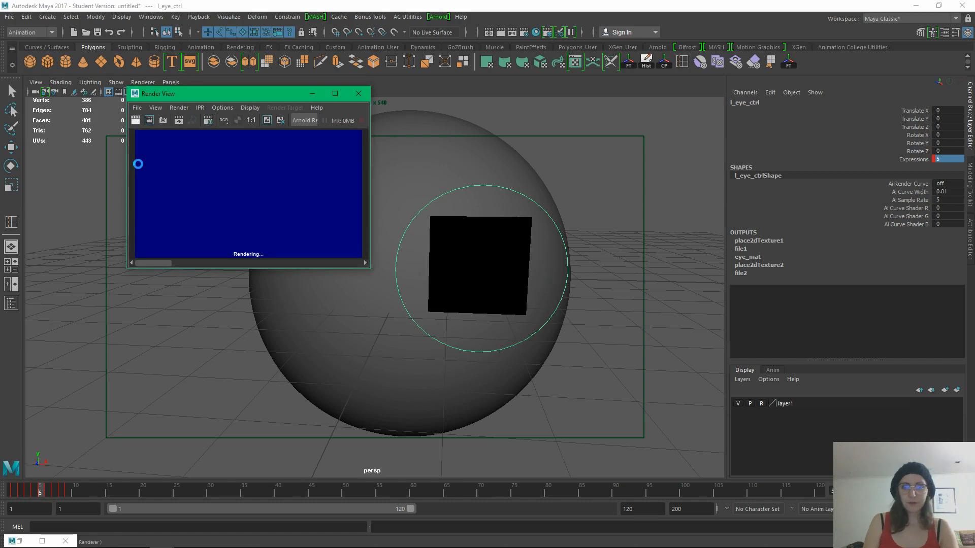
pyautogui.click(266, 120)
# Remove the oldest kept image, the render with the smaller sphere, and go to the oldest remaining render
pyautogui.moveTo(165, 264); pyautogui.dragTo(365, 262)
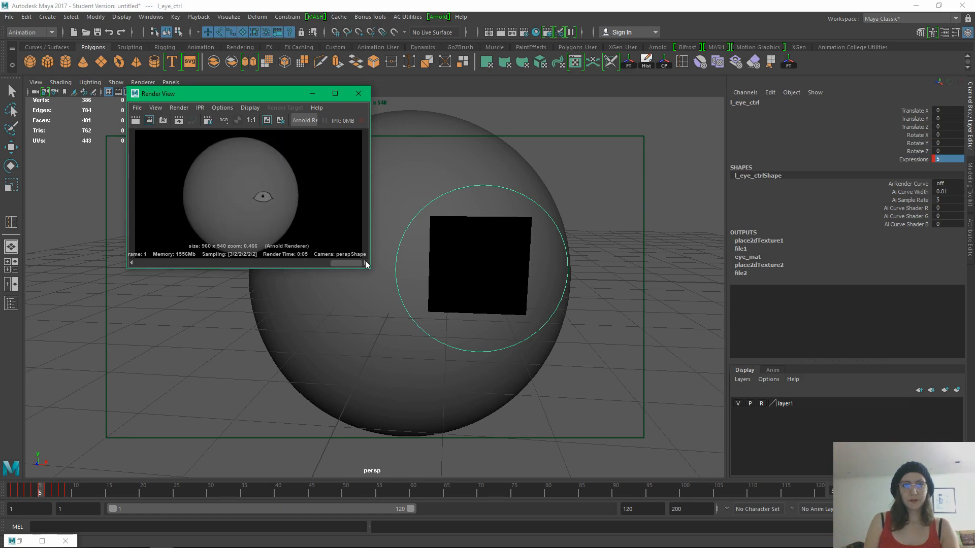
pyautogui.click(279, 121)
pyautogui.moveTo(329, 260); pyautogui.dragTo(414, 283)
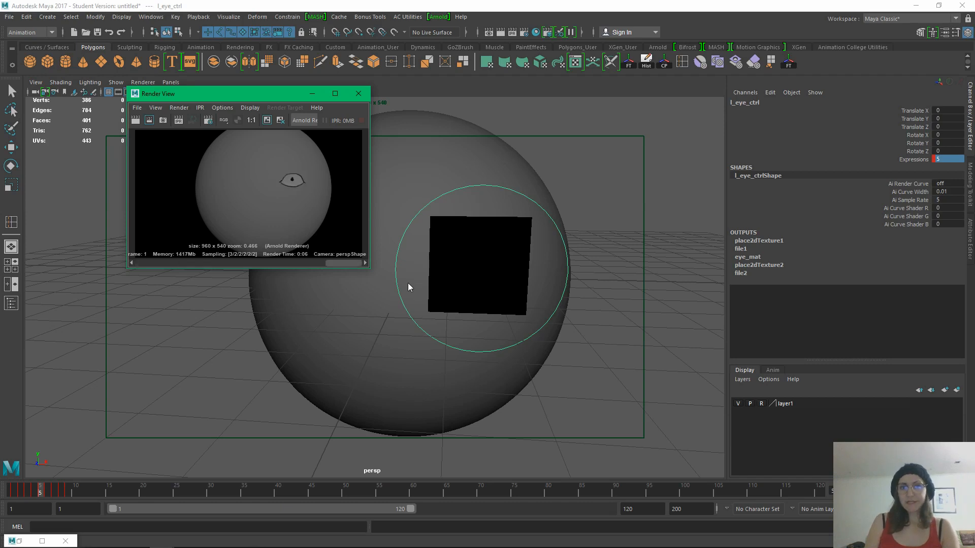